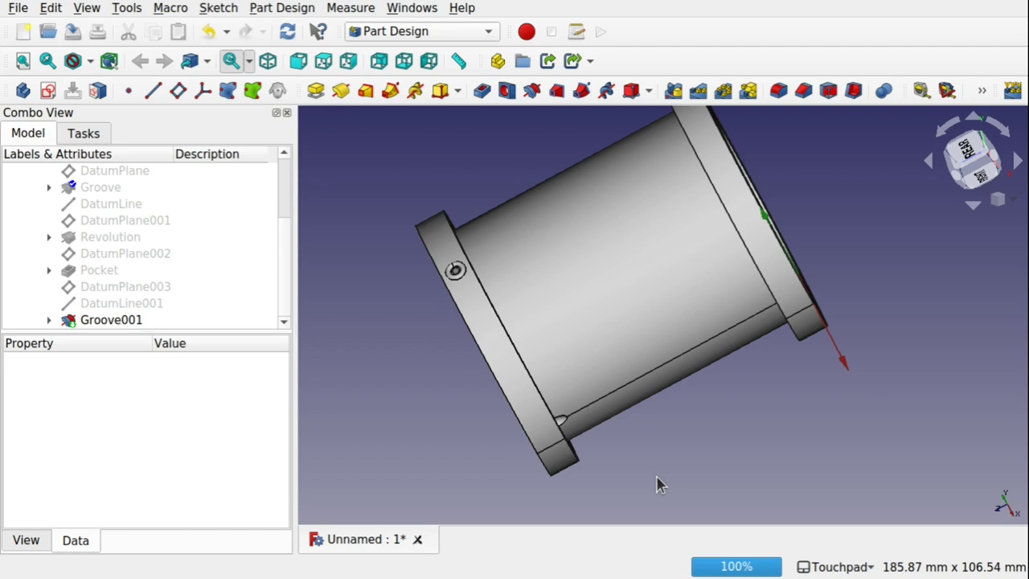
- Examine the finished flanged cylinder, including the stepped hole in the flange rim and the small hole in its end face
{"action": "left_click_drag", "start_coordinate": [556, 314], "coordinate": [641, 295], "text": "alt"}
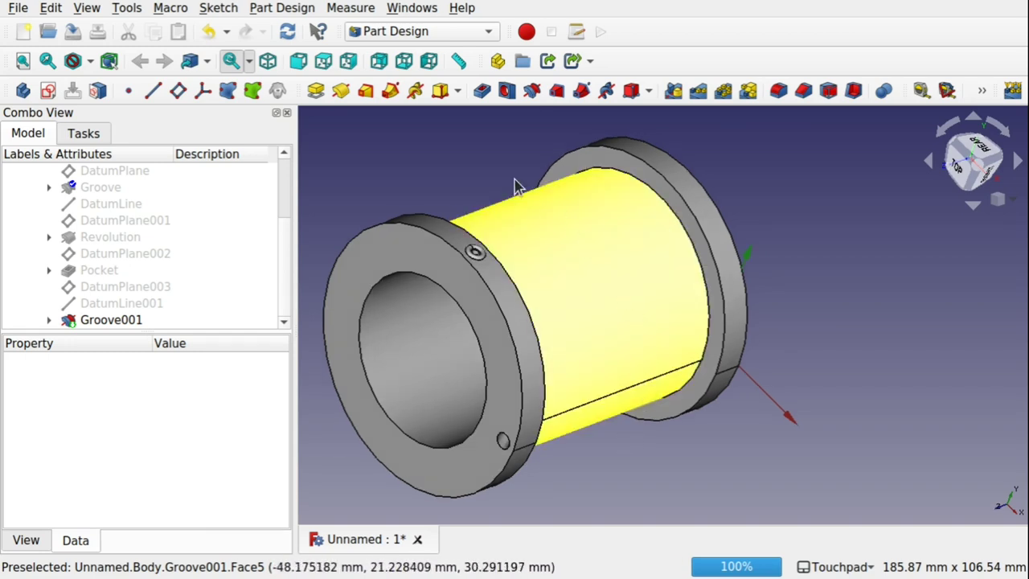
{"action": "left_click_drag", "start_coordinate": [601, 265], "coordinate": [468, 353], "text": "alt"}
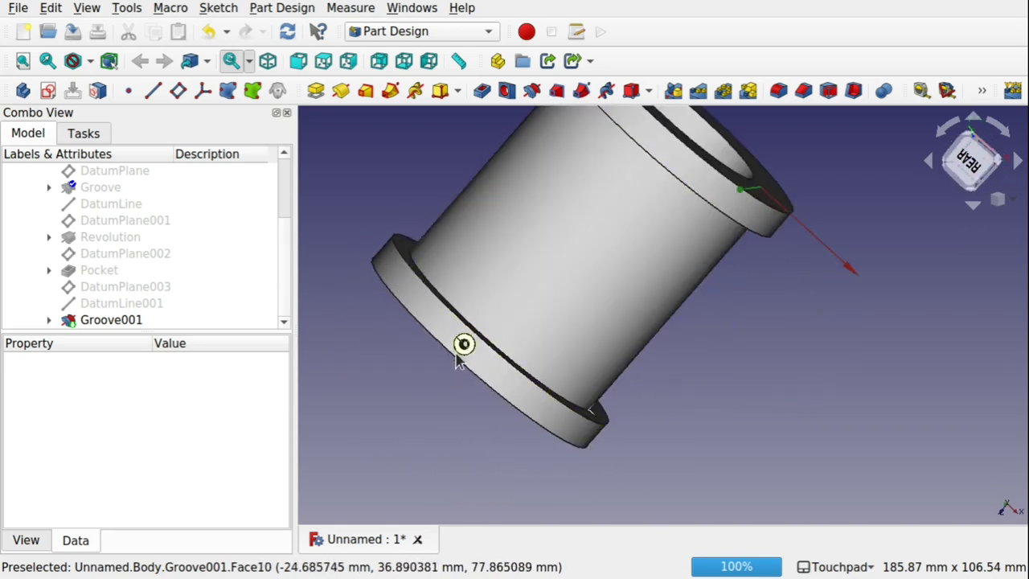
{"action": "scroll", "coordinate": [465, 346], "scroll_direction": "up", "scroll_amount": 5}
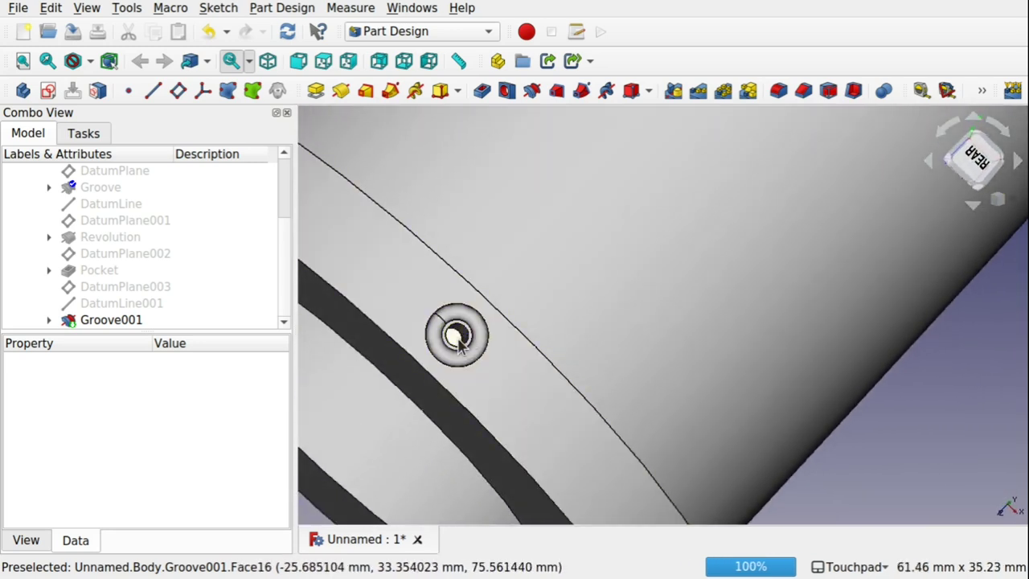
{"action": "scroll", "coordinate": [456, 338], "scroll_direction": "down", "scroll_amount": 4}
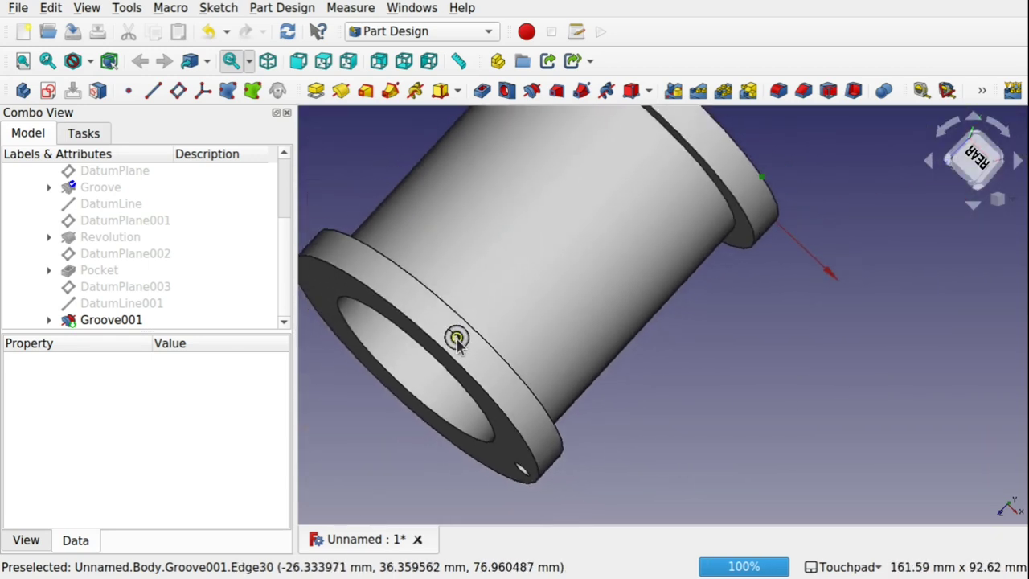
{"action": "left_click_drag", "start_coordinate": [456, 338], "coordinate": [560, 326], "text": "alt"}
{"action": "scroll", "coordinate": [495, 495], "scroll_direction": "down", "scroll_amount": 2}
{"action": "left_click_drag", "start_coordinate": [561, 283], "coordinate": [592, 358], "text": "alt"}
- Show DatumLine001, DatumPlane003, DatumPlane002, DatumPlane001 and DatumLine and examine how they are placed on the cylinder
{"action": "left_click", "coordinate": [152, 306]}
{"action": "left_click_drag", "start_coordinate": [488, 214], "coordinate": [149, 255], "text": "alt"}
{"action": "left_click", "coordinate": [143, 287]}
{"action": "left_click", "coordinate": [125, 254]}
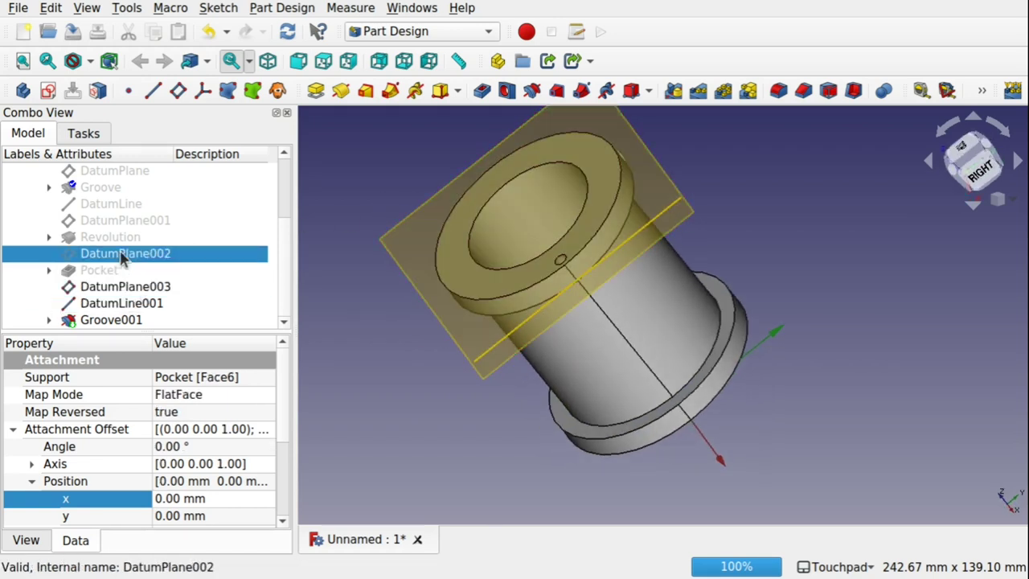
{"action": "left_click_drag", "start_coordinate": [469, 276], "coordinate": [363, 273], "text": "alt"}
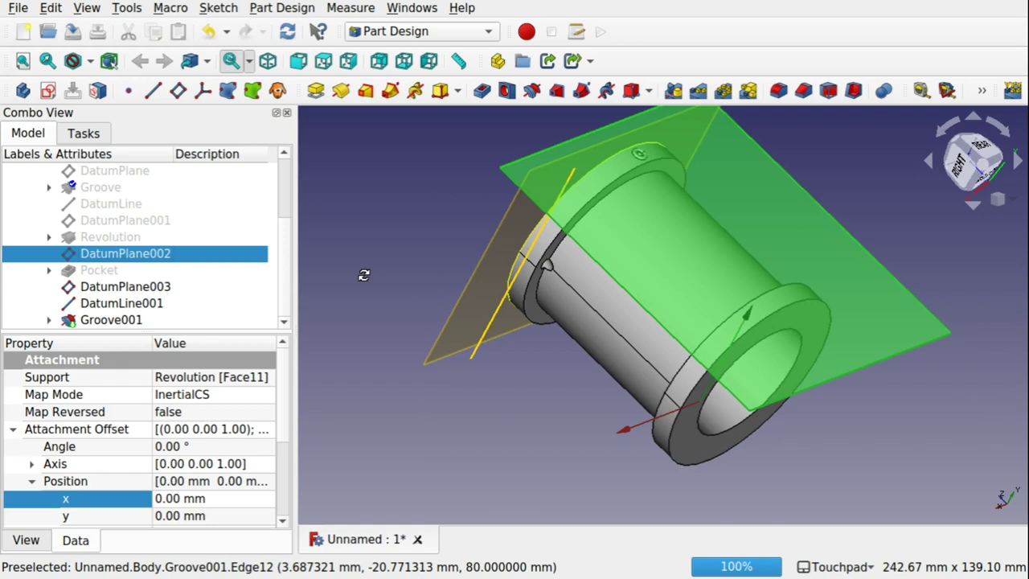
{"action": "left_click", "coordinate": [134, 224]}
{"action": "left_click_drag", "start_coordinate": [474, 241], "coordinate": [506, 250], "text": "alt"}
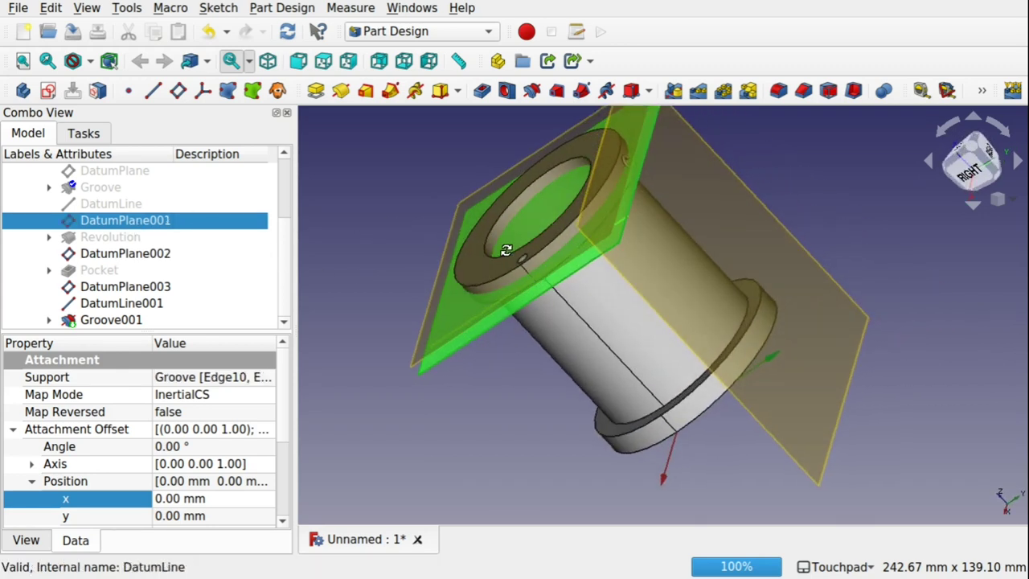
{"action": "left_click", "coordinate": [105, 204]}
{"action": "left_click_drag", "start_coordinate": [407, 201], "coordinate": [362, 197], "text": "alt"}
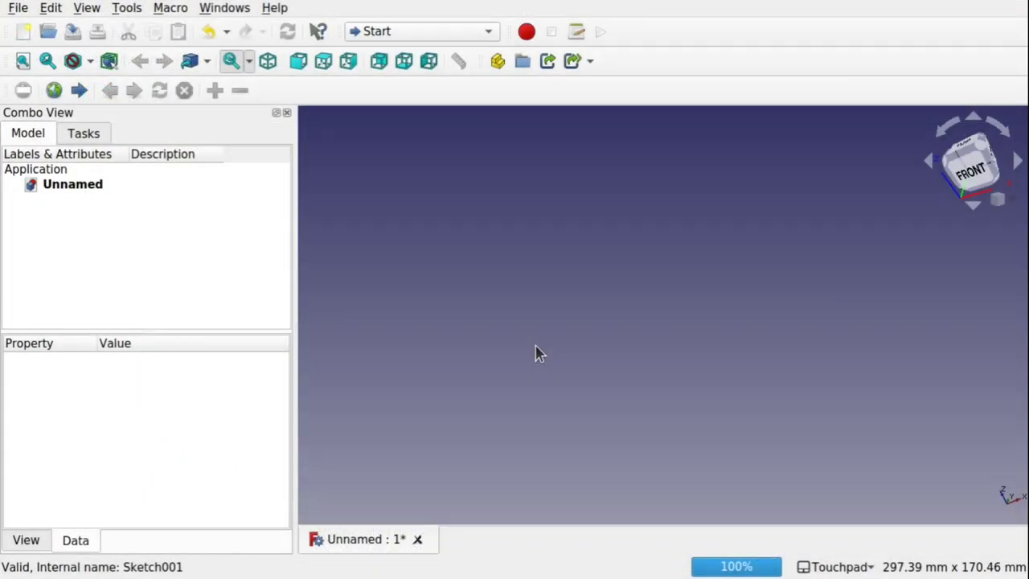
- Create a Part Design body in the empty document and start a sketch on the XY plane
{"action": "left_click", "coordinate": [406, 30]}
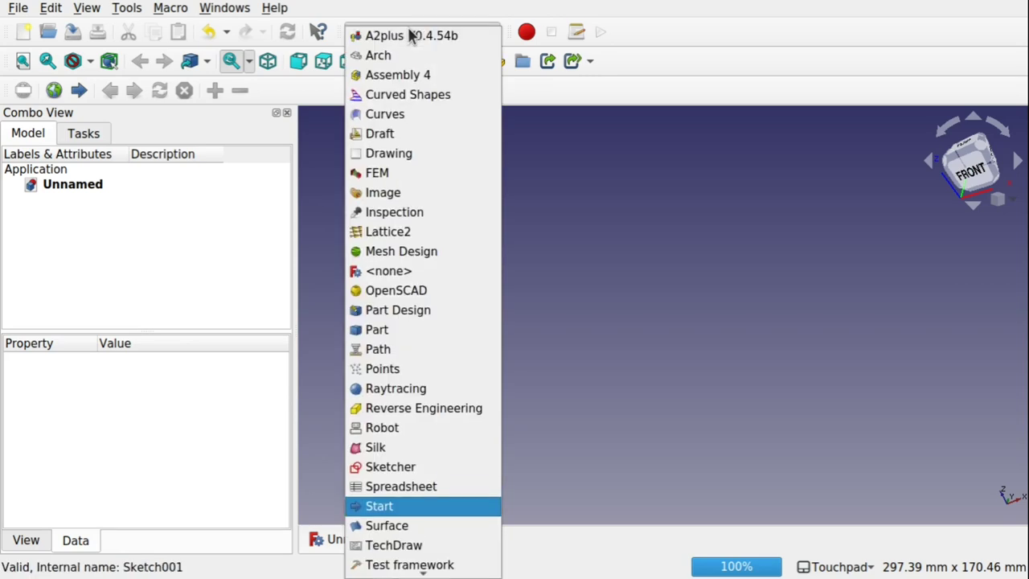
{"action": "left_click", "coordinate": [399, 310]}
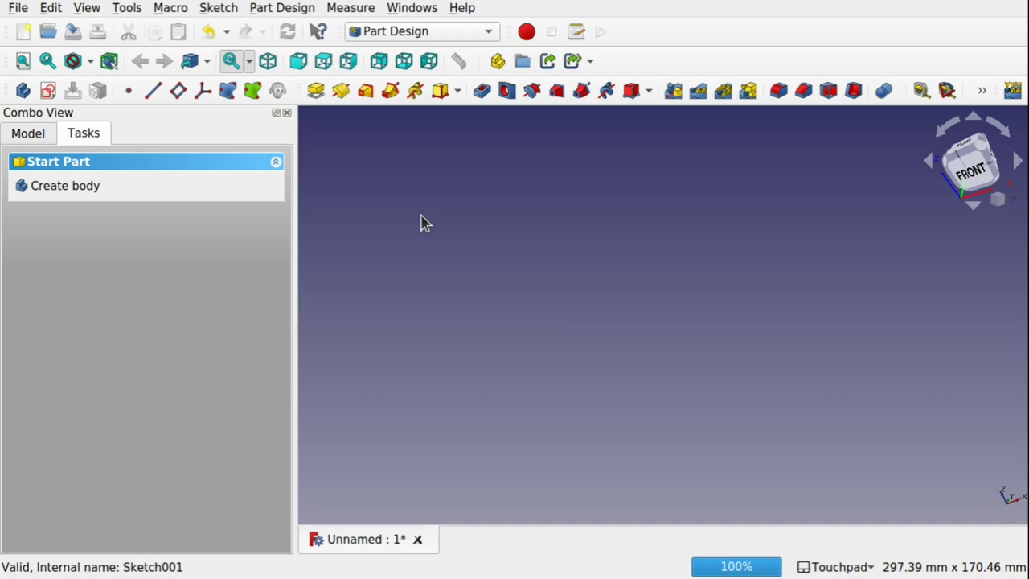
{"action": "left_click", "coordinate": [74, 187]}
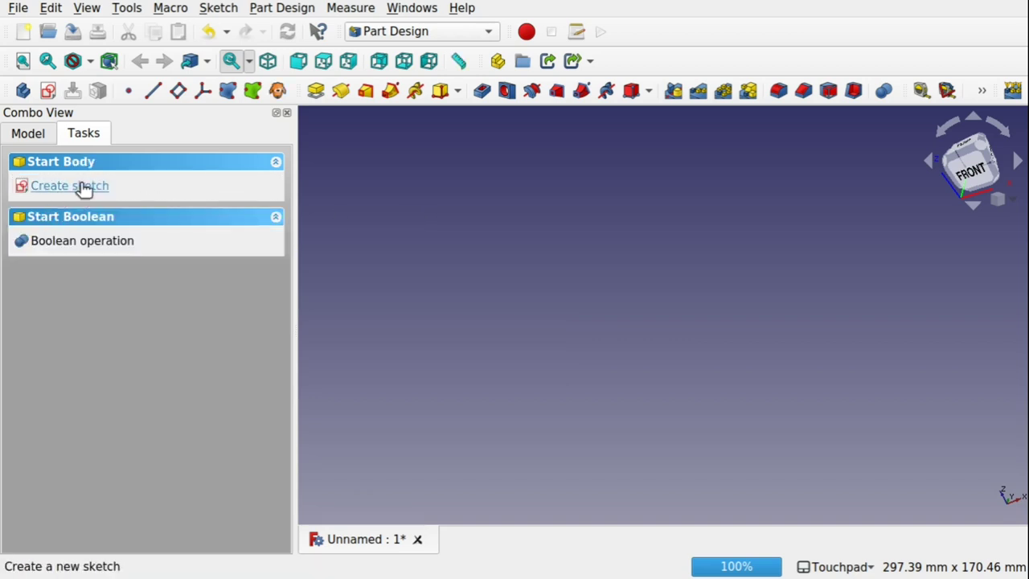
{"action": "left_click", "coordinate": [81, 188]}
{"action": "left_click", "coordinate": [68, 234]}
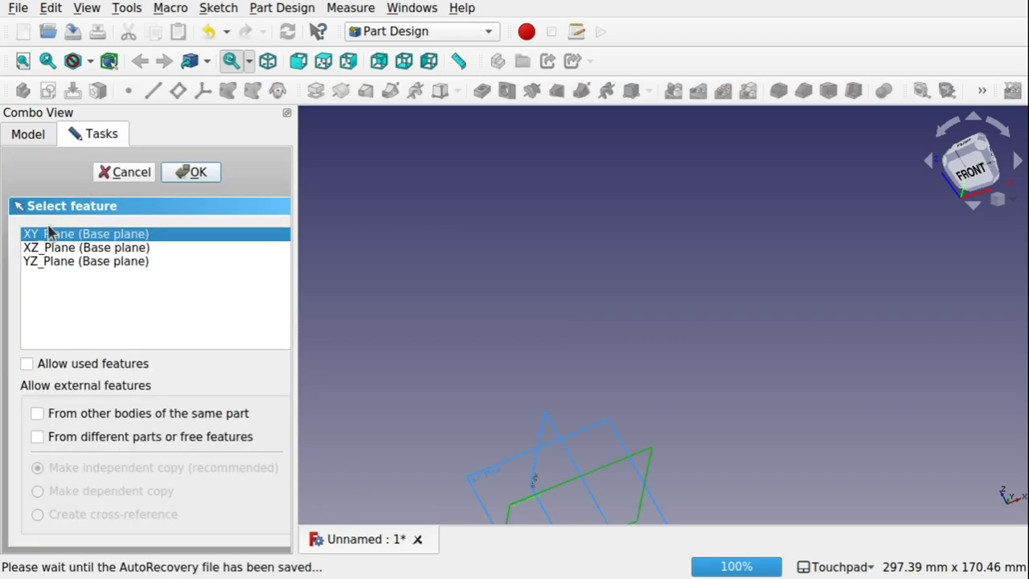
{"action": "left_click", "coordinate": [193, 173]}
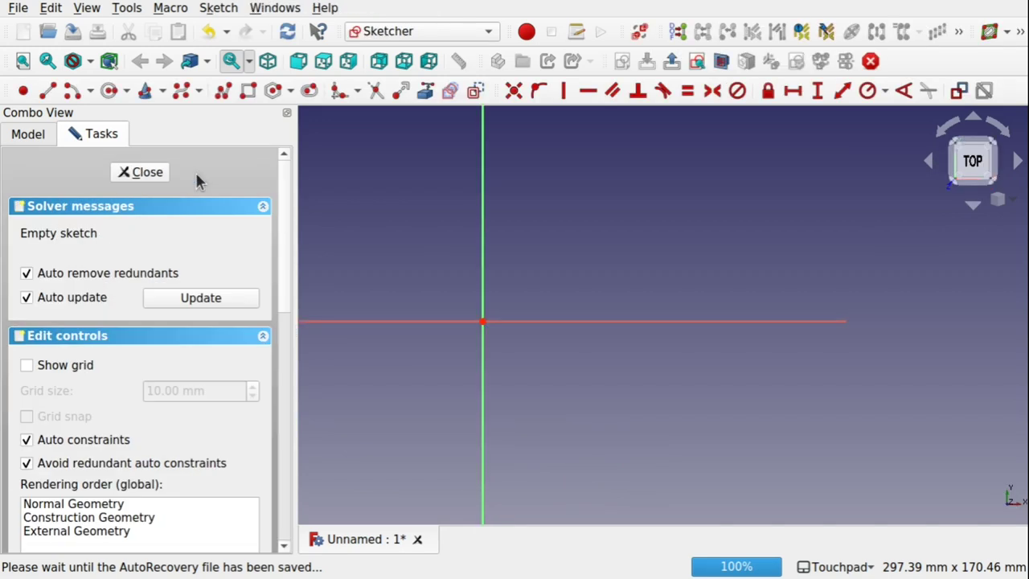
- Sketch two concentric circles centred on the origin, the outer one about 36 mm in radius, and close the sketch
{"action": "left_click", "coordinate": [122, 95]}
{"action": "left_click", "coordinate": [482, 322]}
{"action": "left_click", "coordinate": [567, 355]}
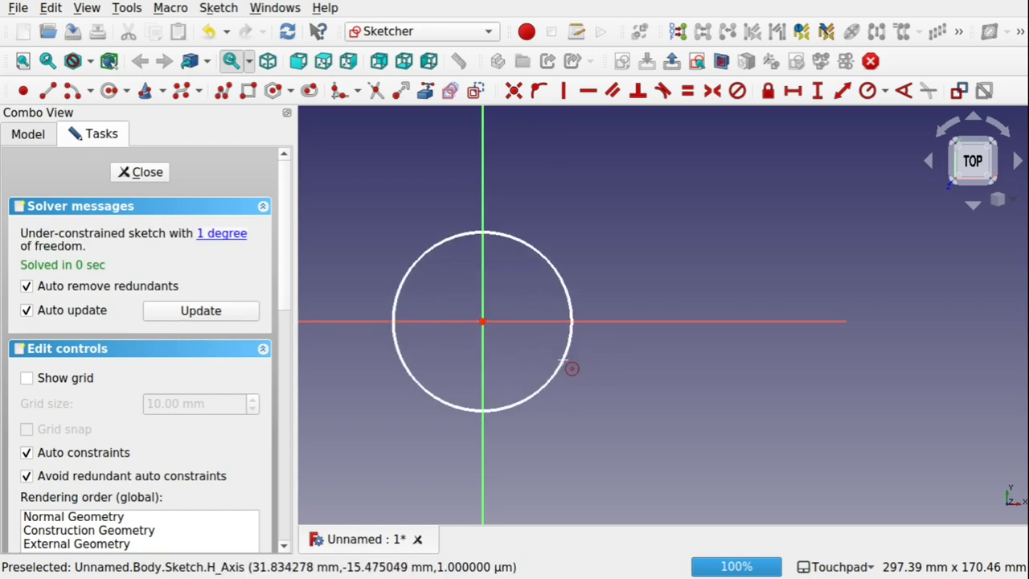
{"action": "left_click", "coordinate": [482, 321]}
{"action": "left_click", "coordinate": [533, 359]}
{"action": "left_click", "coordinate": [144, 173]}
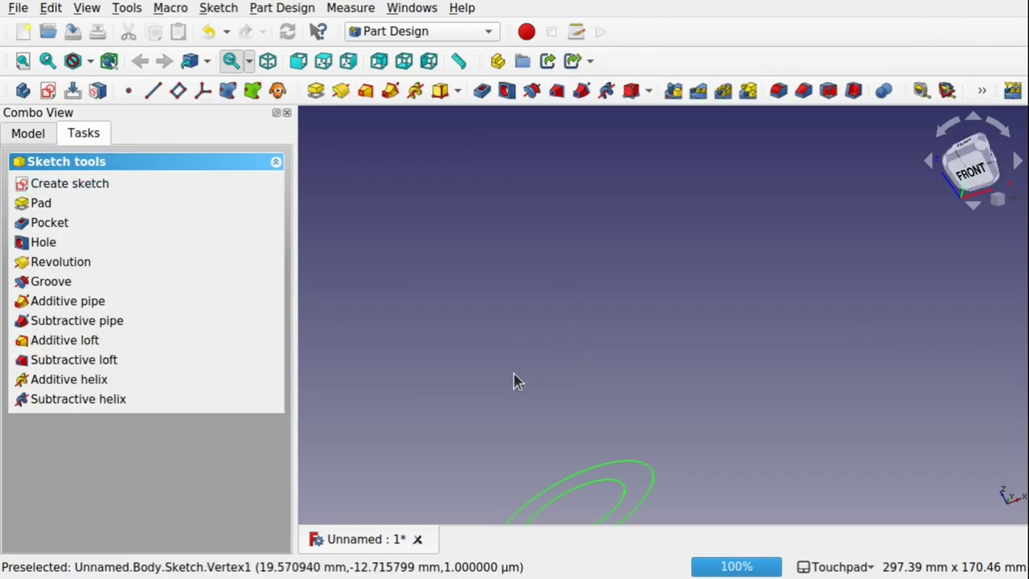
- Pad the ring sketch to a length of 80 mm to form a tube
{"action": "left_click", "coordinate": [315, 92]}
{"action": "type", "text": "60"}
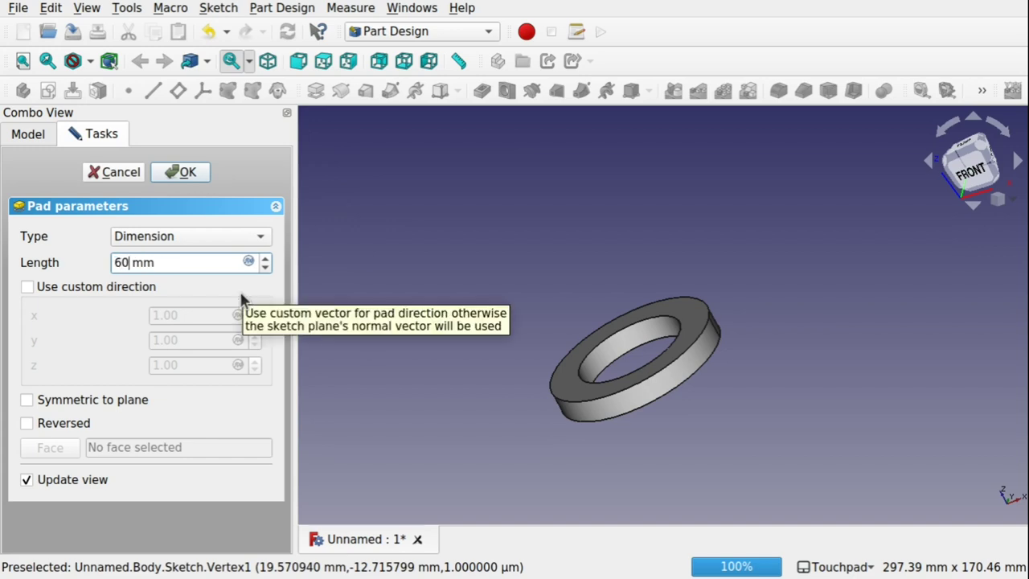
{"action": "left_click", "coordinate": [479, 283]}
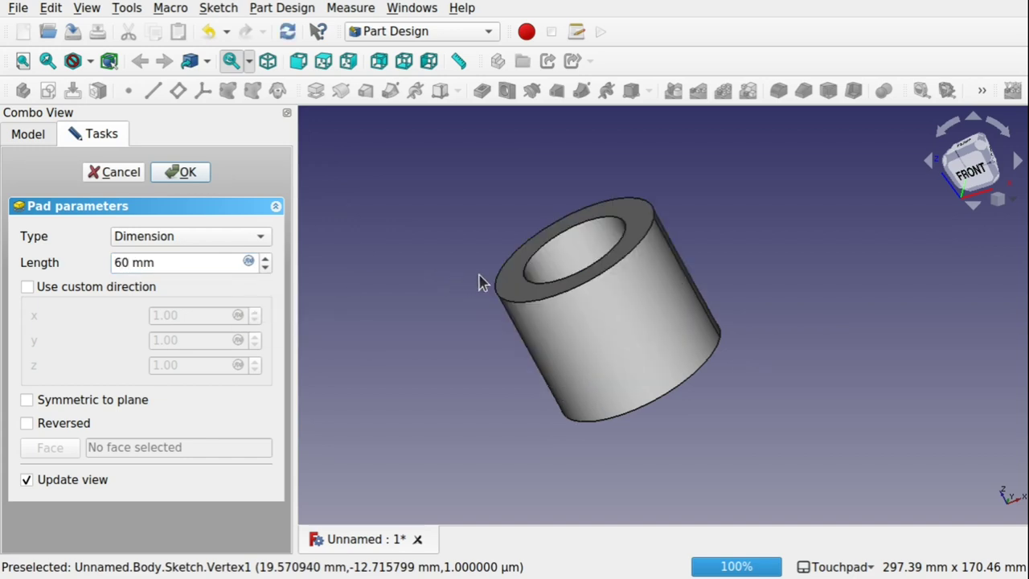
{"action": "double_click", "coordinate": [121, 262]}
{"action": "type", "text": "8"}
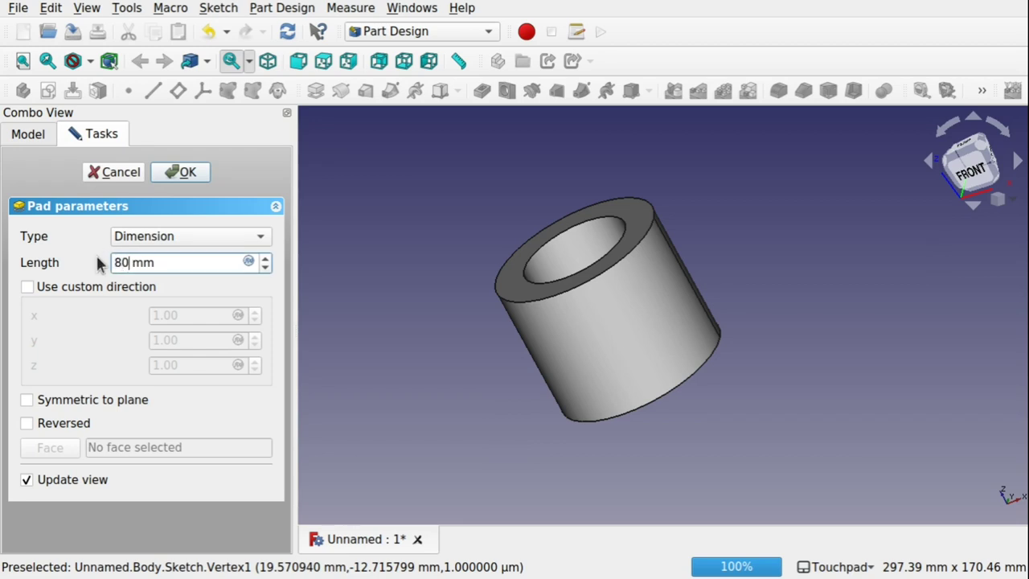
{"action": "left_click", "coordinate": [401, 253]}
{"action": "left_click", "coordinate": [190, 176]}
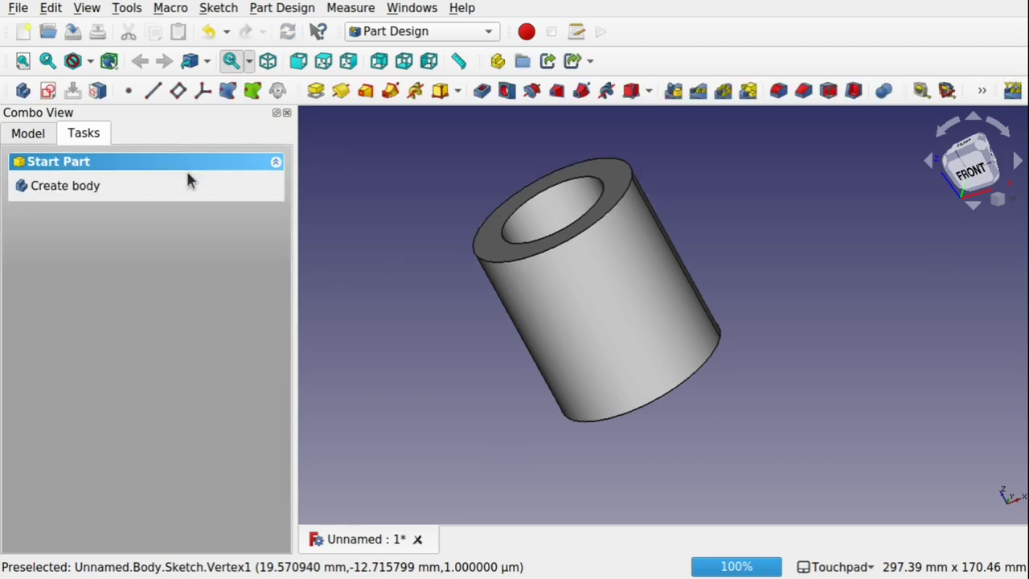
- Examine the tube's curved outer face, its flat end face and the seam line along its side
{"action": "left_click_drag", "start_coordinate": [495, 182], "coordinate": [735, 330], "text": "alt"}
{"action": "left_click_drag", "start_coordinate": [761, 278], "coordinate": [697, 232], "text": "alt"}
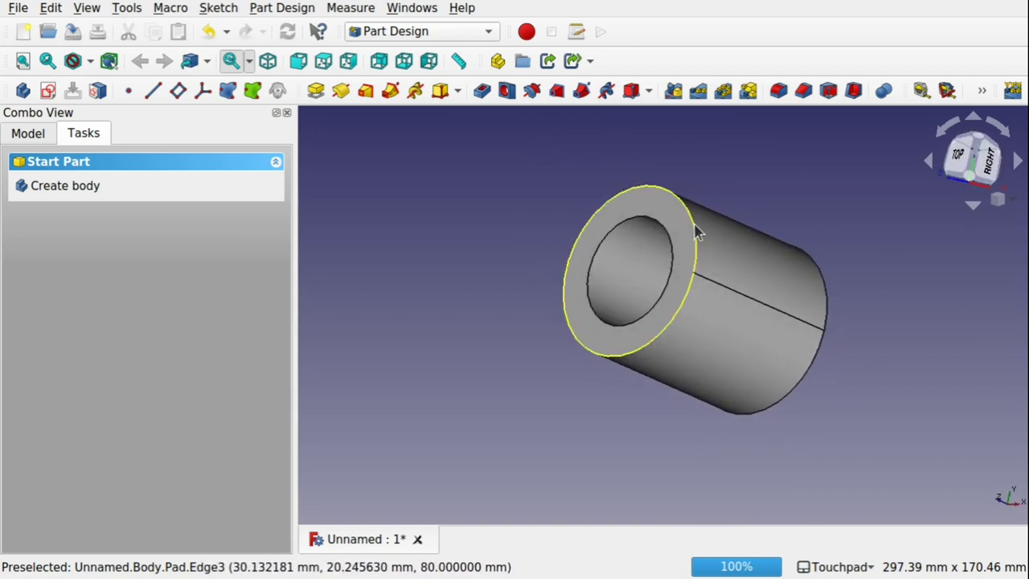
{"action": "left_click", "coordinate": [719, 335]}
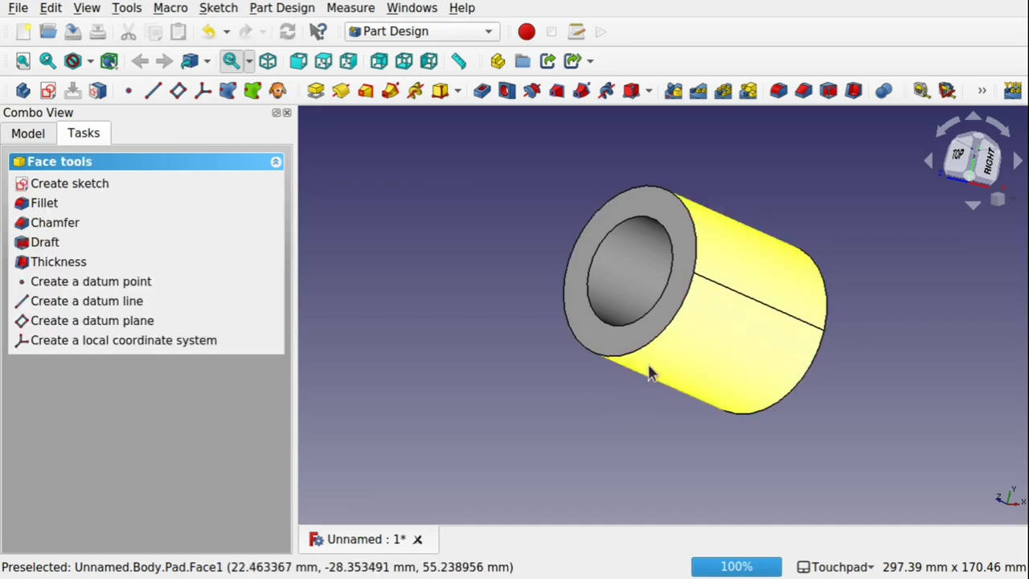
{"action": "left_click", "coordinate": [529, 315]}
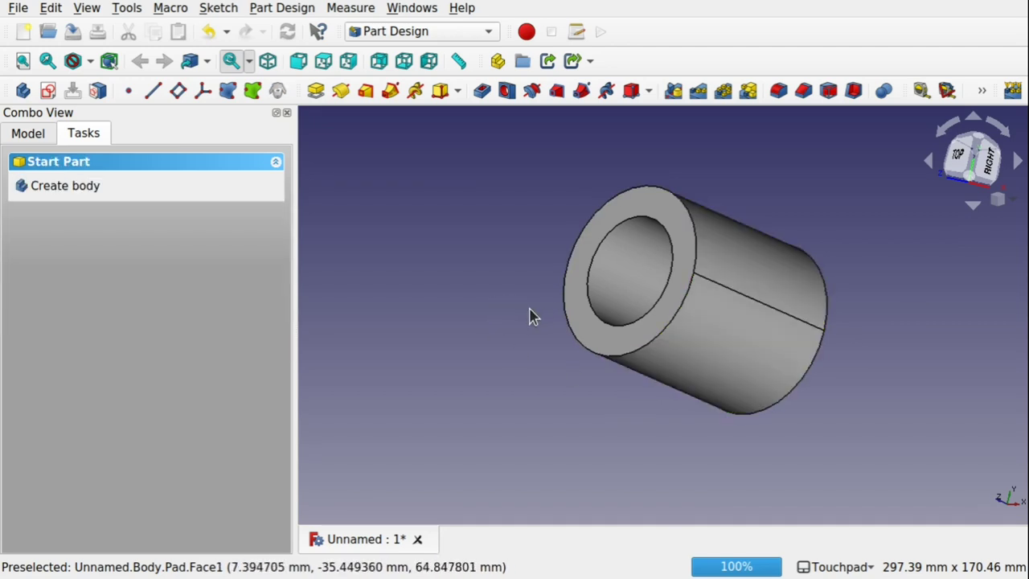
{"action": "left_click", "coordinate": [618, 342]}
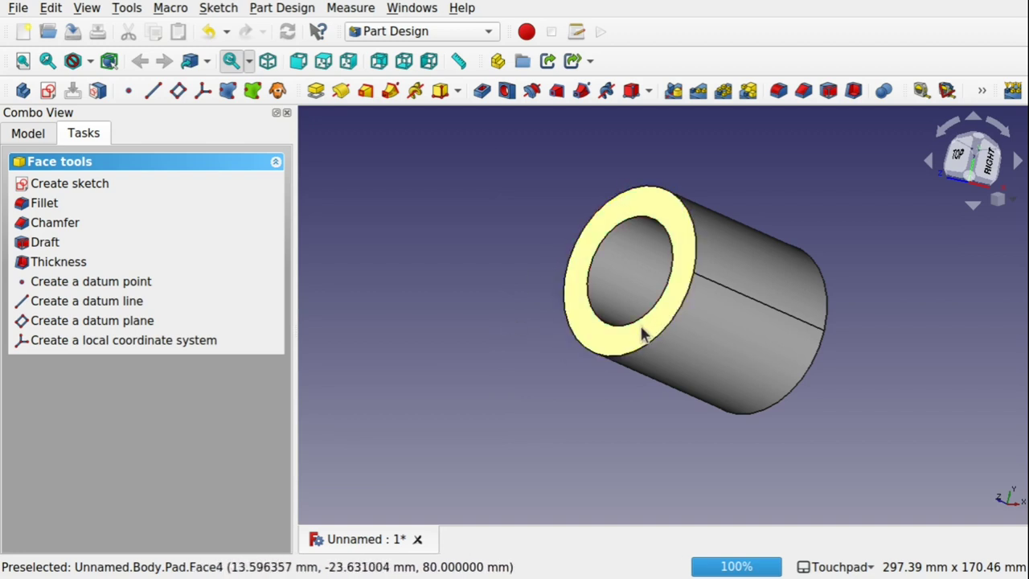
{"action": "left_click_drag", "start_coordinate": [636, 326], "coordinate": [666, 313], "text": "shift"}
{"action": "middle_click_drag", "start_coordinate": [666, 314], "coordinate": [695, 287]}
{"action": "mouse_move", "coordinate": [818, 229]}
{"action": "middle_mouse_down"}
{"action": "mouse_move", "coordinate": [781, 230]}
{"action": "mouse_move", "coordinate": [825, 246]}
{"action": "middle_mouse_up"}
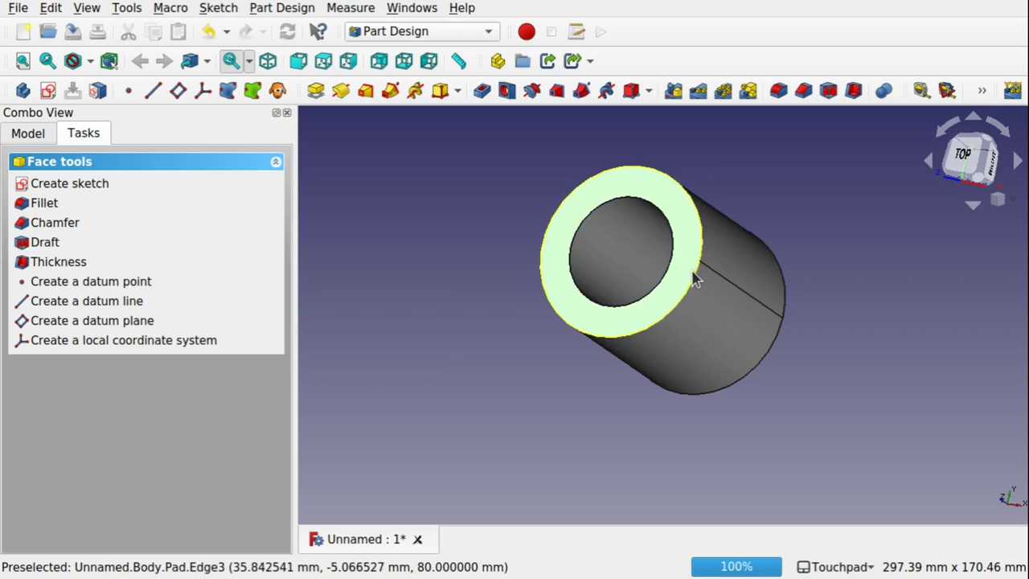
{"action": "middle_click_drag", "start_coordinate": [827, 200], "coordinate": [760, 217]}
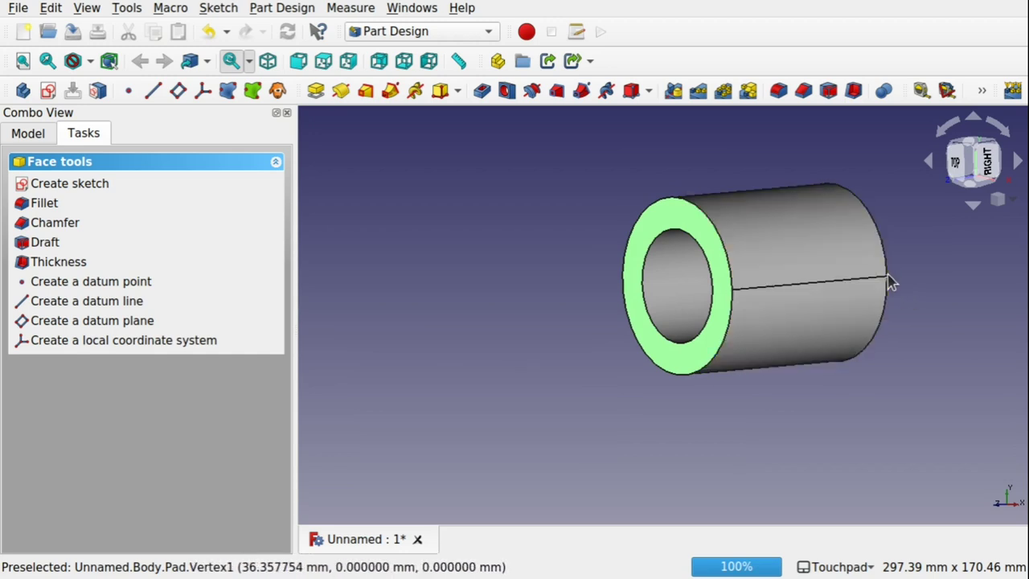
- Create a datum plane attached to the tube's flat end face in Plane face mode
{"action": "middle_click_drag", "start_coordinate": [636, 188], "coordinate": [731, 194]}
{"action": "left_click", "coordinate": [732, 195]}
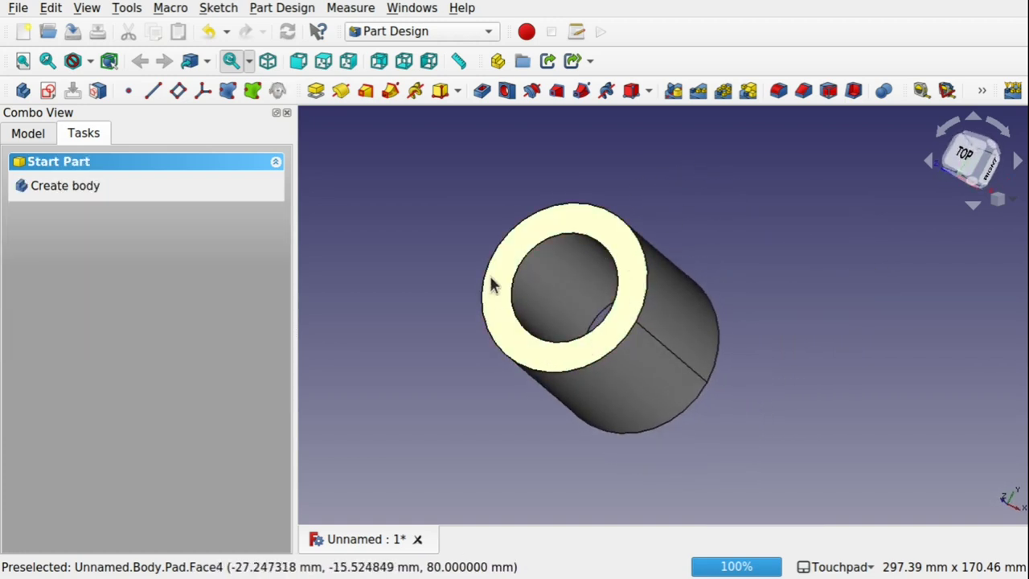
{"action": "left_click", "coordinate": [636, 272]}
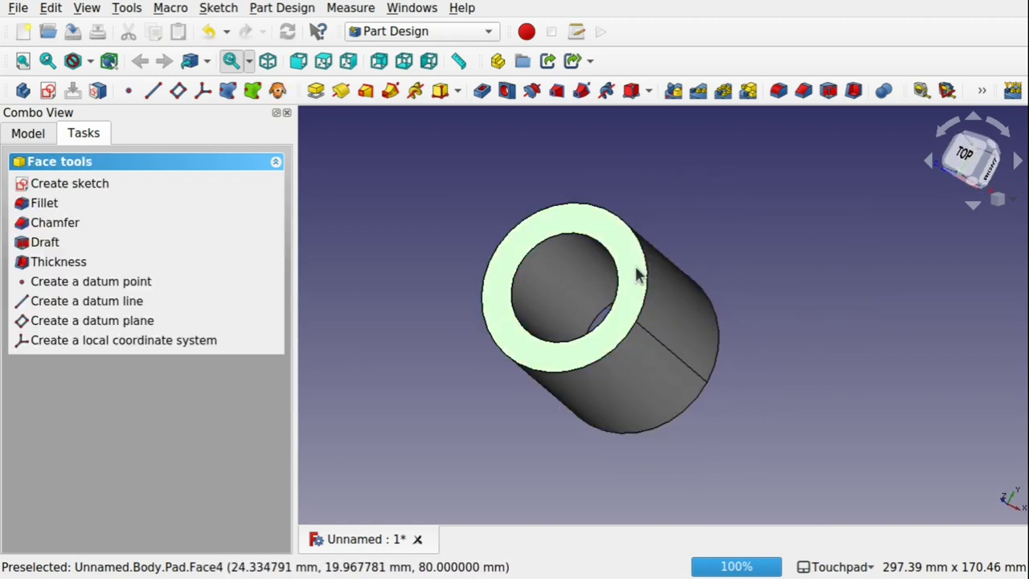
{"action": "left_click", "coordinate": [178, 91]}
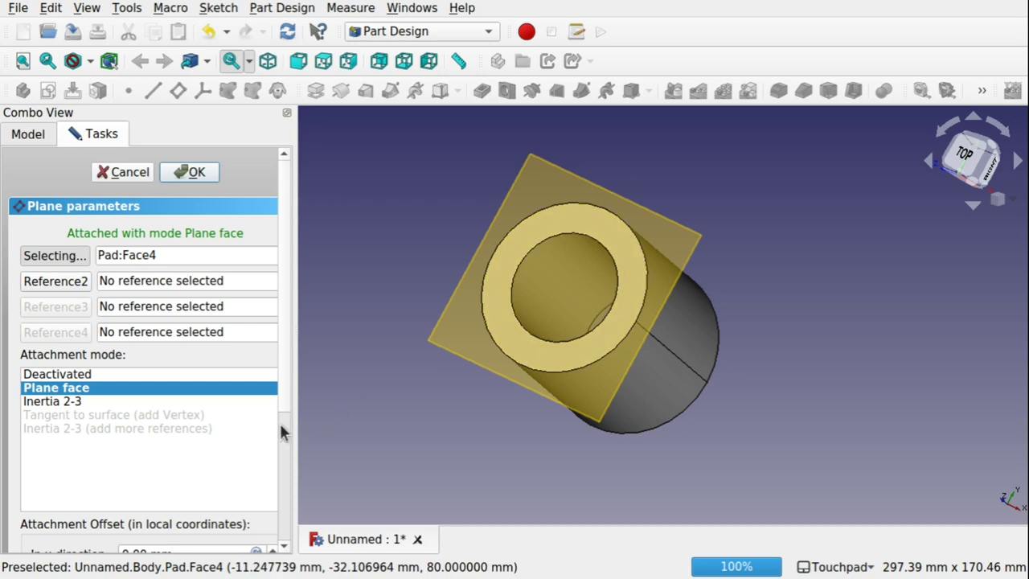
- Try rotating the datum plane's attachment offset by 90° around the y-axis and inspect its orientation
{"action": "scroll", "coordinate": [280, 402], "scroll_direction": "down", "scroll_amount": 5}
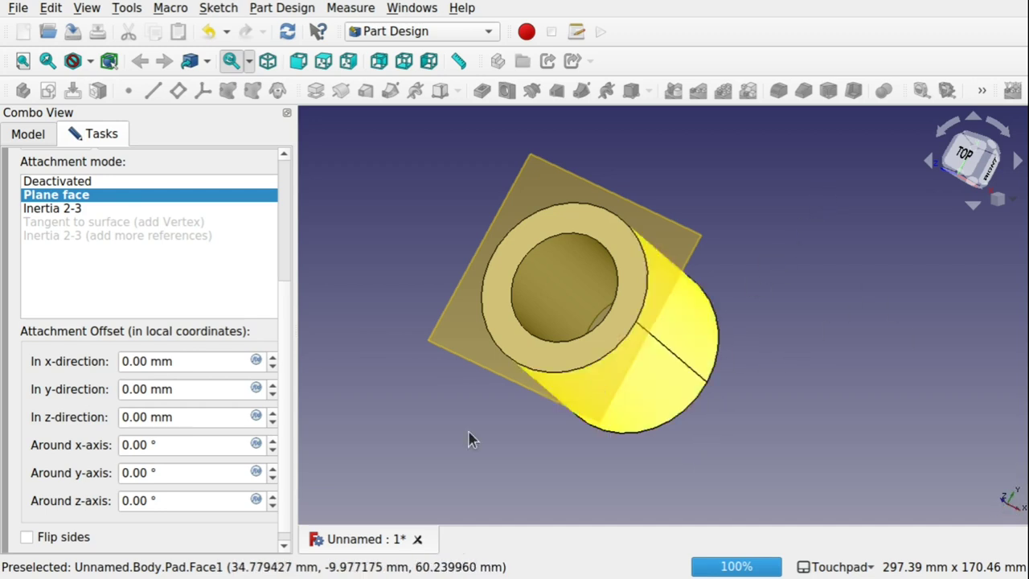
{"action": "left_click", "coordinate": [198, 474]}
{"action": "type", "text": "90"}
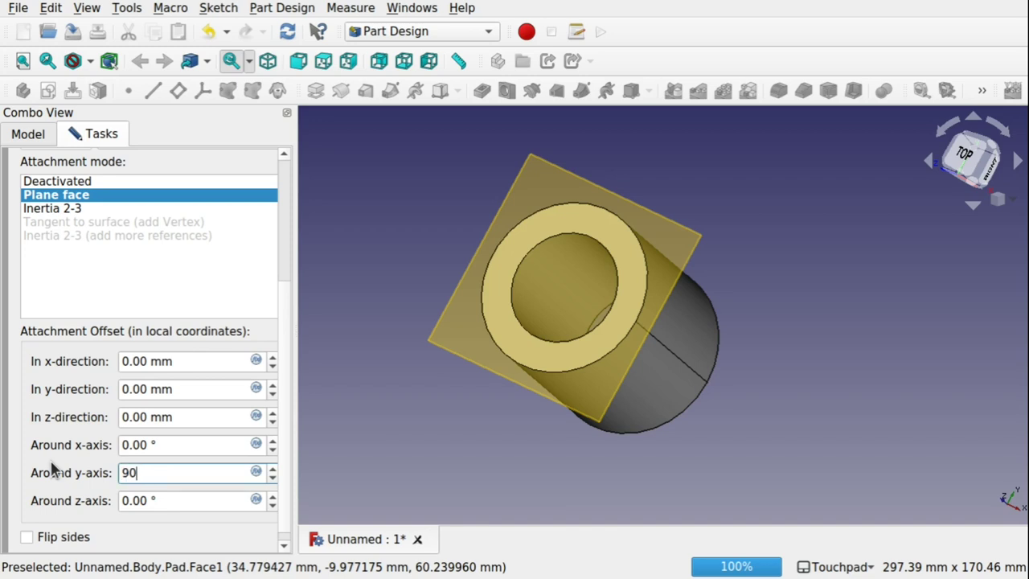
{"action": "left_click", "coordinate": [174, 444]}
{"action": "left_click_drag", "start_coordinate": [636, 322], "coordinate": [596, 382], "text": "alt"}
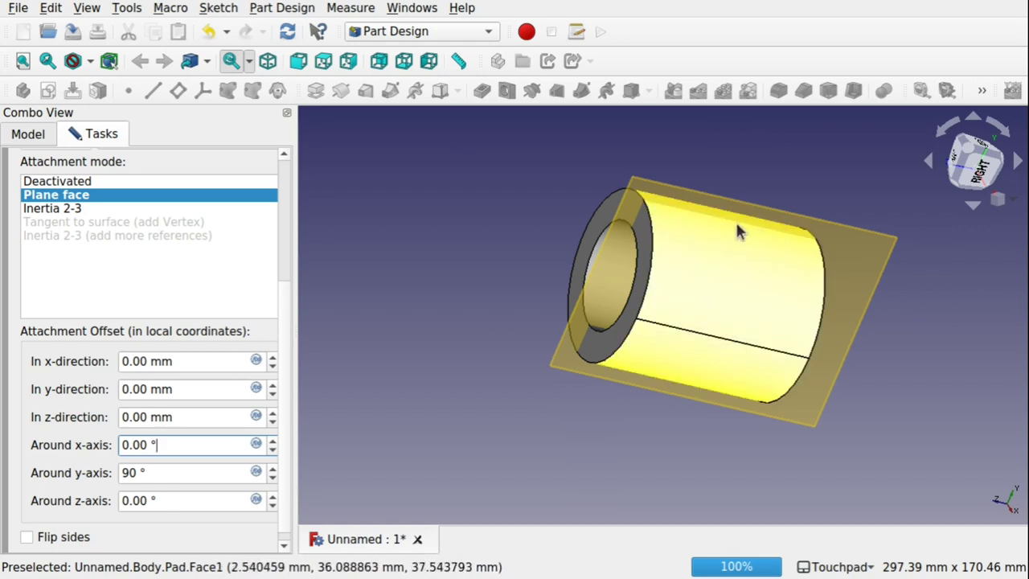
- Set the datum plane's attachment mode to Inertia 2-3, finish the plane and show the model tree
{"action": "mouse_move", "coordinate": [547, 282]}
{"action": "left_mouse_down", "text": "shift"}
{"action": "mouse_move", "coordinate": [533, 266]}
{"action": "mouse_move", "coordinate": [699, 284]}
{"action": "mouse_move", "coordinate": [554, 279]}
{"action": "left_mouse_up", "text": "shift"}
{"action": "middle_click_drag", "start_coordinate": [553, 278], "coordinate": [583, 265]}
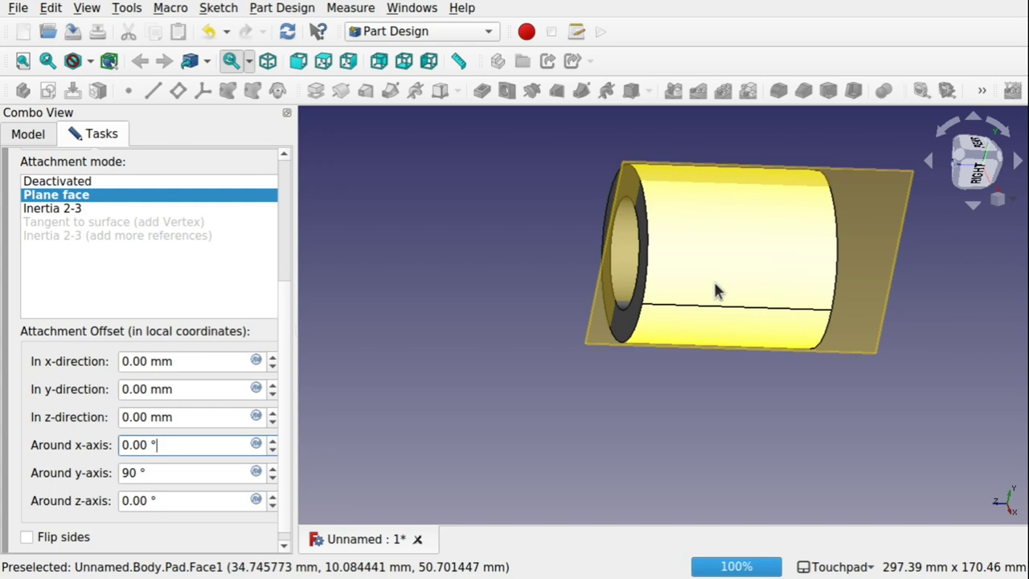
{"action": "left_click", "coordinate": [56, 209]}
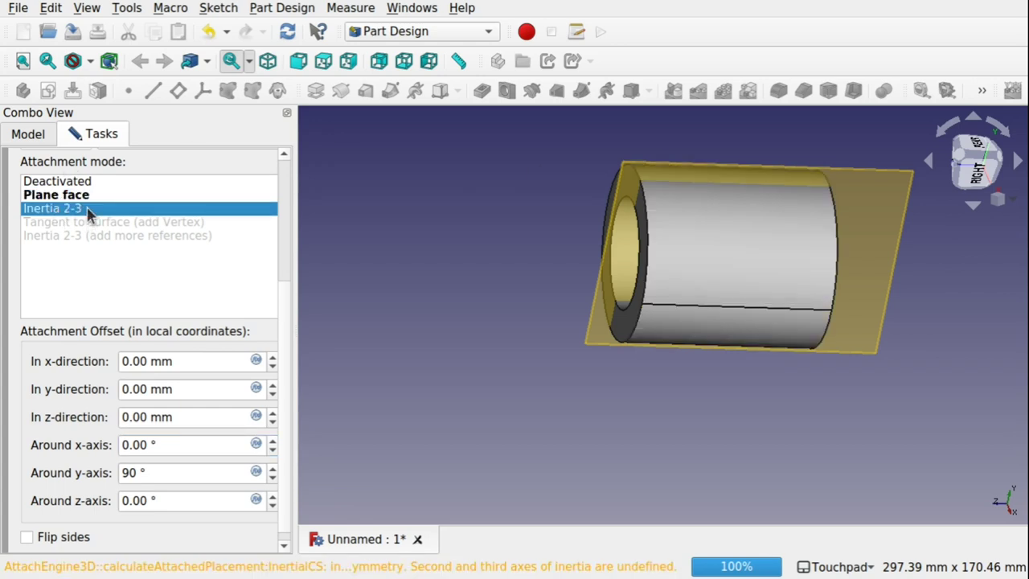
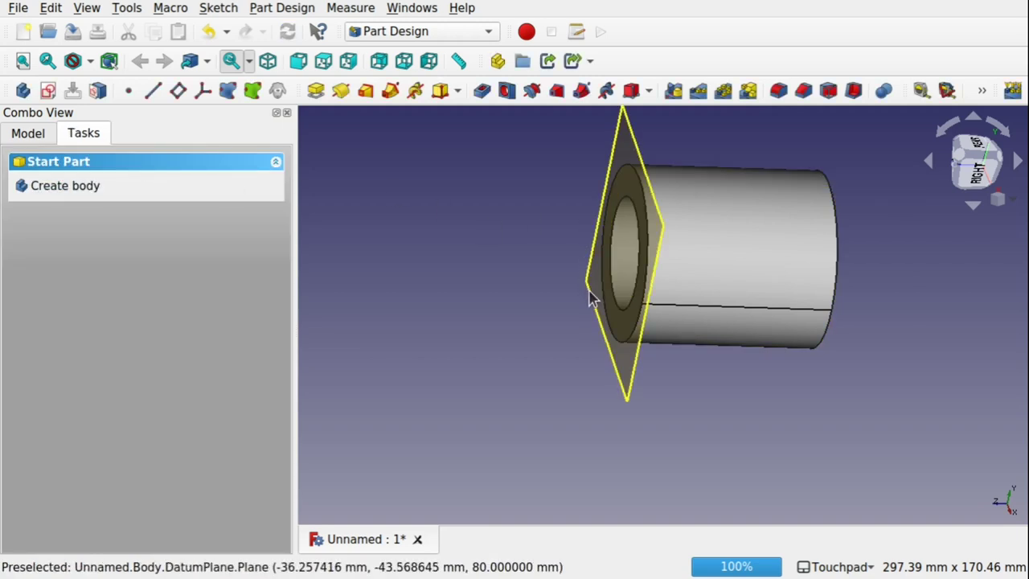
{"action": "left_click", "coordinate": [24, 134]}
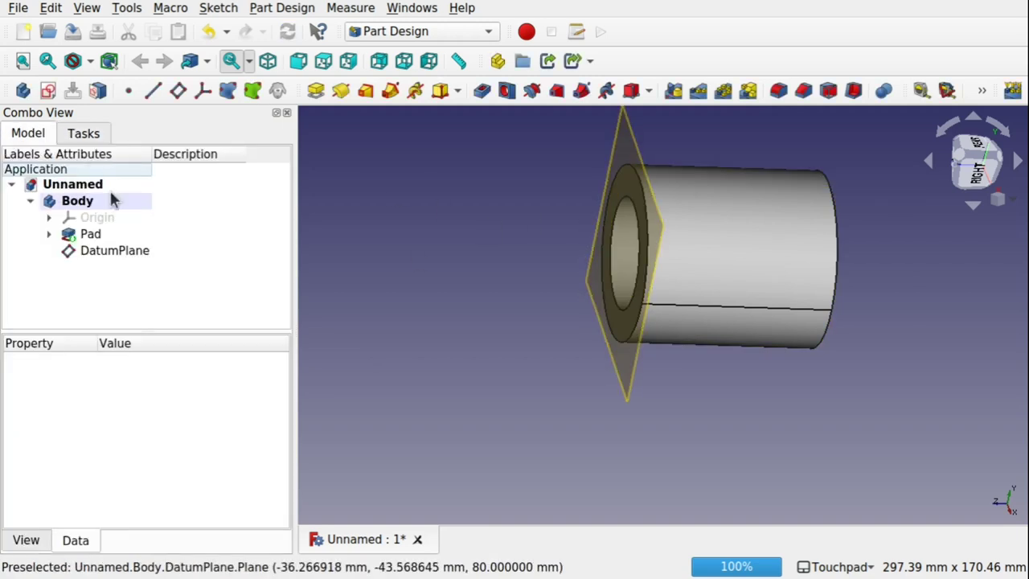
- Edit the datum plane and replace its end face reference with the tube's seam edge in Normal to edge mode
{"action": "left_click", "coordinate": [120, 252]}
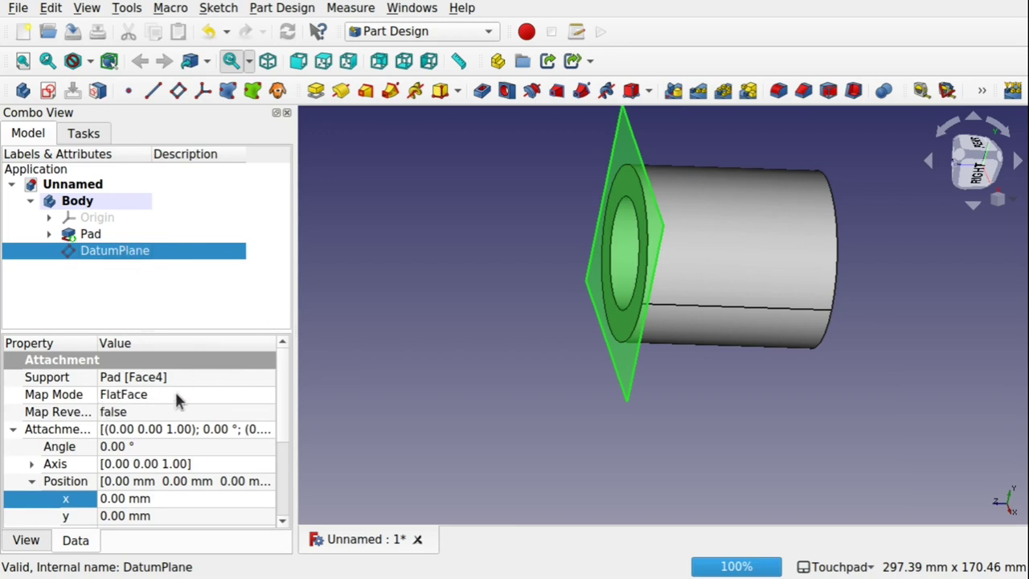
{"action": "left_click", "coordinate": [255, 402]}
{"action": "left_click", "coordinate": [267, 403]}
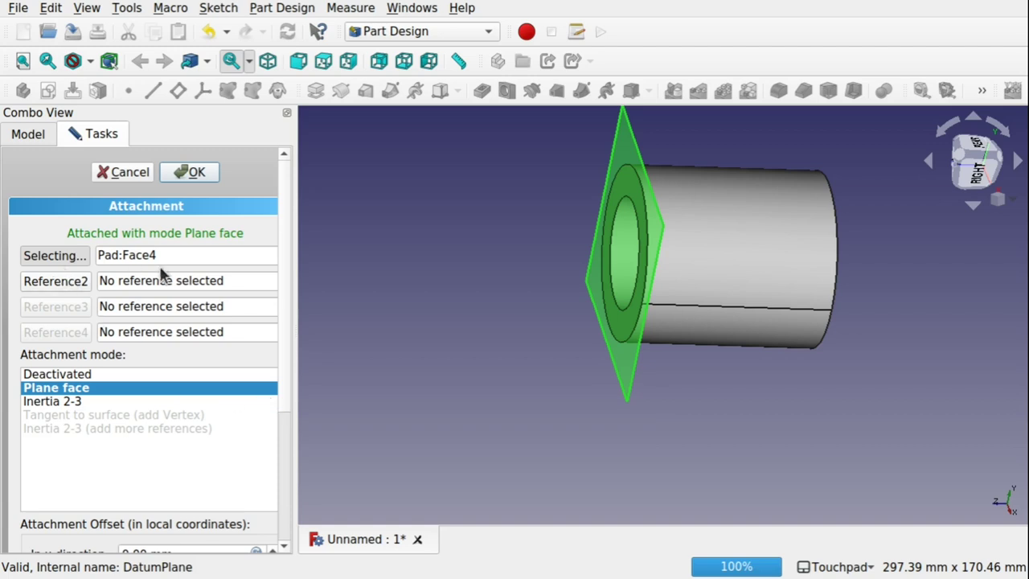
{"action": "left_click_drag", "start_coordinate": [177, 255], "coordinate": [3, 246]}
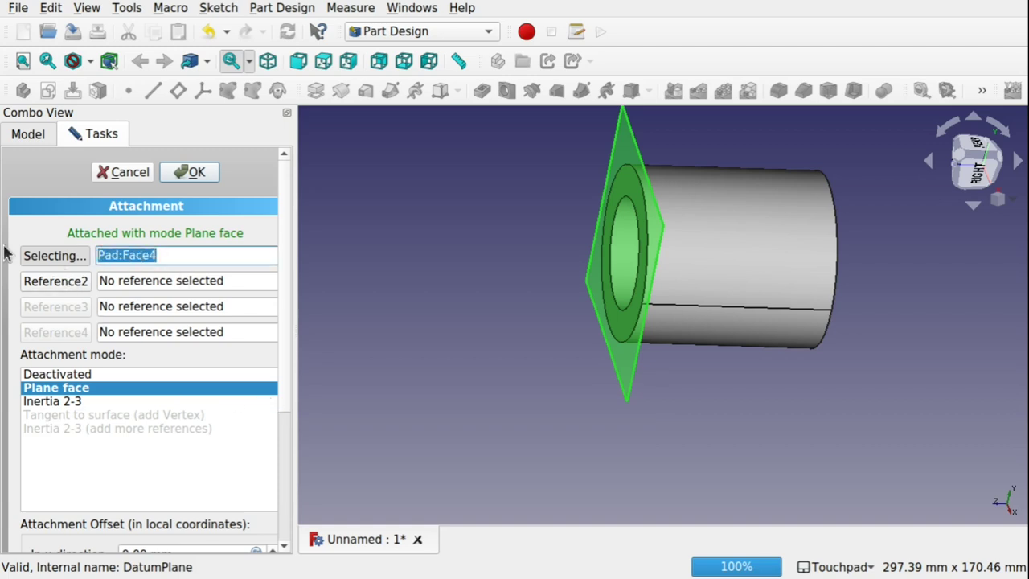
{"action": "key", "text": "Delete"}
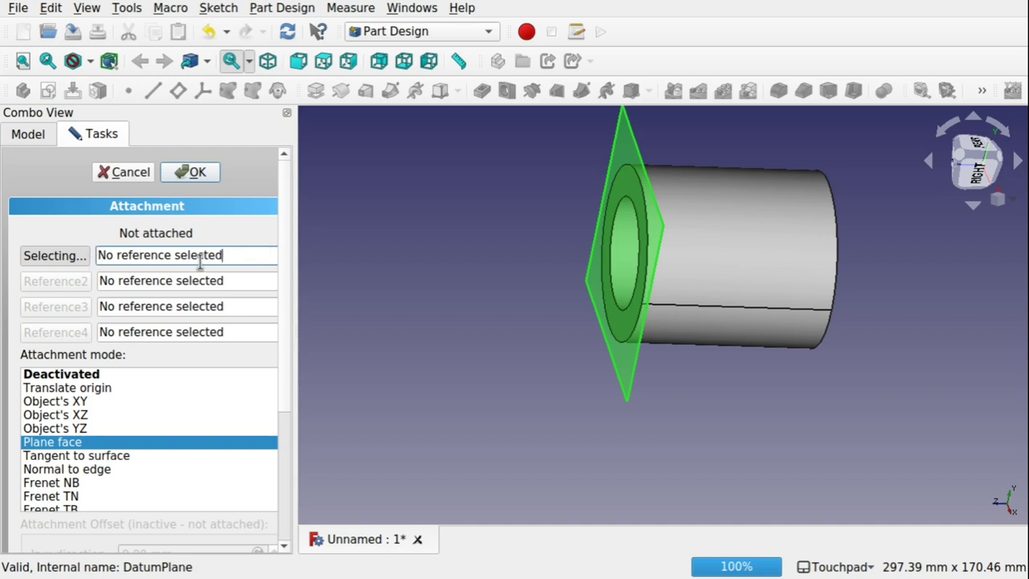
{"action": "left_click", "coordinate": [762, 309]}
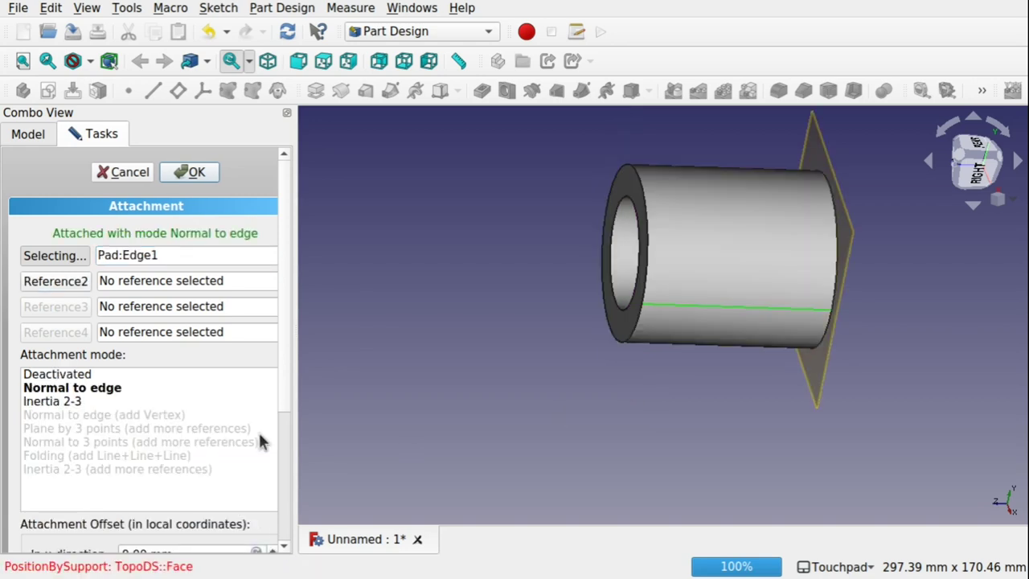
{"action": "left_click", "coordinate": [99, 388]}
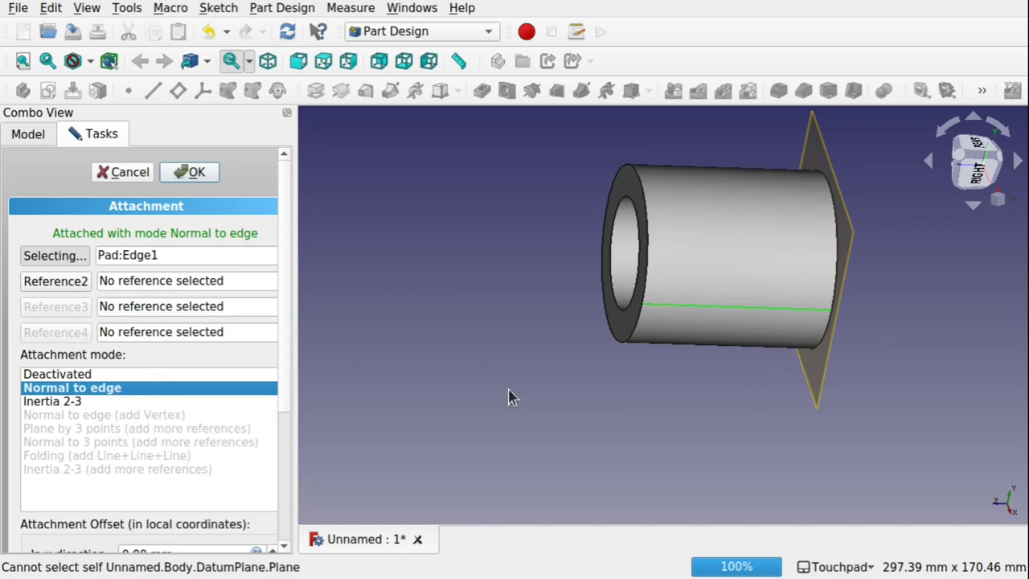
- Try the Inertia 2-3 attachment mode on the seam edge, check the offset settings and return to Normal to edge
{"action": "left_click", "coordinate": [57, 401]}
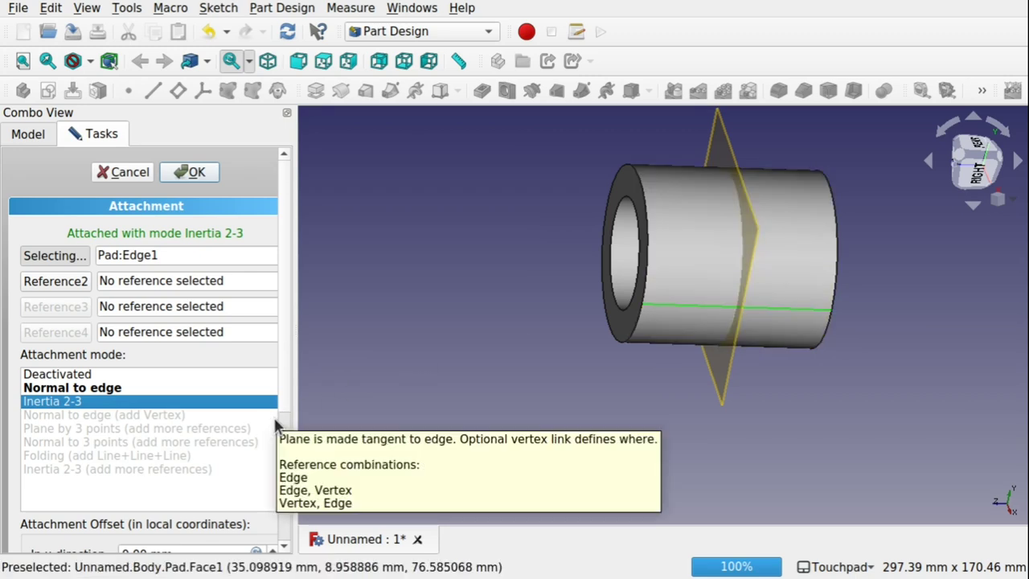
{"action": "scroll", "coordinate": [288, 394], "scroll_direction": "down", "scroll_amount": 5}
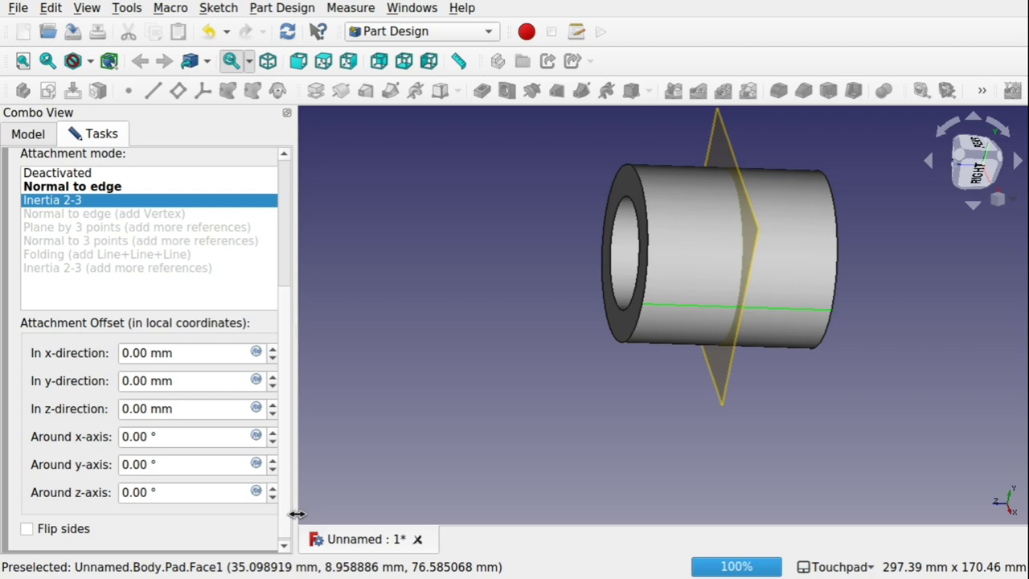
{"action": "scroll", "coordinate": [287, 414], "scroll_direction": "up", "scroll_amount": 5}
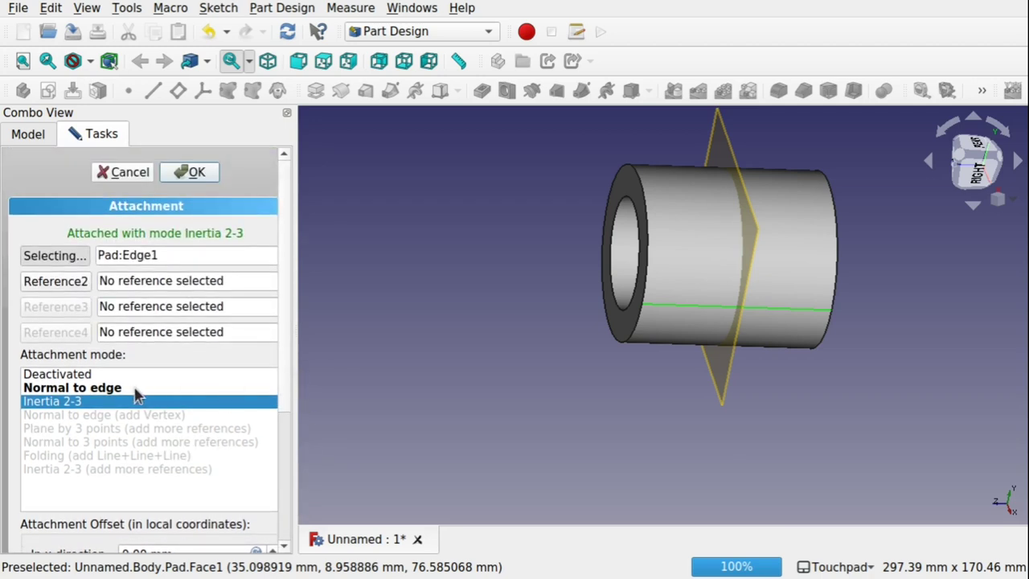
{"action": "left_click", "coordinate": [272, 387]}
- Set the datum plane's attachment offset to 90° around the y-axis
{"action": "scroll", "coordinate": [282, 447], "scroll_direction": "down", "scroll_amount": 5}
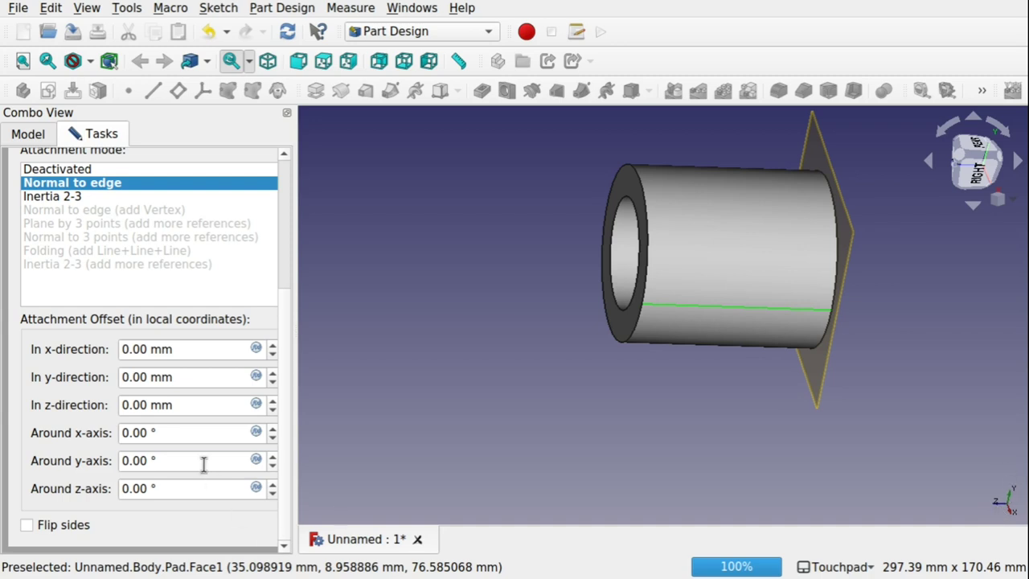
{"action": "left_click_drag", "start_coordinate": [203, 464], "coordinate": [48, 462]}
{"action": "type", "text": "9"}
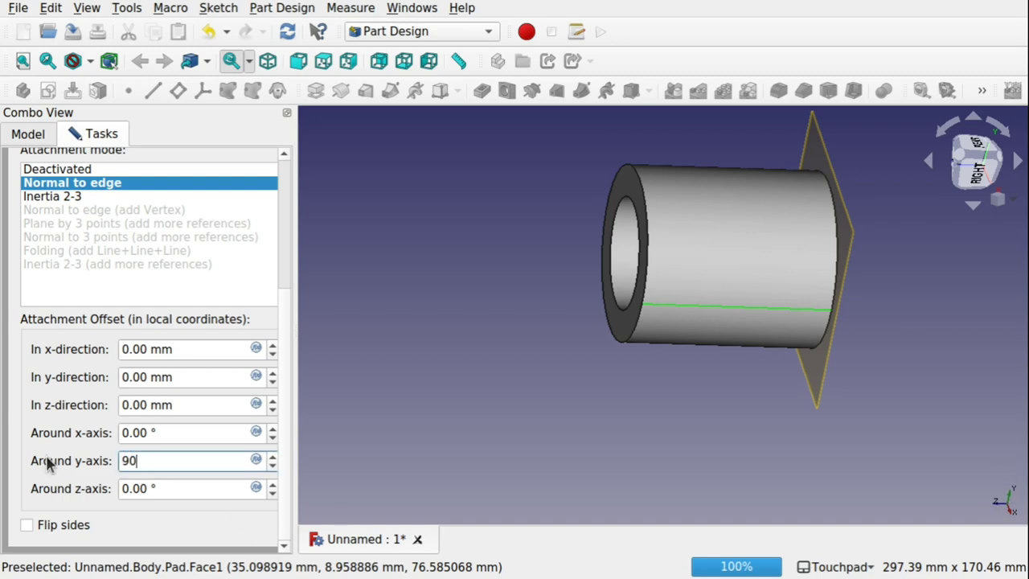
{"action": "type", "text": "0"}
{"action": "key", "text": "Return"}
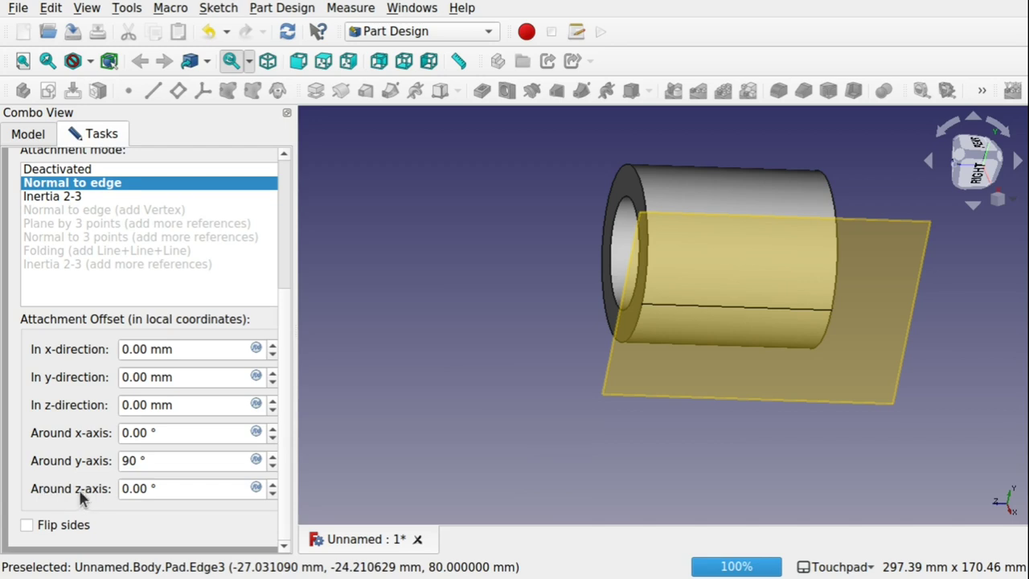
- Set the attachment offset to 90° around the z-axis and inspect the plane against the tube from several angles
{"action": "left_click_drag", "start_coordinate": [168, 490], "coordinate": [69, 496]}
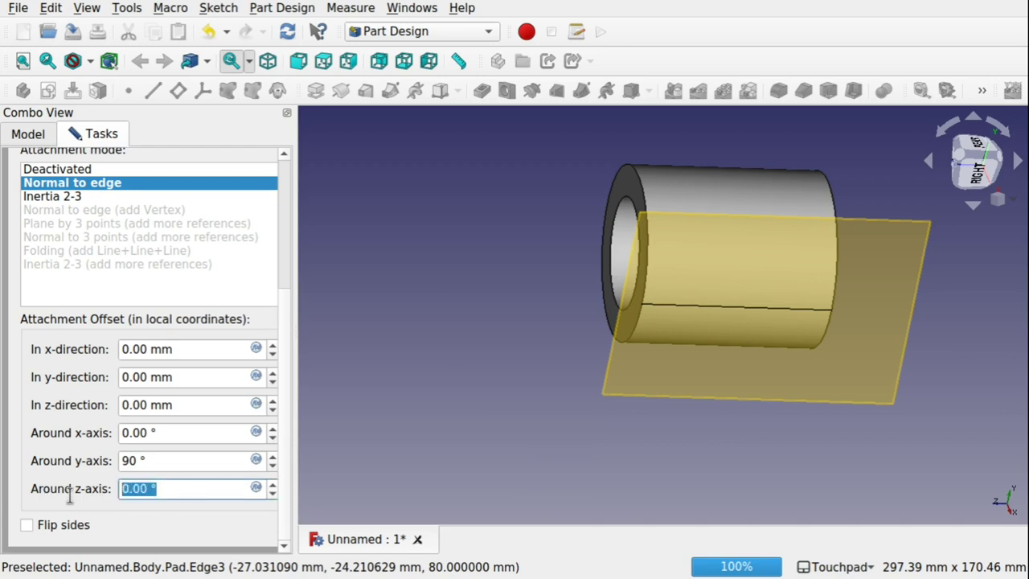
{"action": "type", "text": "90"}
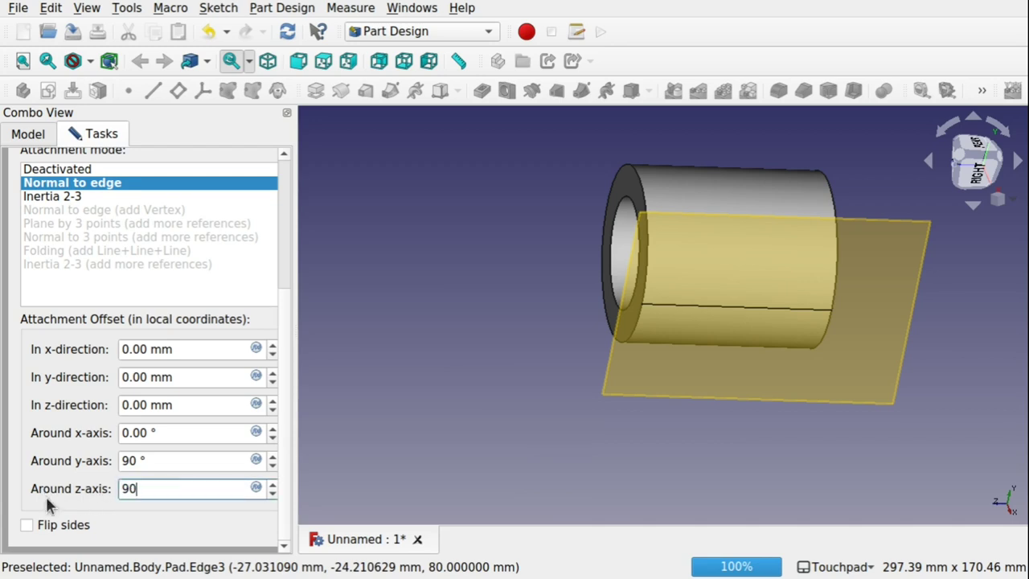
{"action": "left_click", "coordinate": [181, 460]}
{"action": "left_click_drag", "start_coordinate": [657, 349], "coordinate": [758, 335], "text": "shift"}
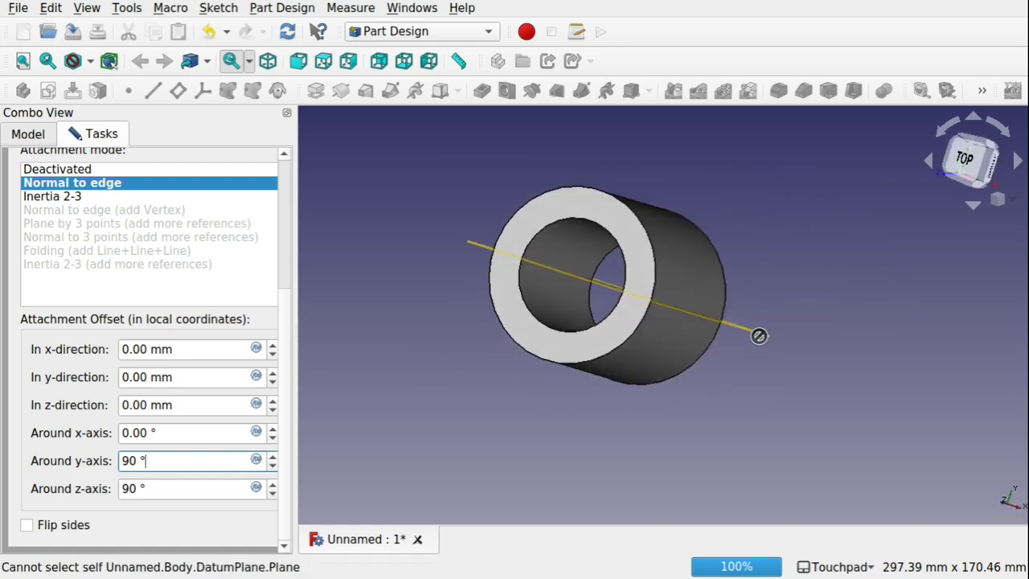
{"action": "middle_click_drag", "start_coordinate": [763, 313], "coordinate": [618, 360]}
{"action": "left_click_drag", "start_coordinate": [619, 360], "coordinate": [594, 346], "text": "shift"}
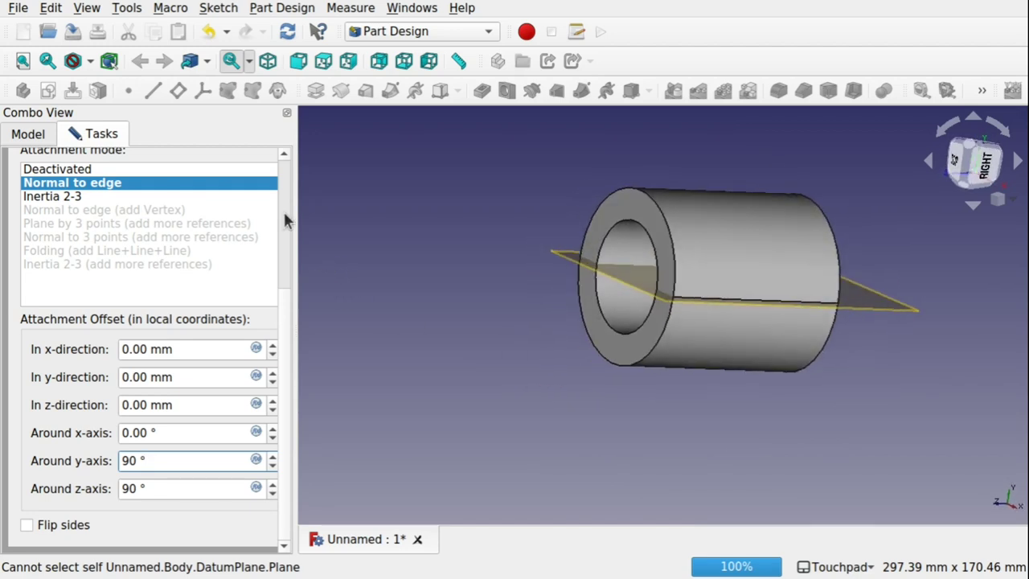
- Cancel the attachment edits and delete the datum plane from the body
{"action": "scroll", "coordinate": [281, 210], "scroll_direction": "up", "scroll_amount": 5}
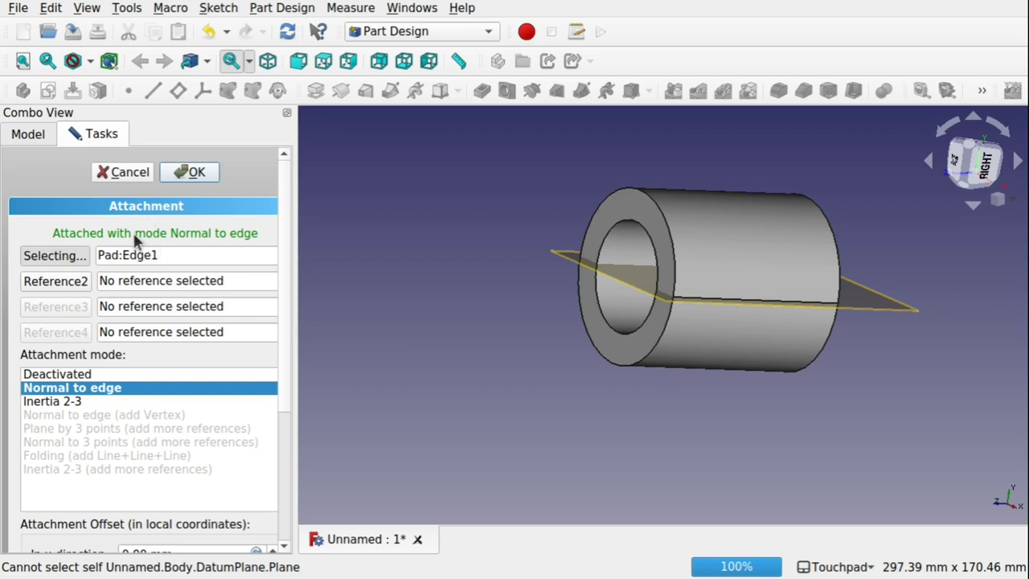
{"action": "left_click", "coordinate": [131, 172]}
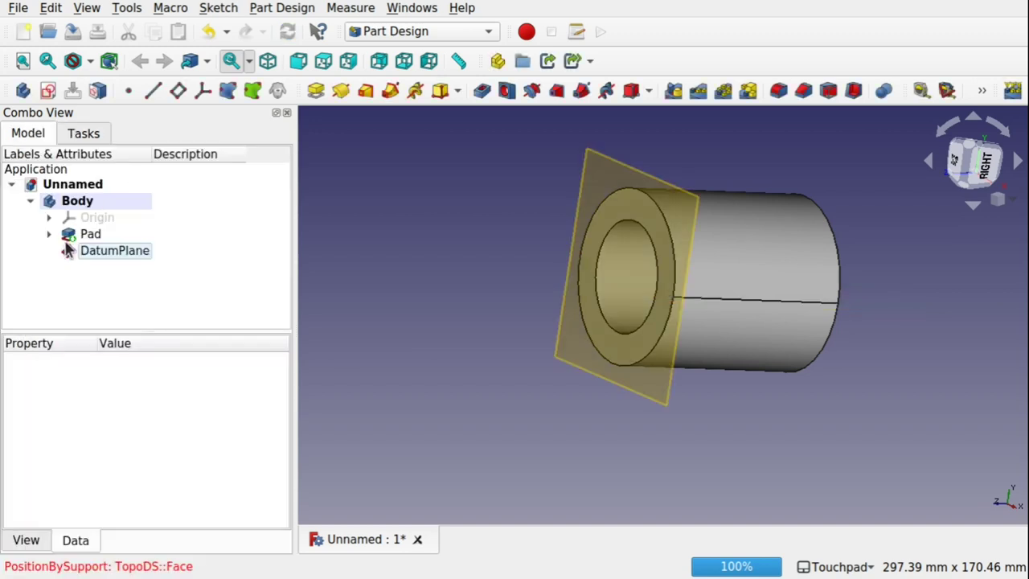
{"action": "left_click", "coordinate": [126, 253]}
{"action": "key", "text": "Delete"}
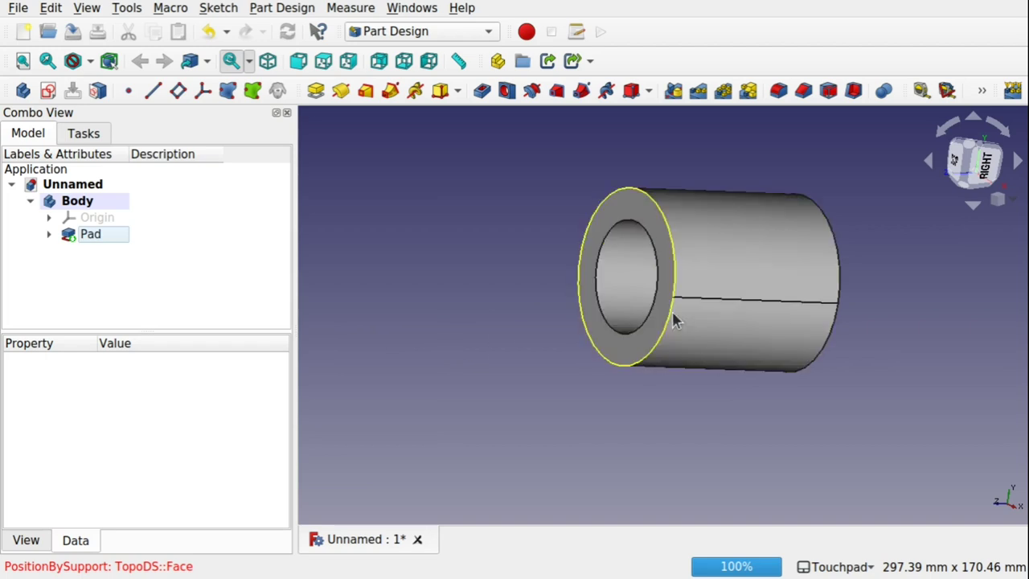
- Create a new datum plane referencing the two end vertices of the tube's seam line
{"action": "scroll", "coordinate": [673, 319], "scroll_direction": "up", "scroll_amount": 5}
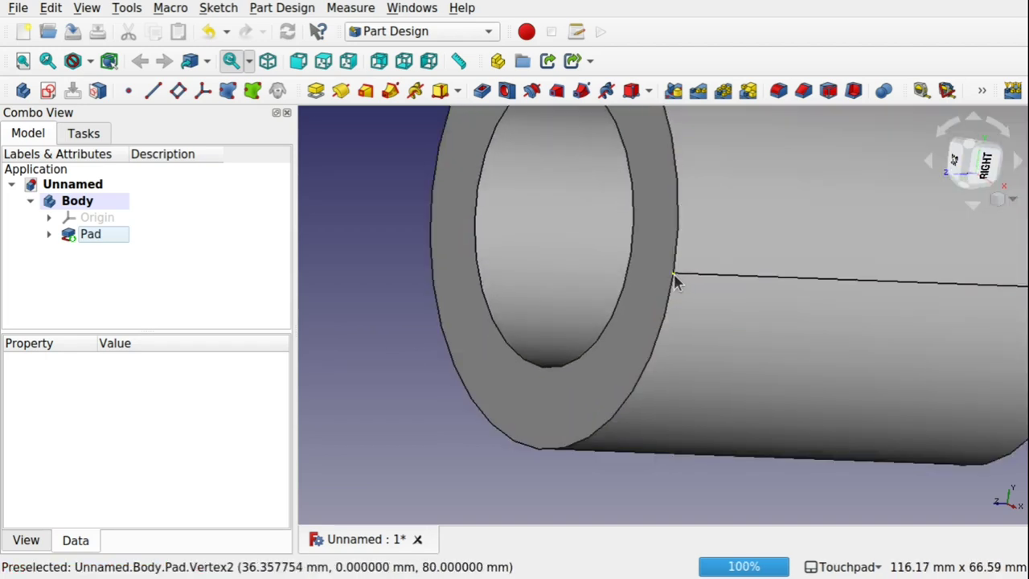
{"action": "left_click", "coordinate": [674, 273]}
{"action": "scroll", "coordinate": [713, 337], "scroll_direction": "down", "scroll_amount": 5}
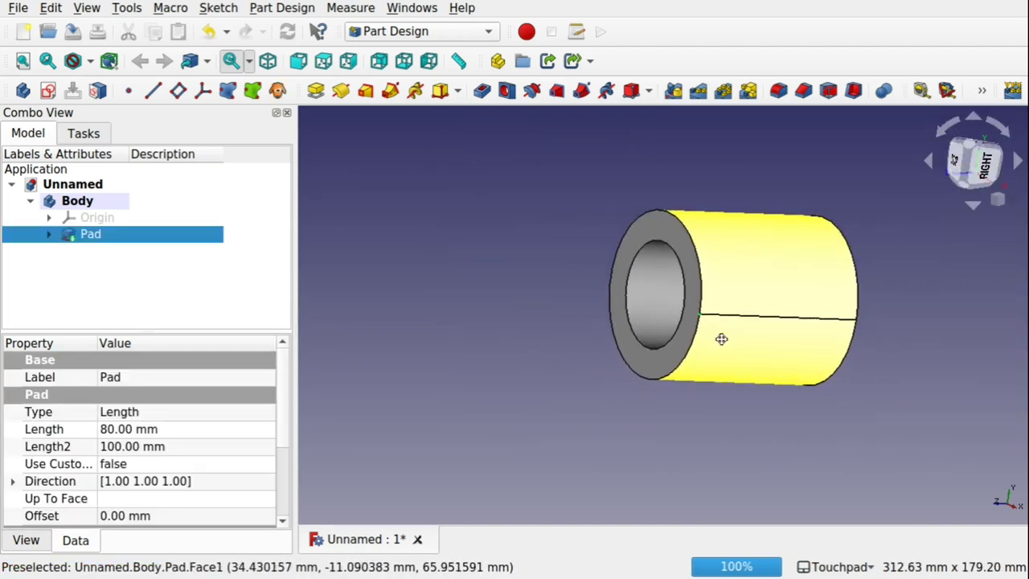
{"action": "left_click_drag", "start_coordinate": [721, 338], "coordinate": [459, 382], "text": "shift"}
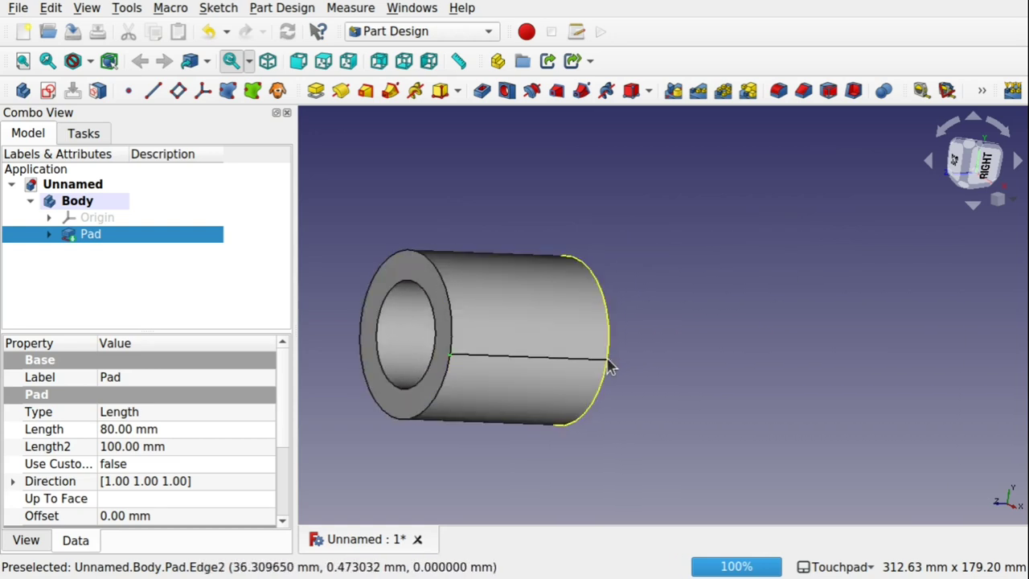
{"action": "scroll", "coordinate": [612, 365], "scroll_direction": "up", "scroll_amount": 5}
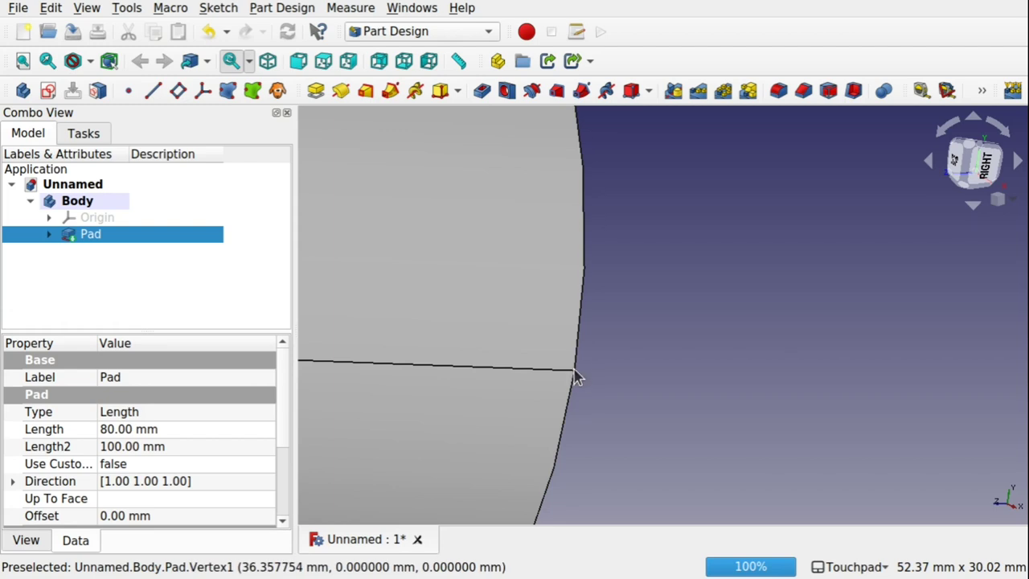
{"action": "scroll", "coordinate": [619, 388], "scroll_direction": "down", "scroll_amount": 6}
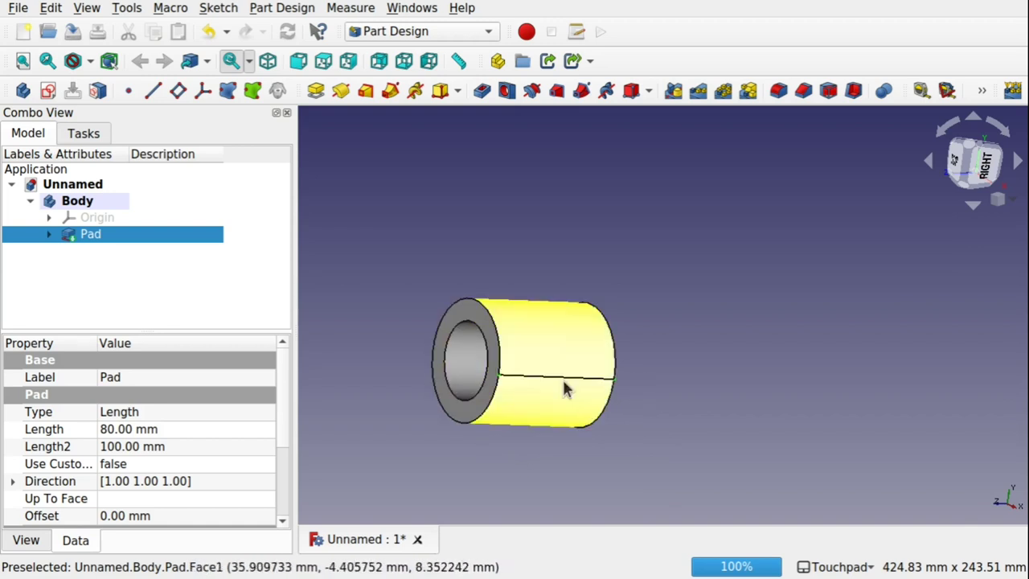
{"action": "left_click", "coordinate": [178, 91]}
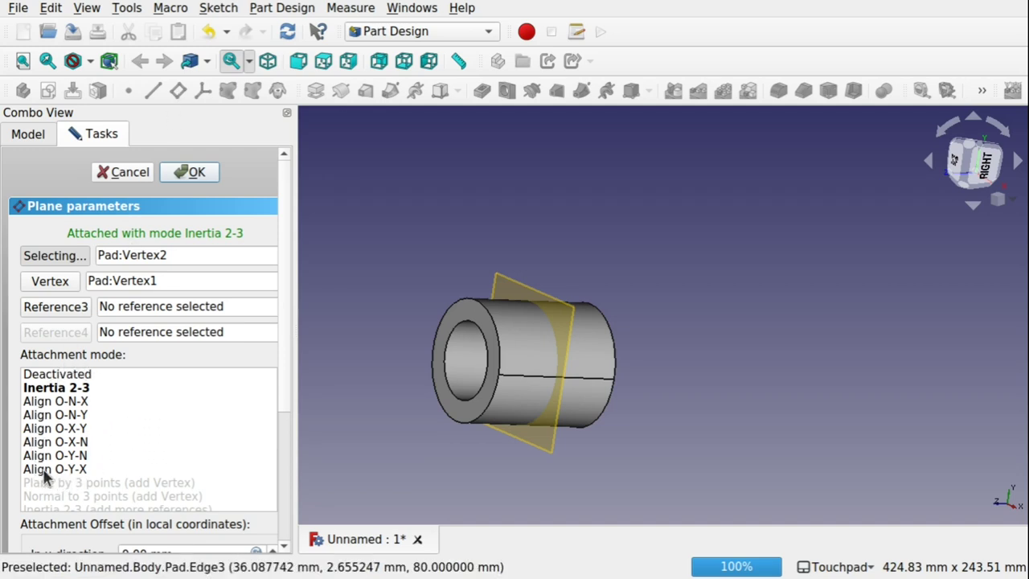
- Compare the plane's orientation in each Align attachment mode from Align O-N-X through Align O-Y-X
{"action": "left_click", "coordinate": [78, 402]}
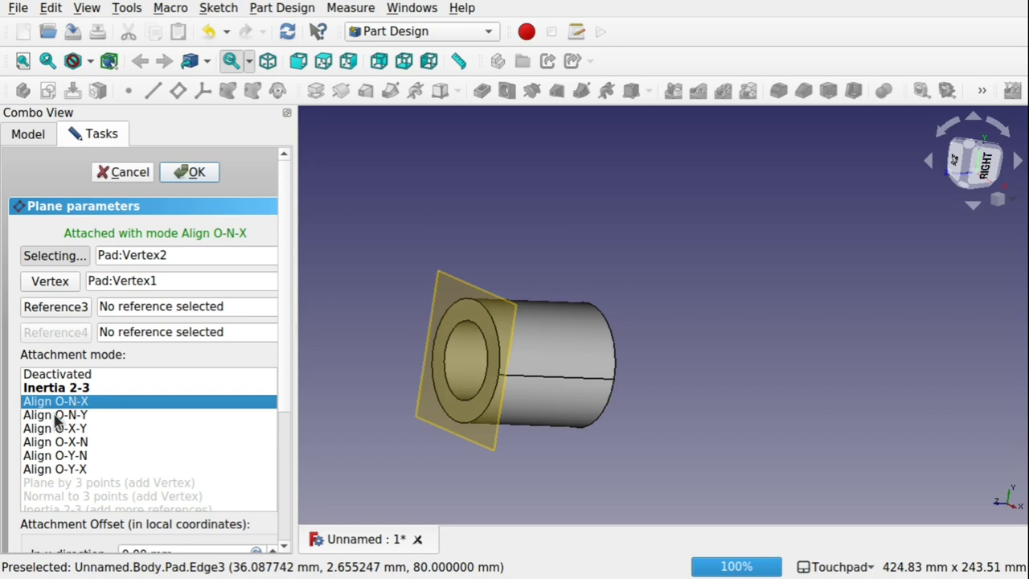
{"action": "left_click", "coordinate": [64, 416]}
{"action": "left_click", "coordinate": [84, 429]}
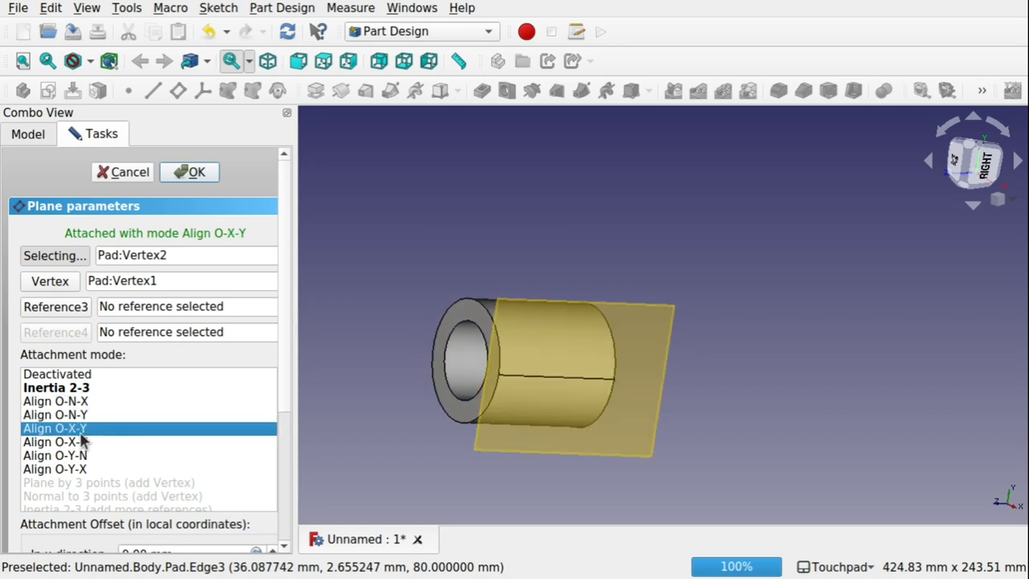
{"action": "left_click", "coordinate": [91, 442]}
{"action": "left_click", "coordinate": [80, 456]}
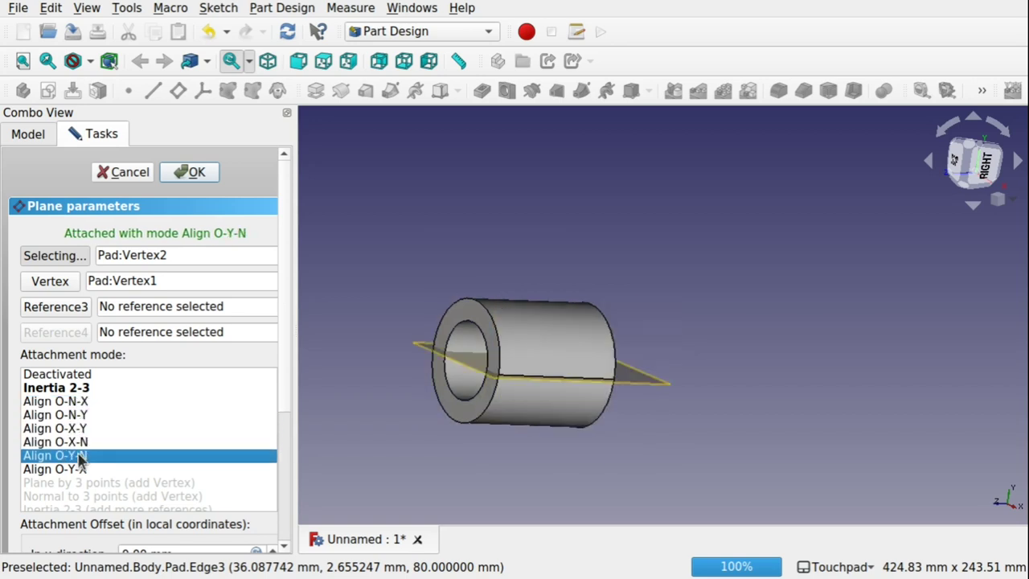
{"action": "left_click", "coordinate": [84, 466]}
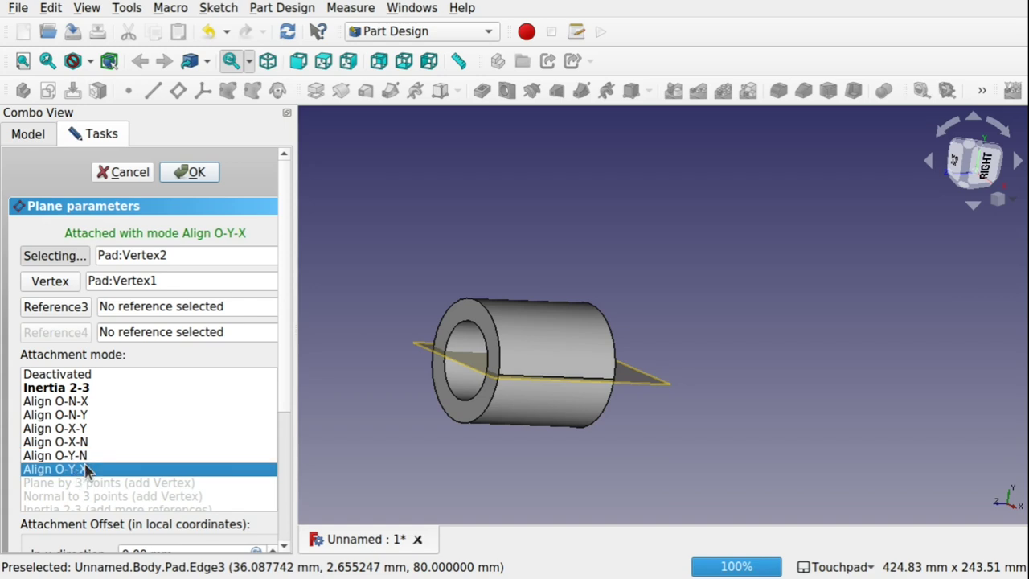
- Attach the datum plane in Align O-Y-N mode, finish it and inspect its position along the tube
{"action": "left_click", "coordinate": [80, 456]}
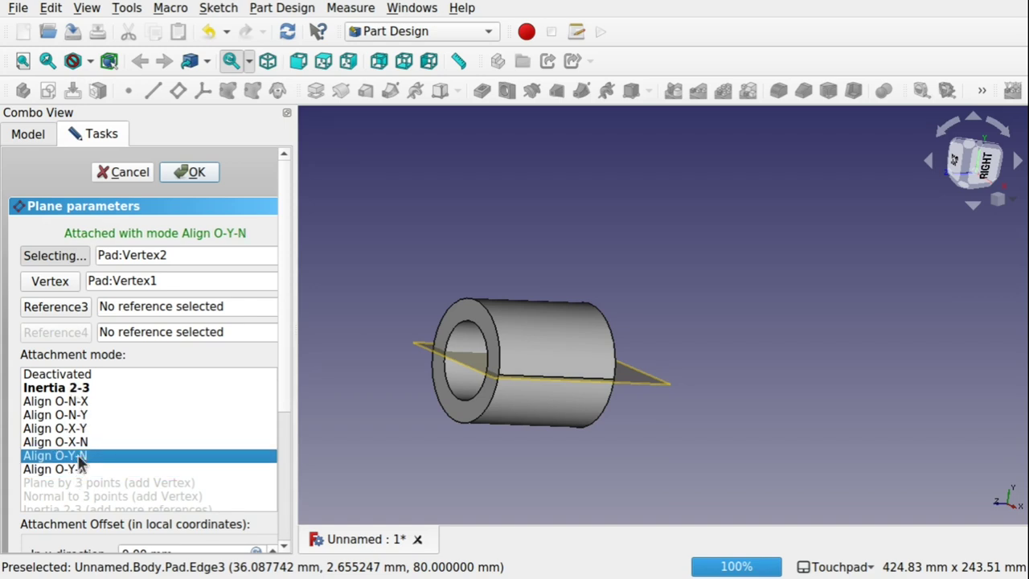
{"action": "mouse_move", "coordinate": [81, 459]}
{"action": "left_click_drag", "start_coordinate": [282, 380], "coordinate": [293, 496]}
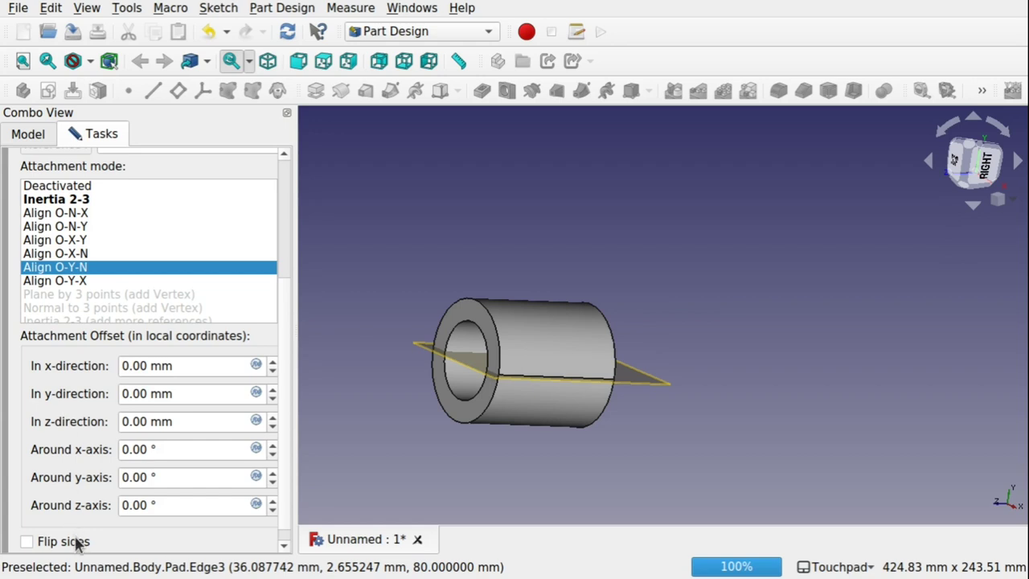
{"action": "left_click", "coordinate": [285, 255]}
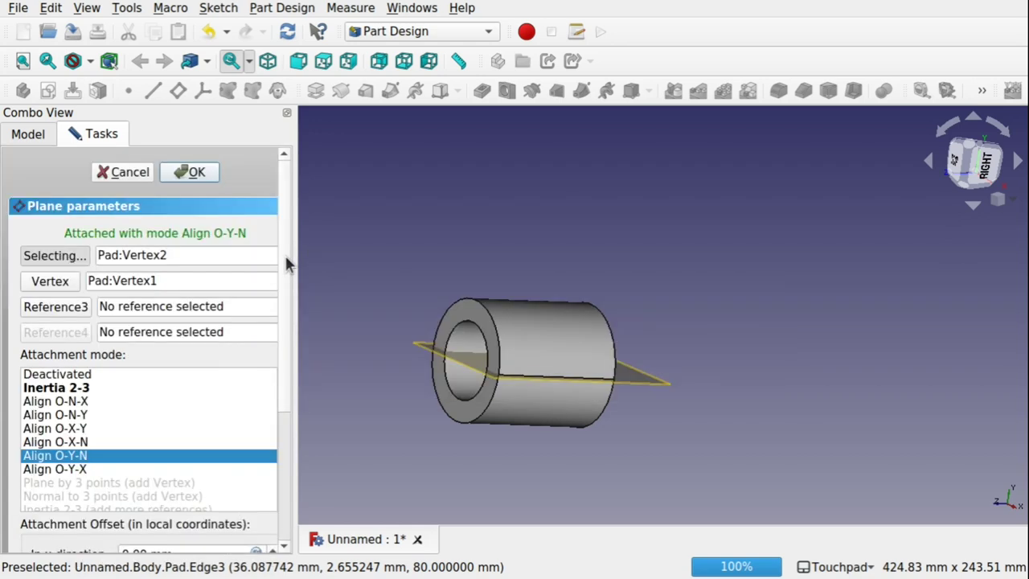
{"action": "left_click", "coordinate": [192, 173]}
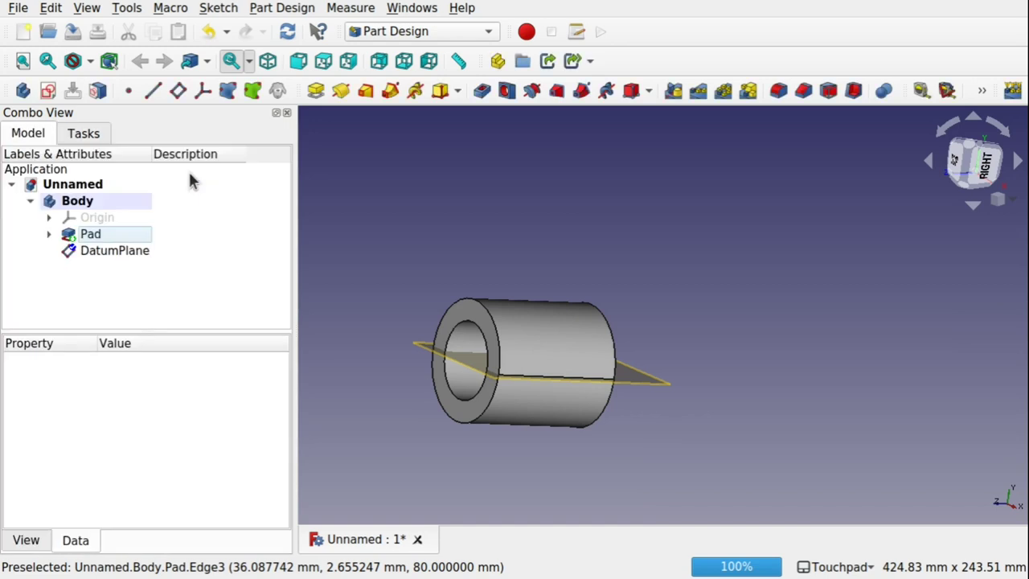
{"action": "left_click_drag", "start_coordinate": [613, 384], "coordinate": [639, 286], "text": "shift"}
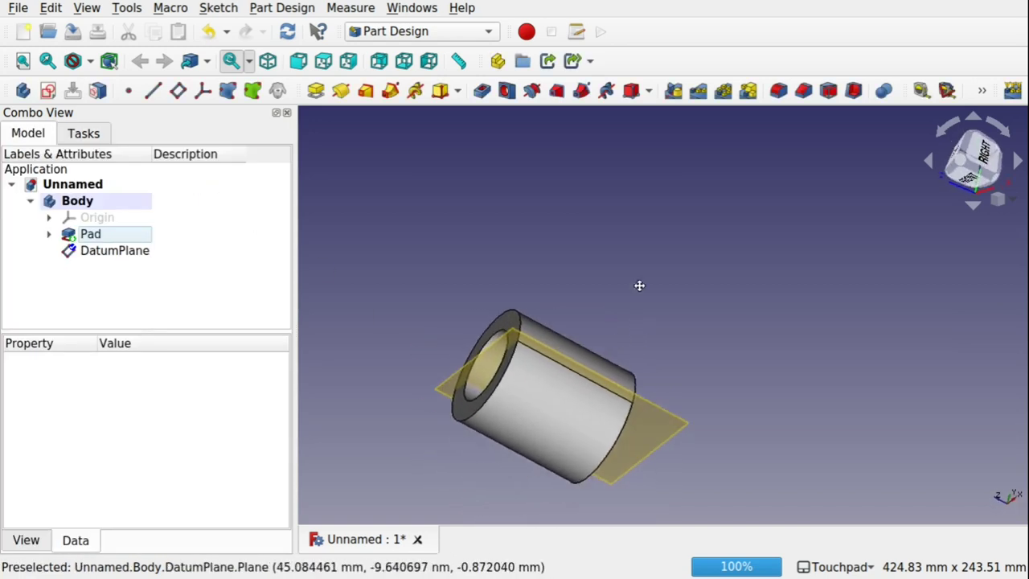
{"action": "middle_click_drag", "start_coordinate": [639, 285], "coordinate": [615, 316]}
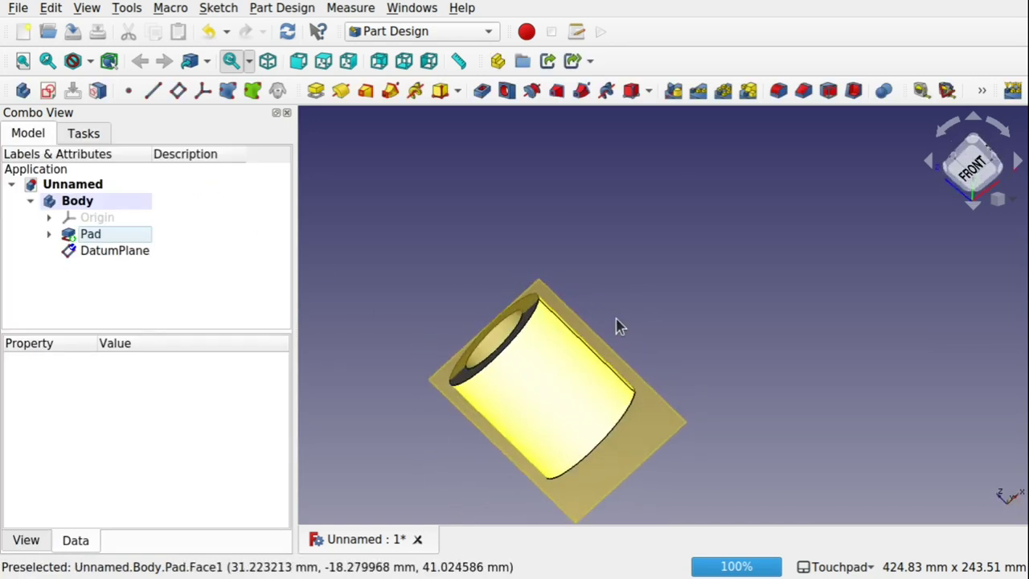
- Start a new sketch on the datum plane and section the tube's view at the sketch plane
{"action": "left_click", "coordinate": [624, 427]}
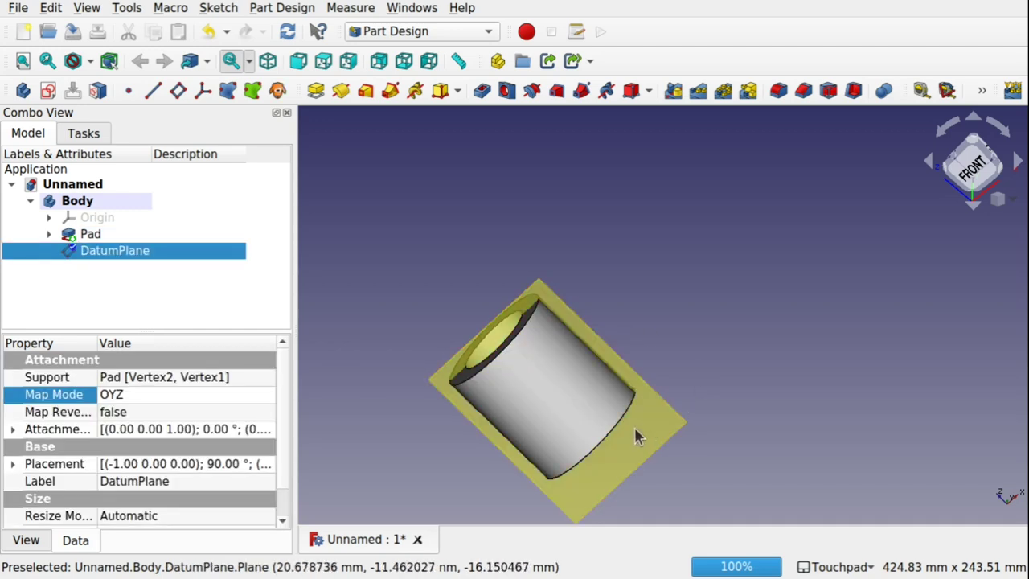
{"action": "left_click", "coordinate": [48, 91]}
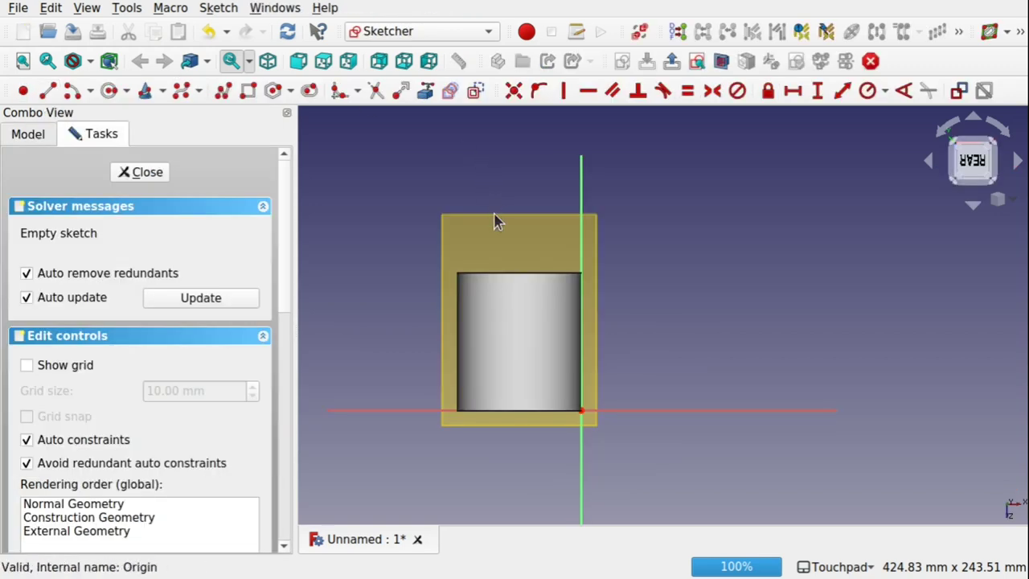
{"action": "mouse_move", "coordinate": [582, 345]}
{"action": "left_mouse_down", "text": "alt"}
{"action": "mouse_move", "coordinate": [588, 386]}
{"action": "mouse_move", "coordinate": [558, 372]}
{"action": "mouse_move", "coordinate": [473, 291]}
{"action": "mouse_move", "coordinate": [429, 332]}
{"action": "mouse_move", "coordinate": [595, 374]}
{"action": "left_mouse_up", "text": "alt"}
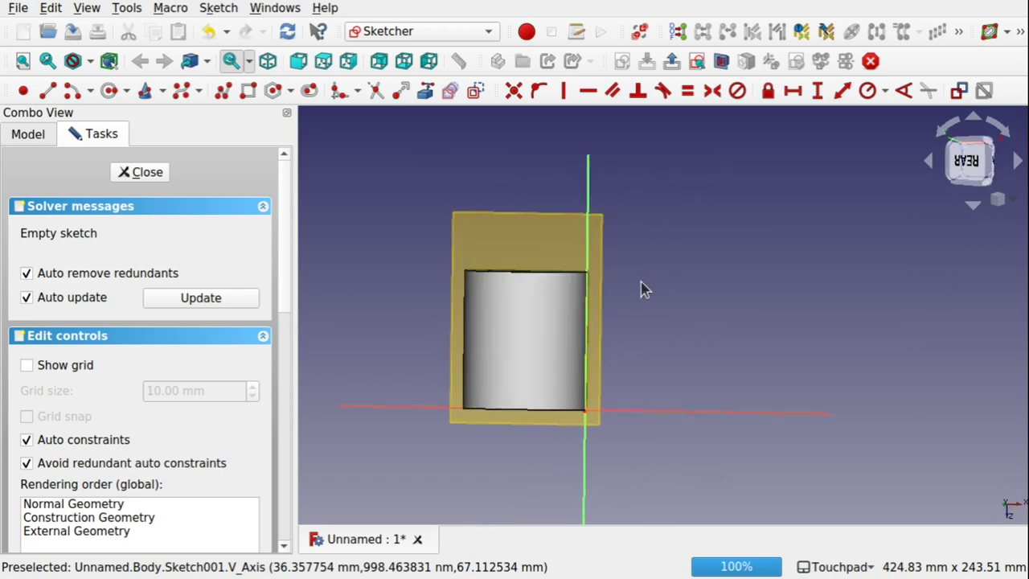
{"action": "mouse_move", "coordinate": [643, 289]}
{"action": "left_mouse_down", "text": "alt"}
{"action": "mouse_move", "coordinate": [618, 310]}
{"action": "mouse_move", "coordinate": [657, 300]}
{"action": "mouse_move", "coordinate": [645, 314]}
{"action": "mouse_move", "coordinate": [645, 304]}
{"action": "left_mouse_up", "text": "alt"}
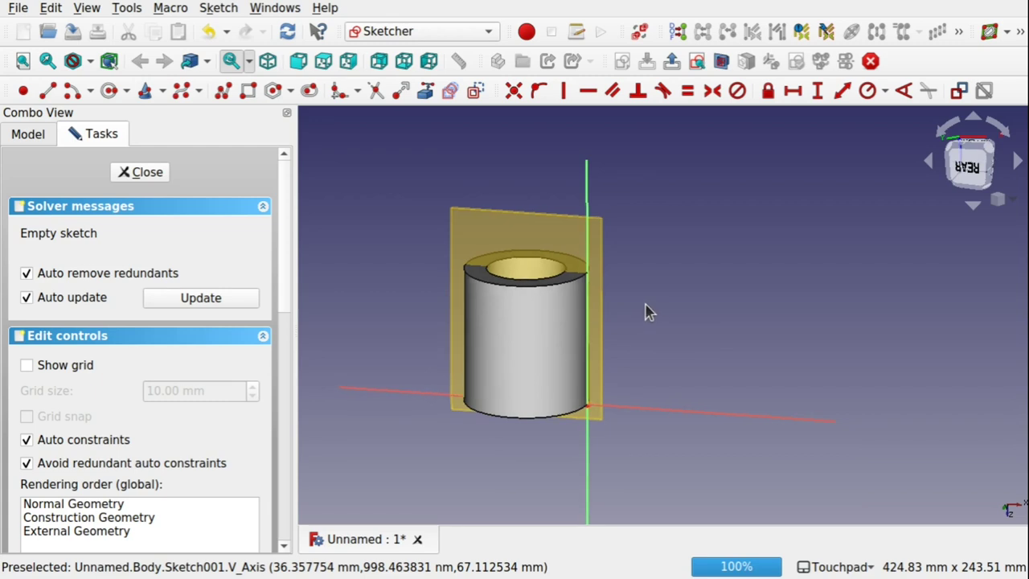
{"action": "left_click_drag", "start_coordinate": [572, 245], "coordinate": [507, 185], "text": "alt"}
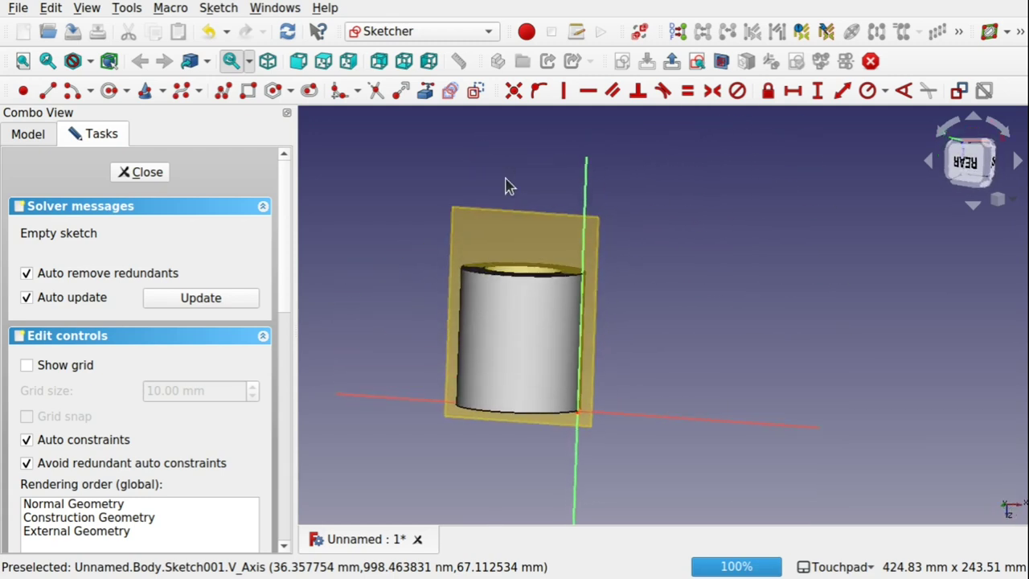
{"action": "left_click", "coordinate": [714, 63]}
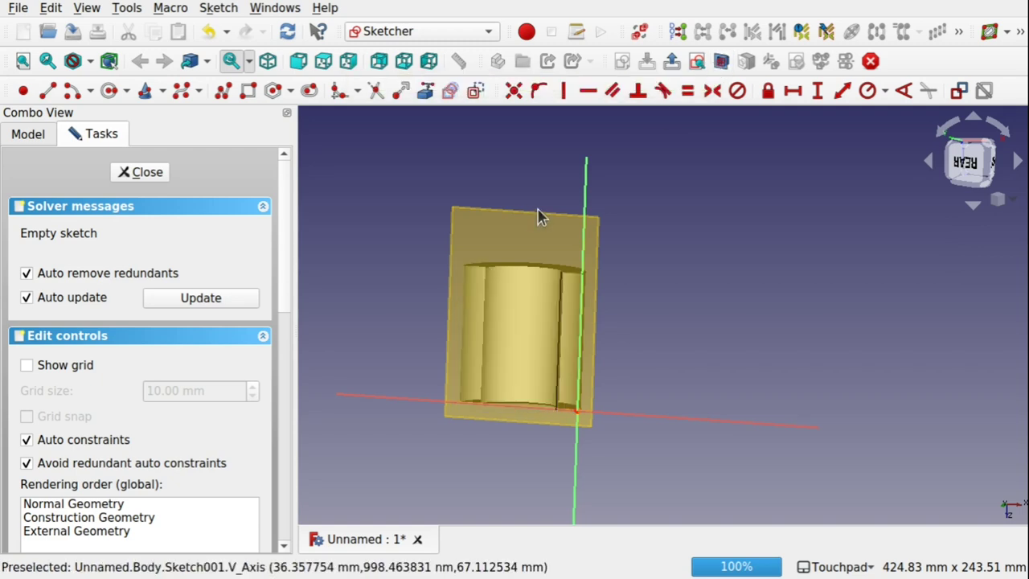
- Link the tube's outer seam edge into the sketch as external geometry
{"action": "mouse_move", "coordinate": [538, 211]}
{"action": "left_mouse_down", "text": "alt"}
{"action": "mouse_move", "coordinate": [529, 250]}
{"action": "mouse_move", "coordinate": [589, 235]}
{"action": "mouse_move", "coordinate": [577, 225]}
{"action": "mouse_move", "coordinate": [544, 243]}
{"action": "mouse_move", "coordinate": [570, 290]}
{"action": "mouse_move", "coordinate": [563, 266]}
{"action": "left_mouse_up", "text": "alt"}
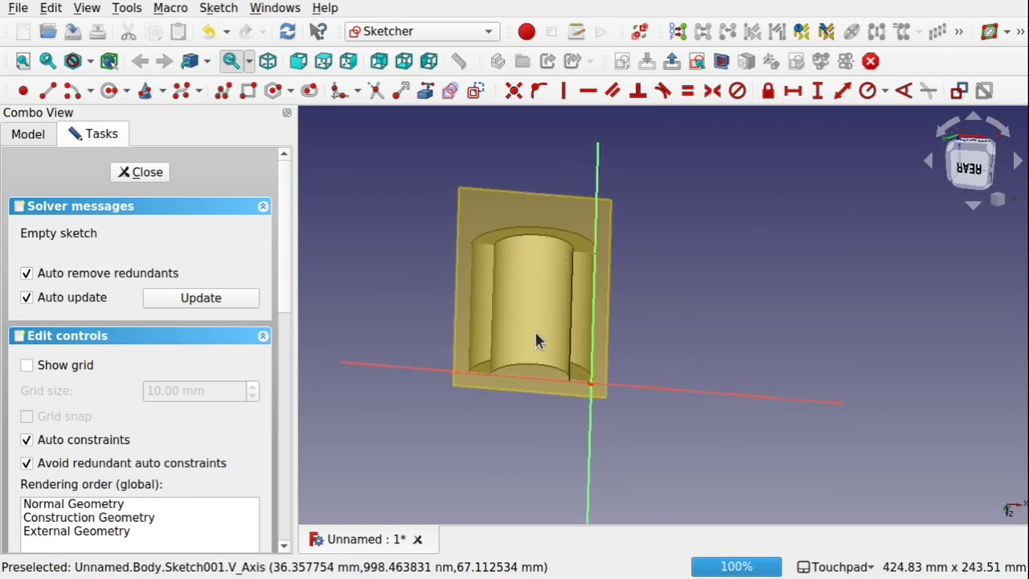
{"action": "scroll", "coordinate": [535, 332], "scroll_direction": "up", "scroll_amount": 5}
{"action": "scroll", "coordinate": [535, 331], "scroll_direction": "down", "scroll_amount": 3}
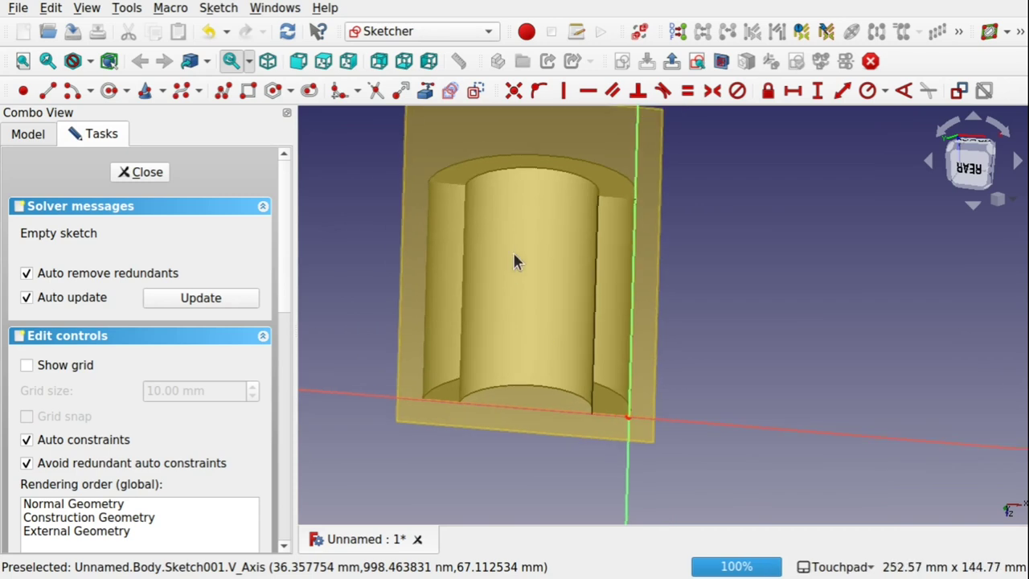
{"action": "left_click_drag", "start_coordinate": [619, 233], "coordinate": [639, 275], "text": "alt"}
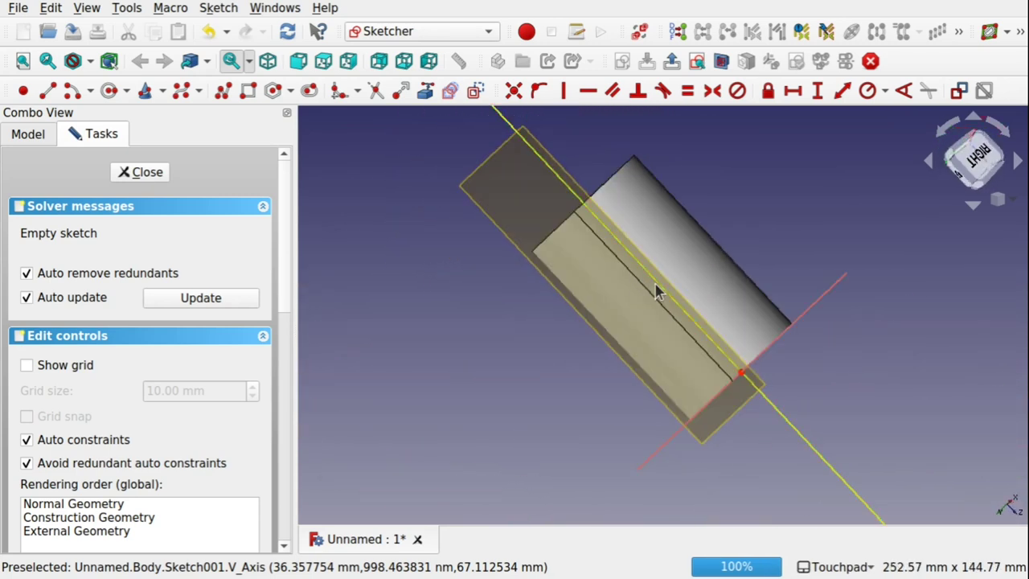
{"action": "left_click_drag", "start_coordinate": [586, 184], "coordinate": [640, 286], "text": "alt"}
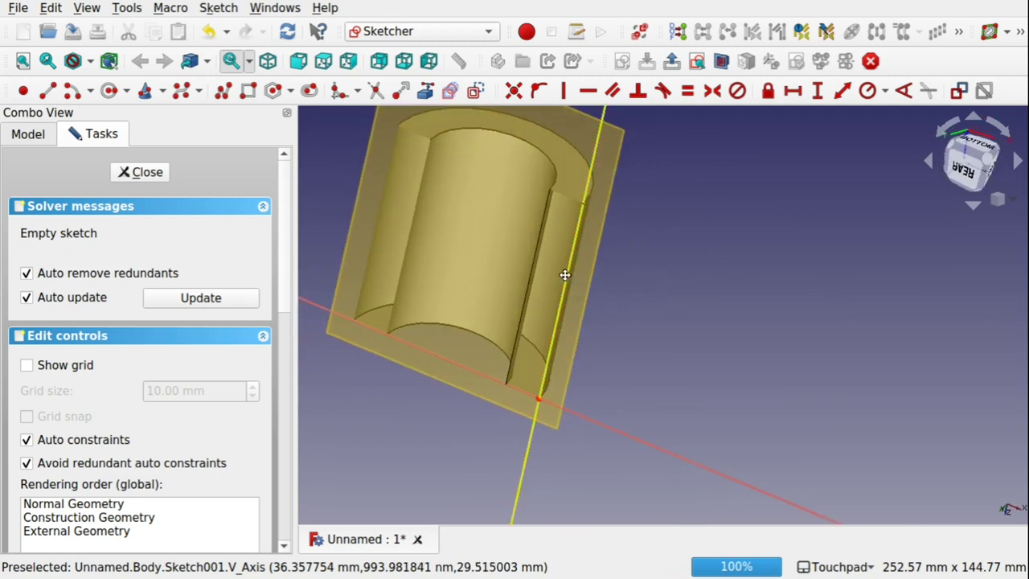
{"action": "left_click_drag", "start_coordinate": [565, 275], "coordinate": [664, 302], "text": "shift"}
{"action": "scroll", "coordinate": [664, 304], "scroll_direction": "up", "scroll_amount": 5}
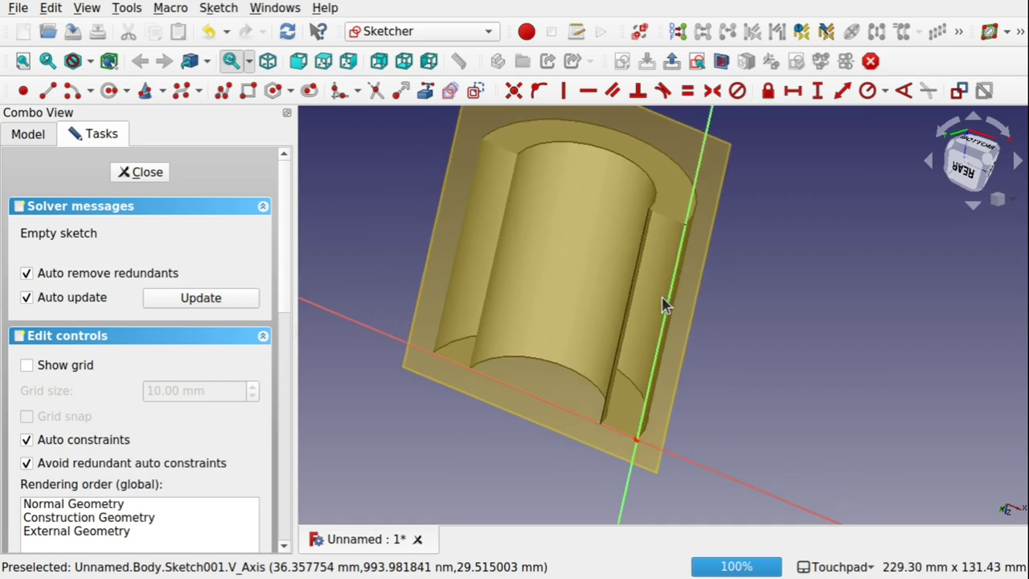
{"action": "left_click_drag", "start_coordinate": [689, 298], "coordinate": [712, 276], "text": "alt"}
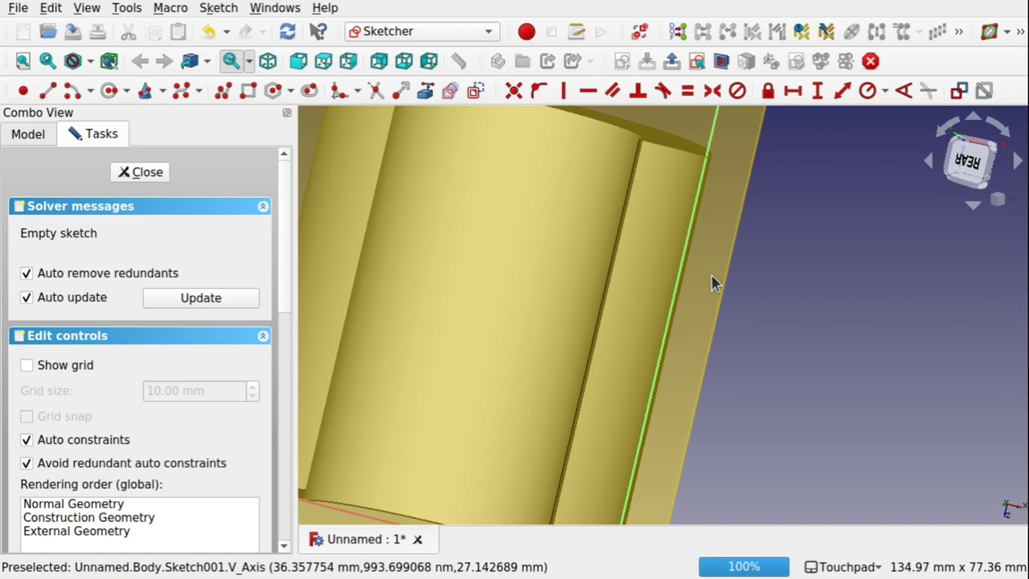
{"action": "left_click", "coordinate": [419, 95]}
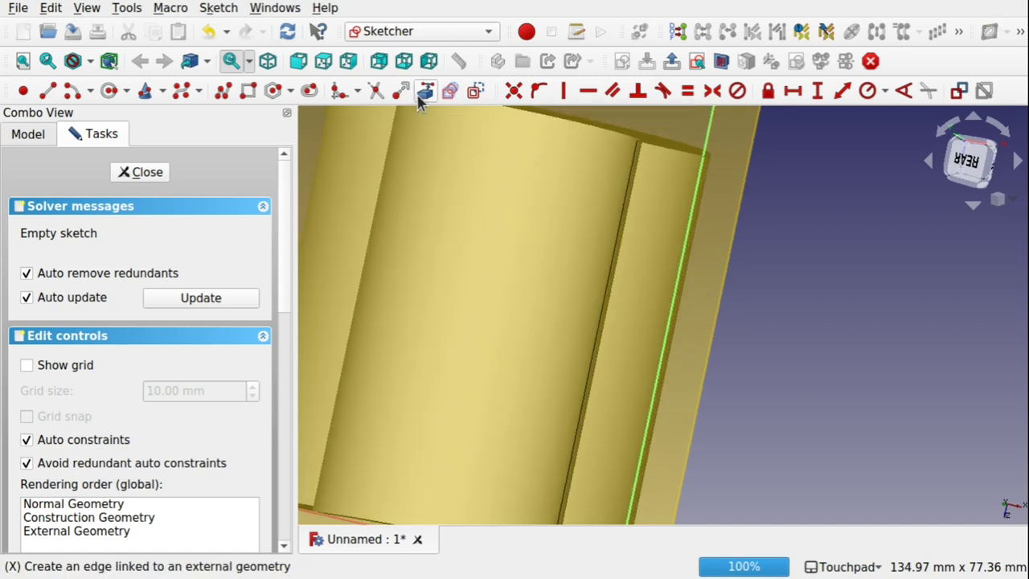
{"action": "left_click_drag", "start_coordinate": [689, 255], "coordinate": [514, 286], "text": "alt"}
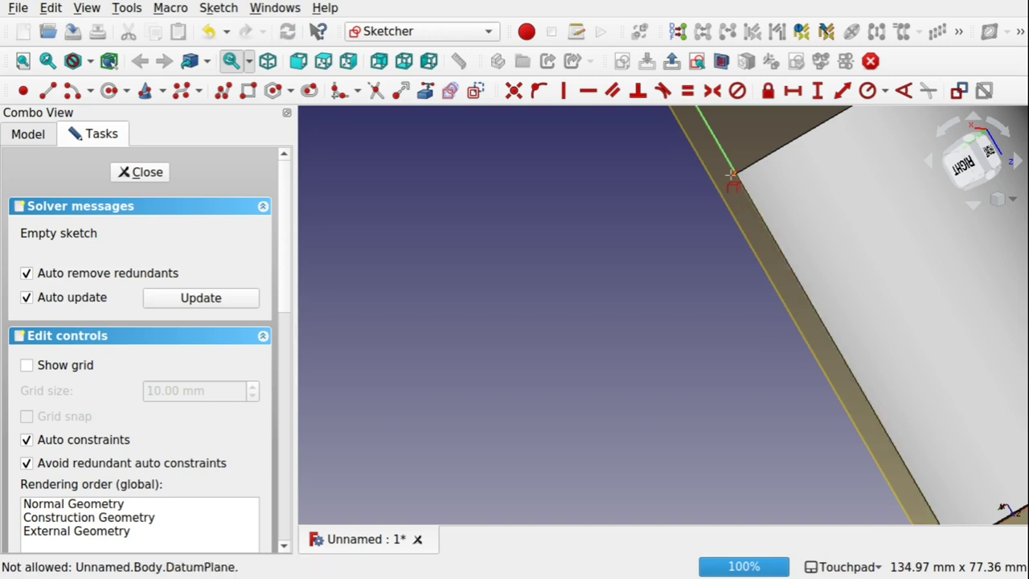
{"action": "left_click_drag", "start_coordinate": [636, 269], "coordinate": [869, 259], "text": "alt"}
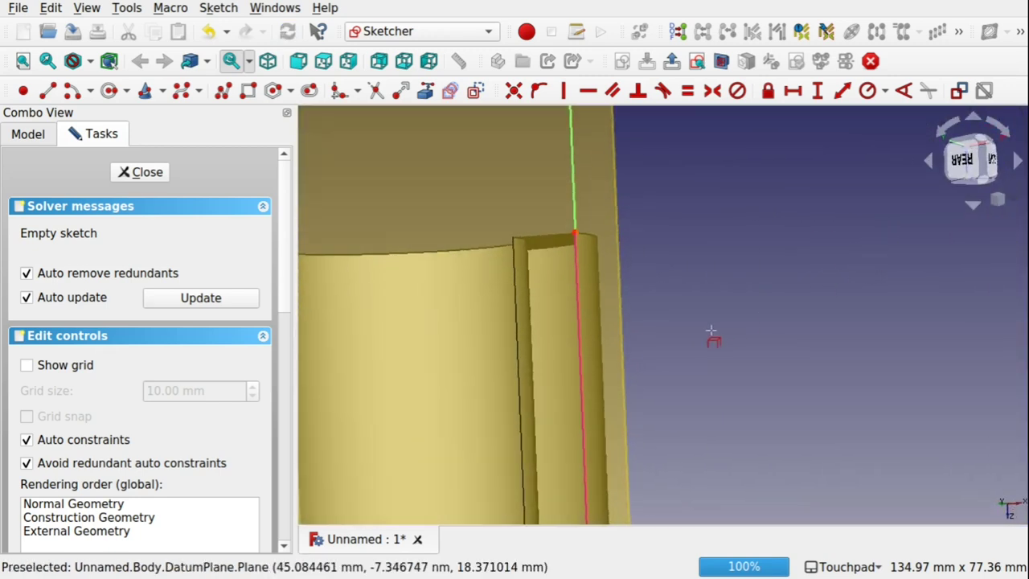
{"action": "left_click_drag", "start_coordinate": [711, 330], "coordinate": [770, 217], "text": "shift"}
{"action": "scroll", "coordinate": [766, 209], "scroll_direction": "down", "scroll_amount": 2}
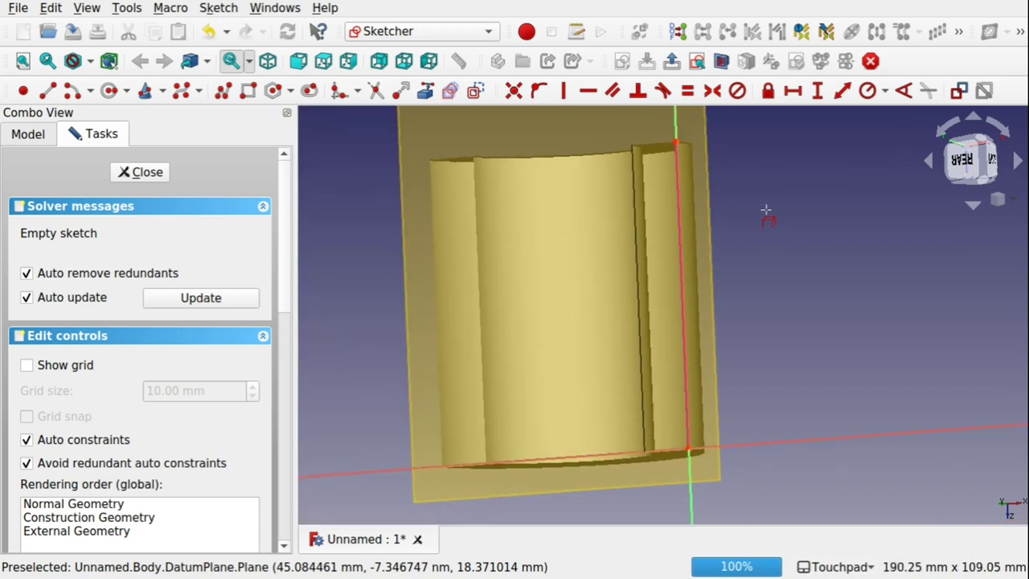
{"action": "scroll", "coordinate": [766, 210], "scroll_direction": "down", "scroll_amount": 1}
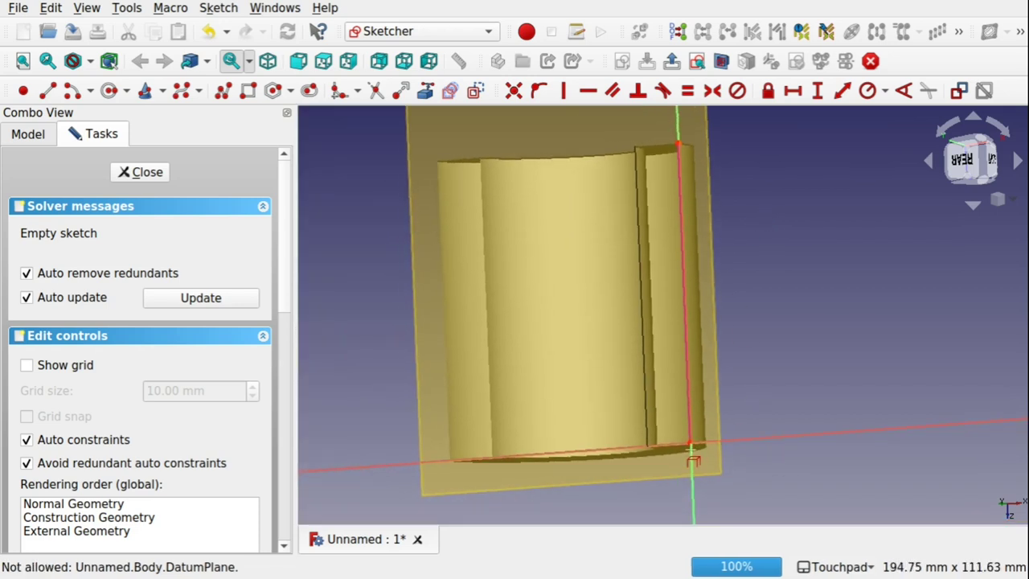
- Sketch a narrow rectangle about 6 mm wide and 67 mm long inside the tube wall, with one long side on the linked seam edge
{"action": "left_click_drag", "start_coordinate": [673, 136], "coordinate": [699, 233], "text": "alt"}
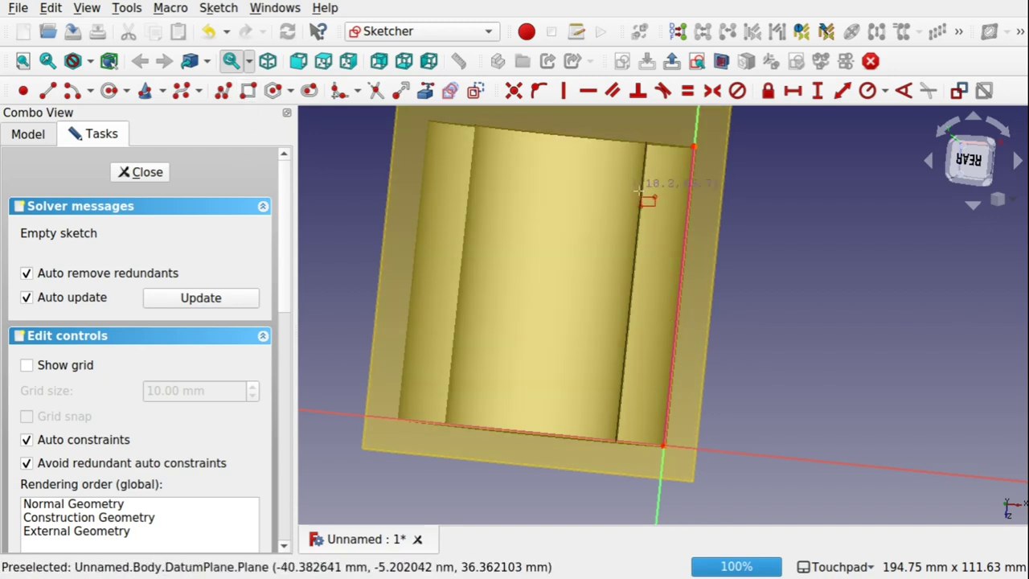
{"action": "left_click", "coordinate": [691, 178]}
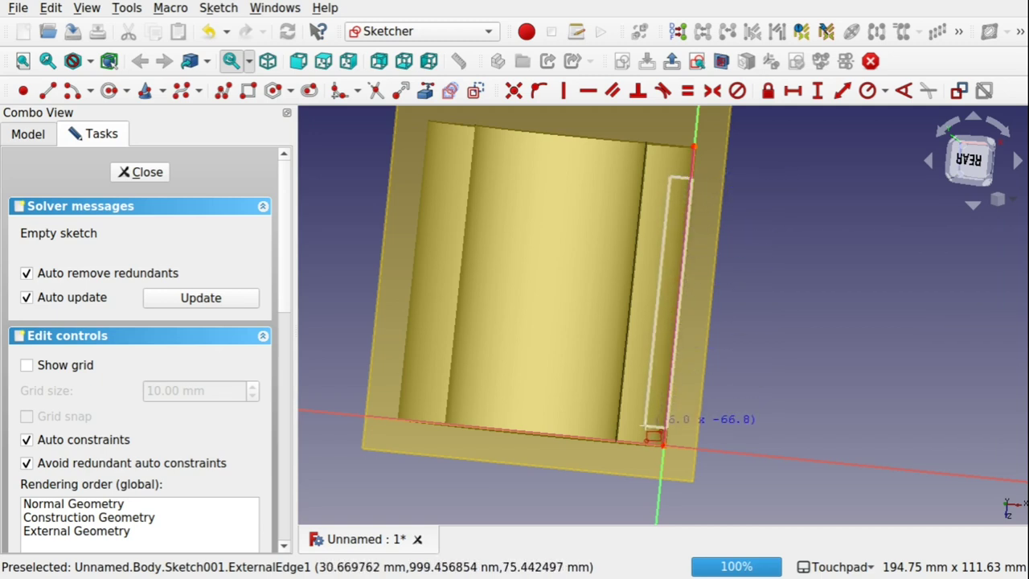
{"action": "left_click", "coordinate": [647, 428]}
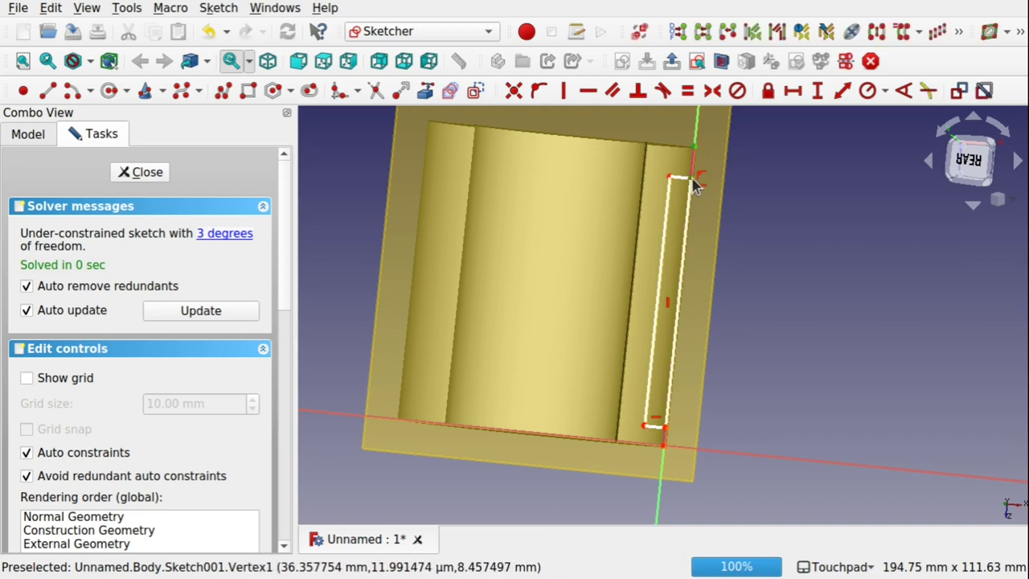
- Constrain the rectangle's two seam-side corners to a vertical distance of 8 mm from the nearest endpoints of the linked edge
{"action": "left_click", "coordinate": [817, 90]}
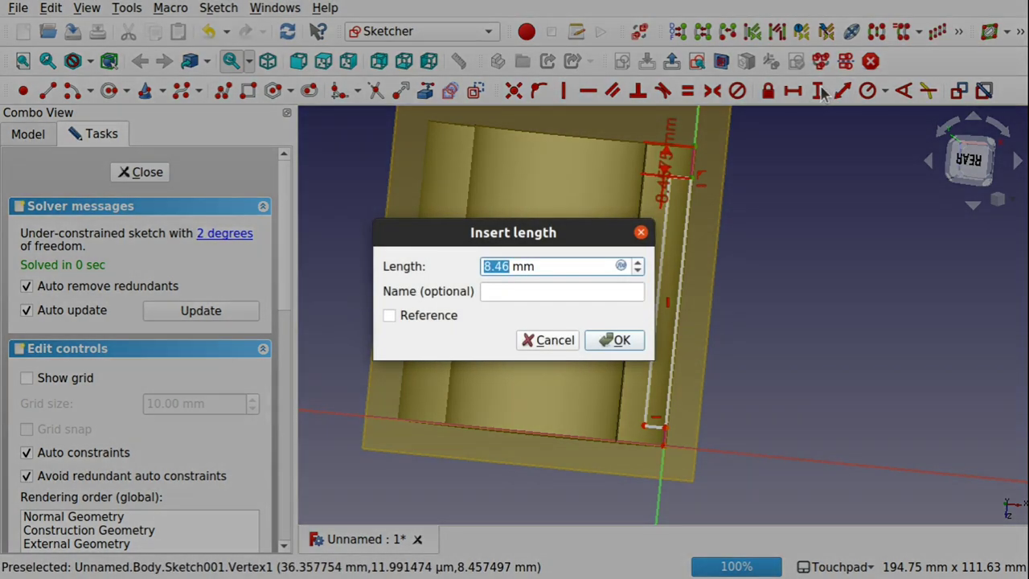
{"action": "type", "text": "8"}
{"action": "left_click", "coordinate": [625, 344]}
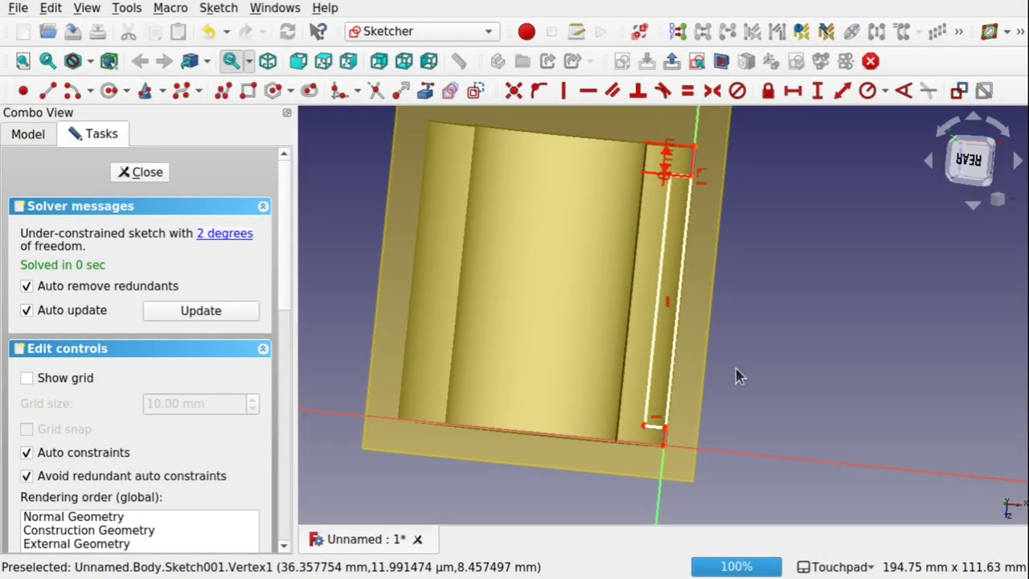
{"action": "left_click", "coordinate": [664, 426]}
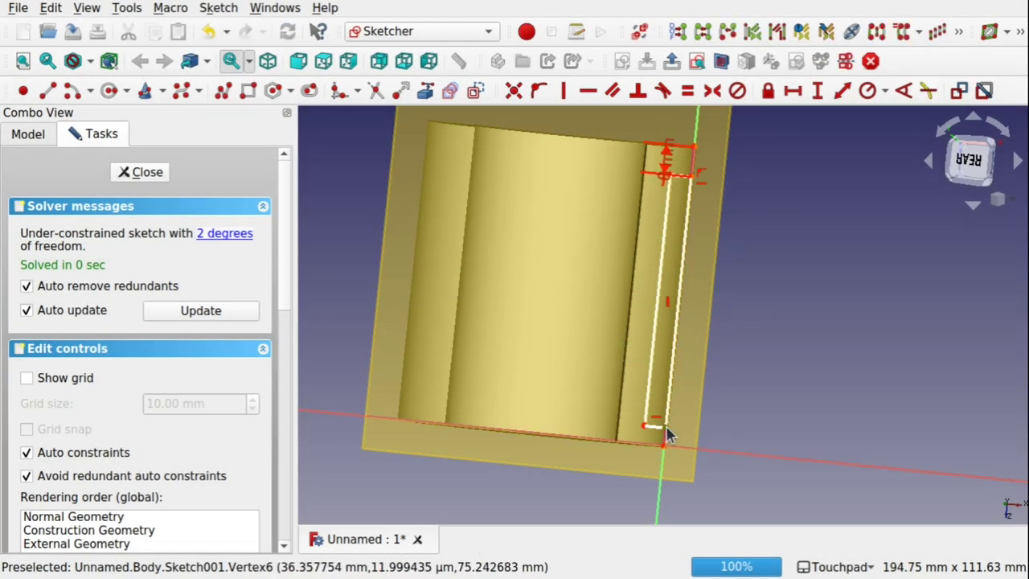
{"action": "left_click", "coordinate": [663, 455]}
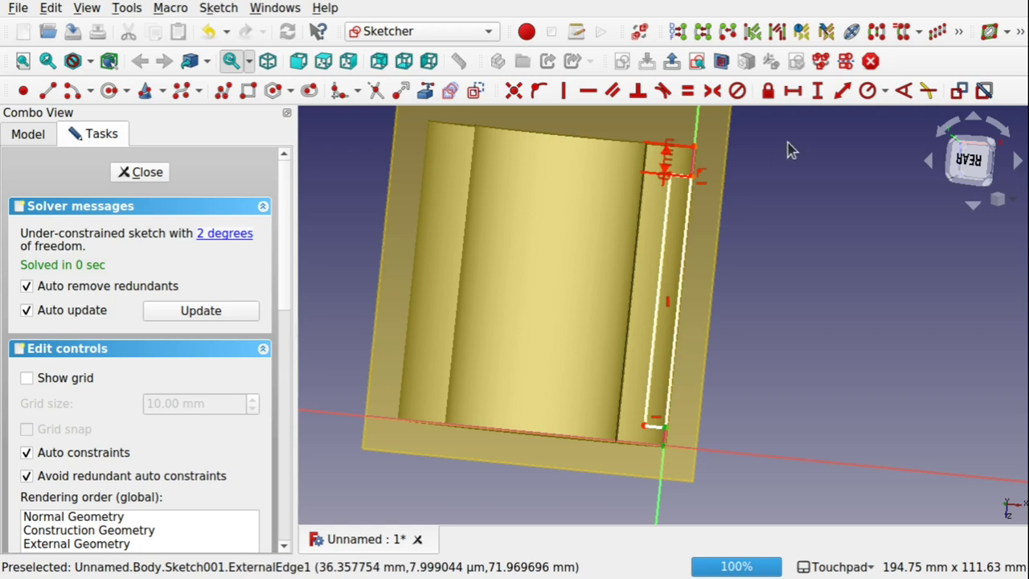
{"action": "left_click", "coordinate": [817, 95]}
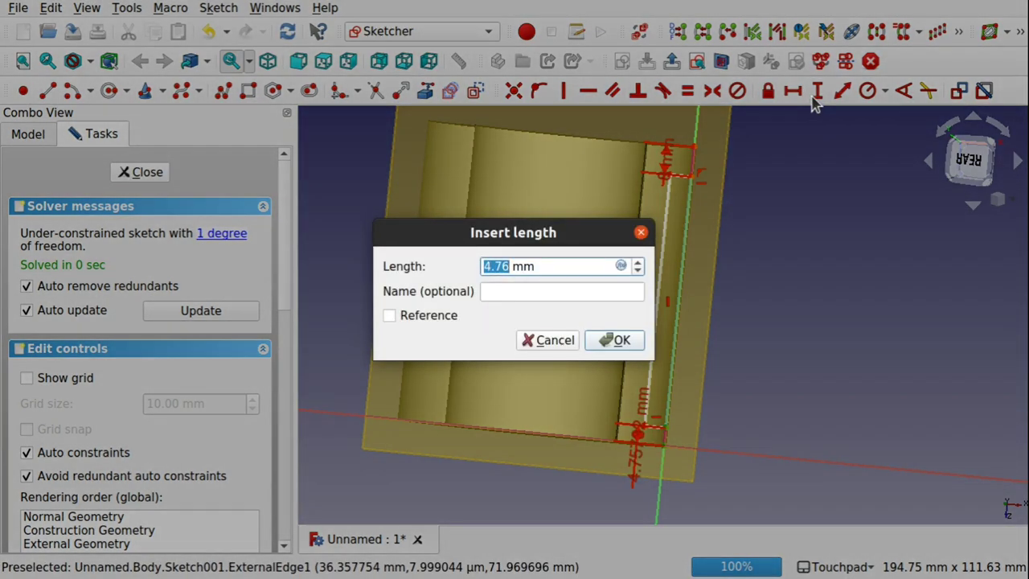
{"action": "type", "text": "8"}
{"action": "key", "text": "Return"}
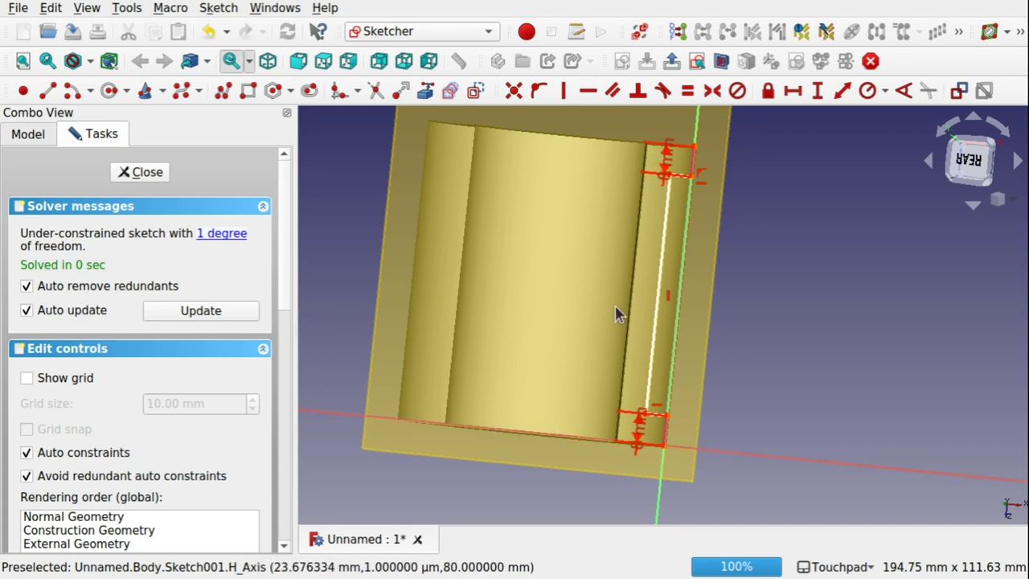
- Close the sketch and inspect the rectangle's position along the tube's seam
{"action": "left_click", "coordinate": [656, 316]}
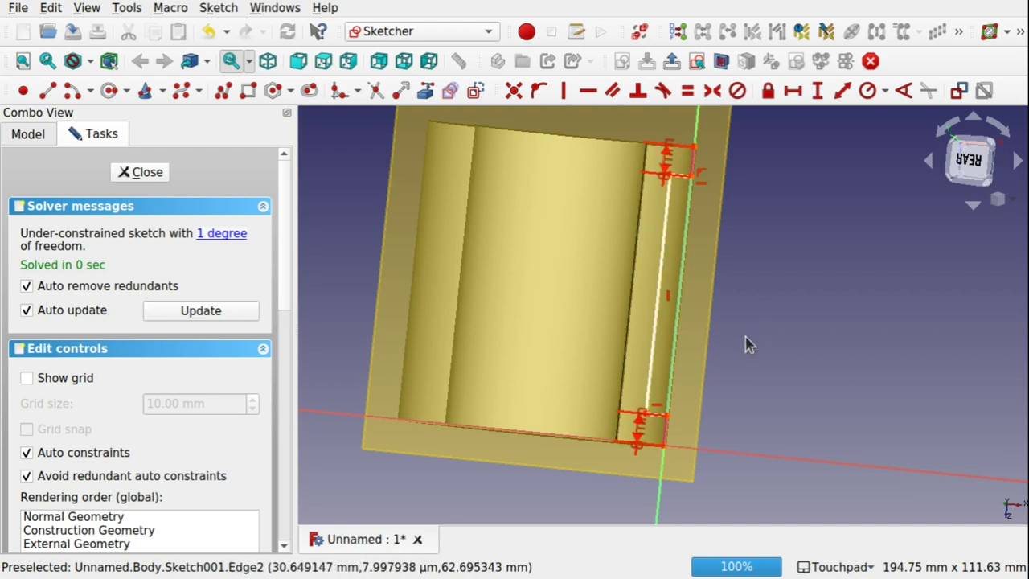
{"action": "left_click", "coordinate": [141, 172]}
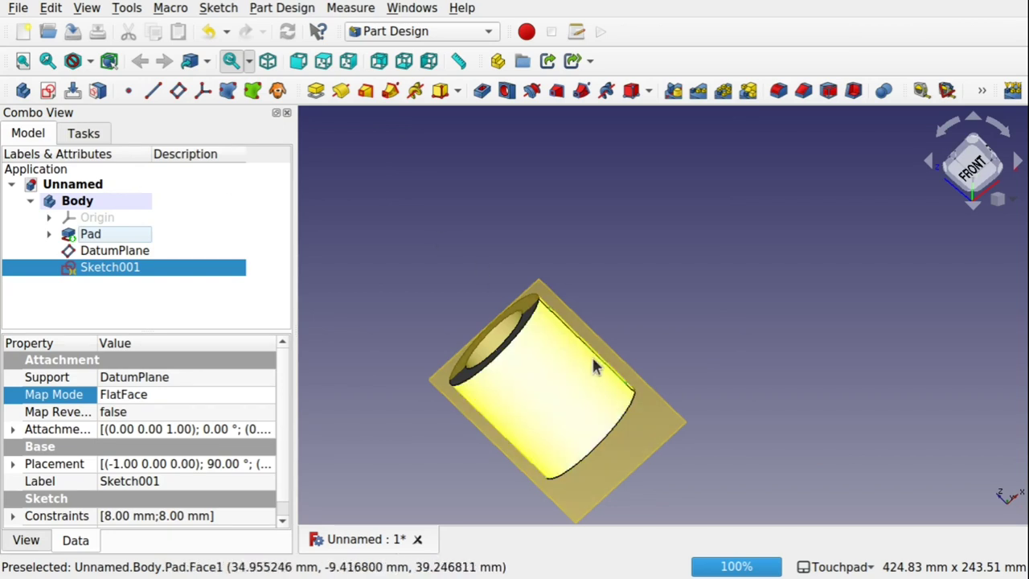
{"action": "scroll", "coordinate": [589, 352], "scroll_direction": "up", "scroll_amount": 4}
{"action": "scroll", "coordinate": [590, 352], "scroll_direction": "down", "scroll_amount": 1}
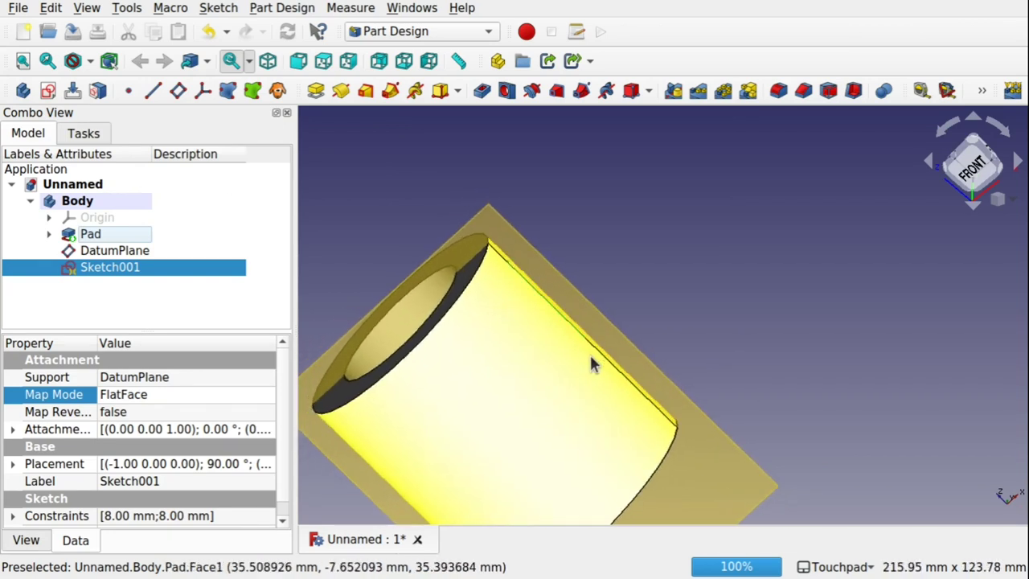
{"action": "left_click_drag", "start_coordinate": [590, 359], "coordinate": [498, 300], "text": "alt"}
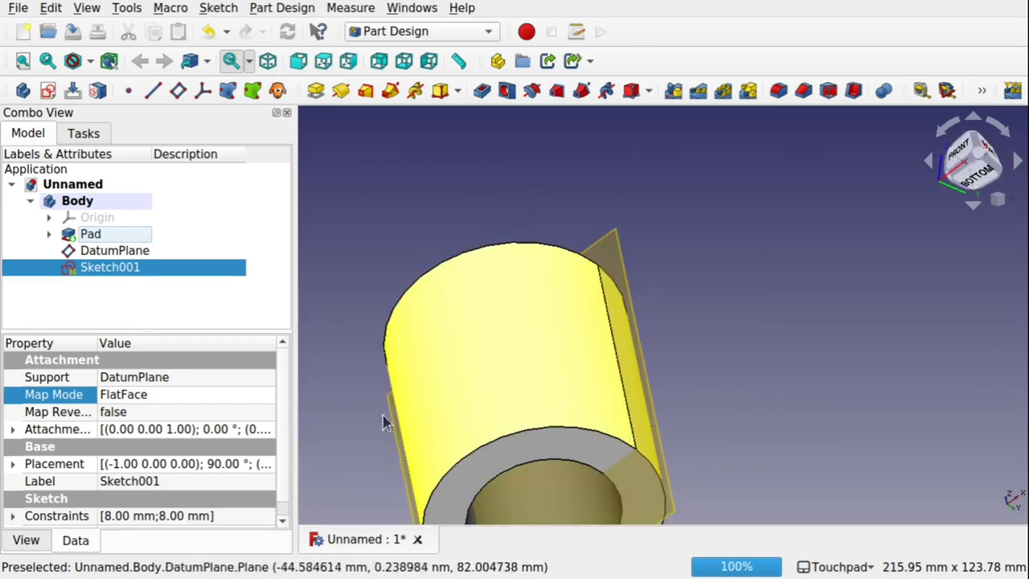
{"action": "left_click_drag", "start_coordinate": [775, 324], "coordinate": [804, 351], "text": "alt"}
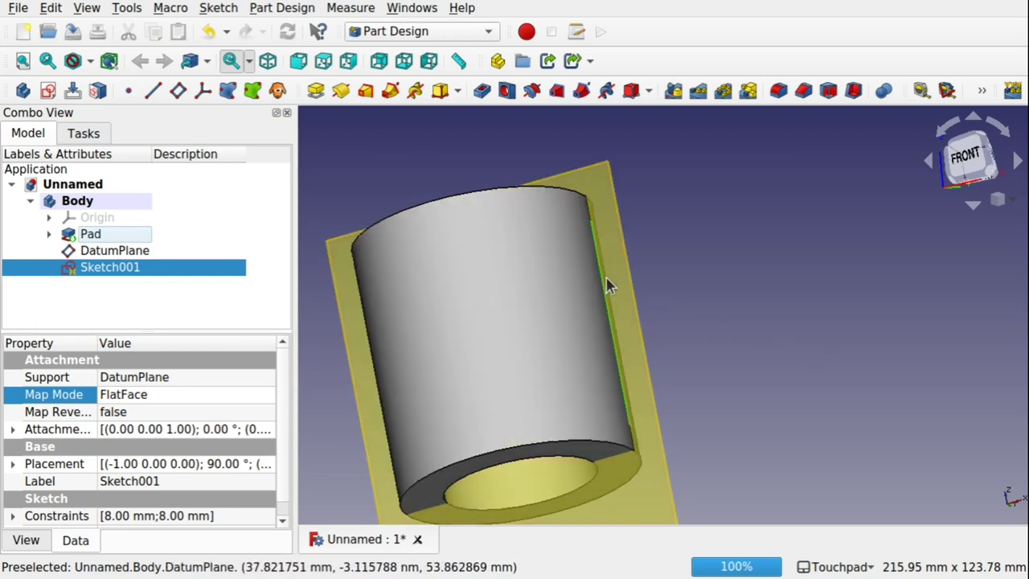
{"action": "left_click_drag", "start_coordinate": [612, 296], "coordinate": [639, 344], "text": "alt"}
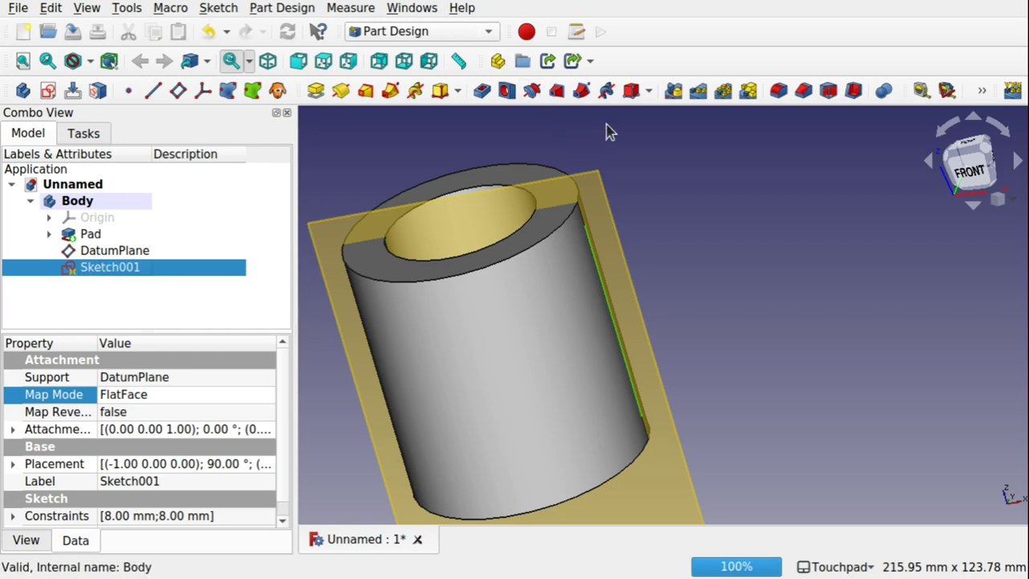
- Start a groove from the rectangle sketch and inspect its 360° preview around the vertical sketch axis
{"action": "left_click", "coordinate": [533, 92]}
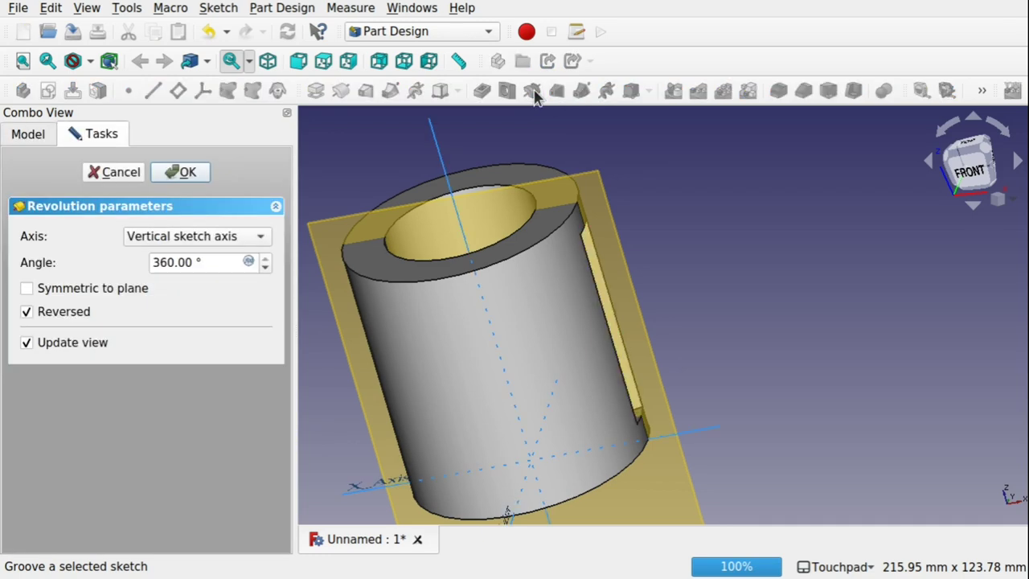
{"action": "middle_click_drag", "start_coordinate": [672, 276], "coordinate": [536, 334]}
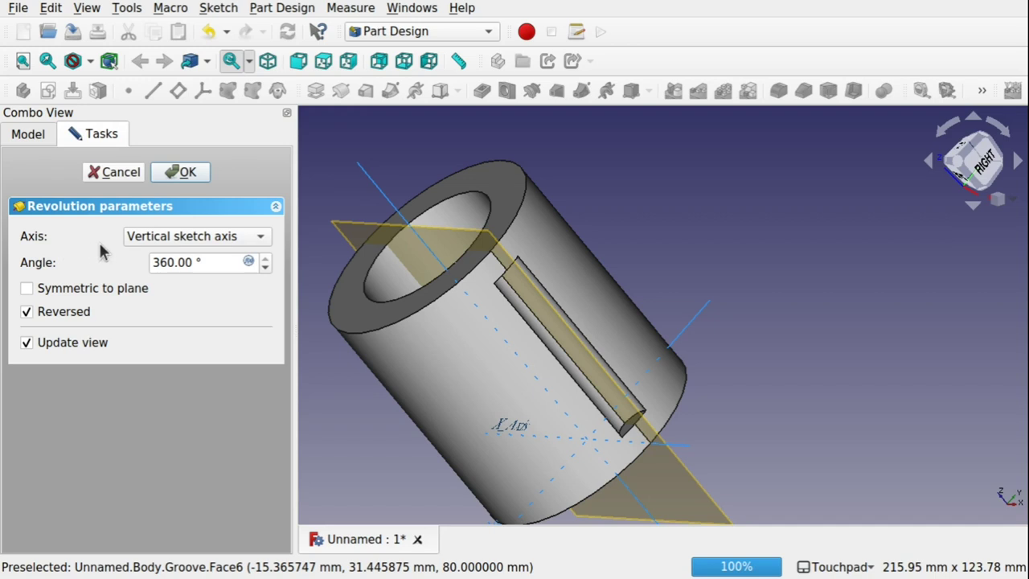
{"action": "middle_click_drag", "start_coordinate": [346, 243], "coordinate": [530, 342]}
{"action": "scroll", "coordinate": [531, 341], "scroll_direction": "up", "scroll_amount": 6}
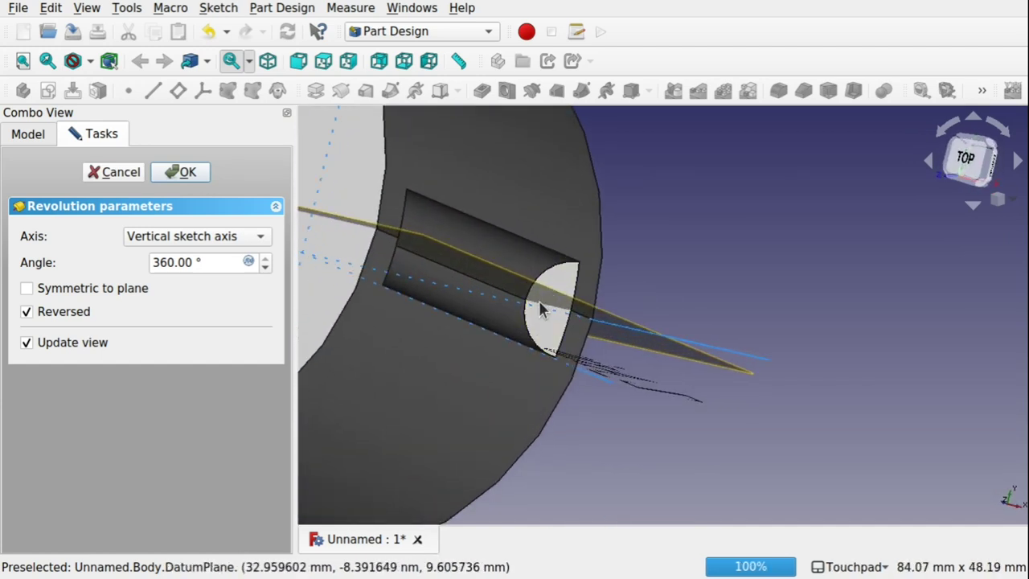
{"action": "middle_click_drag", "start_coordinate": [544, 306], "coordinate": [473, 239]}
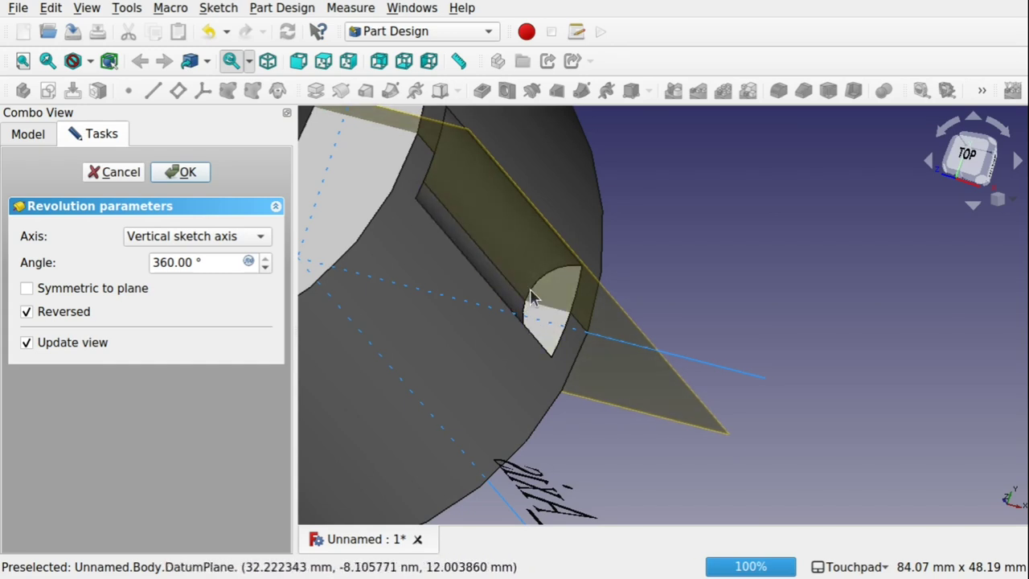
{"action": "scroll", "coordinate": [545, 318], "scroll_direction": "down", "scroll_amount": 5}
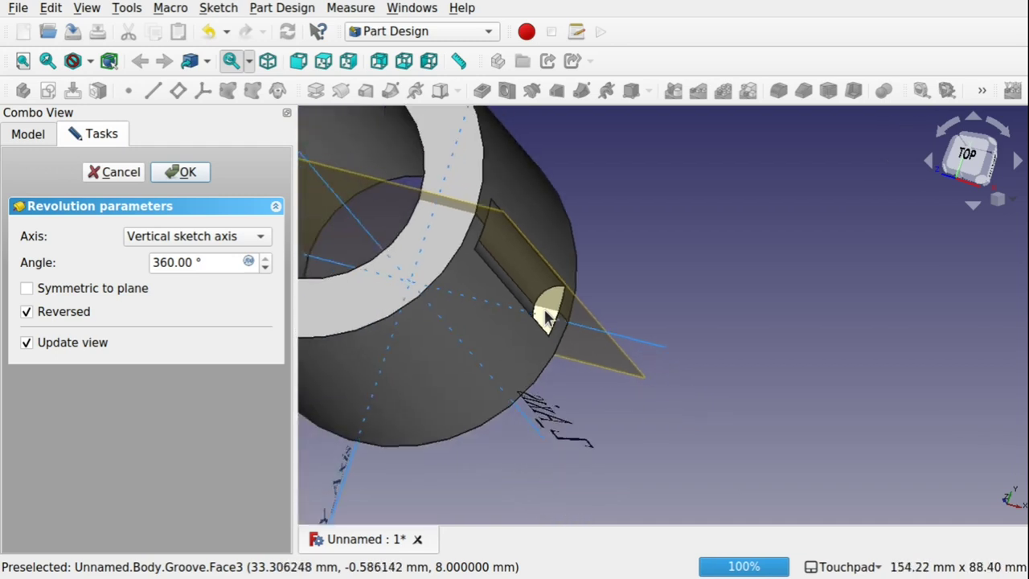
{"action": "left_click_drag", "start_coordinate": [354, 219], "coordinate": [374, 234], "text": "shift"}
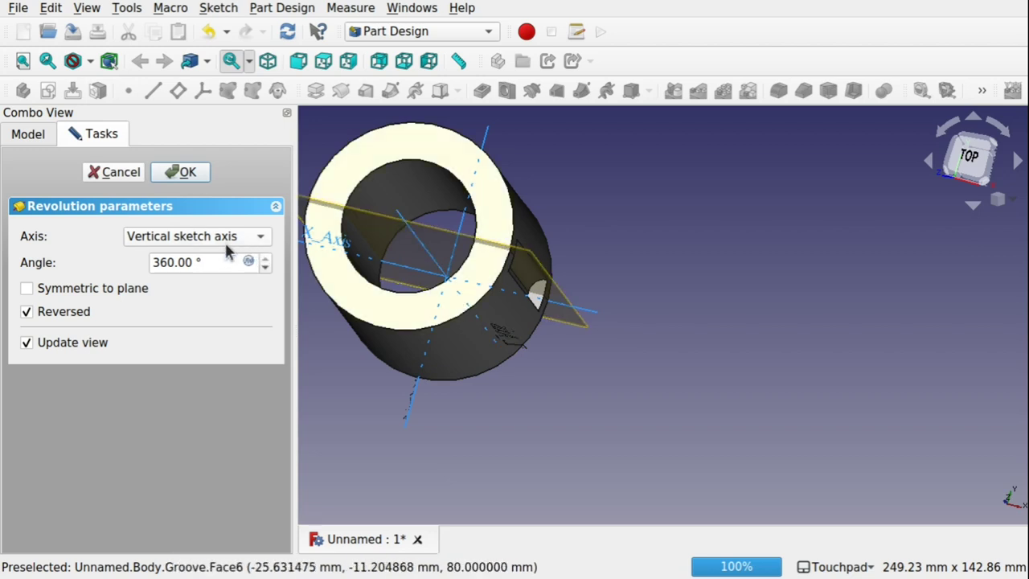
- Set the groove's revolution axis to the base Z axis, inspect the preview and accept the feature
{"action": "left_click", "coordinate": [403, 220]}
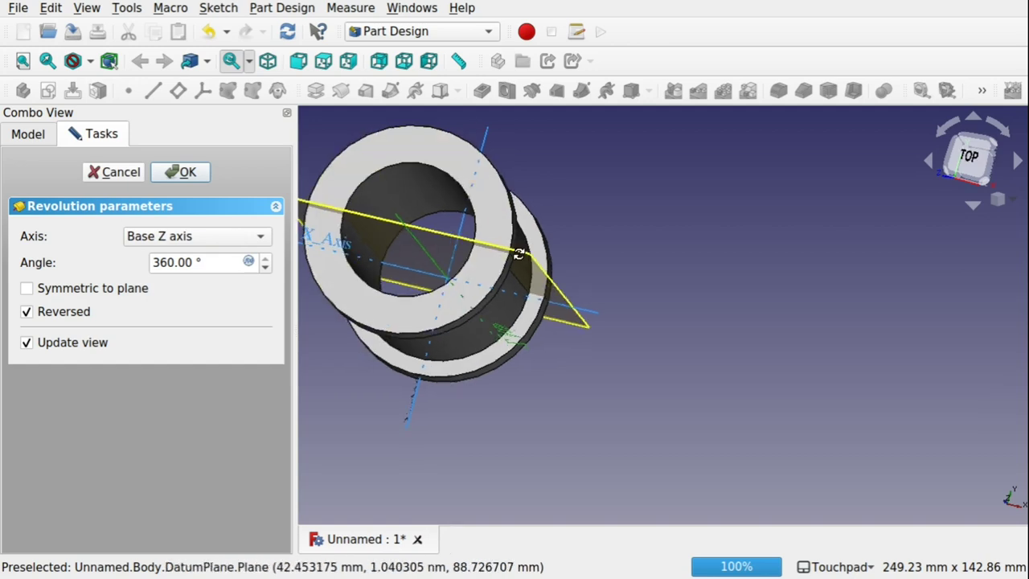
{"action": "left_click_drag", "start_coordinate": [518, 253], "coordinate": [336, 278], "text": "shift"}
{"action": "left_click_drag", "start_coordinate": [604, 310], "coordinate": [790, 304], "text": "shift"}
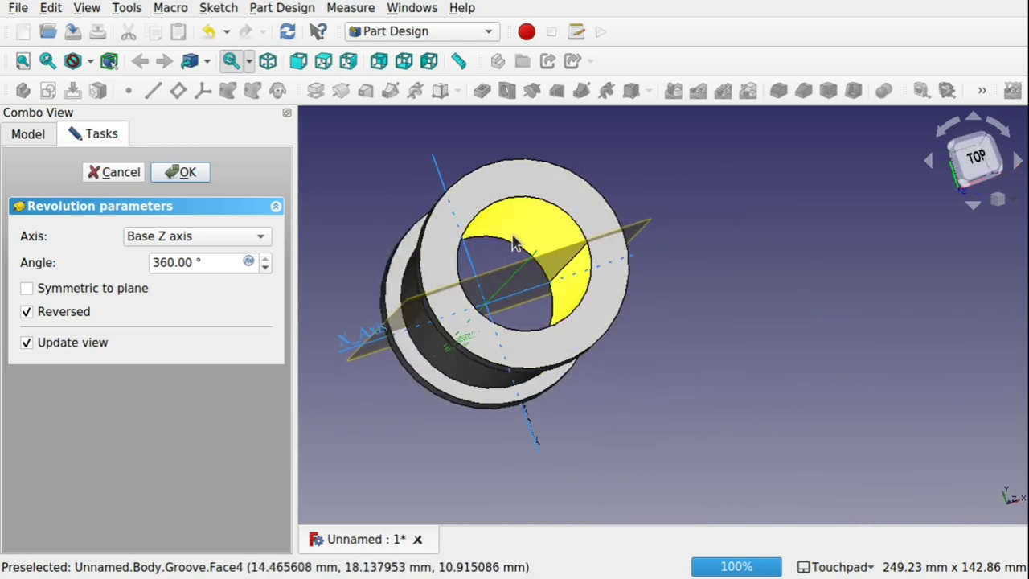
{"action": "left_click_drag", "start_coordinate": [508, 272], "coordinate": [507, 238], "text": "alt"}
{"action": "left_click", "coordinate": [185, 172]}
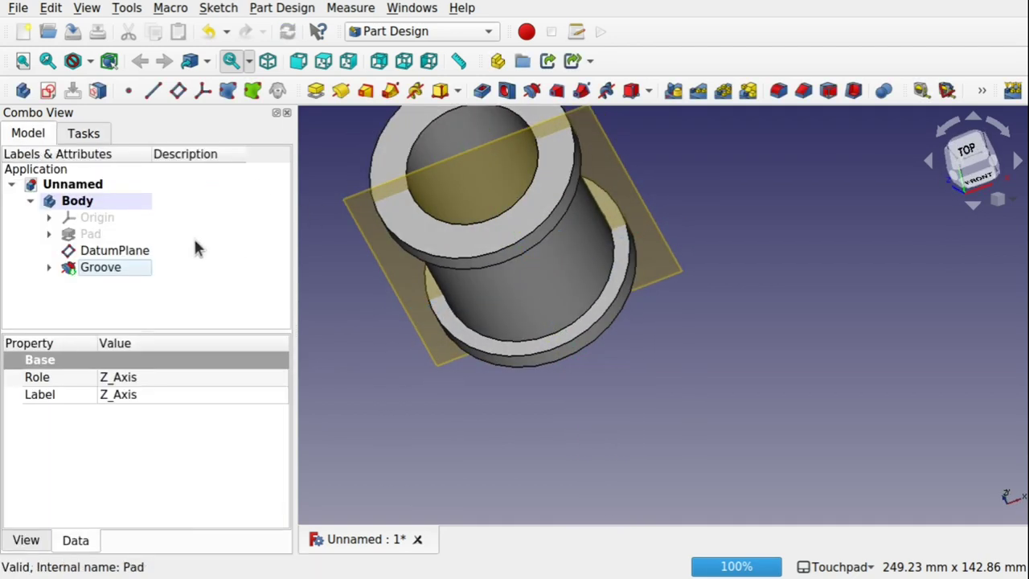
- Reopen the pad's base sketch and add diameter constraints of 46.68 mm to the inner circle and 72.72 mm to the outer circle
{"action": "left_click", "coordinate": [48, 234]}
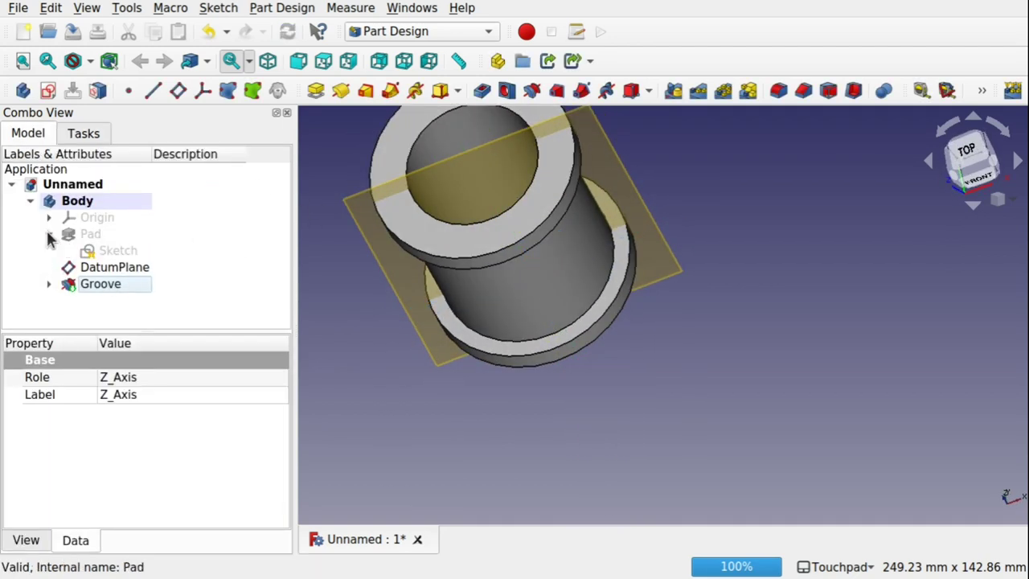
{"action": "left_click", "coordinate": [95, 252]}
{"action": "double_click", "coordinate": [95, 252]}
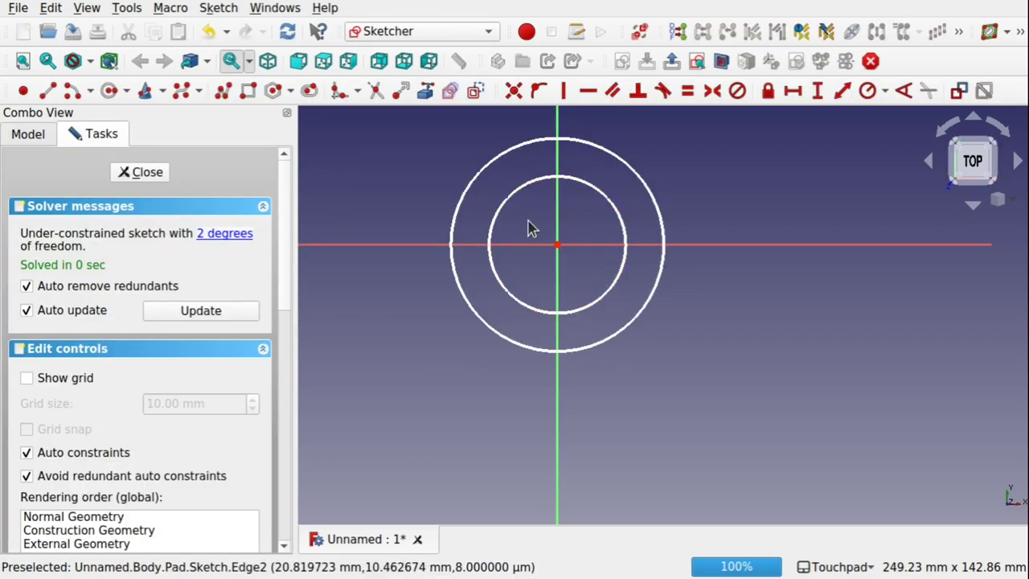
{"action": "left_click", "coordinate": [609, 205]}
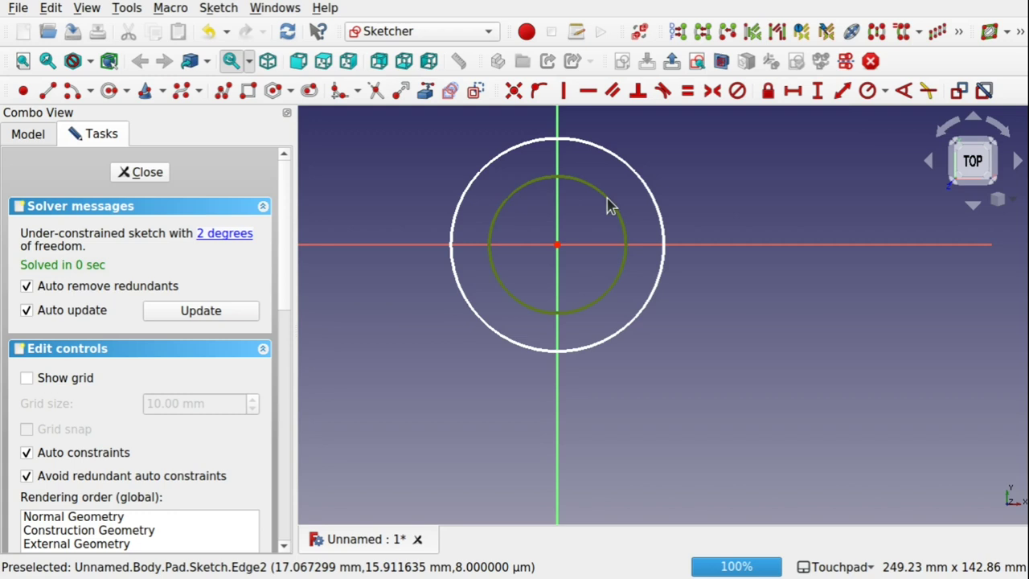
{"action": "left_click", "coordinate": [884, 93]}
{"action": "left_click", "coordinate": [887, 131]}
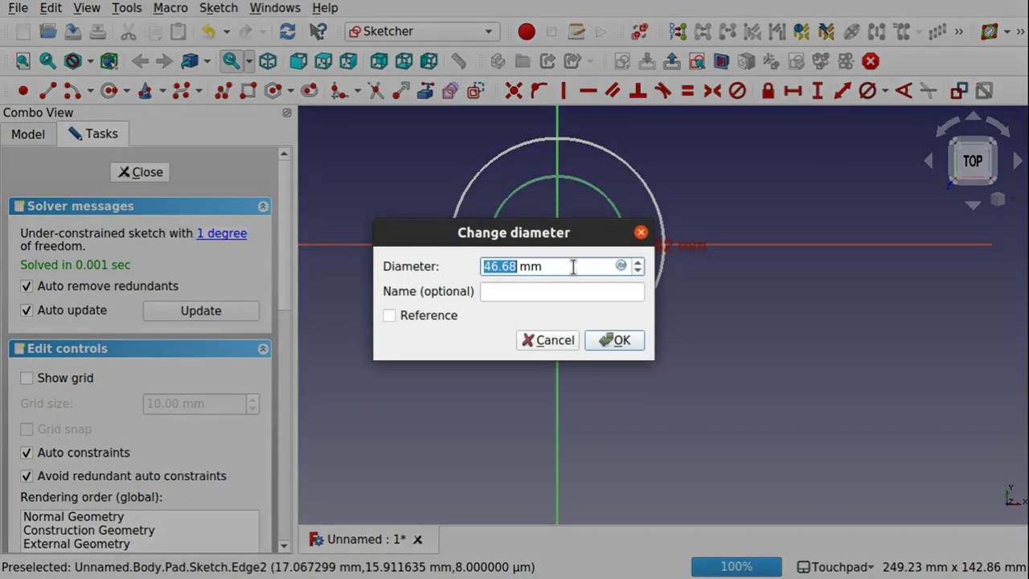
{"action": "left_click", "coordinate": [614, 341]}
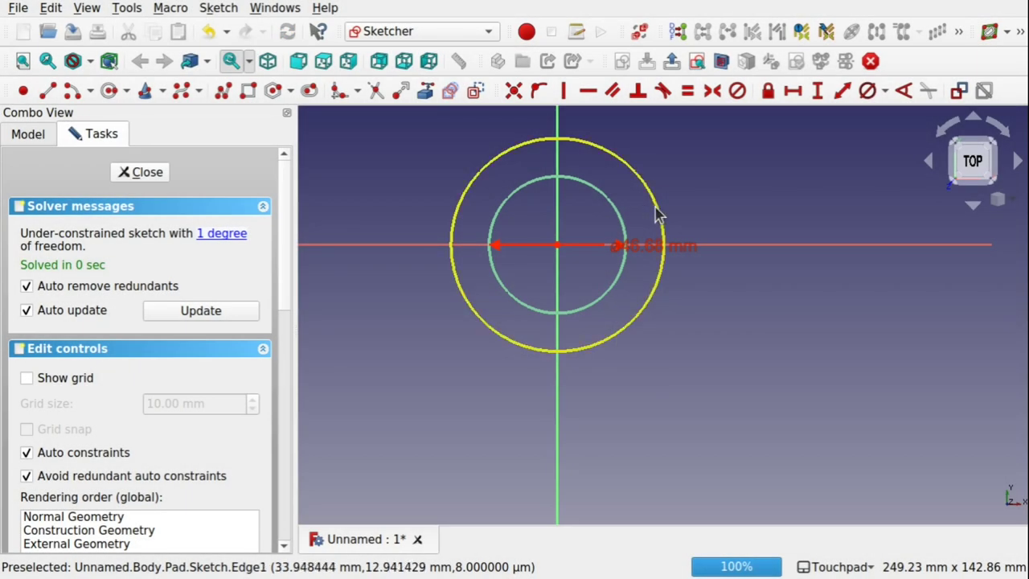
{"action": "left_click", "coordinate": [866, 91]}
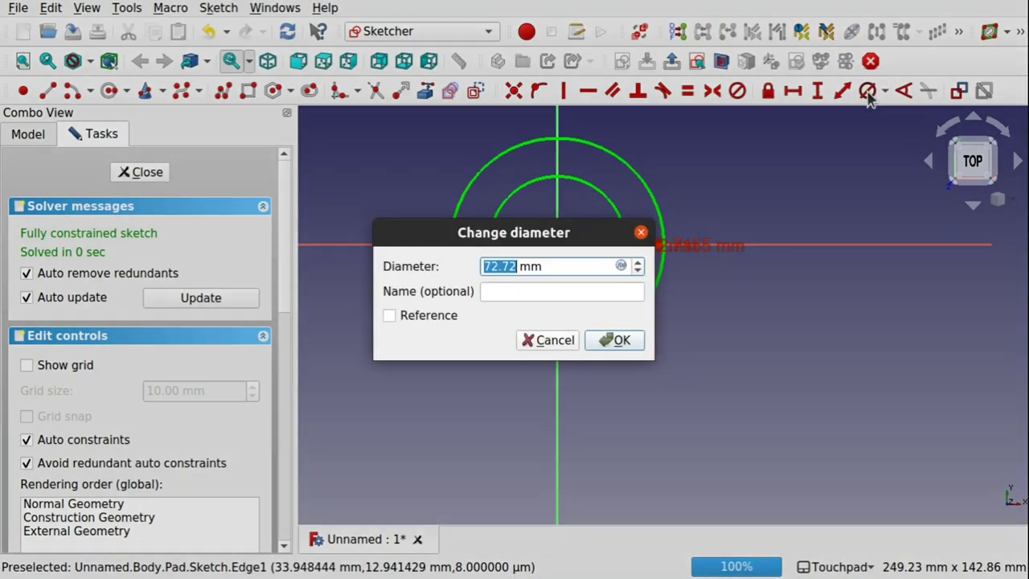
{"action": "left_click", "coordinate": [615, 340]}
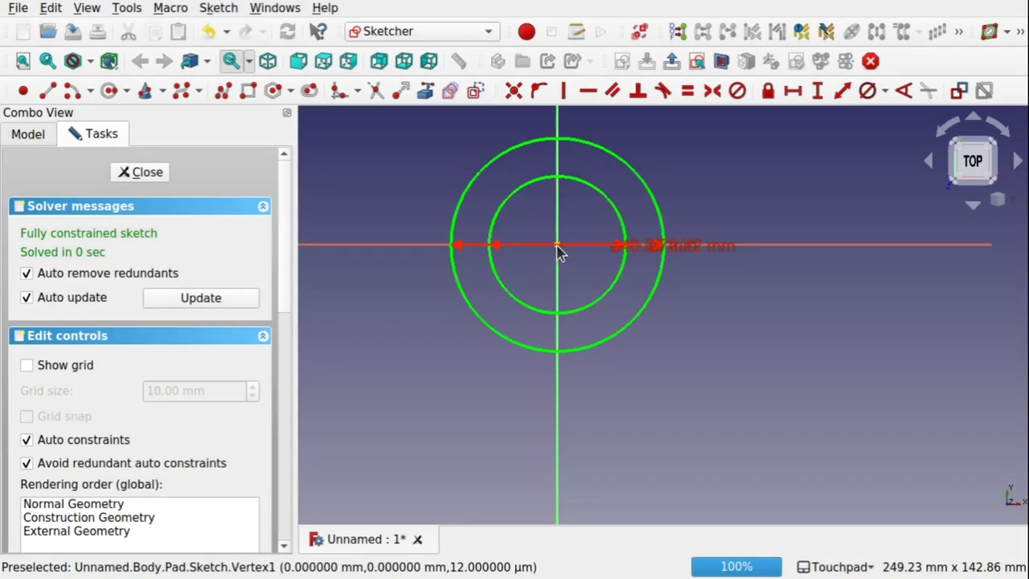
- Delete the two coincident constraints that hold the circles' centres on the sketch origin
{"action": "scroll", "coordinate": [106, 300], "scroll_direction": "down", "scroll_amount": 7}
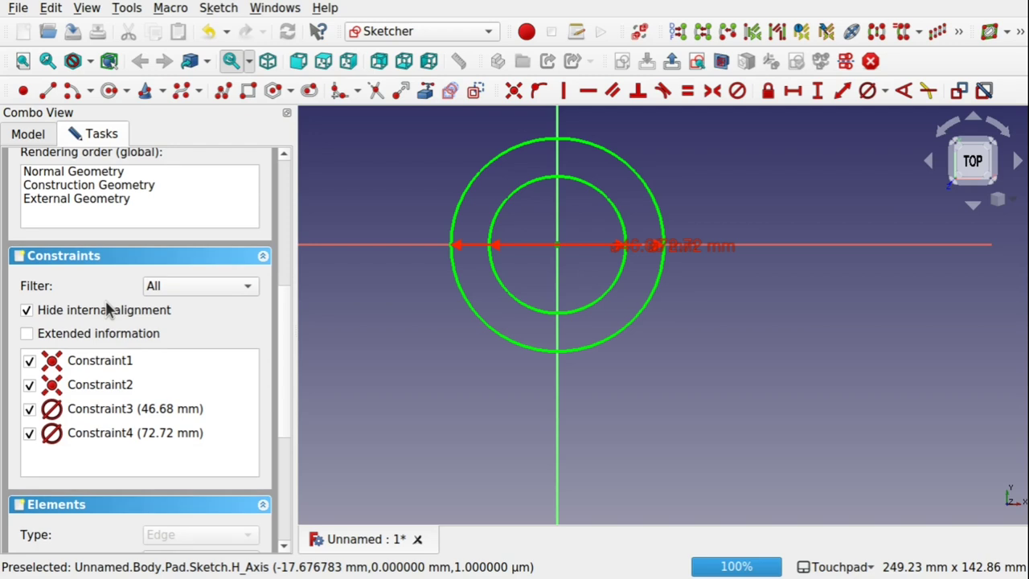
{"action": "left_click", "coordinate": [91, 393]}
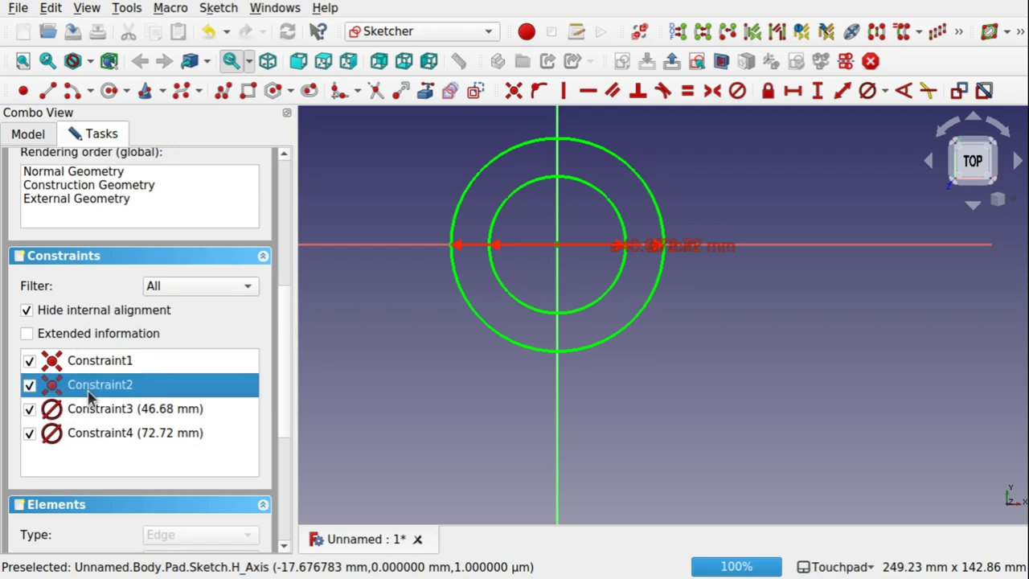
{"action": "left_click", "coordinate": [105, 363], "text": "ctrl"}
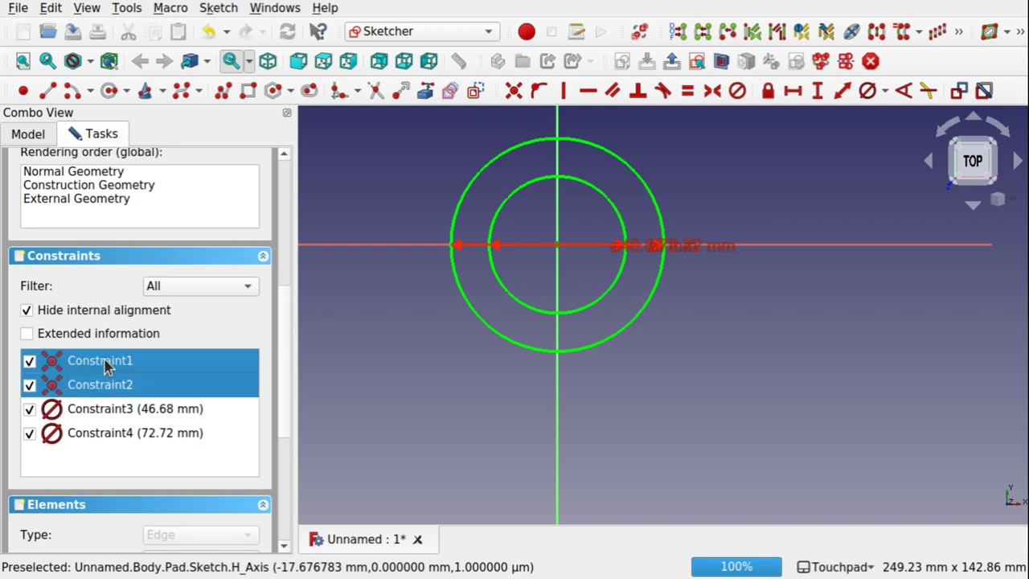
{"action": "key", "text": "Delete"}
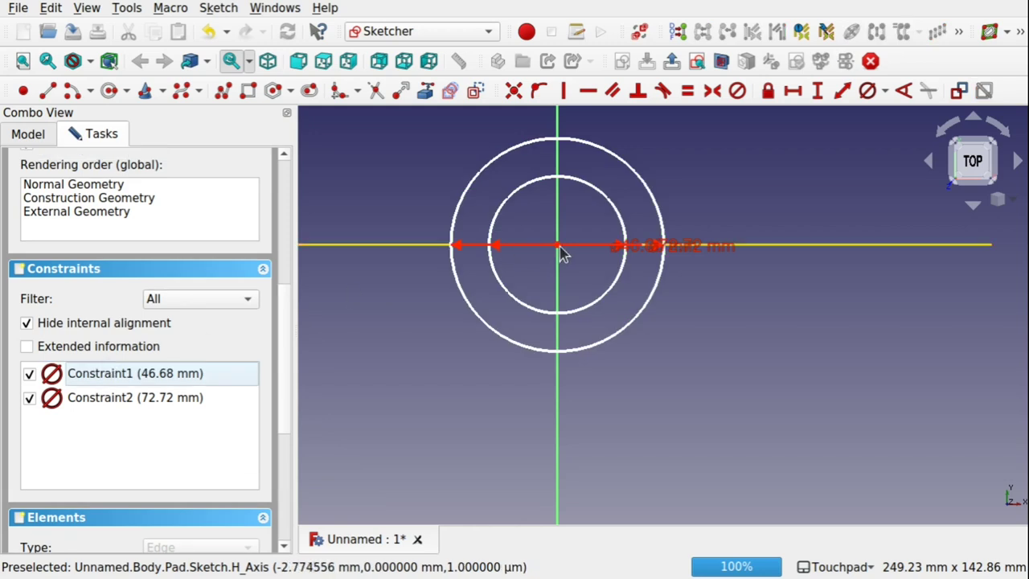
- Move both circles away from the origin towards negative X and make their centres coincident
{"action": "left_click_drag", "start_coordinate": [563, 251], "coordinate": [483, 262]}
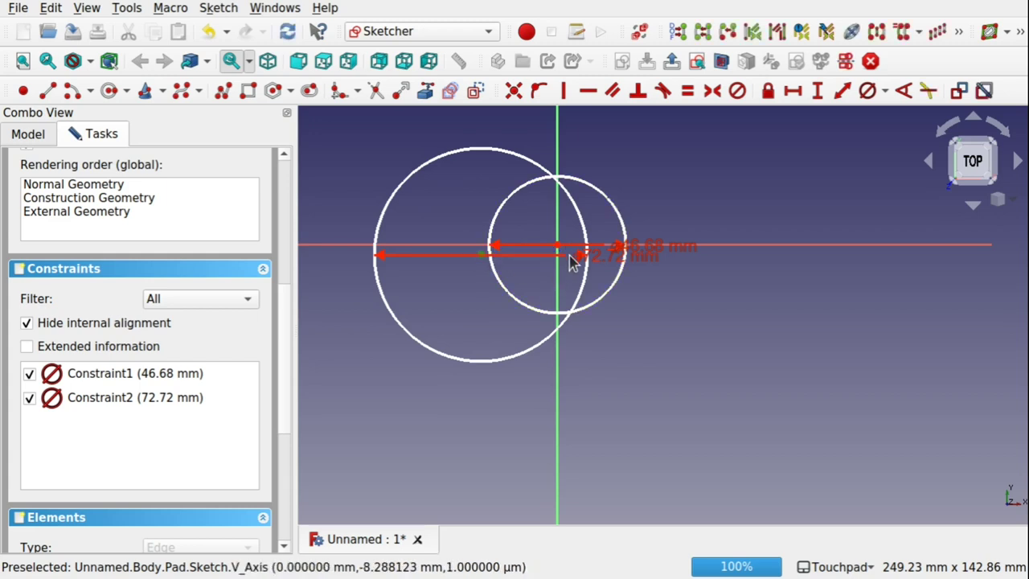
{"action": "left_click_drag", "start_coordinate": [560, 252], "coordinate": [489, 273]}
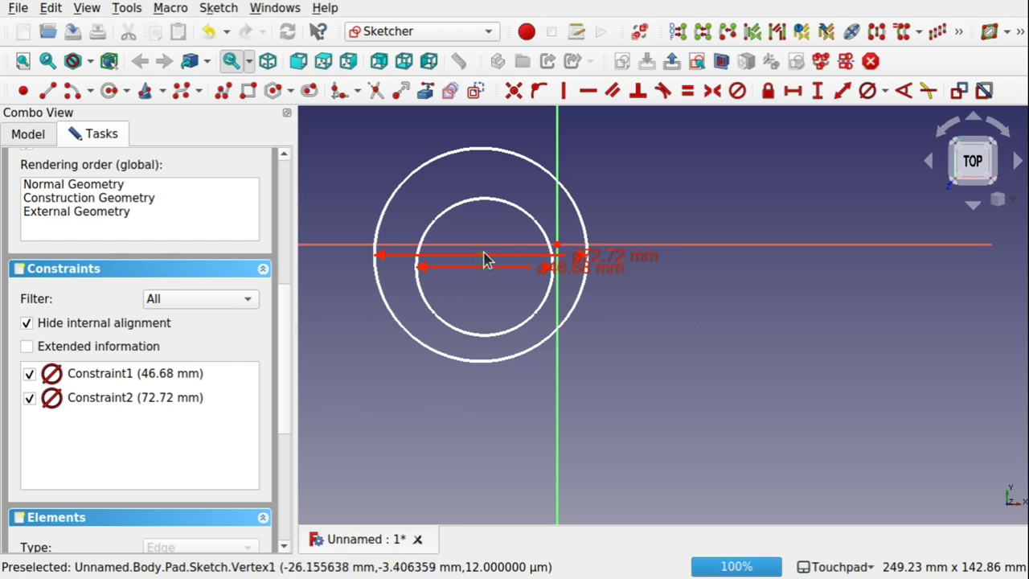
{"action": "left_click", "coordinate": [512, 91]}
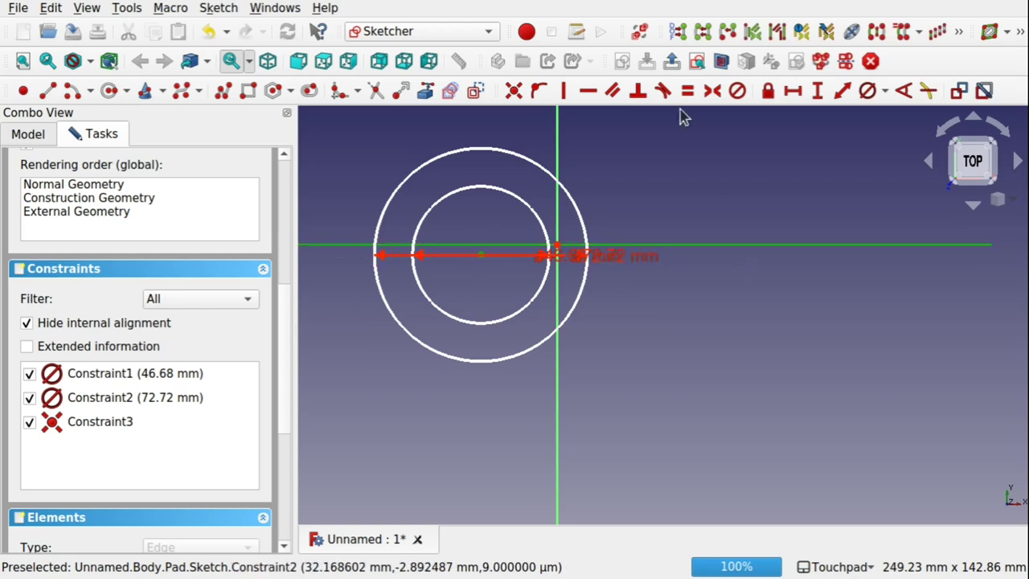
- Constrain the circles' shared centre onto the horizontal axis and close the sketch
{"action": "left_click", "coordinate": [538, 91]}
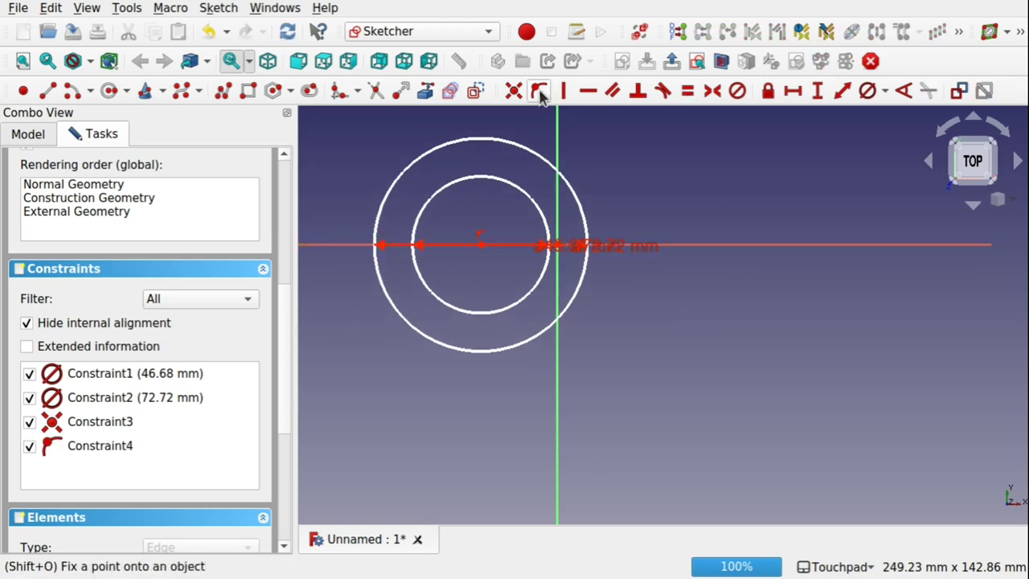
{"action": "left_click", "coordinate": [282, 211]}
{"action": "left_click", "coordinate": [145, 173]}
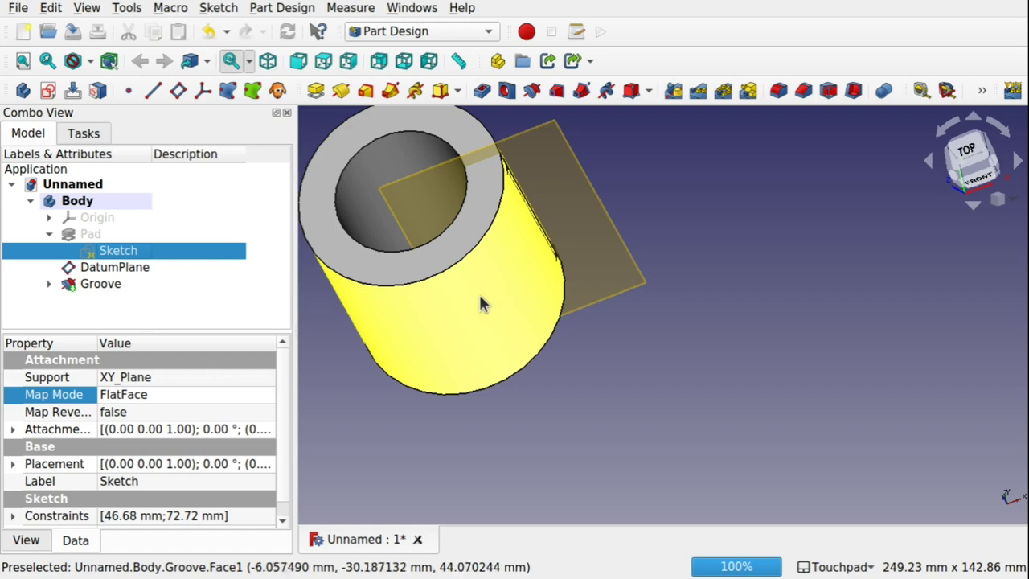
- Select the groove feature and examine its cut in the shifted tube's wall from inside and outside
{"action": "left_click", "coordinate": [100, 283]}
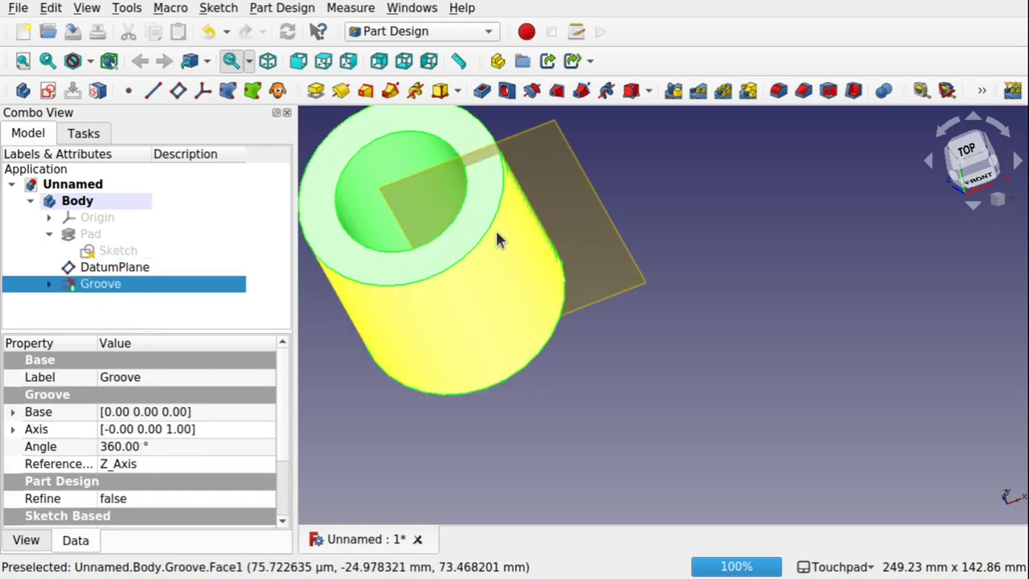
{"action": "left_click", "coordinate": [51, 8]}
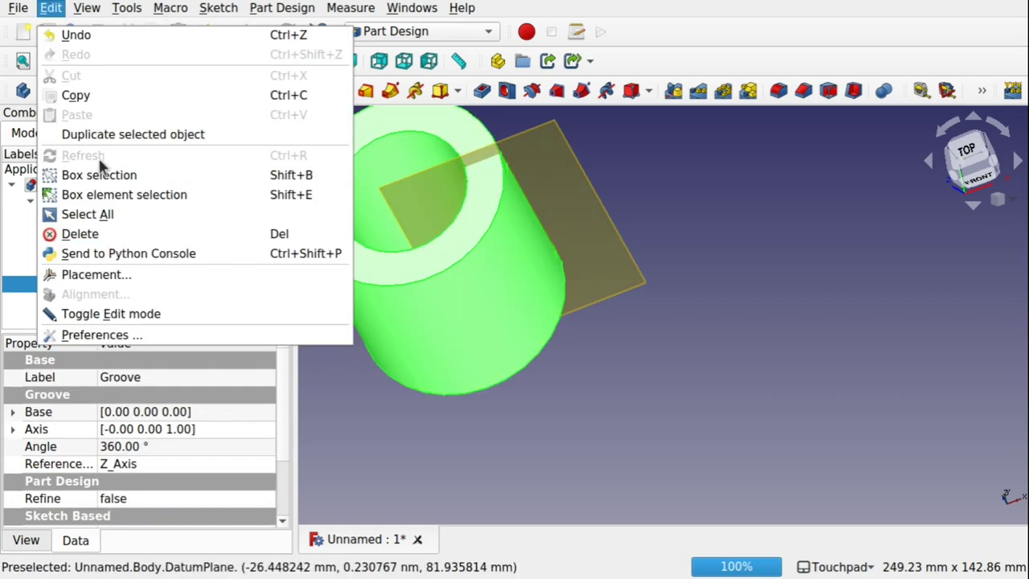
{"action": "left_click", "coordinate": [618, 336]}
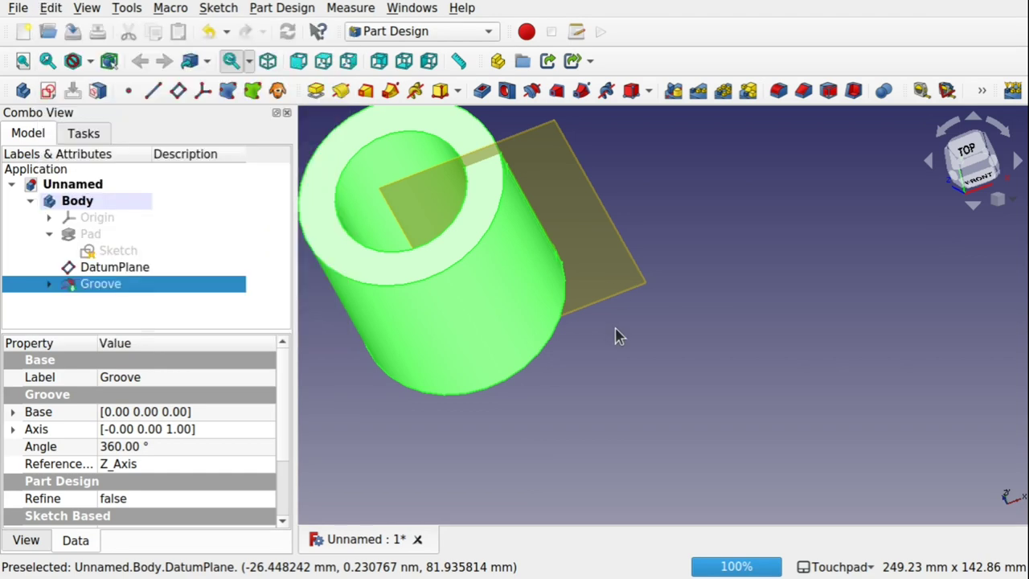
{"action": "left_click_drag", "start_coordinate": [434, 214], "coordinate": [618, 320], "text": "alt"}
{"action": "scroll", "coordinate": [471, 217], "scroll_direction": "up", "scroll_amount": 5}
{"action": "scroll", "coordinate": [372, 260], "scroll_direction": "down", "scroll_amount": 3}
{"action": "scroll", "coordinate": [371, 260], "scroll_direction": "down", "scroll_amount": 2}
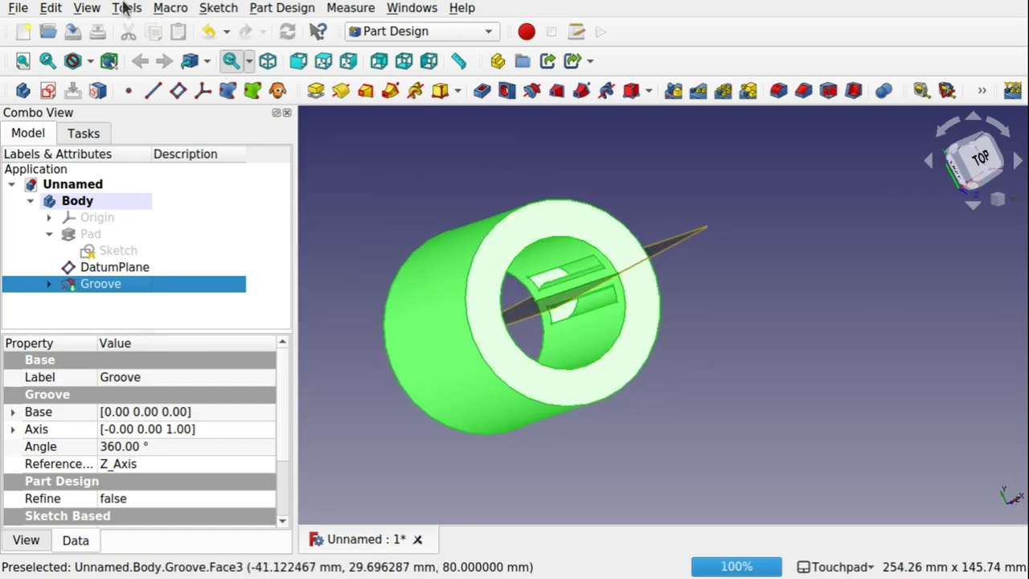
- Turn on the axis cross and look at the shifted tube's position relative to the origin
{"action": "left_click", "coordinate": [86, 8]}
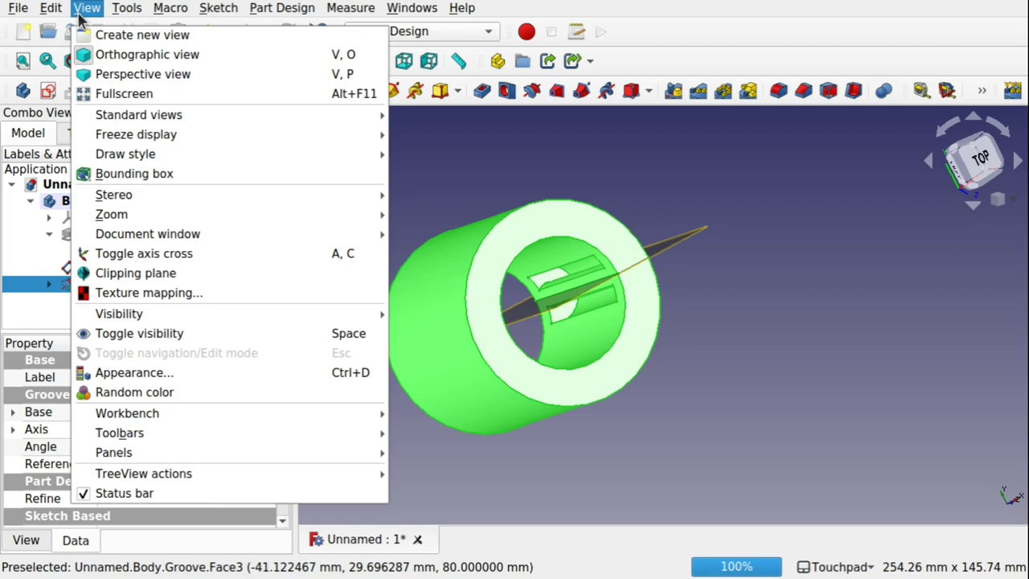
{"action": "left_click", "coordinate": [181, 252]}
{"action": "left_click_drag", "start_coordinate": [608, 282], "coordinate": [613, 341], "text": "alt"}
{"action": "left_click", "coordinate": [613, 341]}
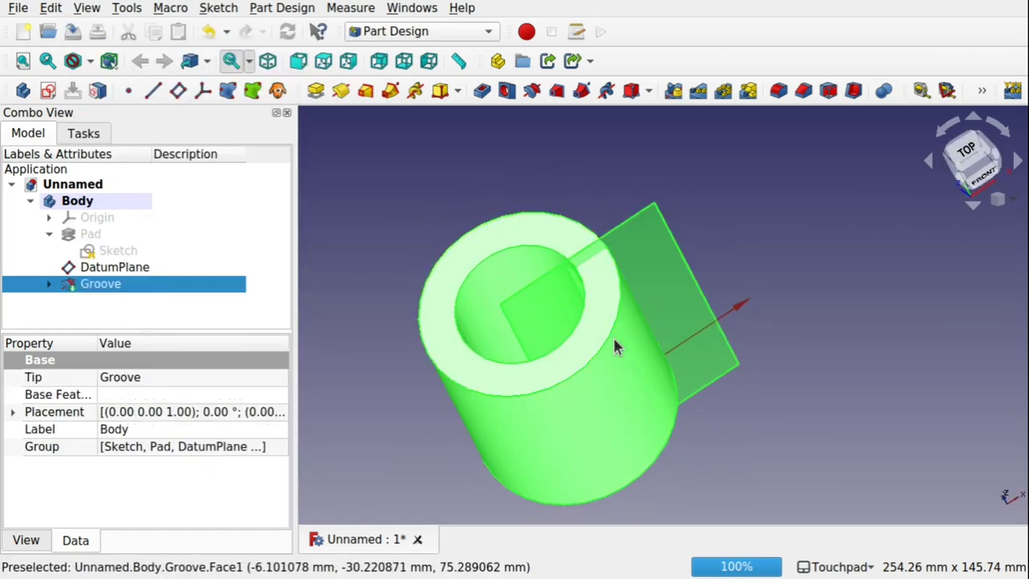
{"action": "key", "text": "space"}
{"action": "key", "text": "space"}
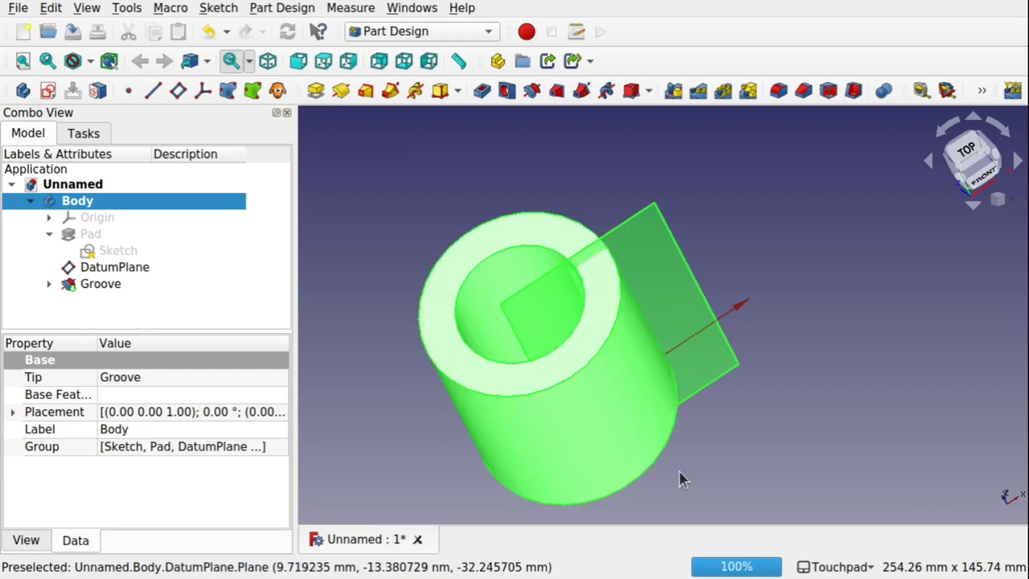
{"action": "left_click", "coordinate": [597, 431]}
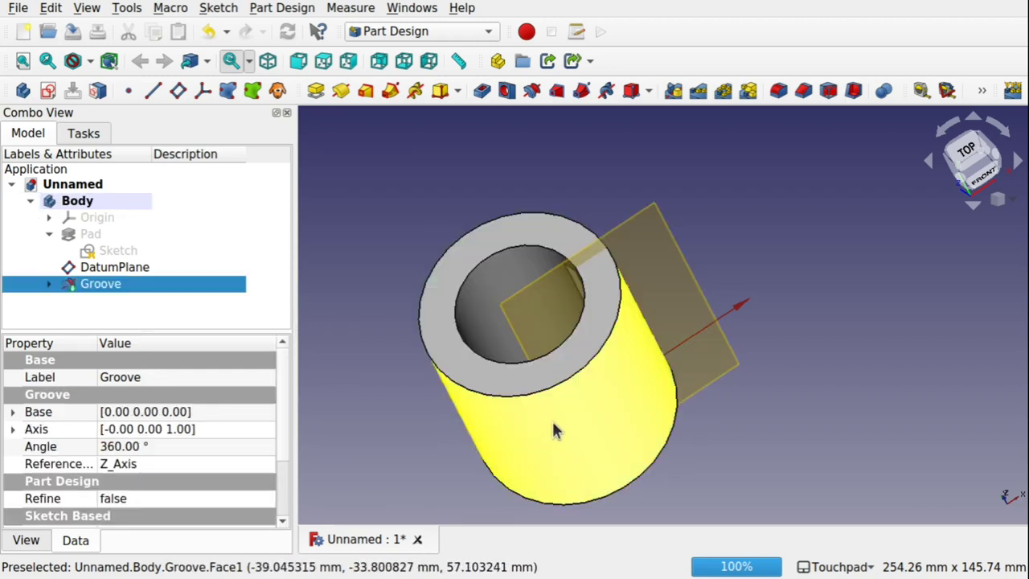
- Set the body's transparency to 73 and examine the groove's cut inside the tube wall
{"action": "left_click", "coordinate": [70, 207]}
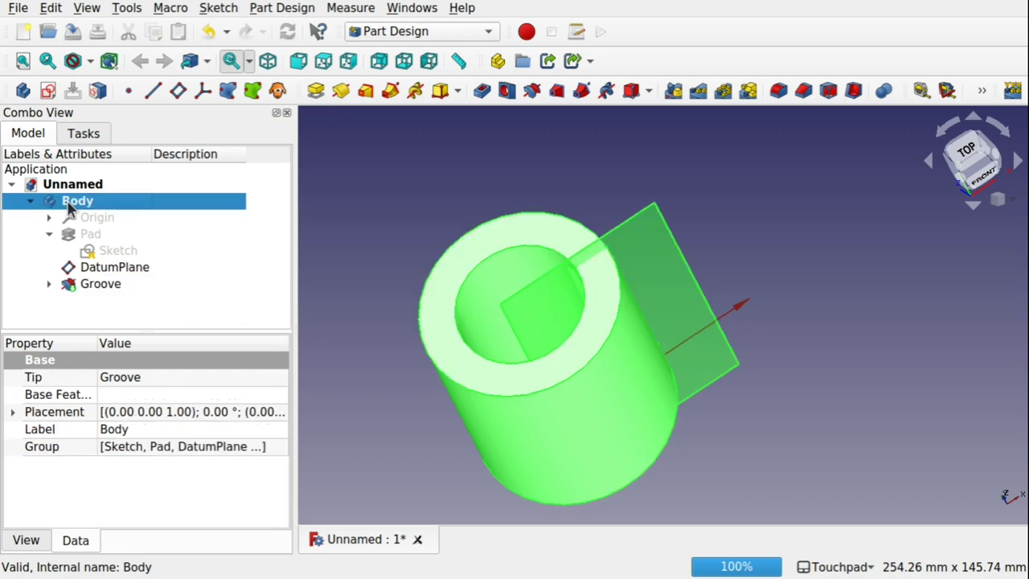
{"action": "left_click", "coordinate": [21, 541]}
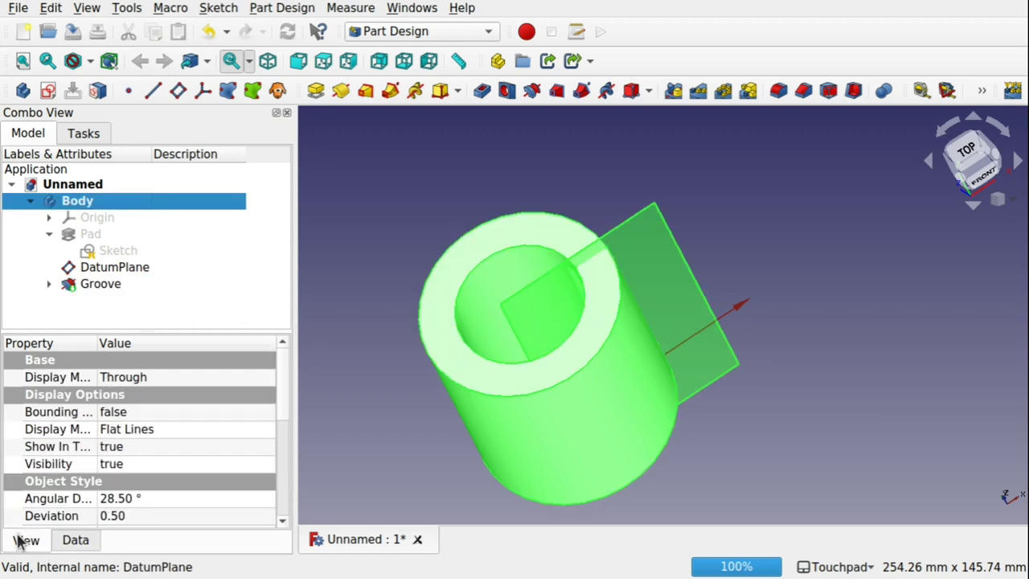
{"action": "scroll", "coordinate": [276, 398], "scroll_direction": "down", "scroll_amount": 3}
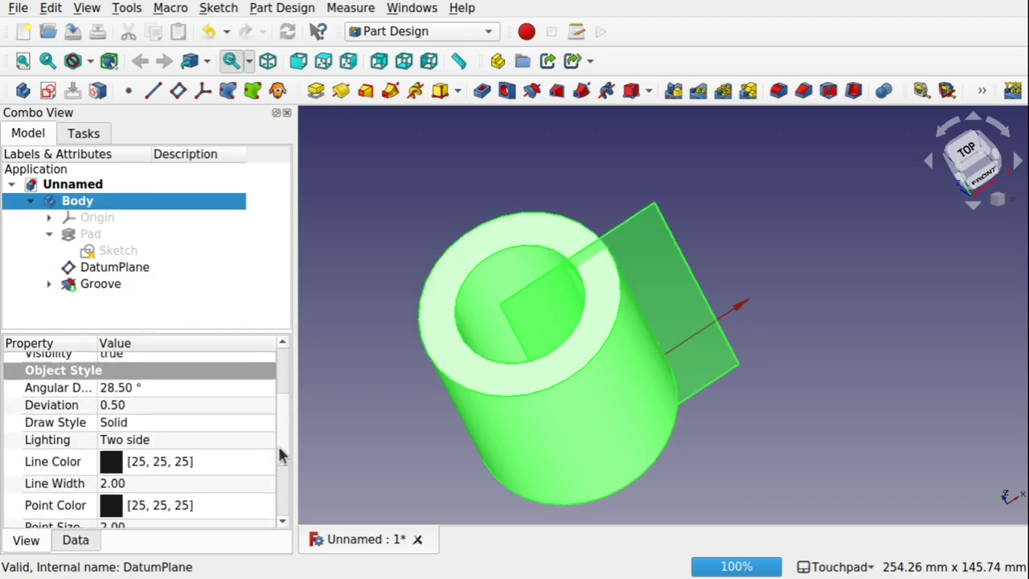
{"action": "left_click", "coordinate": [185, 484]}
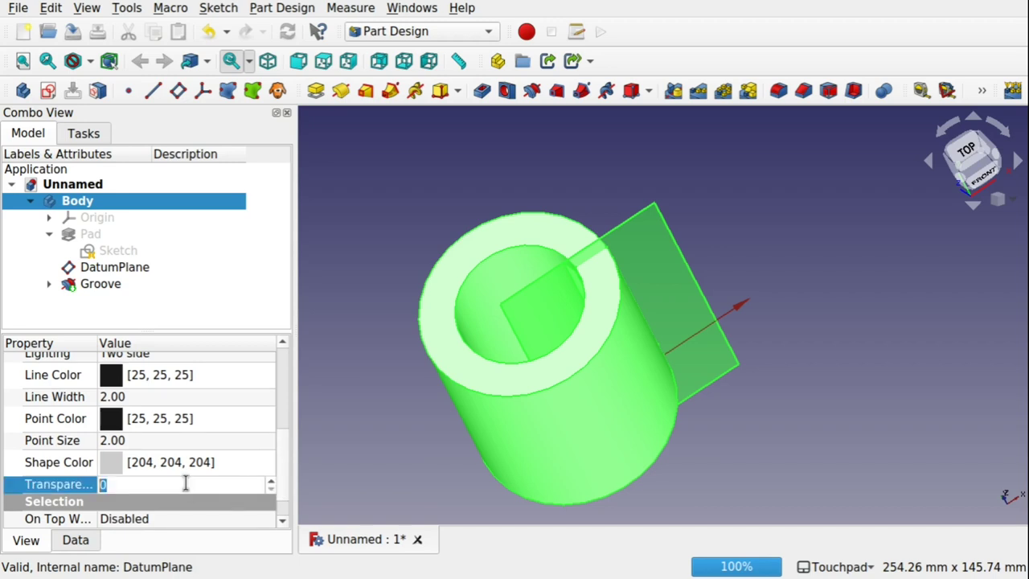
{"action": "scroll", "coordinate": [186, 484], "scroll_direction": "up", "scroll_amount": 1}
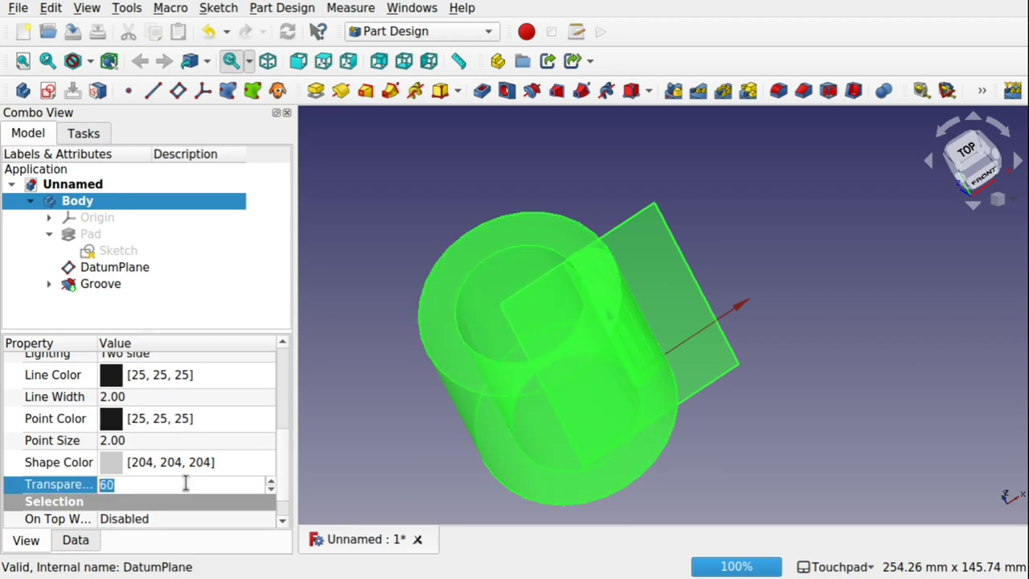
{"action": "left_click", "coordinate": [763, 443]}
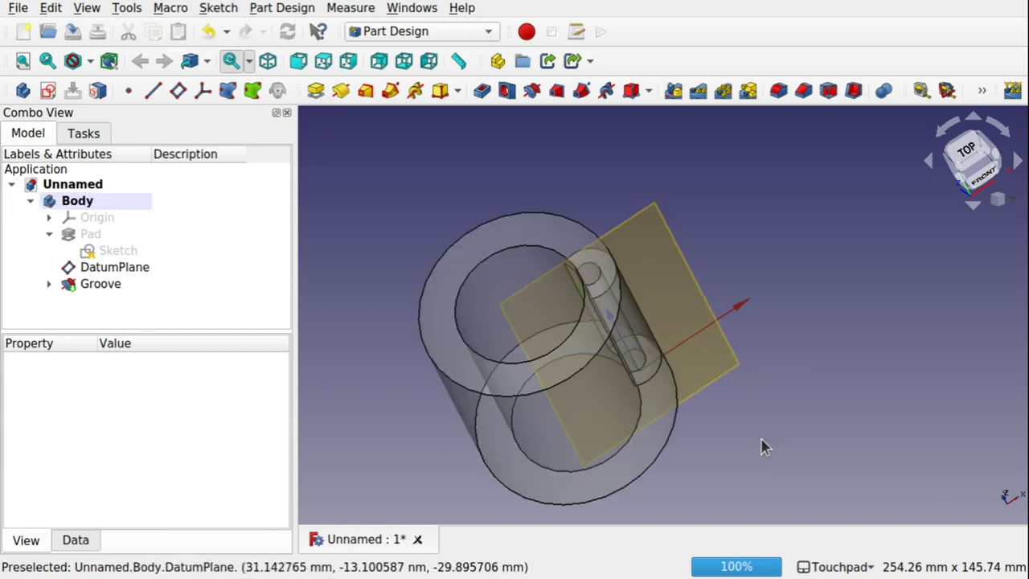
{"action": "left_click_drag", "start_coordinate": [643, 443], "coordinate": [592, 394], "text": "alt"}
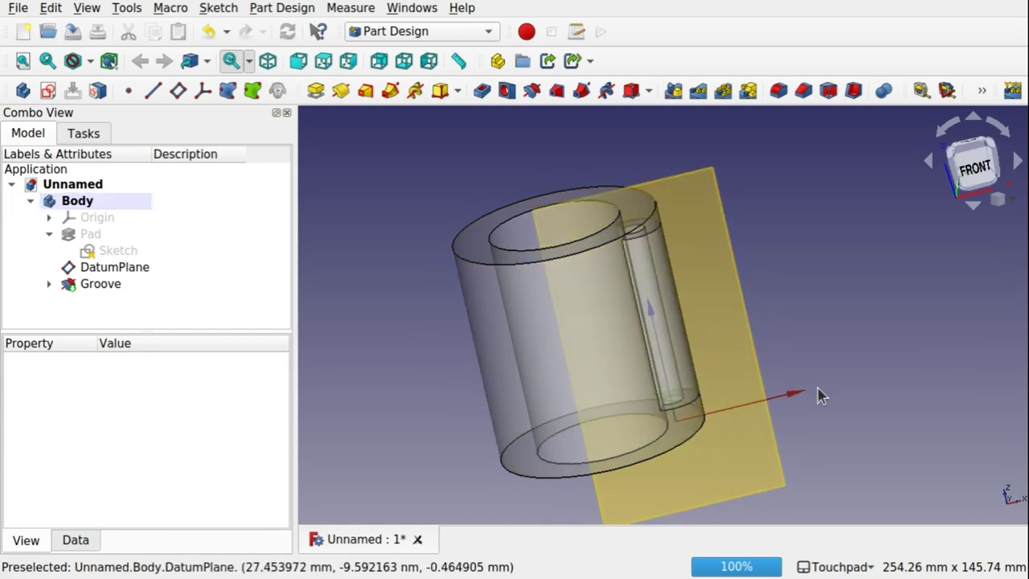
{"action": "left_click_drag", "start_coordinate": [788, 290], "coordinate": [773, 295], "text": "alt"}
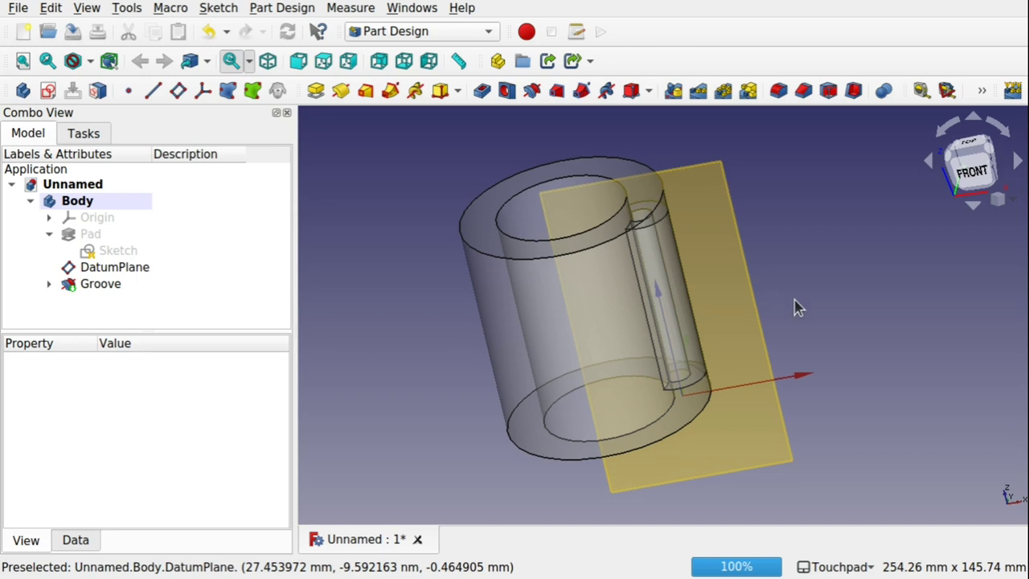
{"action": "left_click_drag", "start_coordinate": [653, 304], "coordinate": [651, 383], "text": "alt"}
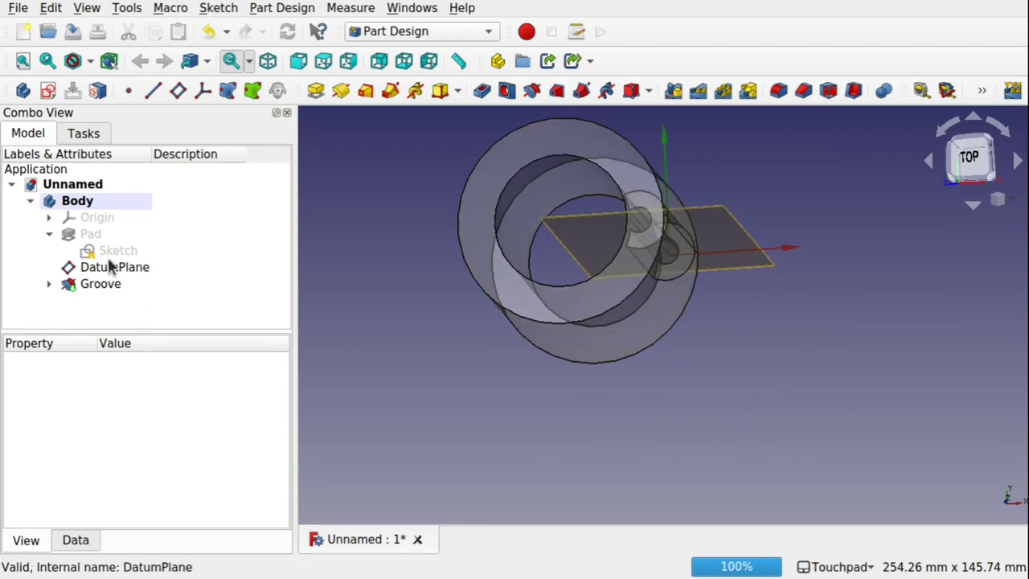
- Set the body's transparency to 86
{"action": "left_click", "coordinate": [83, 201]}
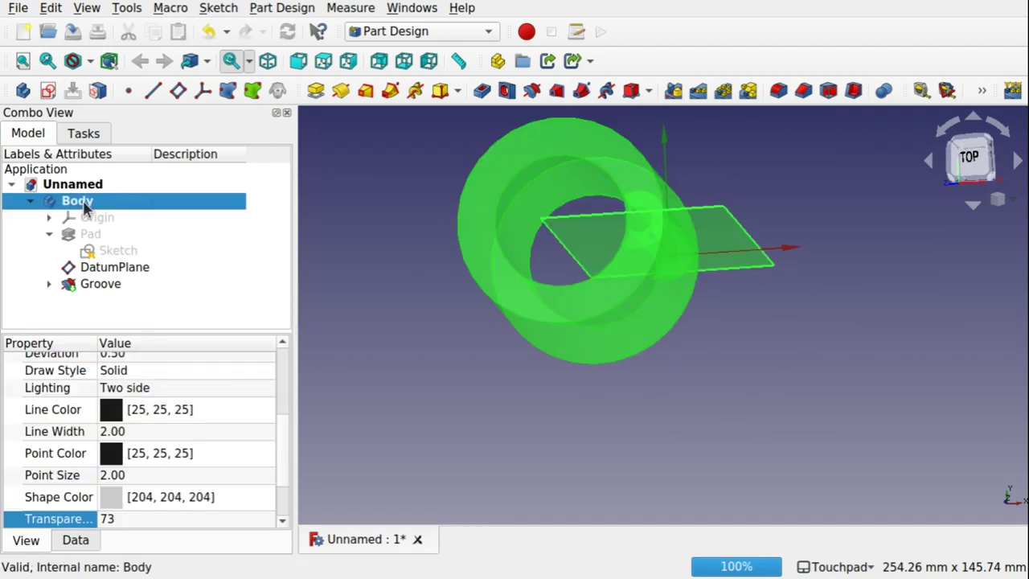
{"action": "left_click", "coordinate": [149, 518]}
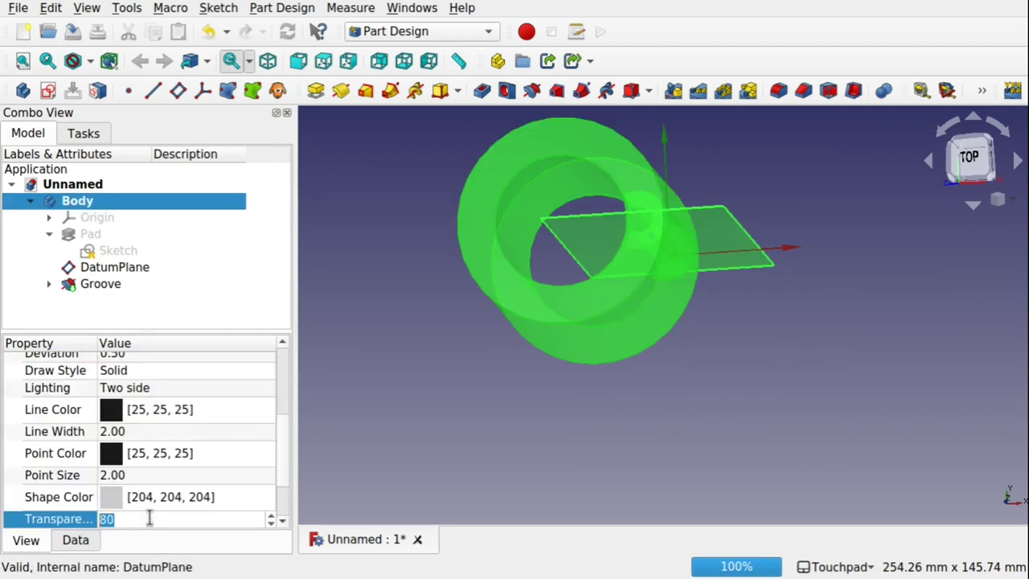
{"action": "left_click", "coordinate": [717, 427]}
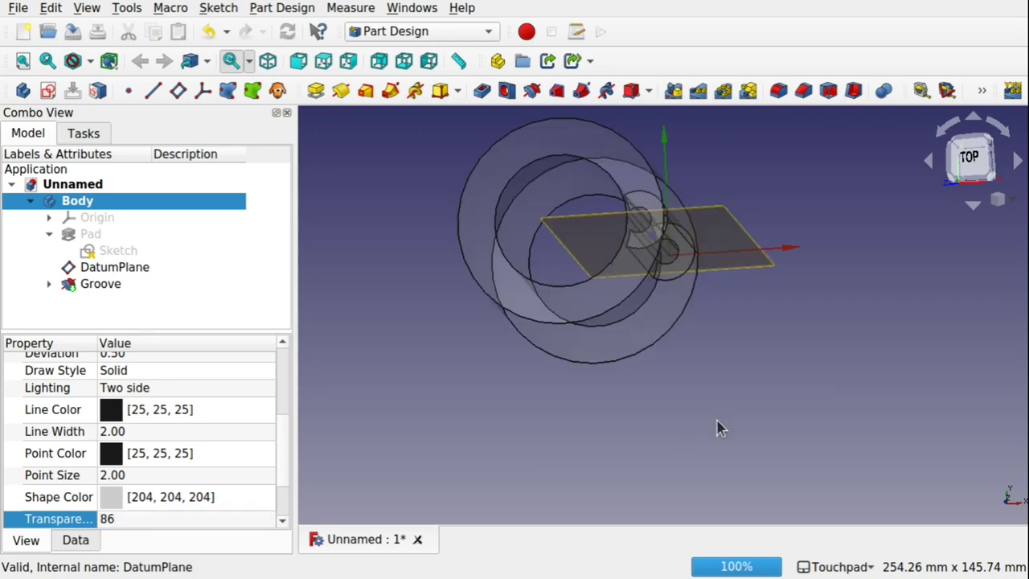
{"action": "left_click_drag", "start_coordinate": [673, 333], "coordinate": [619, 234], "text": "alt"}
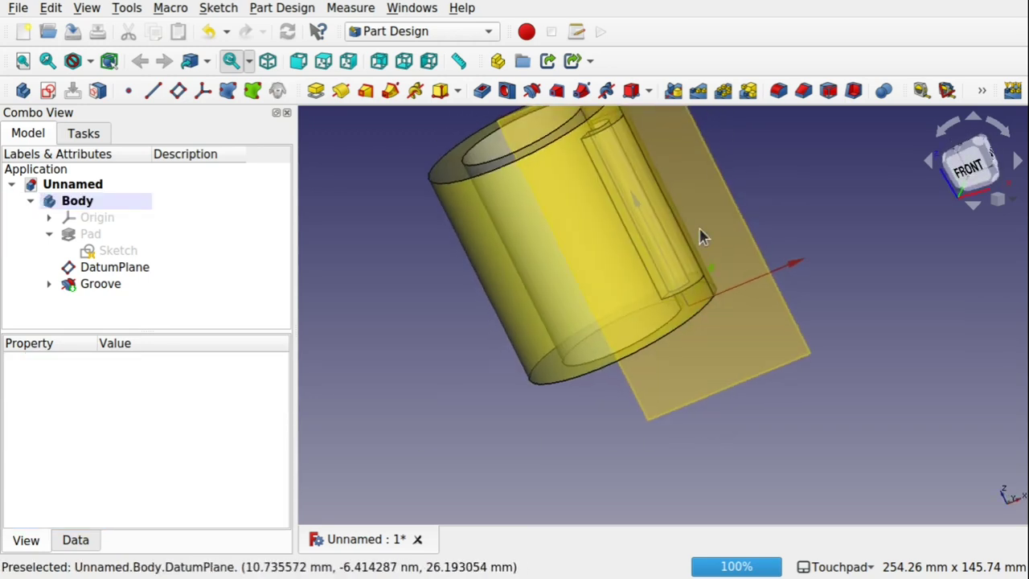
- Hide the datum plane and examine the groove around the Z axis from the top and front
{"action": "left_click", "coordinate": [679, 171]}
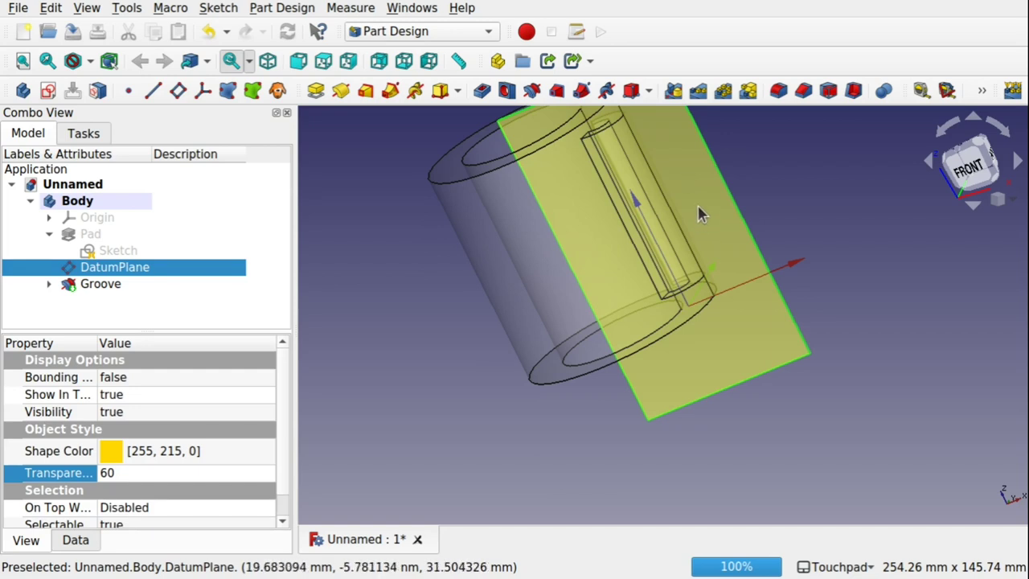
{"action": "key", "text": "space"}
{"action": "scroll", "coordinate": [648, 211], "scroll_direction": "up", "scroll_amount": 5}
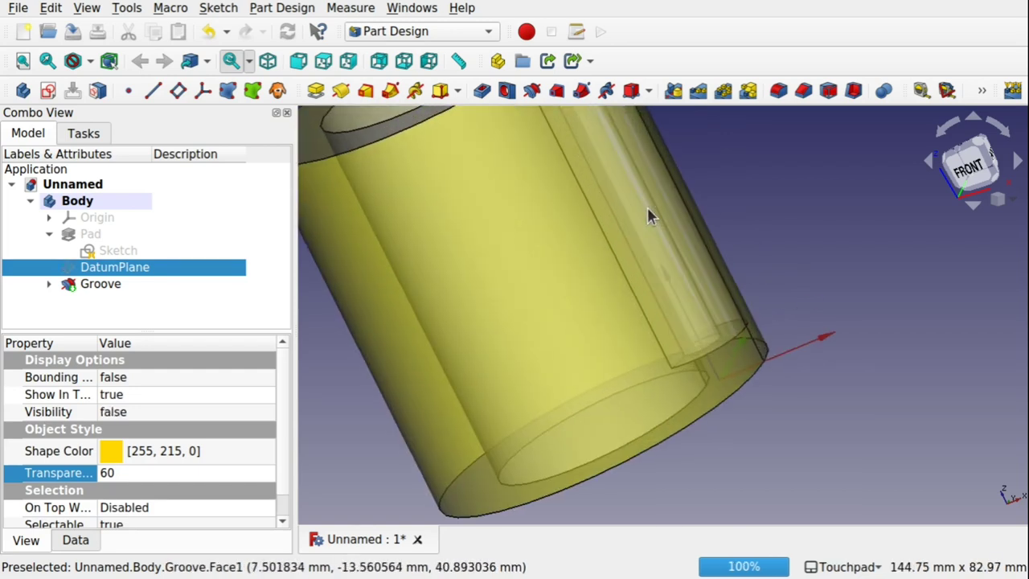
{"action": "left_click_drag", "start_coordinate": [647, 210], "coordinate": [675, 373], "text": "alt"}
{"action": "scroll", "coordinate": [602, 211], "scroll_direction": "down", "scroll_amount": 2}
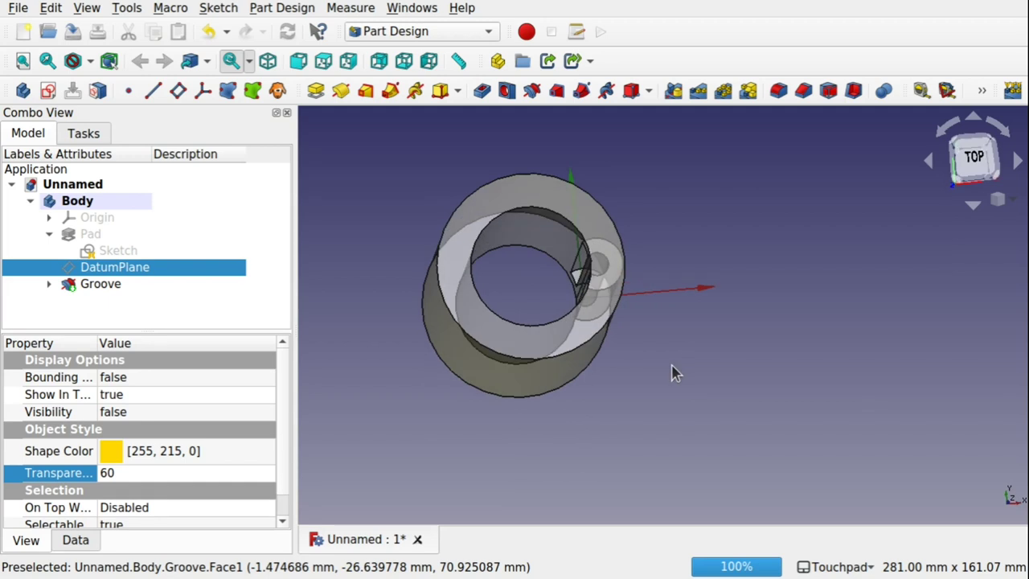
{"action": "left_click_drag", "start_coordinate": [664, 324], "coordinate": [650, 260], "text": "alt"}
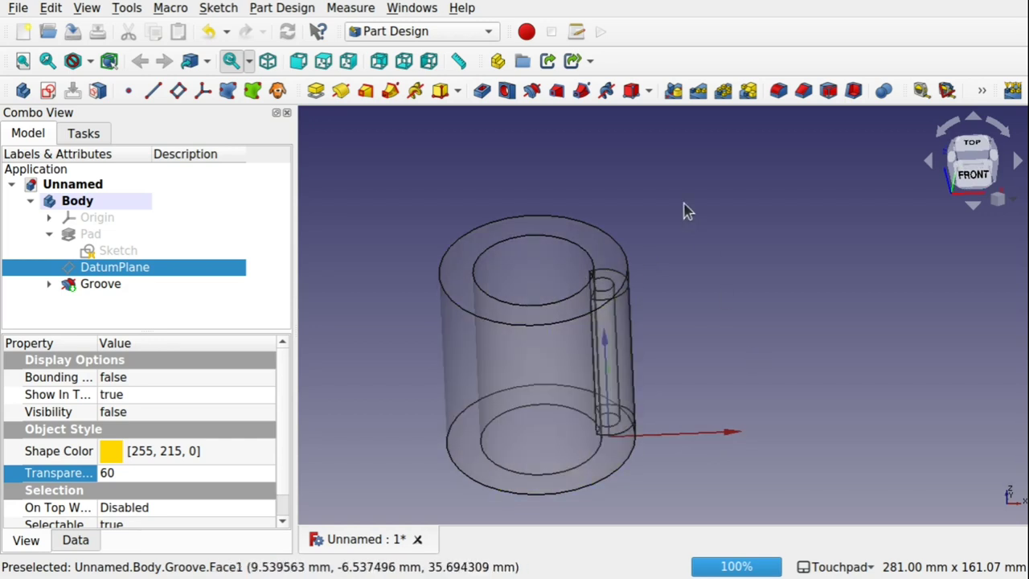
{"action": "left_click_drag", "start_coordinate": [721, 336], "coordinate": [664, 231], "text": "alt"}
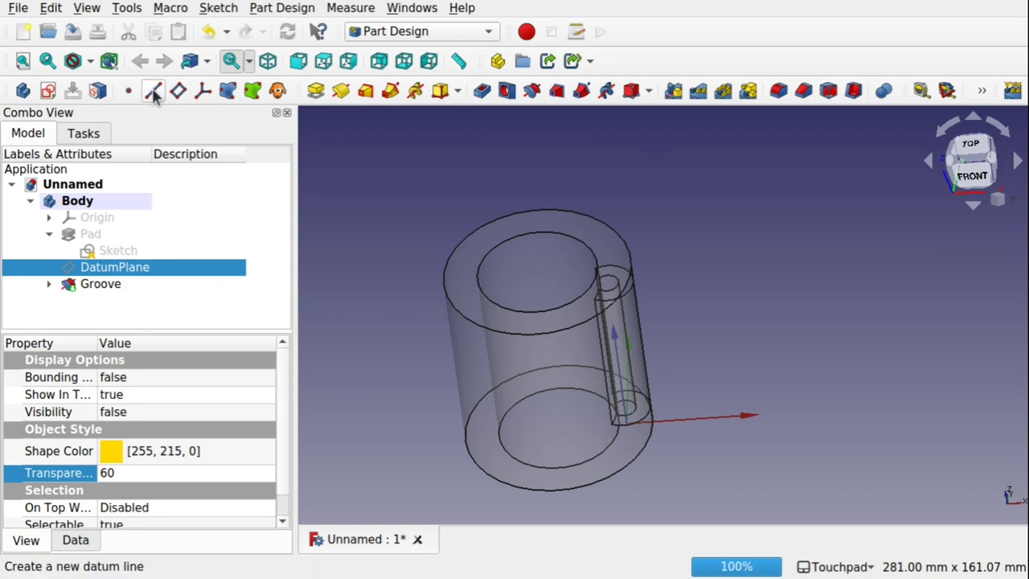
- Set the body's transparency to 36
{"action": "left_click", "coordinate": [87, 205]}
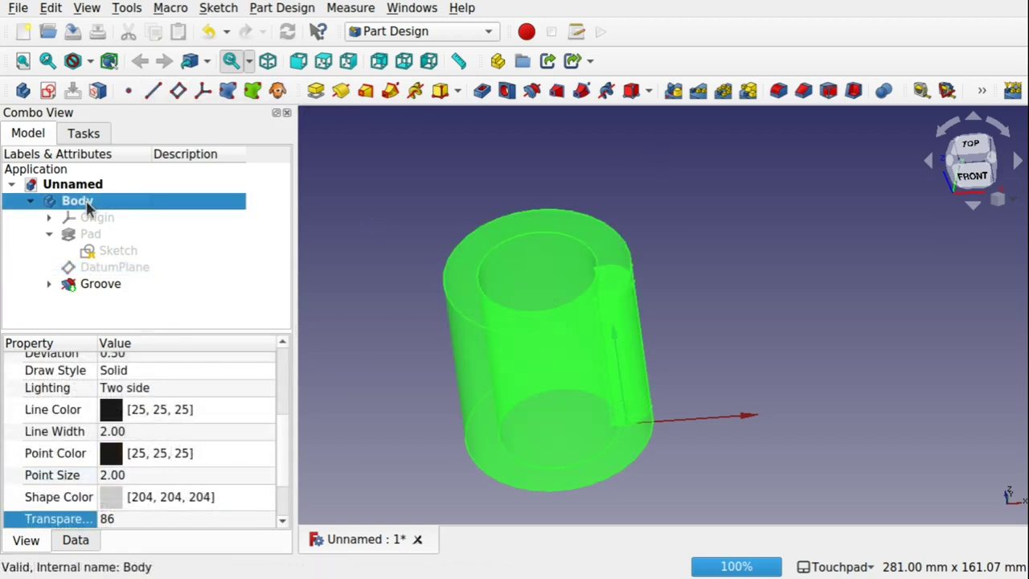
{"action": "left_click", "coordinate": [144, 519]}
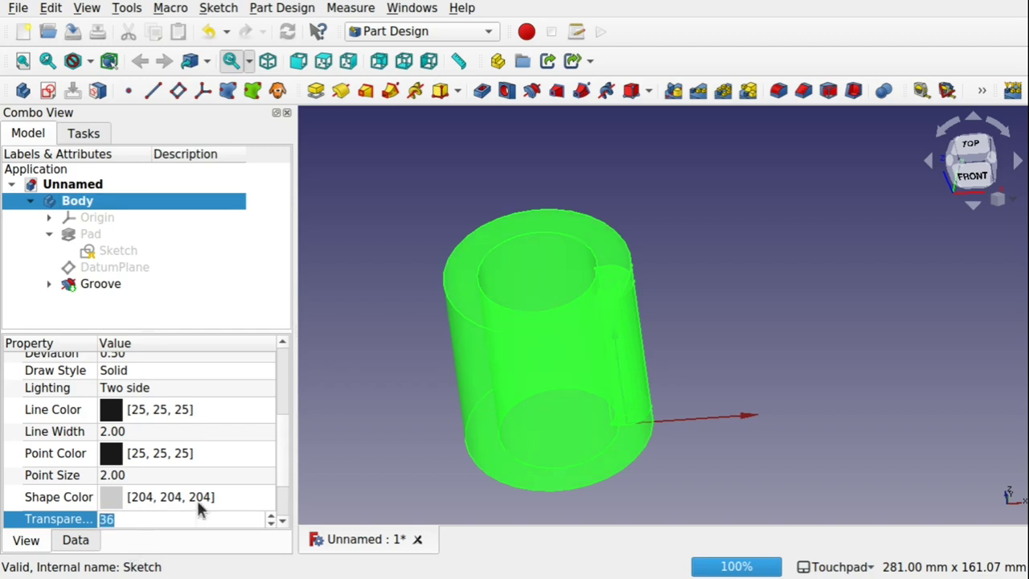
{"action": "left_click", "coordinate": [381, 437]}
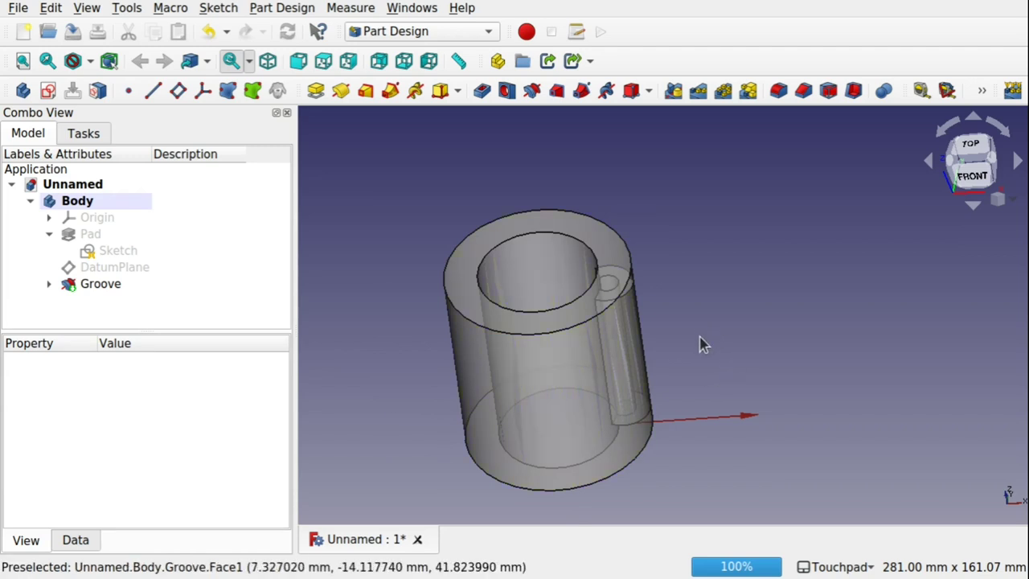
{"action": "left_click_drag", "start_coordinate": [700, 337], "coordinate": [664, 337], "text": "alt"}
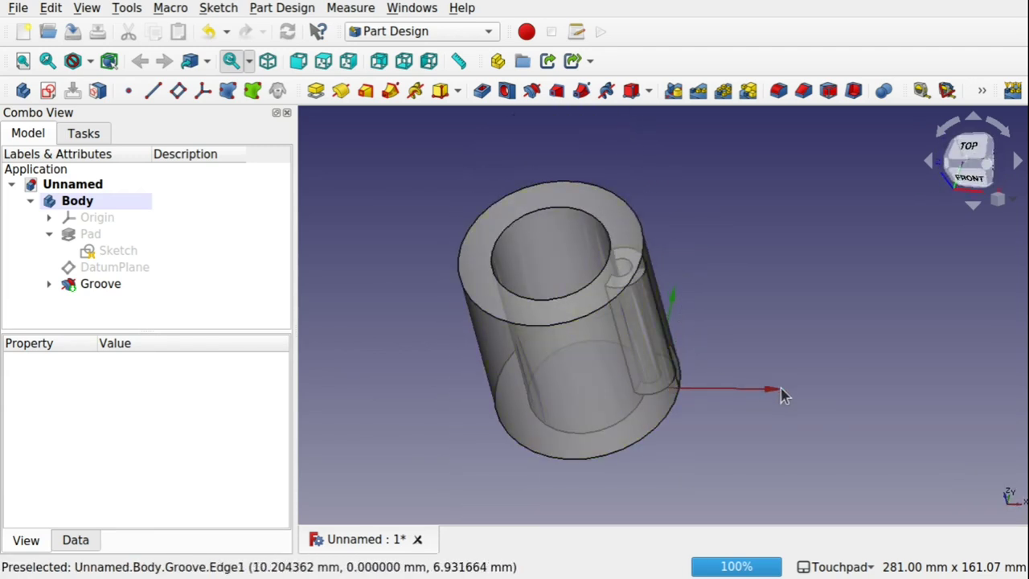
{"action": "left_click_drag", "start_coordinate": [784, 410], "coordinate": [700, 292], "text": "alt"}
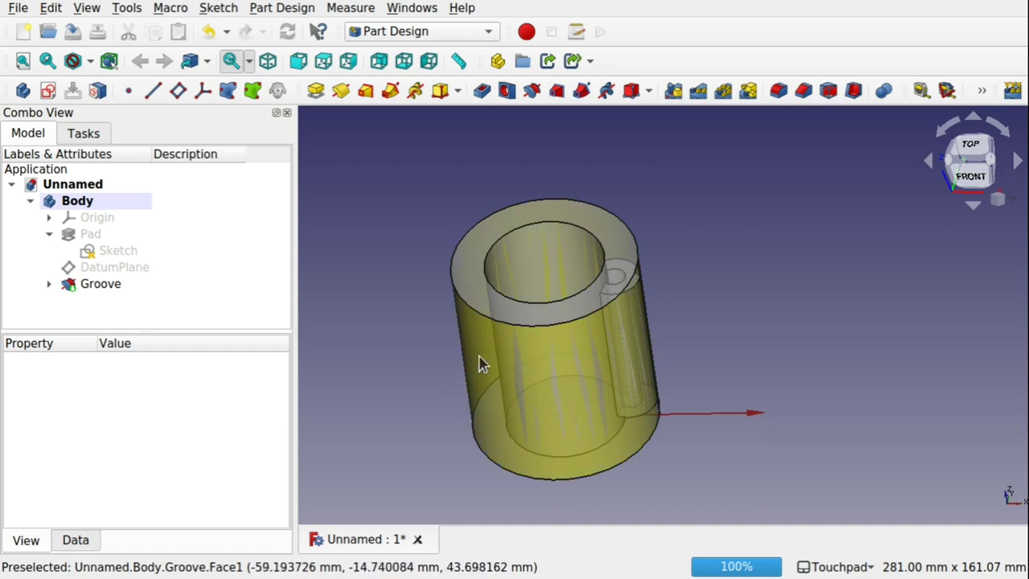
- Create a datum line attached to the tube's outer cylindrical face in 1st principal axis mode, and select it
{"action": "left_click", "coordinate": [553, 342]}
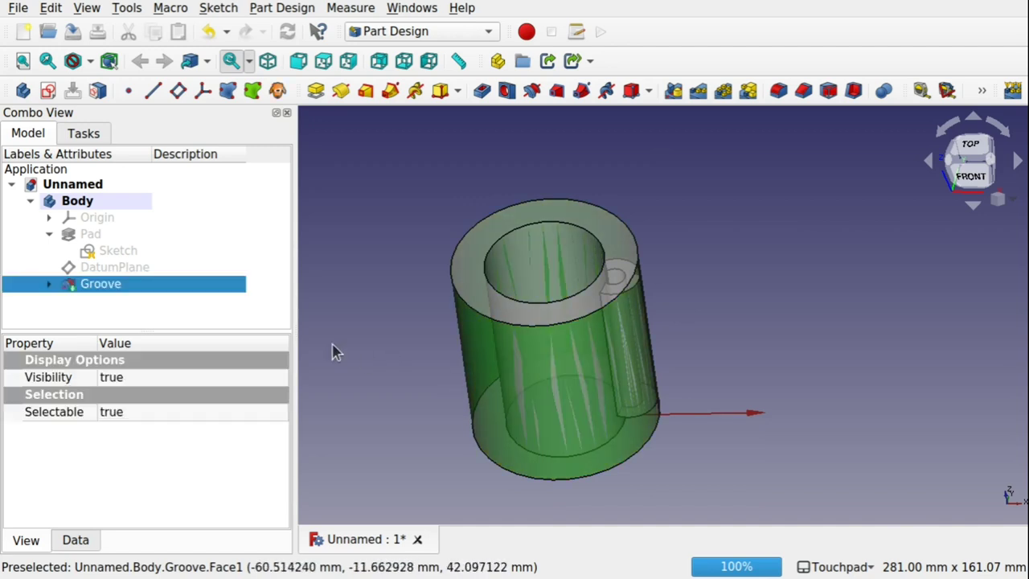
{"action": "left_click", "coordinate": [152, 91]}
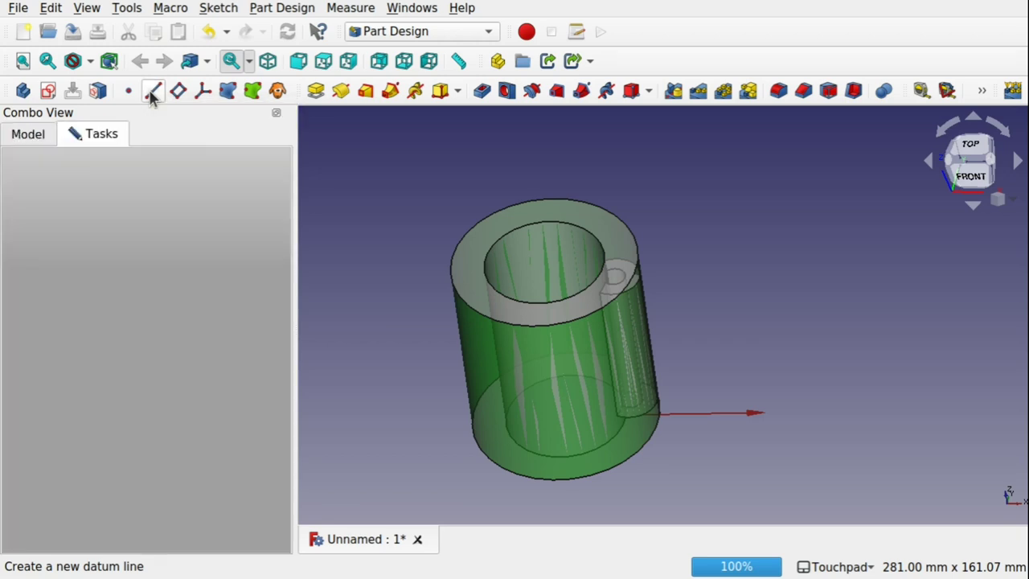
{"action": "left_click_drag", "start_coordinate": [450, 266], "coordinate": [479, 326], "text": "shift"}
{"action": "mouse_move", "coordinate": [480, 326]}
{"action": "middle_mouse_down"}
{"action": "mouse_move", "coordinate": [489, 306]}
{"action": "mouse_move", "coordinate": [474, 336]}
{"action": "middle_mouse_up"}
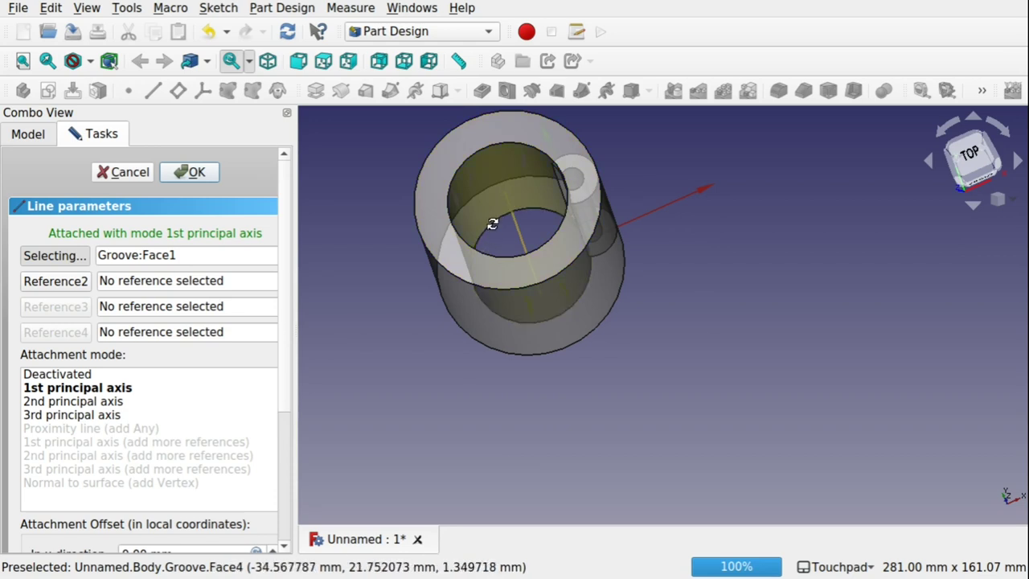
{"action": "middle_click_drag", "start_coordinate": [489, 222], "coordinate": [345, 298]}
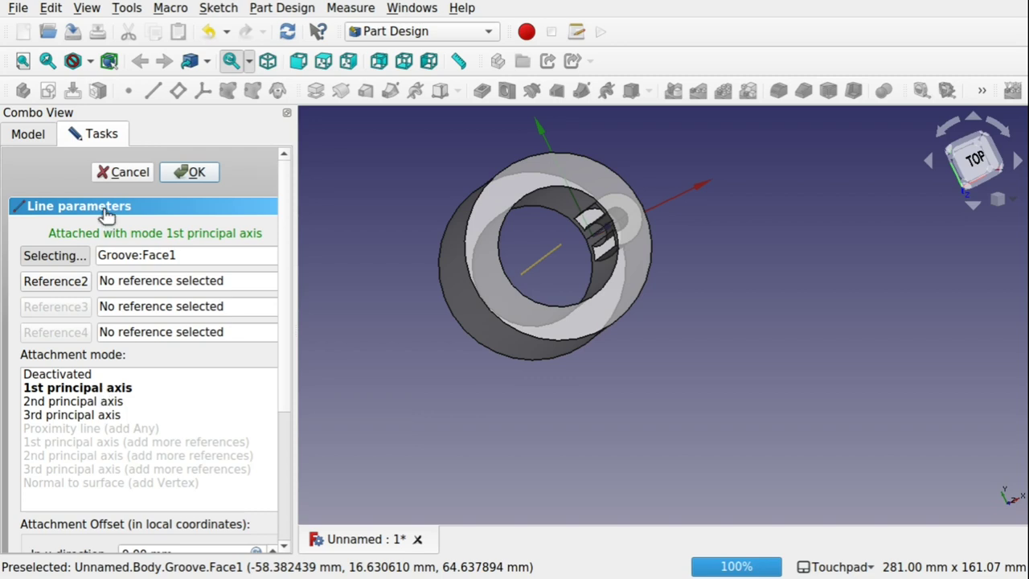
{"action": "left_click", "coordinate": [29, 134]}
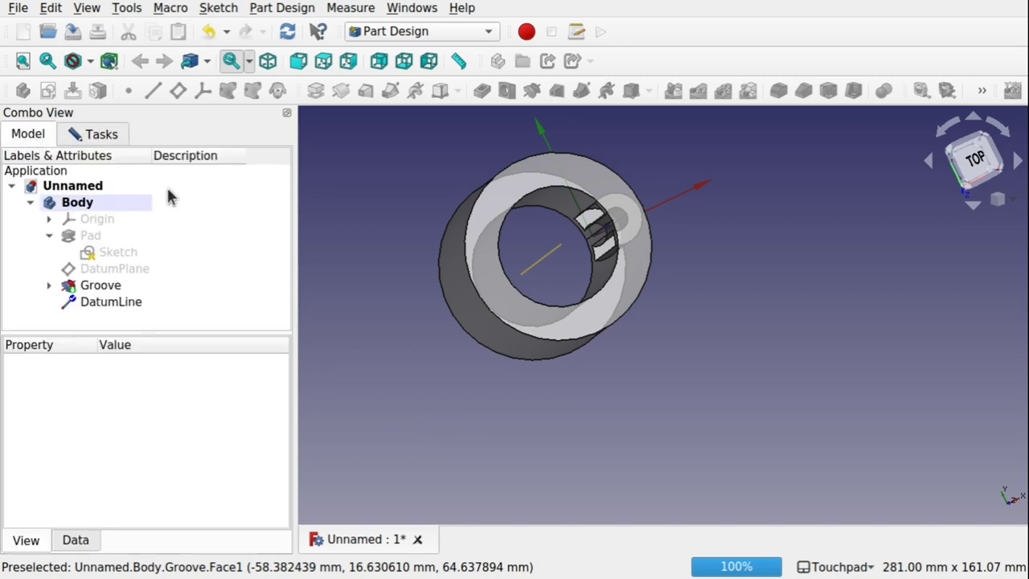
{"action": "left_click", "coordinate": [115, 304]}
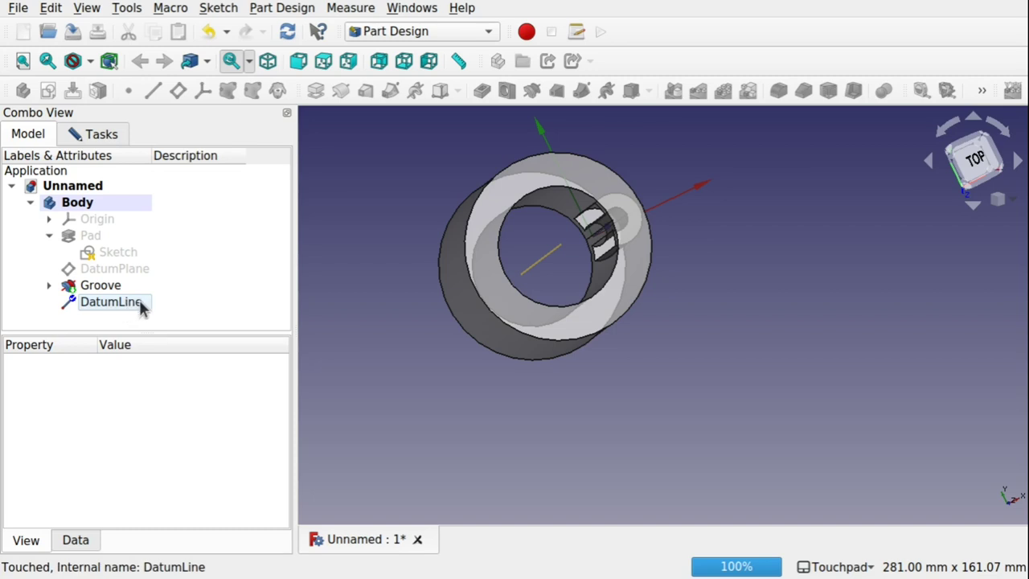
{"action": "left_click", "coordinate": [89, 137]}
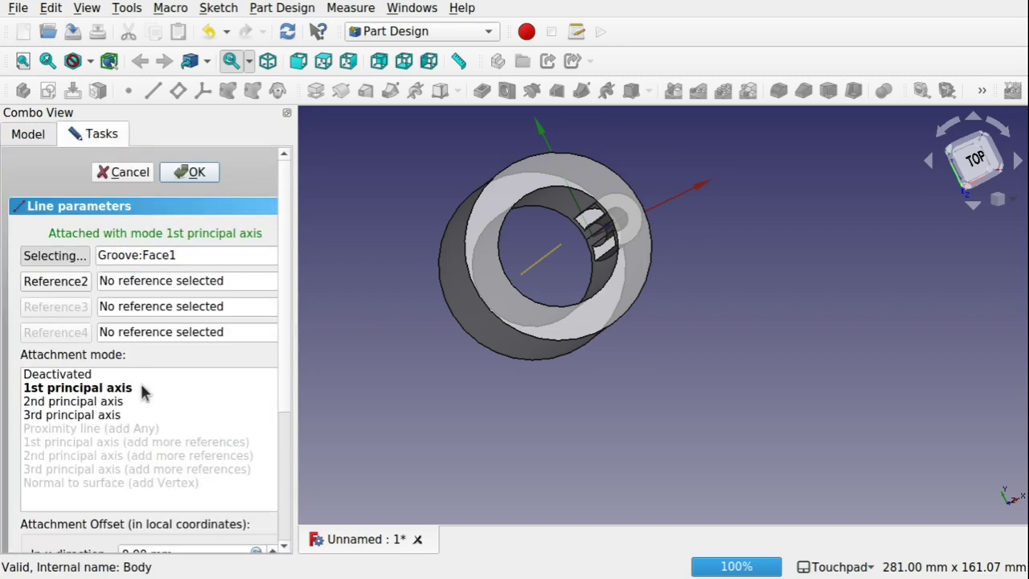
{"action": "left_click", "coordinate": [196, 175]}
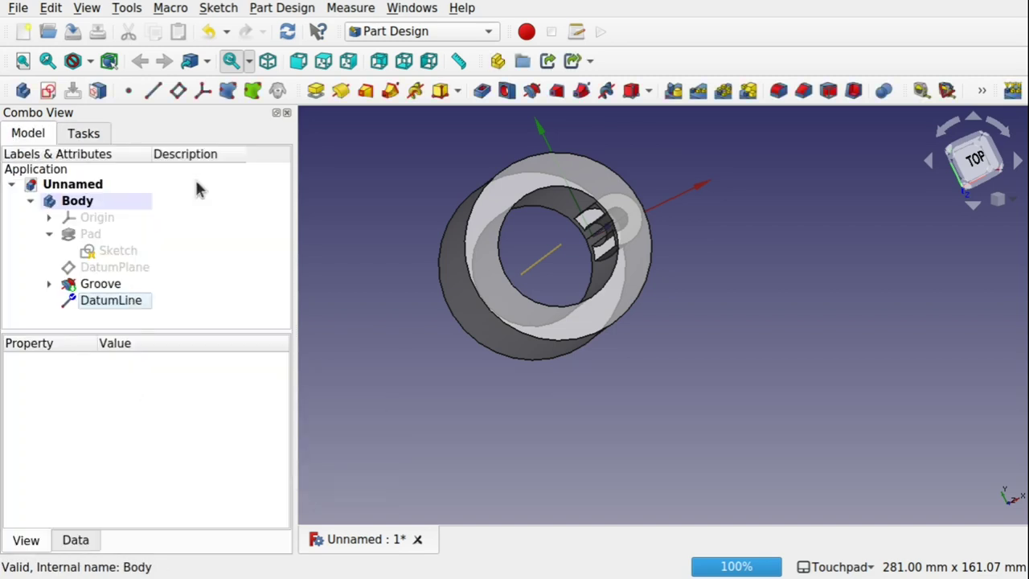
{"action": "left_click", "coordinate": [115, 303]}
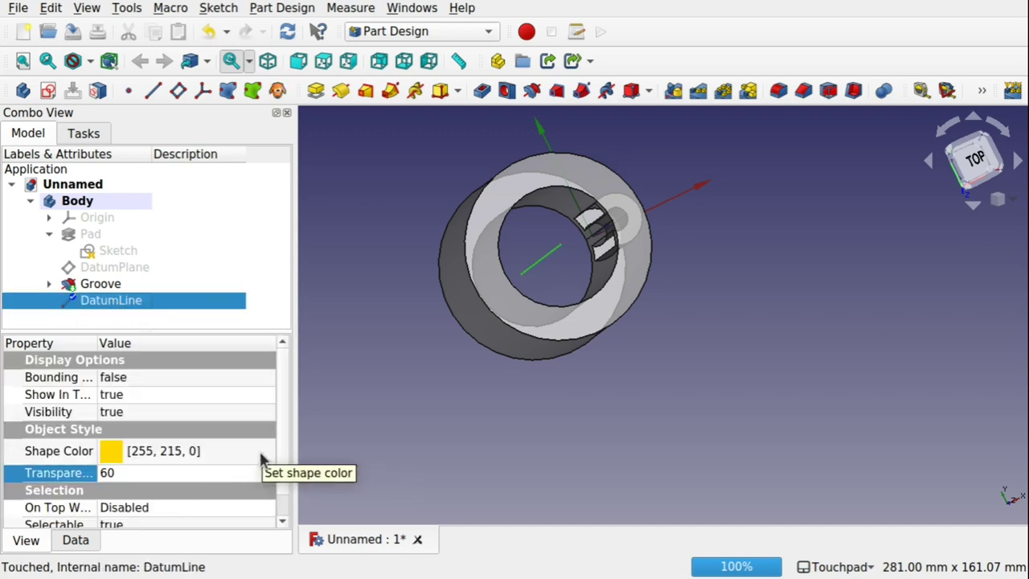
- Set the datum line's transparency to 0 and inspect the line running through the tube
{"action": "scroll", "coordinate": [281, 450], "scroll_direction": "down", "scroll_amount": 1}
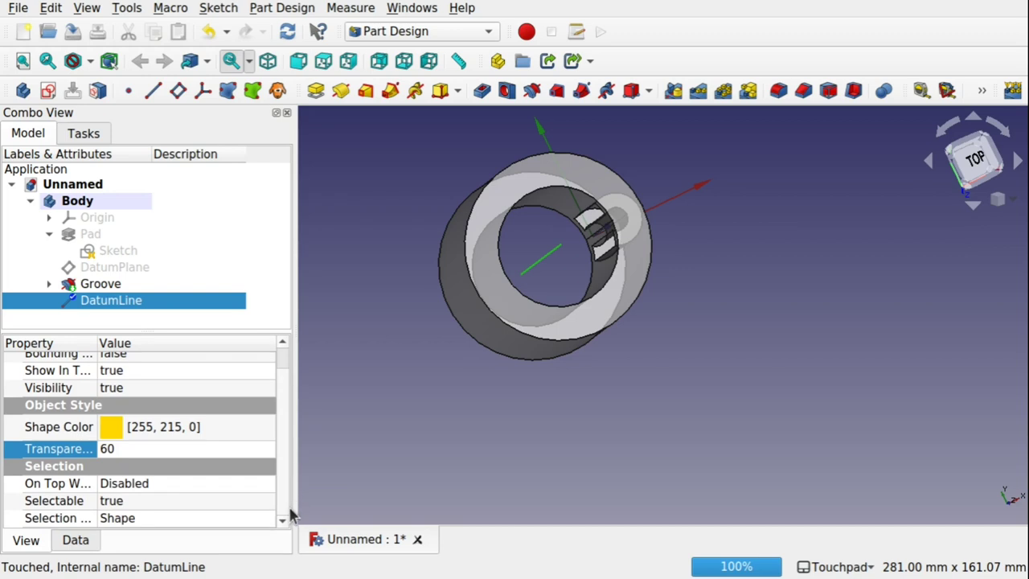
{"action": "left_click", "coordinate": [148, 450]}
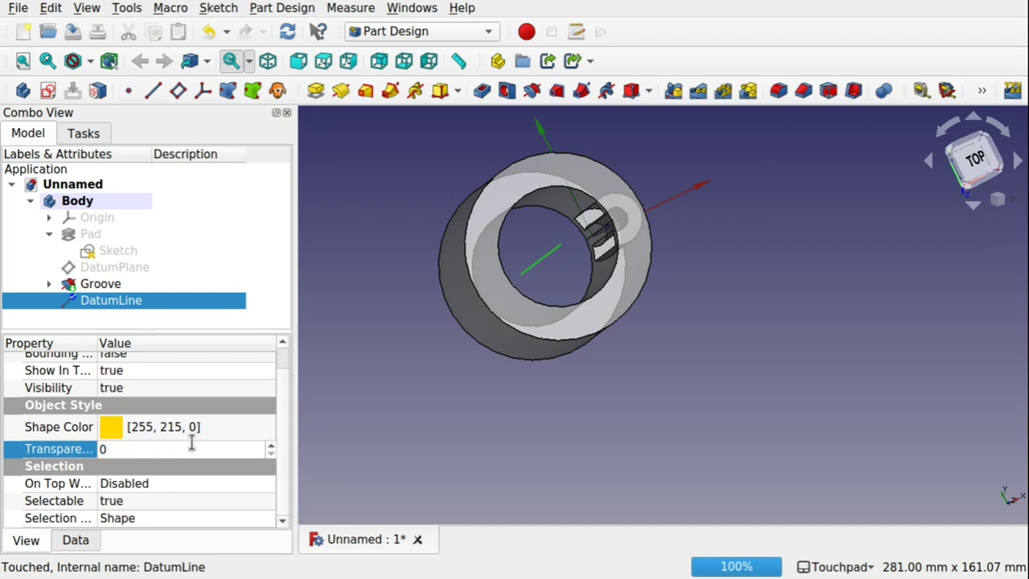
{"action": "left_click", "coordinate": [230, 434]}
{"action": "left_click", "coordinate": [441, 386]}
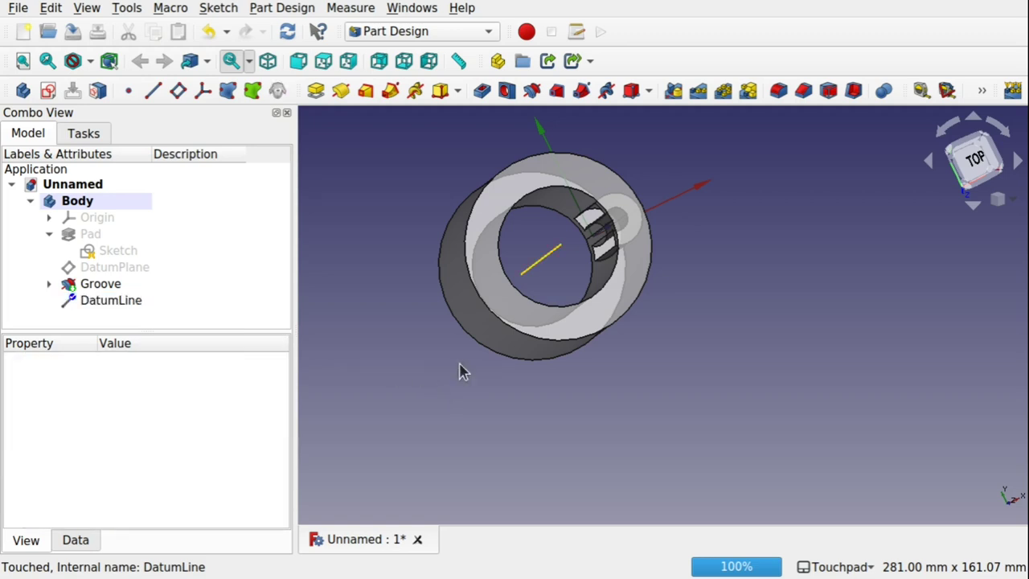
{"action": "left_click_drag", "start_coordinate": [483, 344], "coordinate": [492, 279], "text": "shift"}
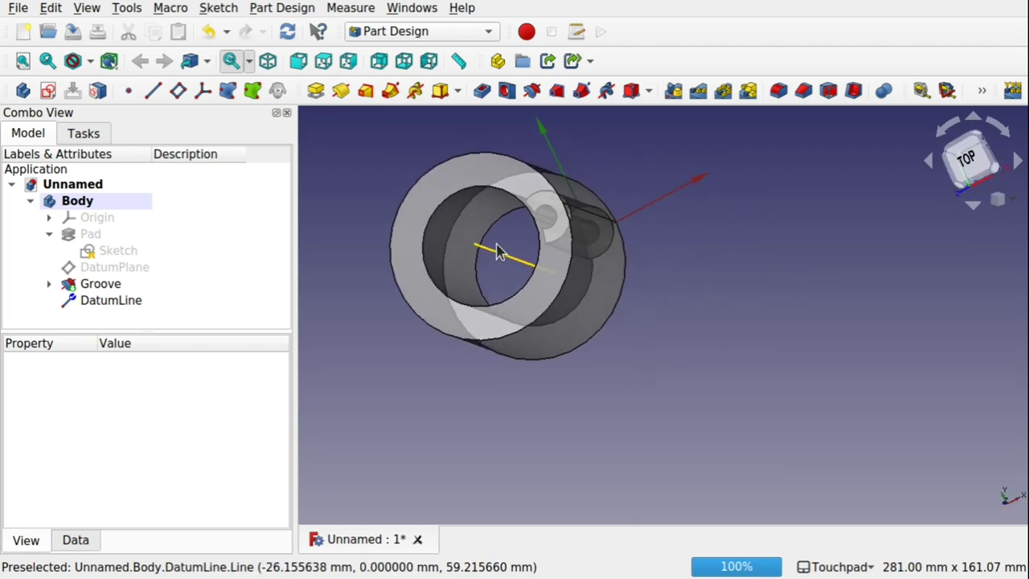
{"action": "left_click", "coordinate": [498, 255]}
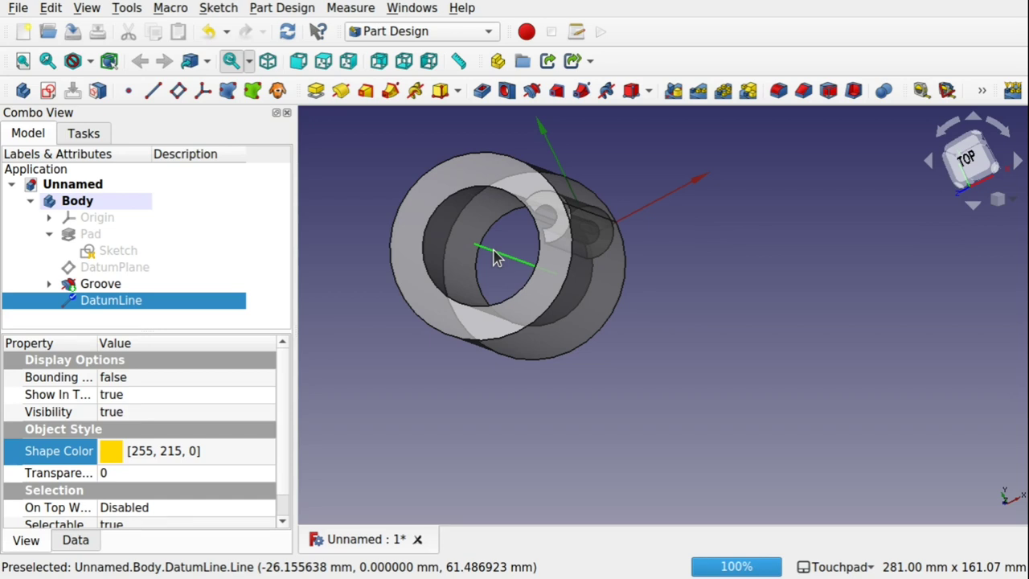
{"action": "left_click_drag", "start_coordinate": [461, 406], "coordinate": [591, 423], "text": "shift"}
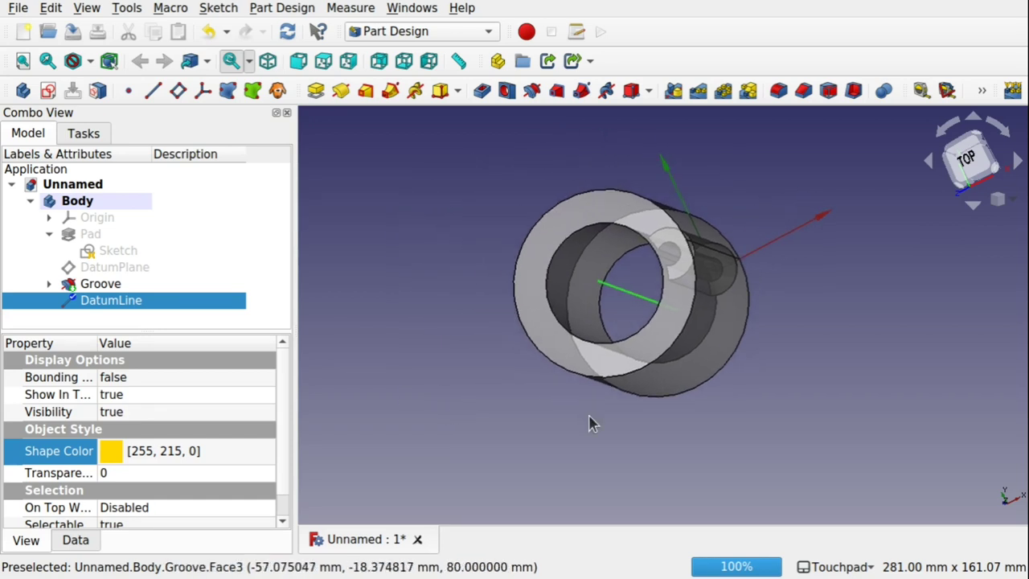
{"action": "left_click", "coordinate": [587, 418]}
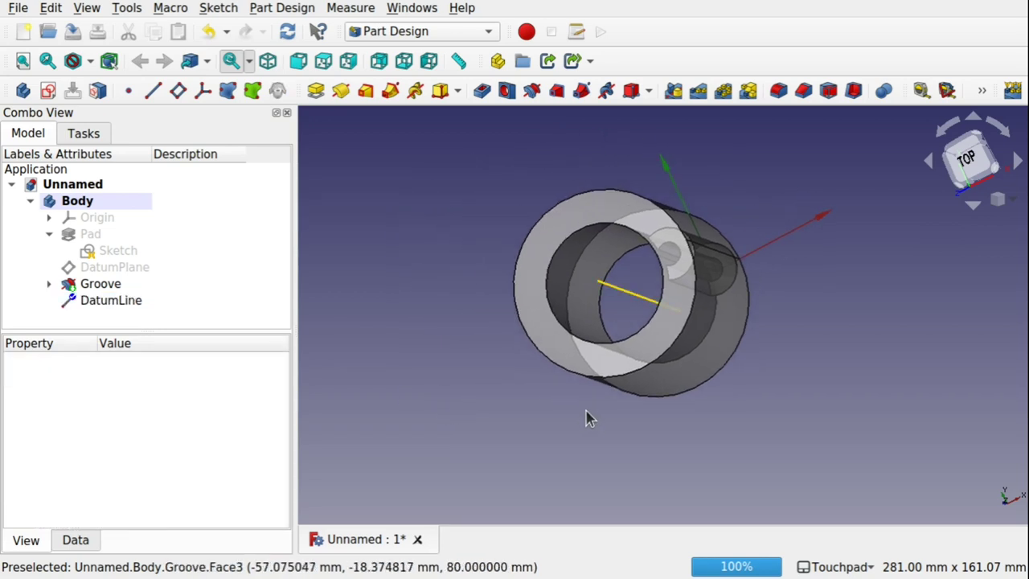
- Edit the groove to use the datum line as its revolution axis instead of the base Z axis
{"action": "left_click", "coordinate": [104, 288]}
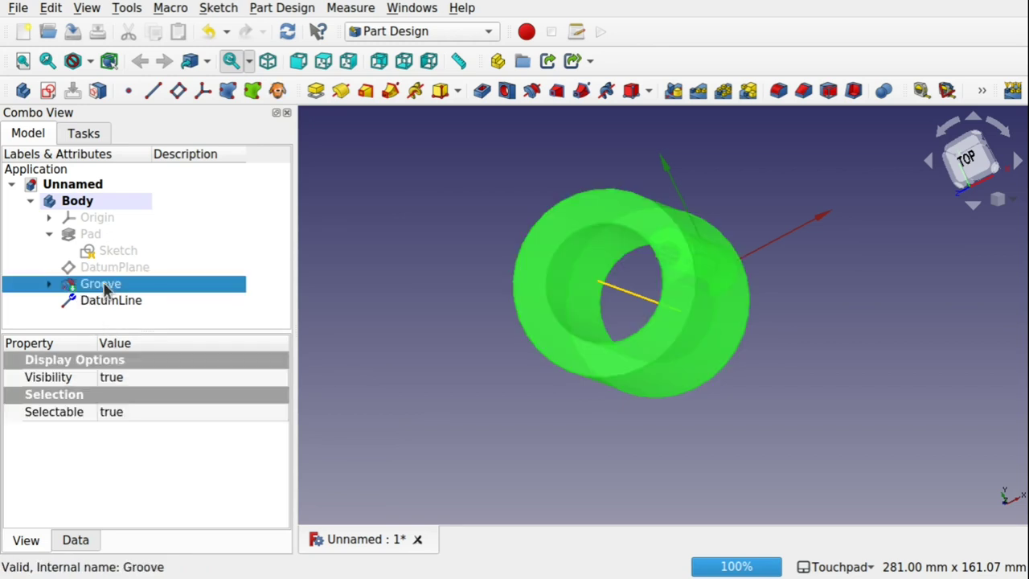
{"action": "left_click", "coordinate": [73, 542]}
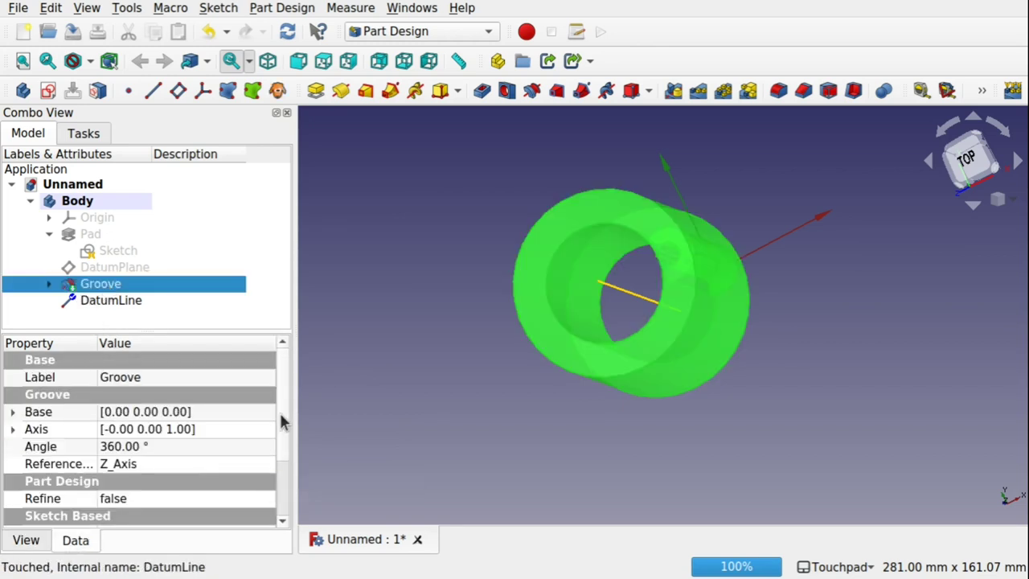
{"action": "left_click_drag", "start_coordinate": [280, 413], "coordinate": [292, 501]}
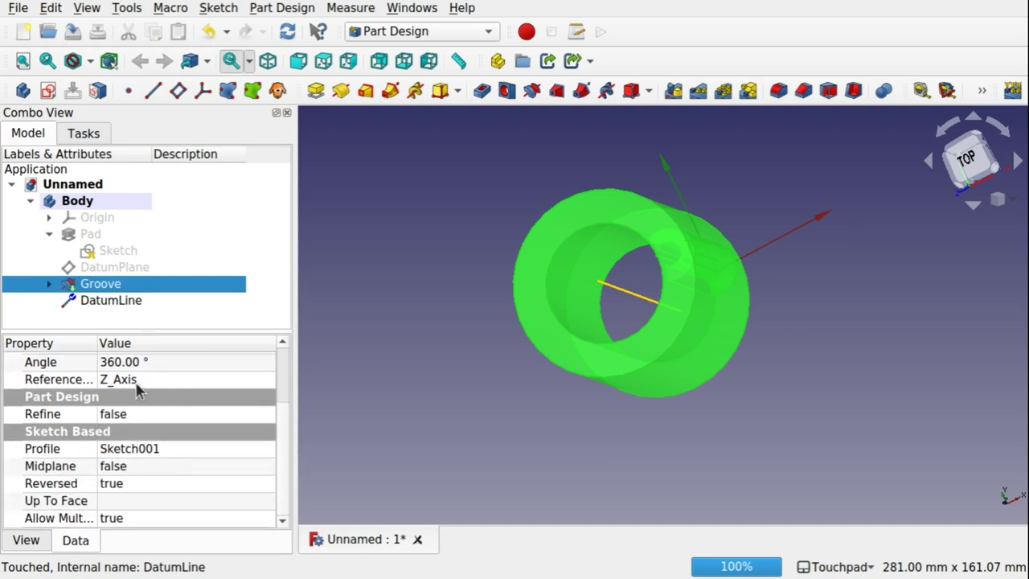
{"action": "double_click", "coordinate": [112, 289]}
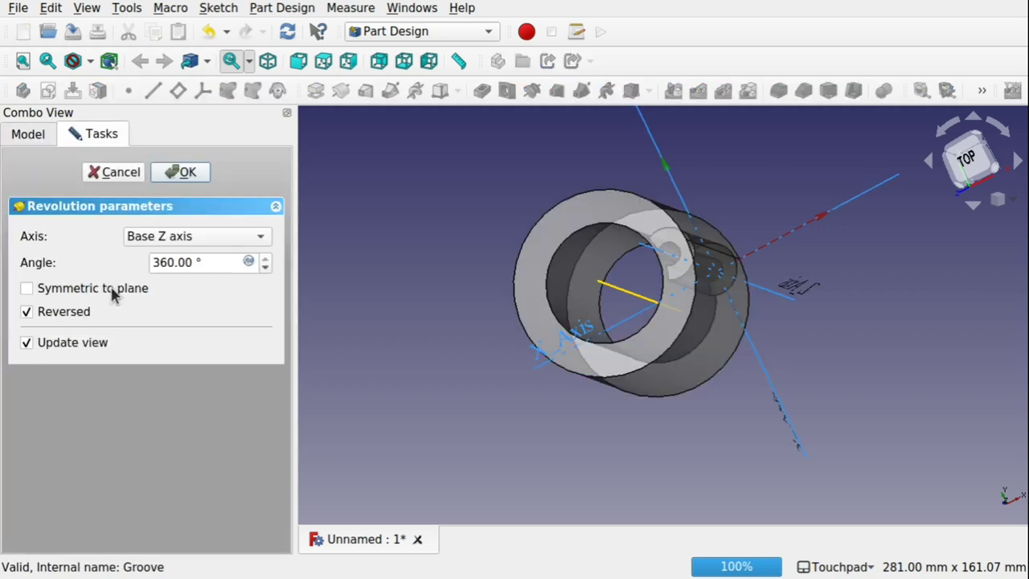
{"action": "left_click", "coordinate": [201, 240]}
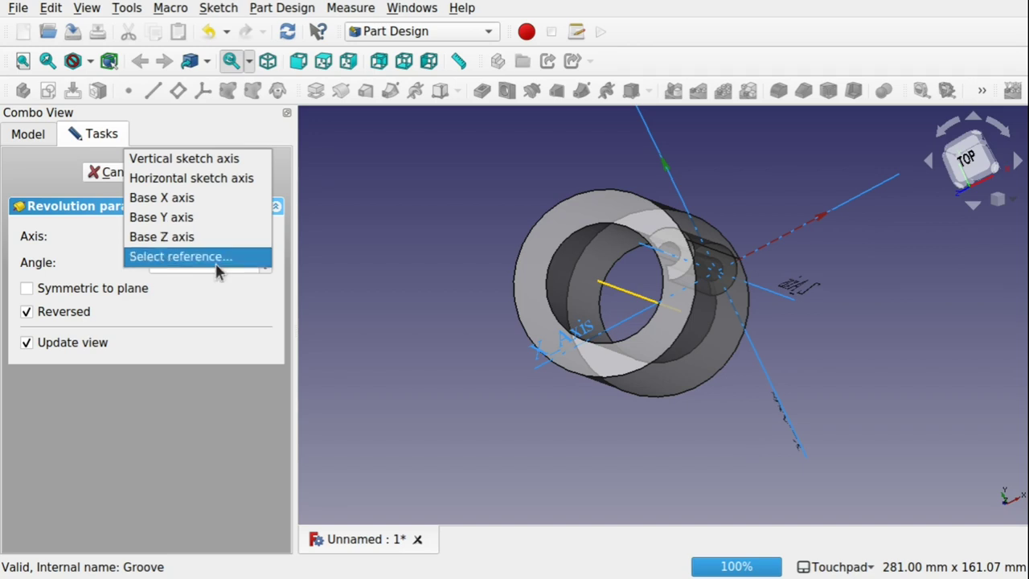
{"action": "left_click", "coordinate": [215, 259]}
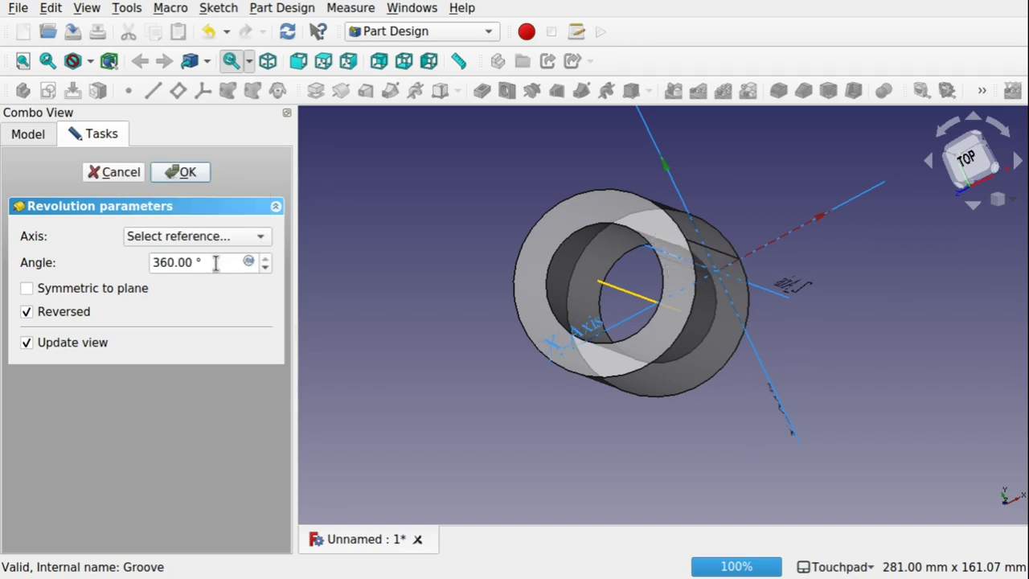
{"action": "left_click", "coordinate": [634, 302]}
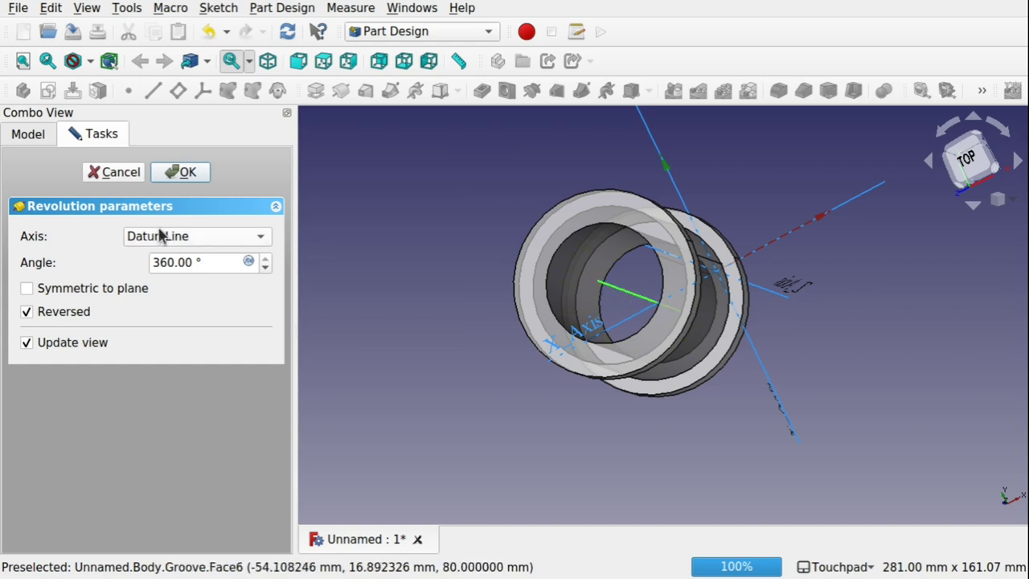
{"action": "left_click", "coordinate": [185, 172]}
- Examine the revolved groove and the datum line from several sides of the tube
{"action": "left_click_drag", "start_coordinate": [735, 322], "coordinate": [664, 429], "text": "shift"}
{"action": "left_click_drag", "start_coordinate": [723, 305], "coordinate": [596, 322], "text": "alt"}
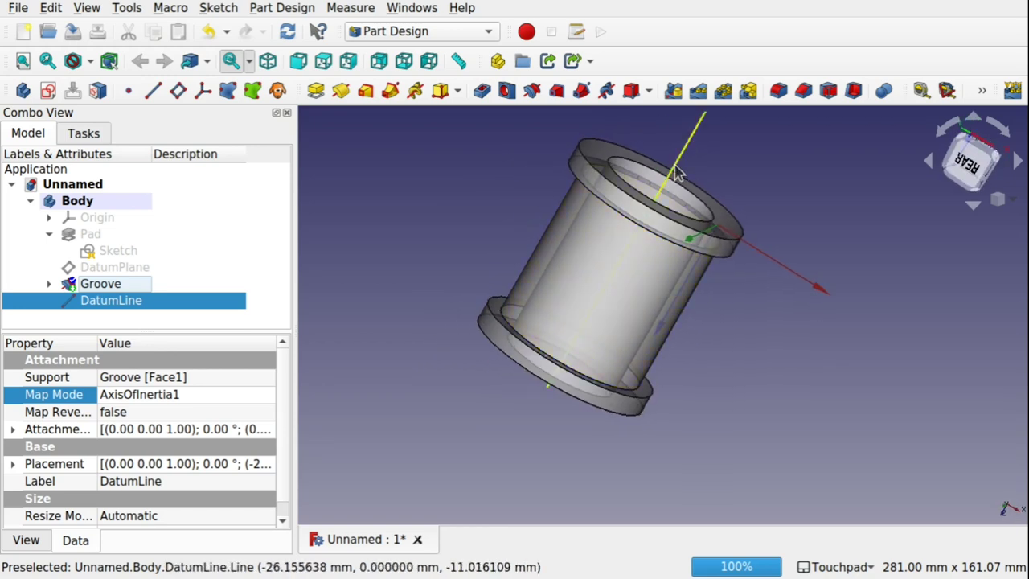
{"action": "left_click_drag", "start_coordinate": [699, 162], "coordinate": [694, 226], "text": "alt"}
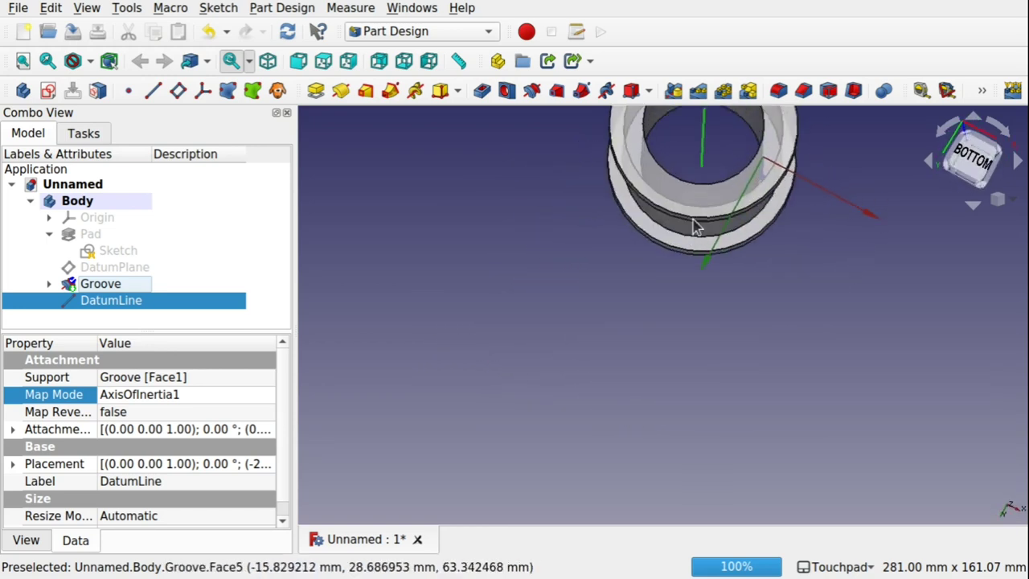
{"action": "left_click_drag", "start_coordinate": [693, 135], "coordinate": [828, 209], "text": "shift"}
{"action": "left_click_drag", "start_coordinate": [499, 233], "coordinate": [641, 243], "text": "alt"}
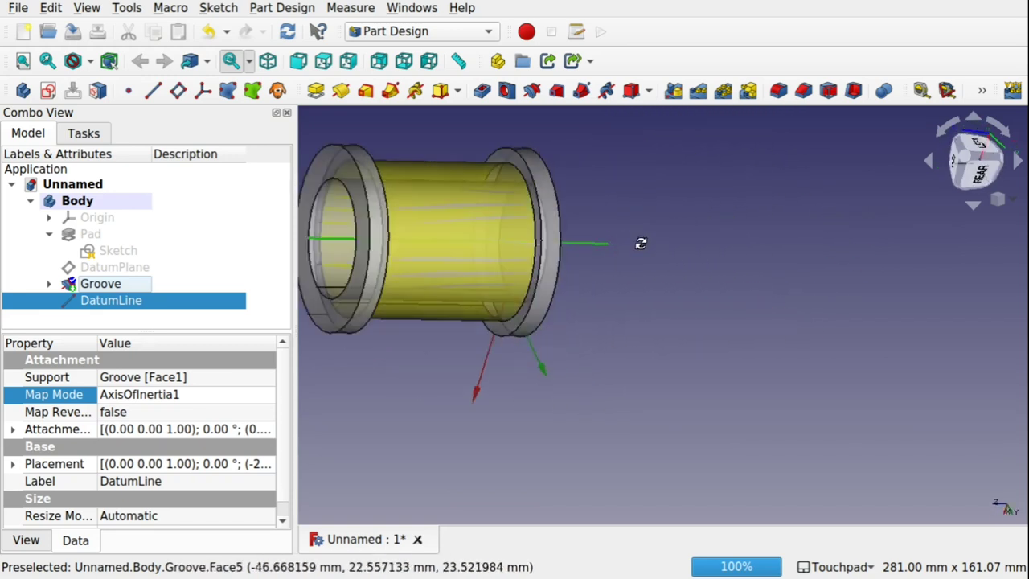
{"action": "middle_click_drag", "start_coordinate": [641, 243], "coordinate": [514, 345]}
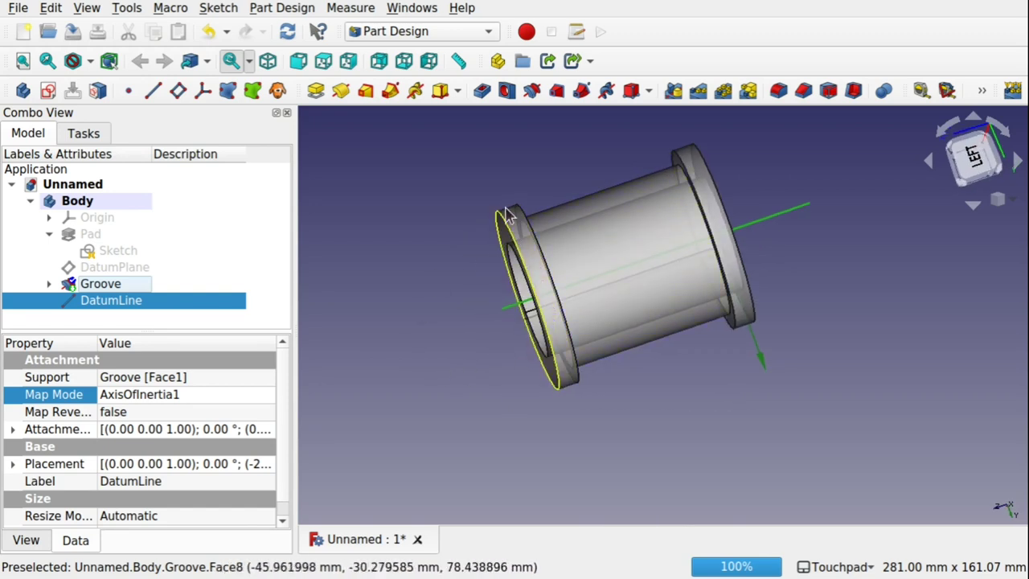
{"action": "scroll", "coordinate": [546, 296], "scroll_direction": "up", "scroll_amount": 3}
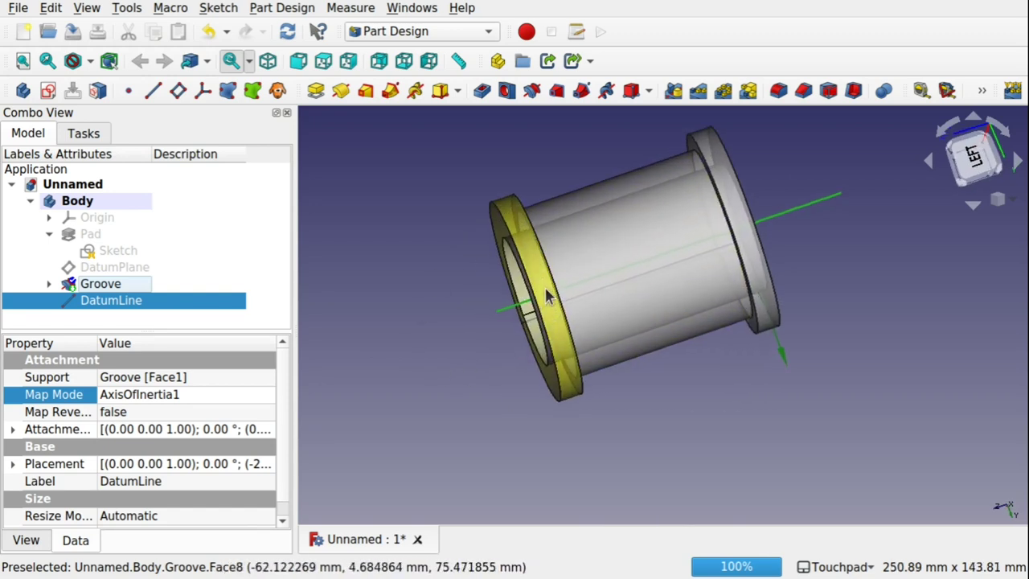
{"action": "mouse_move", "coordinate": [544, 286]}
{"action": "middle_mouse_down"}
{"action": "mouse_move", "coordinate": [705, 280]}
{"action": "mouse_move", "coordinate": [705, 271]}
{"action": "mouse_move", "coordinate": [541, 286]}
{"action": "middle_mouse_up"}
- Try to create a sketch on the outer cylindrical face of the end flange
{"action": "left_click", "coordinate": [542, 287]}
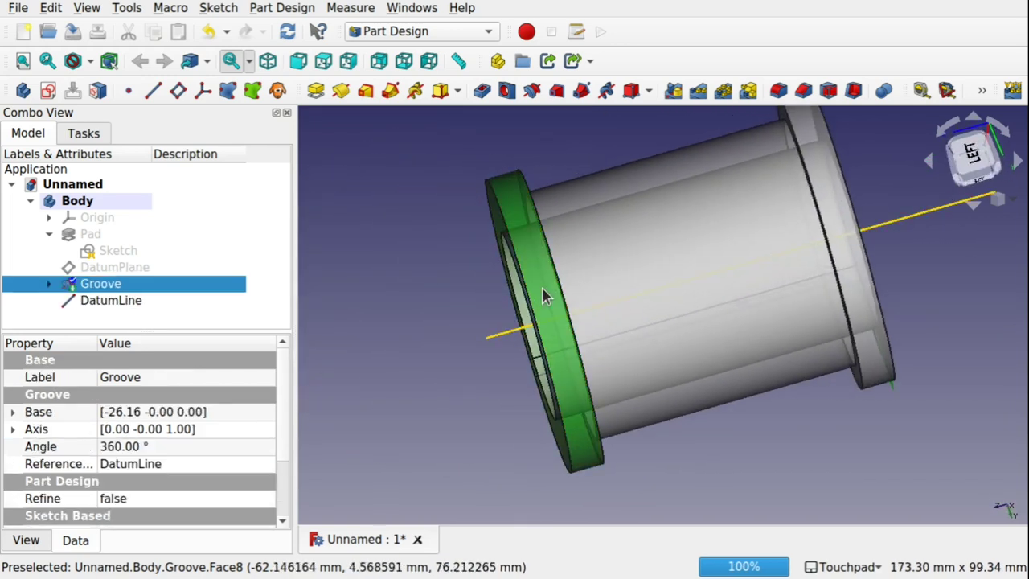
{"action": "left_click", "coordinate": [48, 90]}
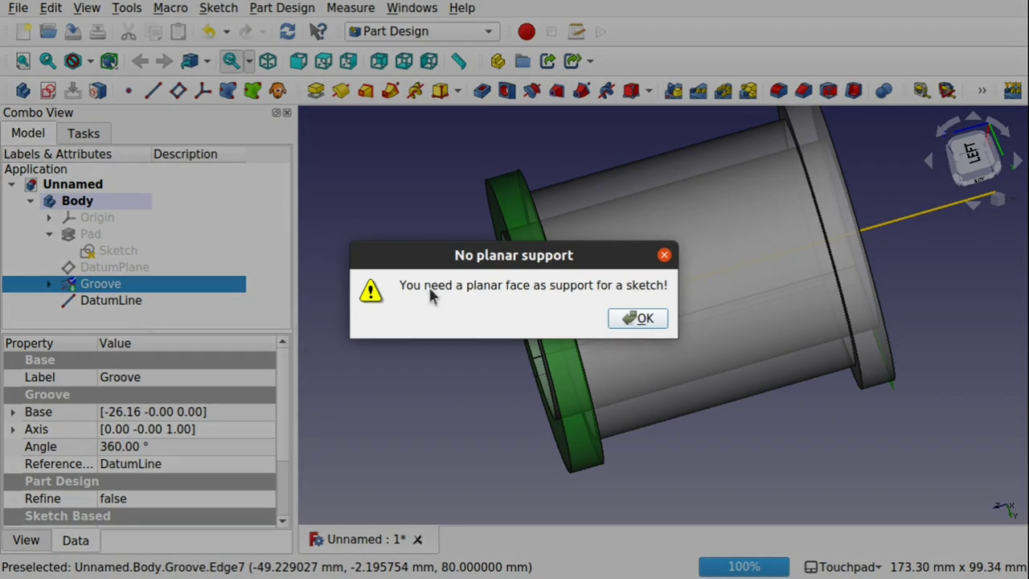
{"action": "left_click", "coordinate": [664, 256]}
- Create an empty sketch on the tube's flat end face, close it and delete it
{"action": "middle_click_drag", "start_coordinate": [446, 301], "coordinate": [620, 232]}
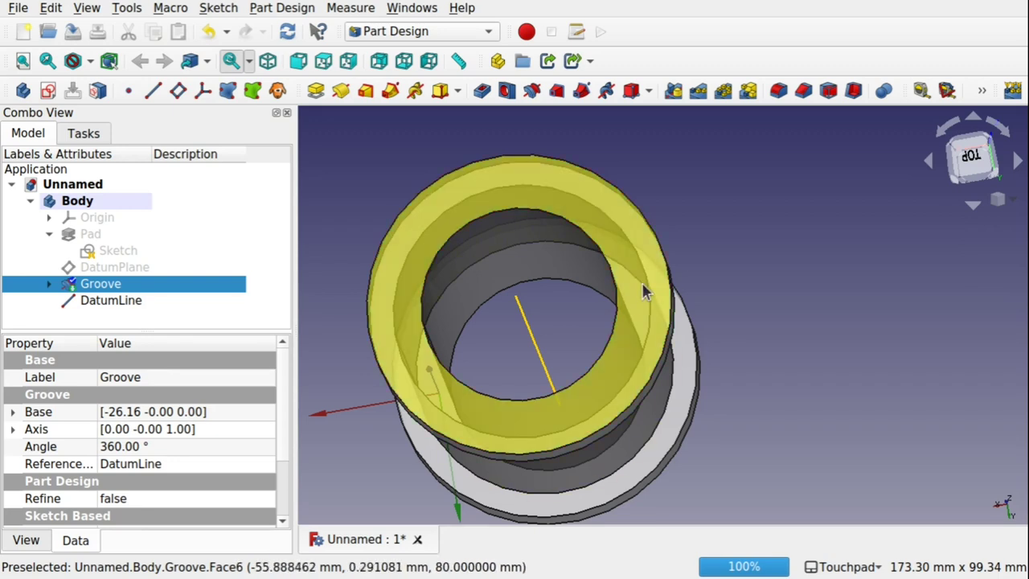
{"action": "left_click", "coordinate": [49, 92]}
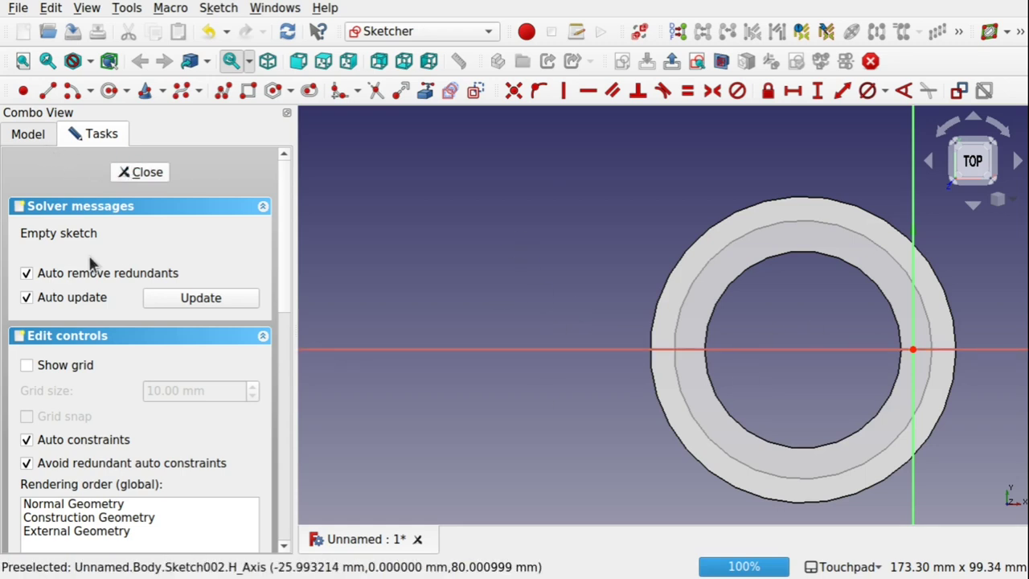
{"action": "key", "text": "Escape"}
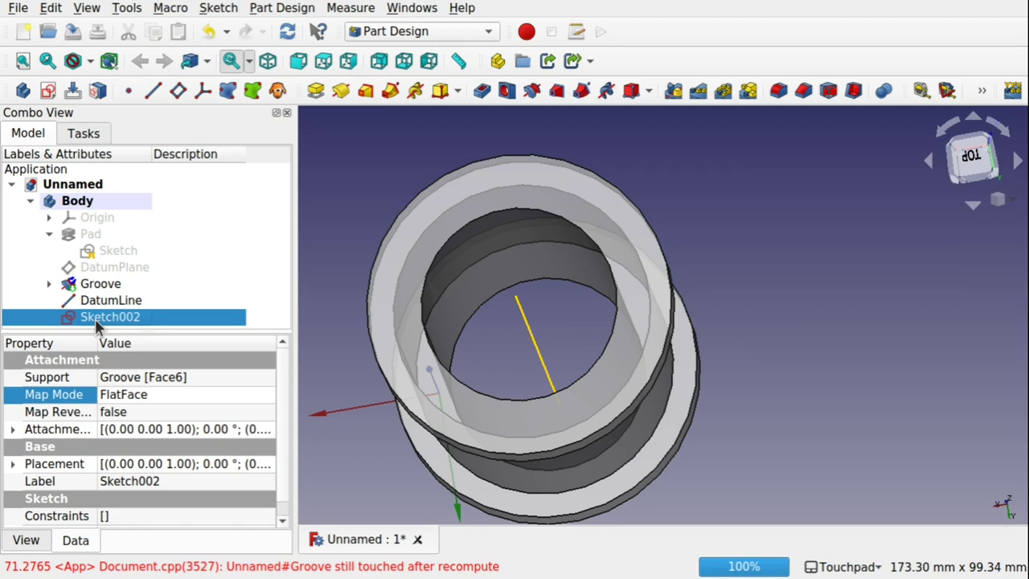
{"action": "key", "text": "Delete"}
- Start a datum plane attached to the tube's flat end face in Plane face mode
{"action": "middle_click_drag", "start_coordinate": [720, 268], "coordinate": [519, 292]}
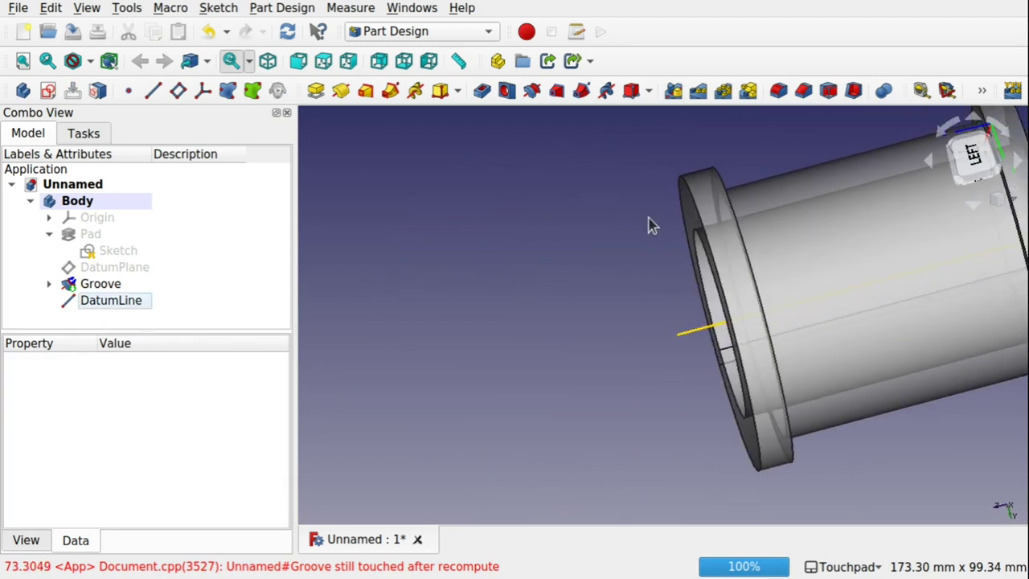
{"action": "middle_click_drag", "start_coordinate": [797, 190], "coordinate": [636, 214], "text": "shift"}
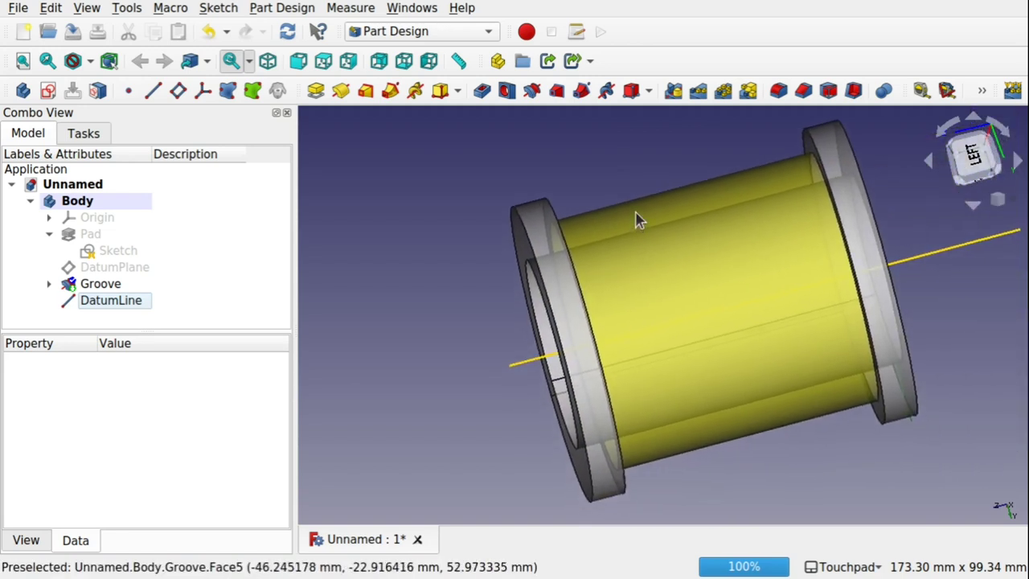
{"action": "middle_click_drag", "start_coordinate": [558, 275], "coordinate": [514, 259]}
{"action": "middle_click_drag", "start_coordinate": [406, 246], "coordinate": [475, 268]}
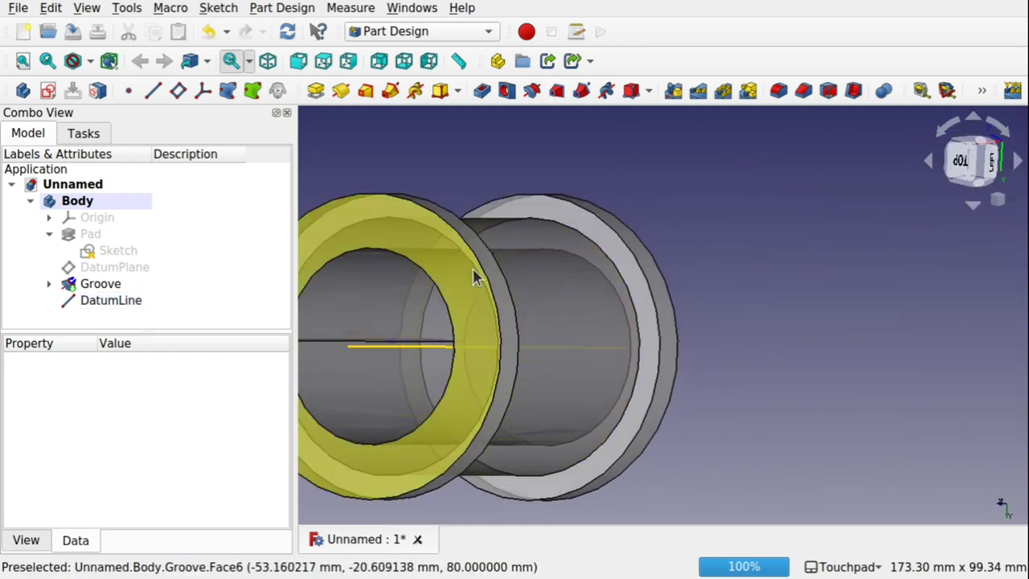
{"action": "left_click", "coordinate": [479, 289]}
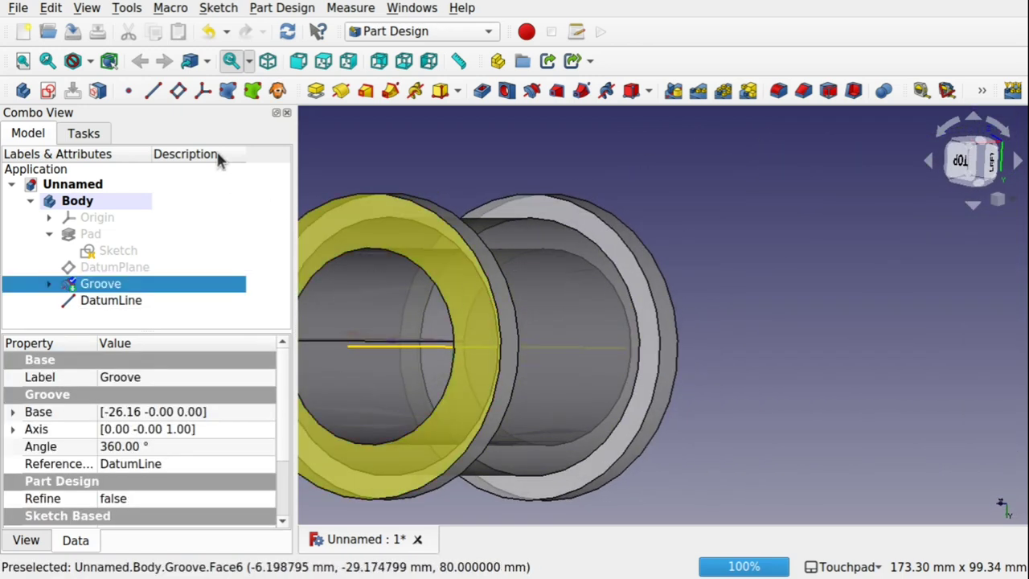
{"action": "left_click", "coordinate": [178, 92]}
{"action": "middle_click_drag", "start_coordinate": [595, 194], "coordinate": [693, 211]}
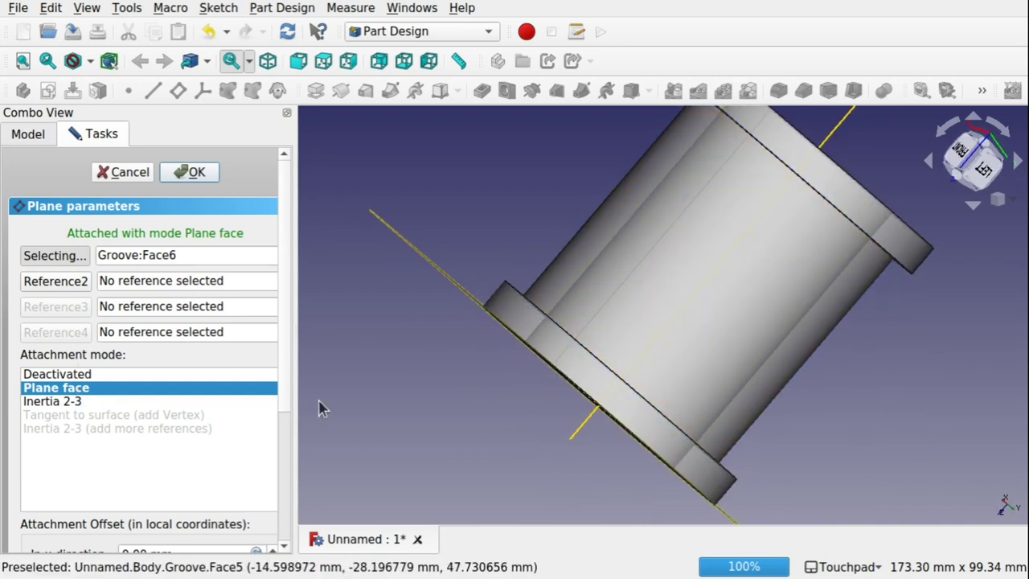
- Offset the datum plane -5 mm in the z-direction, check its position in the flange, and turn off reference selection
{"action": "left_click", "coordinate": [286, 453]}
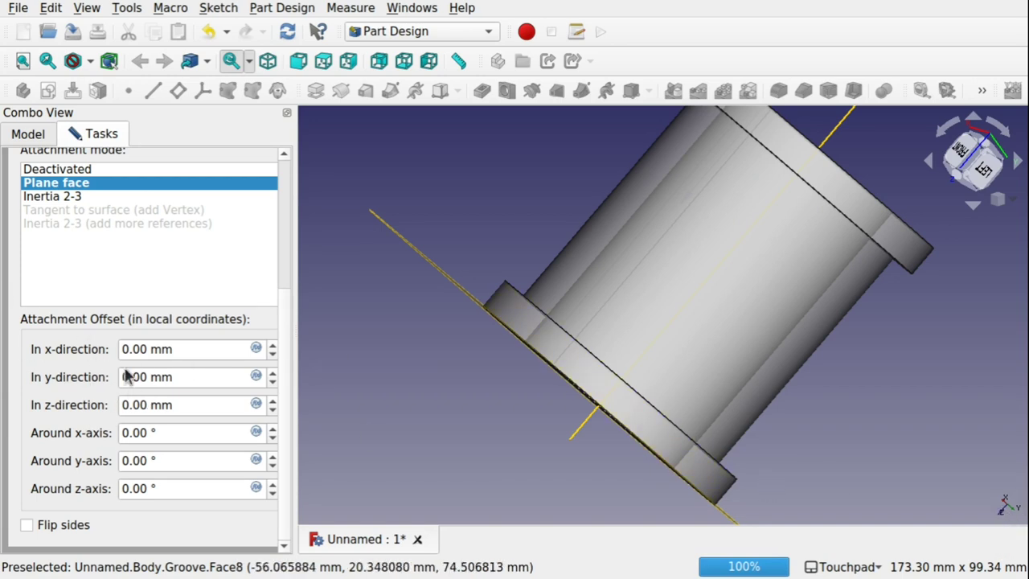
{"action": "left_click", "coordinate": [187, 404]}
{"action": "scroll", "coordinate": [188, 405], "scroll_direction": "up", "scroll_amount": 1}
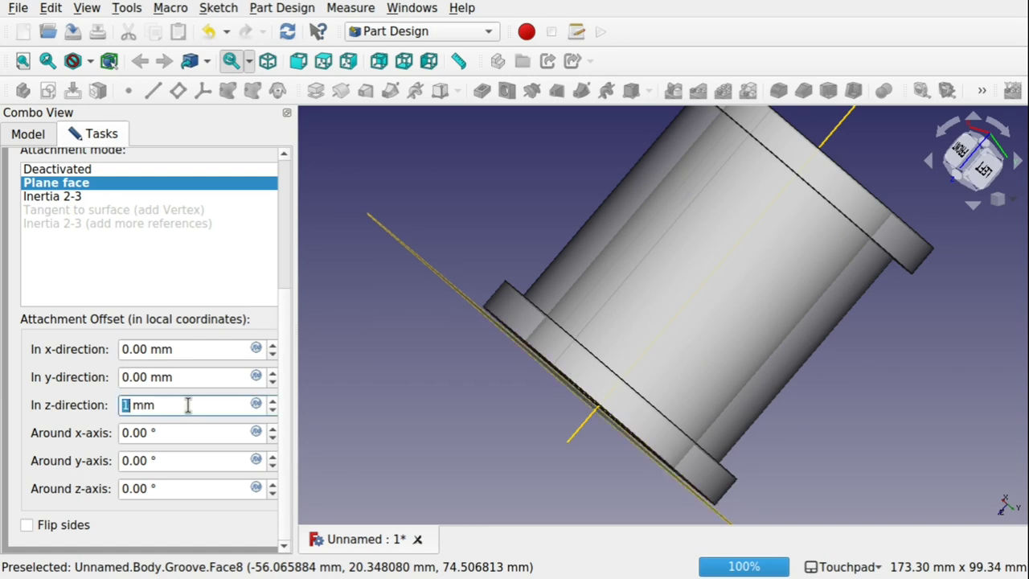
{"action": "scroll", "coordinate": [188, 404], "scroll_direction": "up", "scroll_amount": 4}
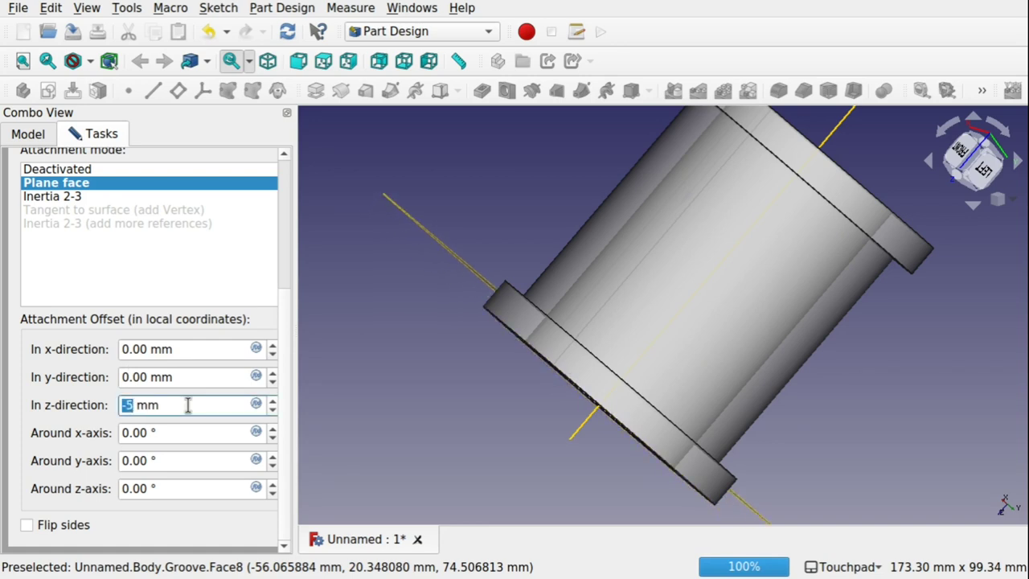
{"action": "left_click_drag", "start_coordinate": [310, 400], "coordinate": [374, 402], "text": "alt"}
{"action": "left_click_drag", "start_coordinate": [434, 376], "coordinate": [499, 418], "text": "alt"}
{"action": "middle_click_drag", "start_coordinate": [499, 418], "coordinate": [432, 410]}
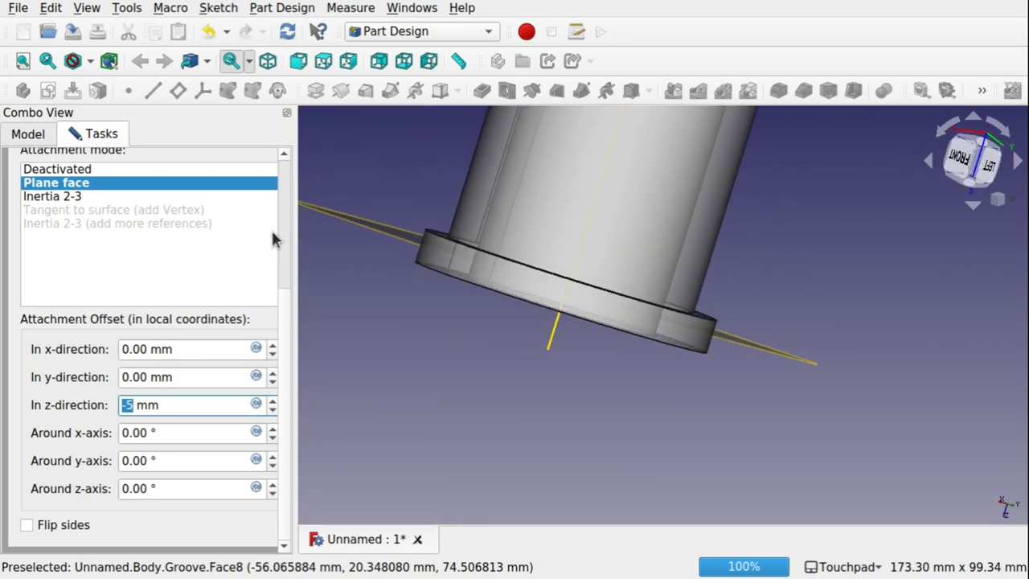
{"action": "scroll", "coordinate": [283, 243], "scroll_direction": "up", "scroll_amount": 5}
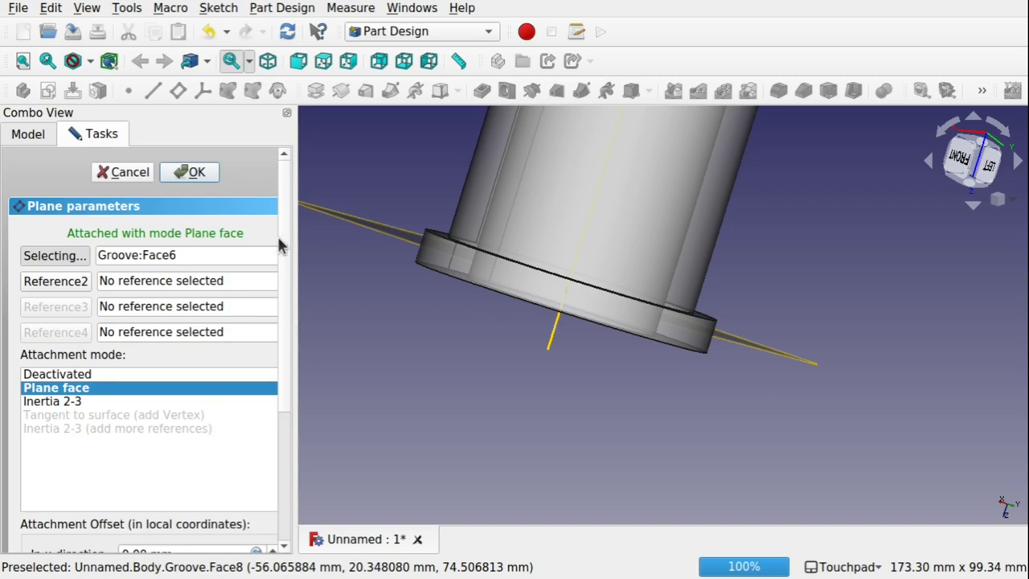
{"action": "left_click", "coordinate": [53, 259]}
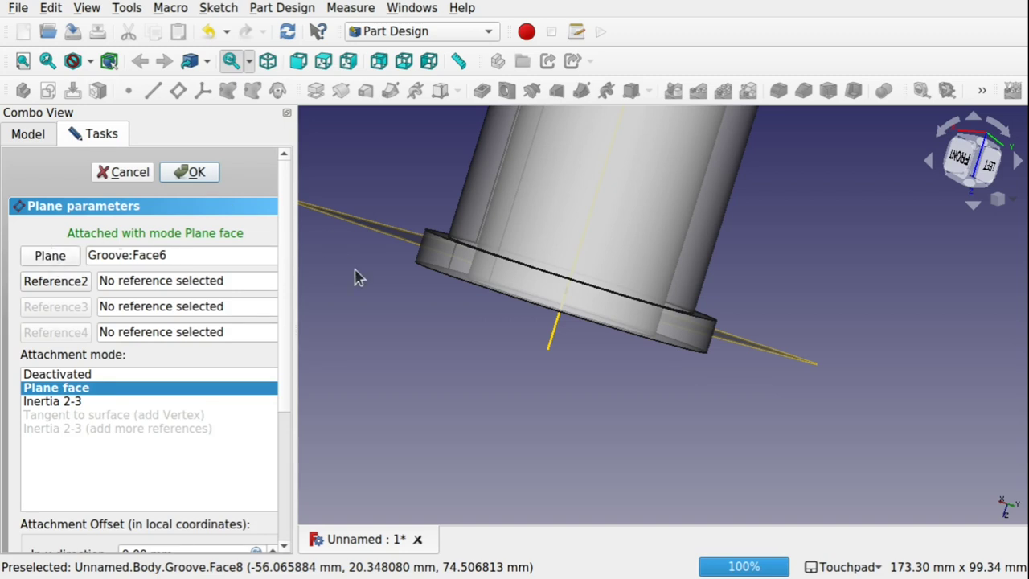
- Replace the datum plane's first reference with the outer circular edge of the flange's end face, attached in Concentric mode
{"action": "left_click", "coordinate": [505, 299]}
{"action": "left_click_drag", "start_coordinate": [504, 297], "coordinate": [541, 282], "text": "shift"}
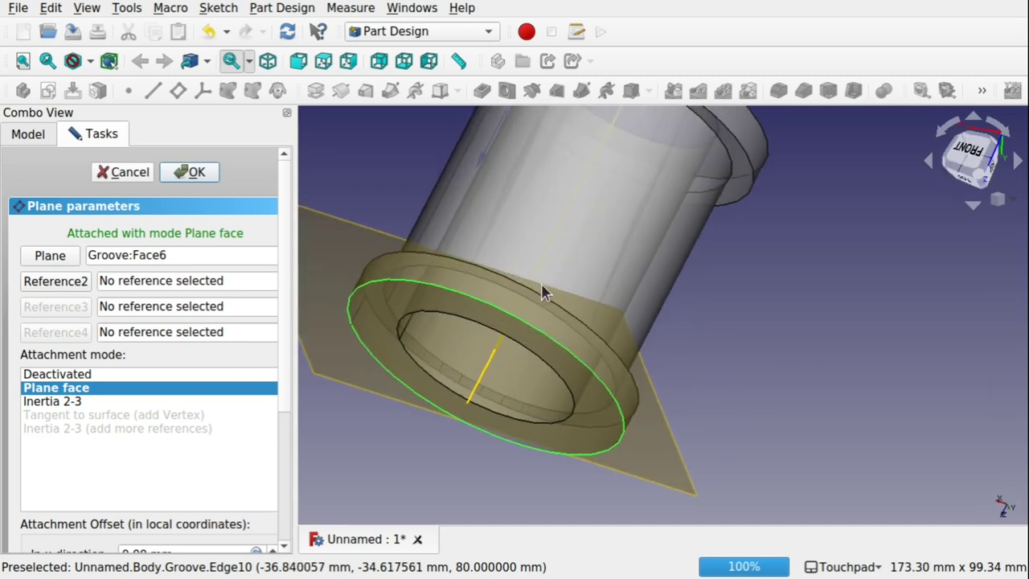
{"action": "left_click", "coordinate": [50, 257]}
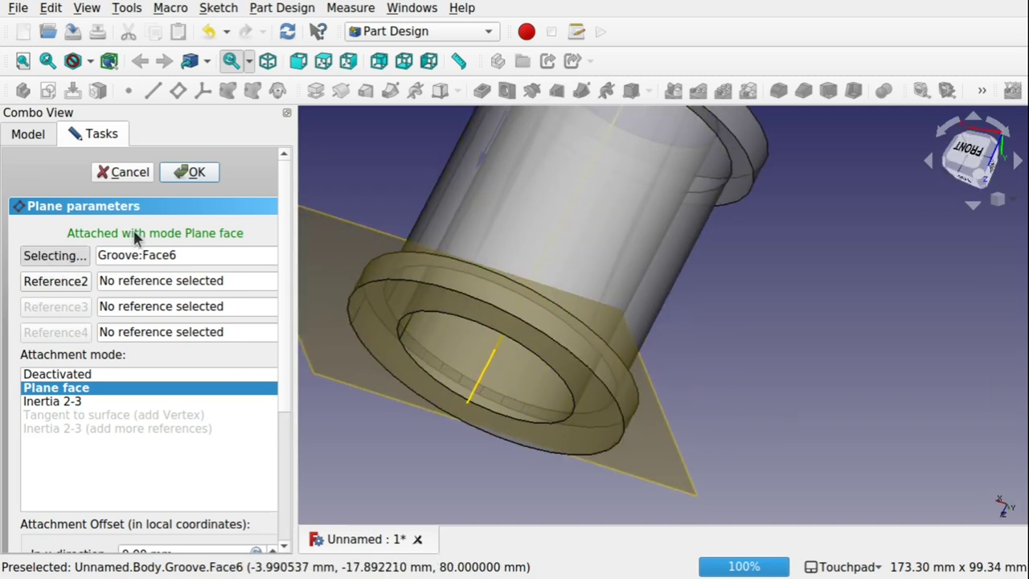
{"action": "left_click", "coordinate": [485, 310]}
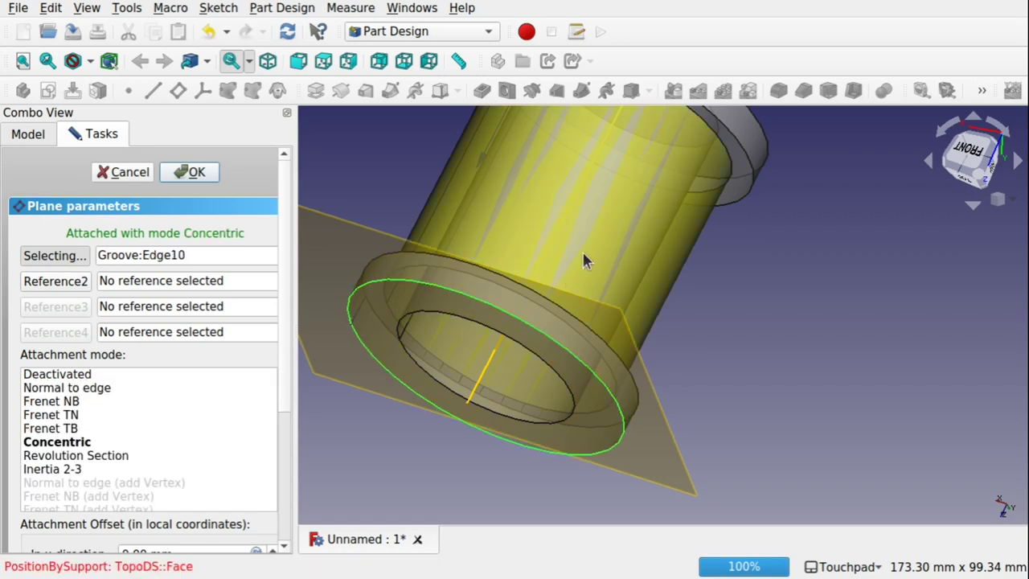
{"action": "left_click_drag", "start_coordinate": [583, 253], "coordinate": [562, 288], "text": "shift"}
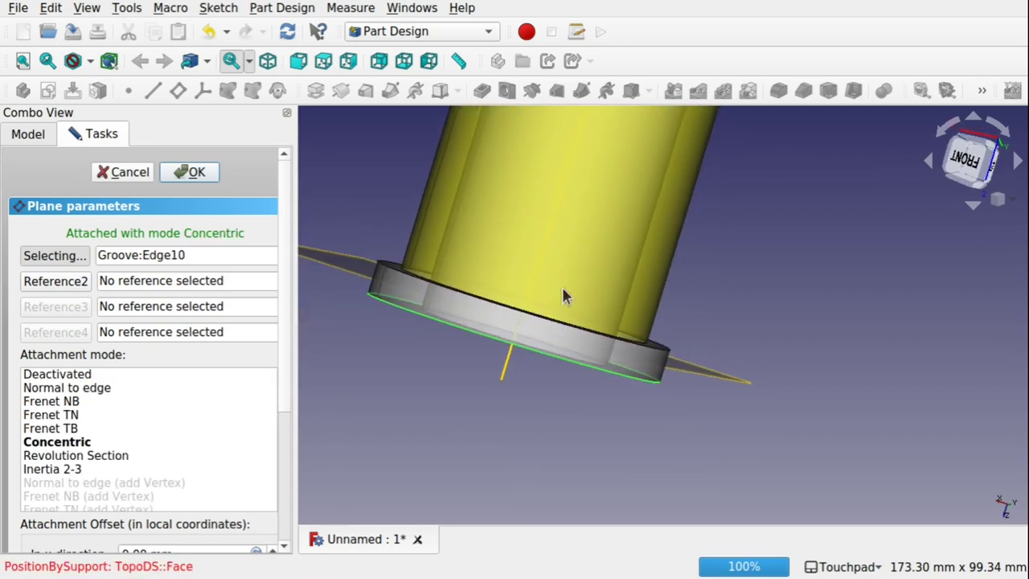
- Set the datum plane's z-direction attachment offset to 0 and check its position against the flange's end face
{"action": "scroll", "coordinate": [288, 449], "scroll_direction": "down", "scroll_amount": 5}
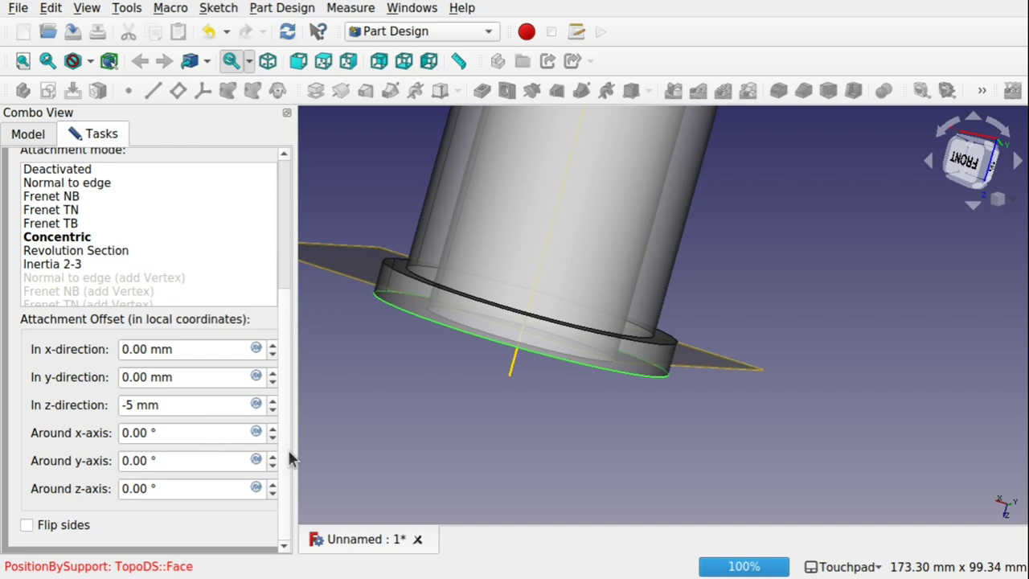
{"action": "left_click", "coordinate": [167, 404]}
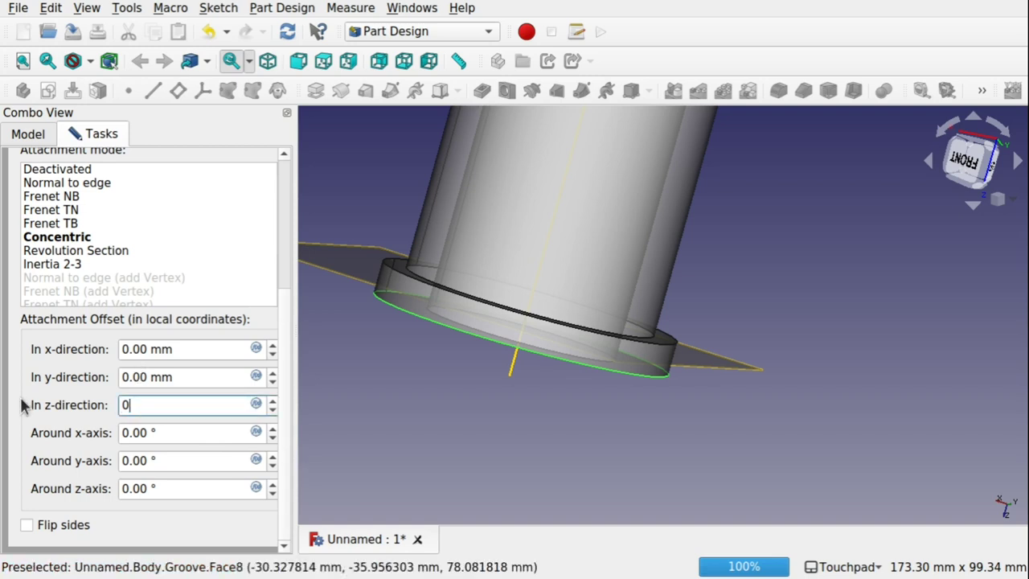
{"action": "scroll", "coordinate": [281, 233], "scroll_direction": "up", "scroll_amount": 5}
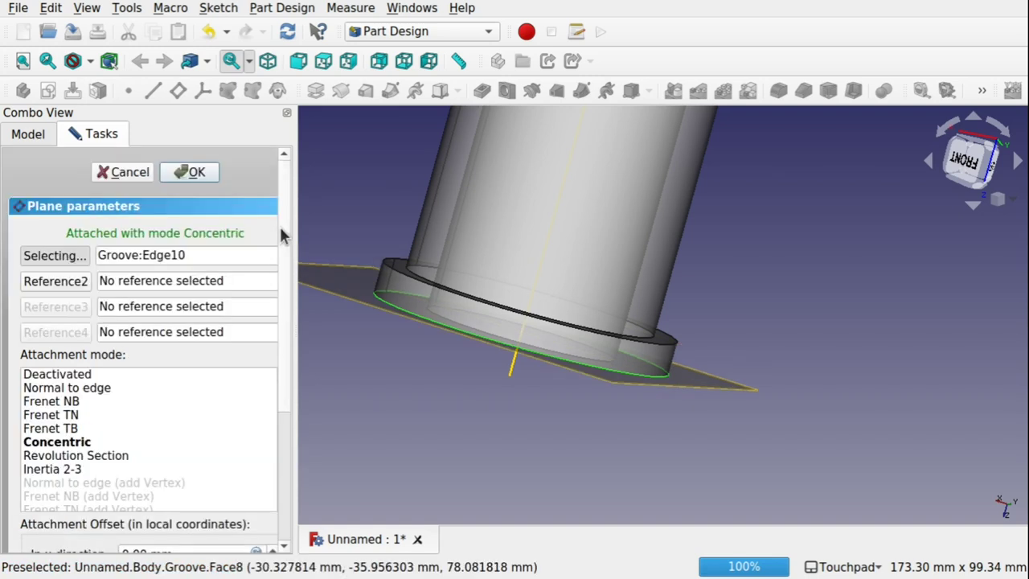
{"action": "left_click_drag", "start_coordinate": [539, 349], "coordinate": [462, 362], "text": "alt"}
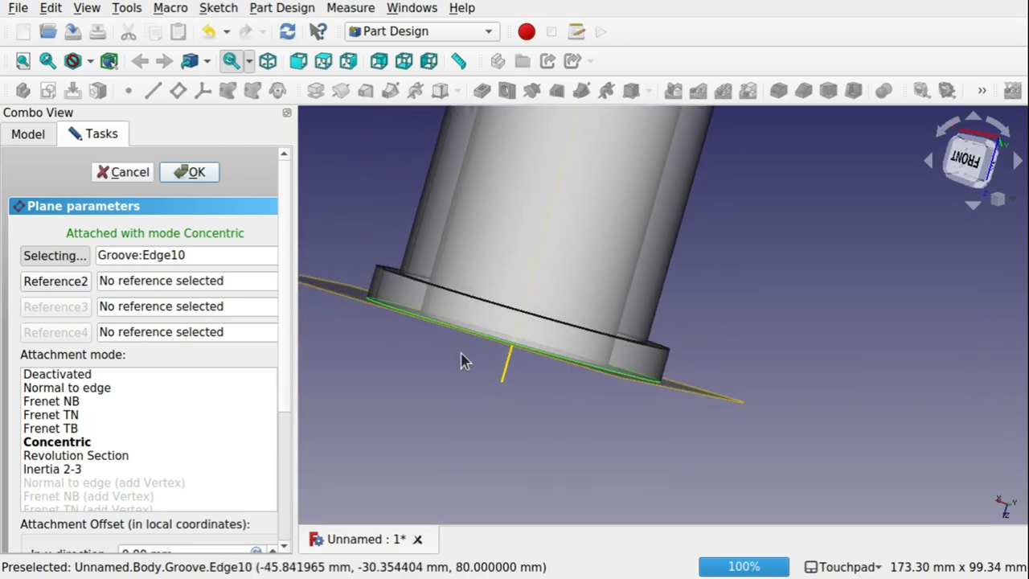
- Add the opposite outer circular edge of the same flange as second reference, attached in Inertia 2-3 mode, and accept the plane
{"action": "left_click", "coordinate": [52, 284]}
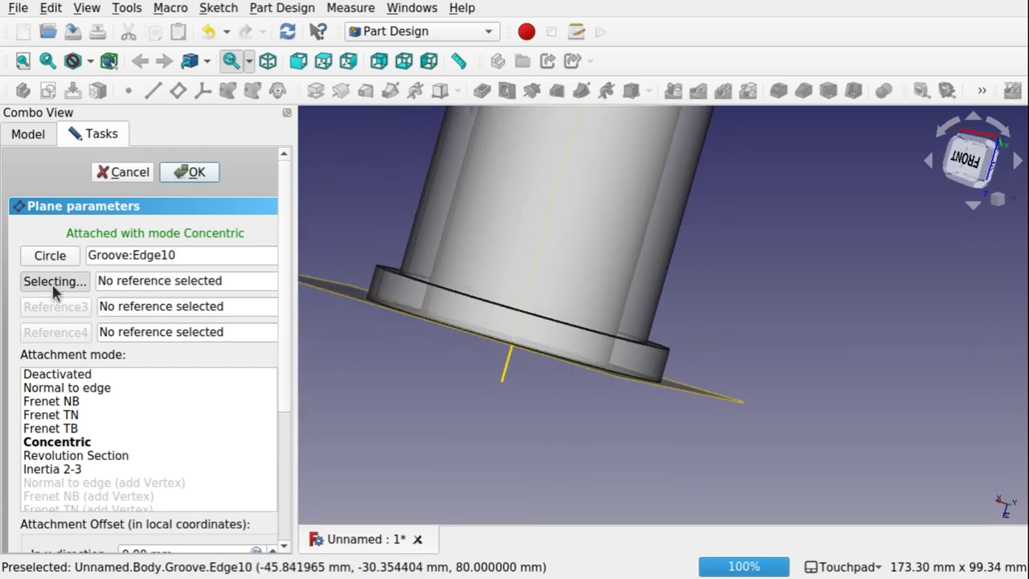
{"action": "left_click", "coordinate": [554, 322]}
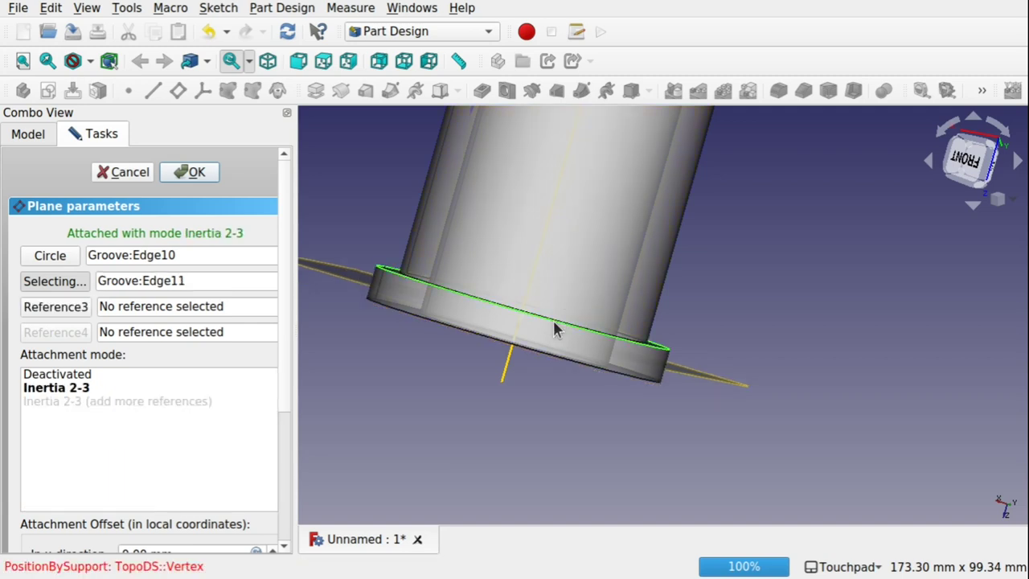
{"action": "left_click_drag", "start_coordinate": [553, 322], "coordinate": [698, 335], "text": "alt"}
{"action": "left_click", "coordinate": [189, 173]}
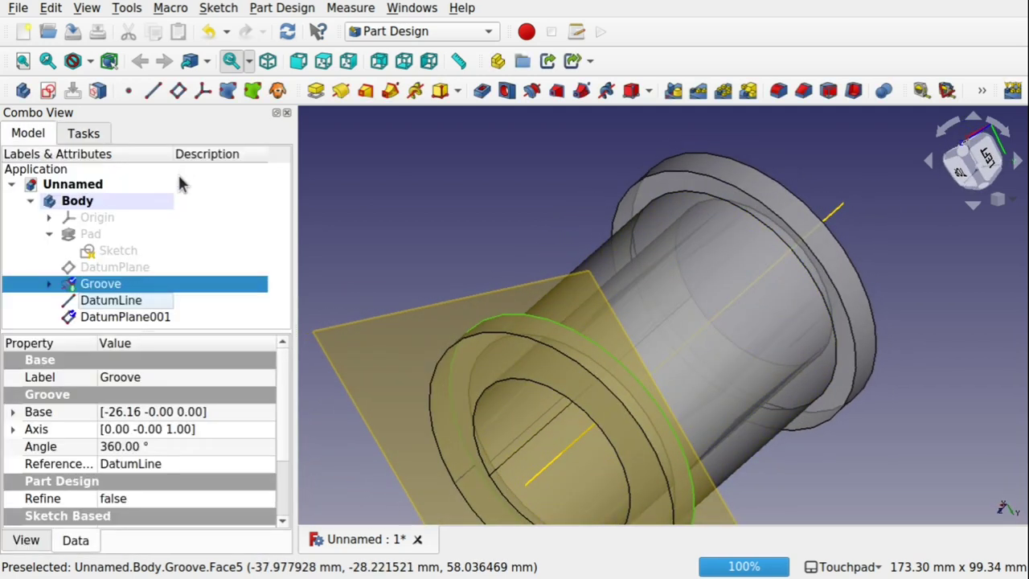
- Set the transparency of the new datum plane in the flange to 23 and deselect it
{"action": "left_click", "coordinate": [128, 320]}
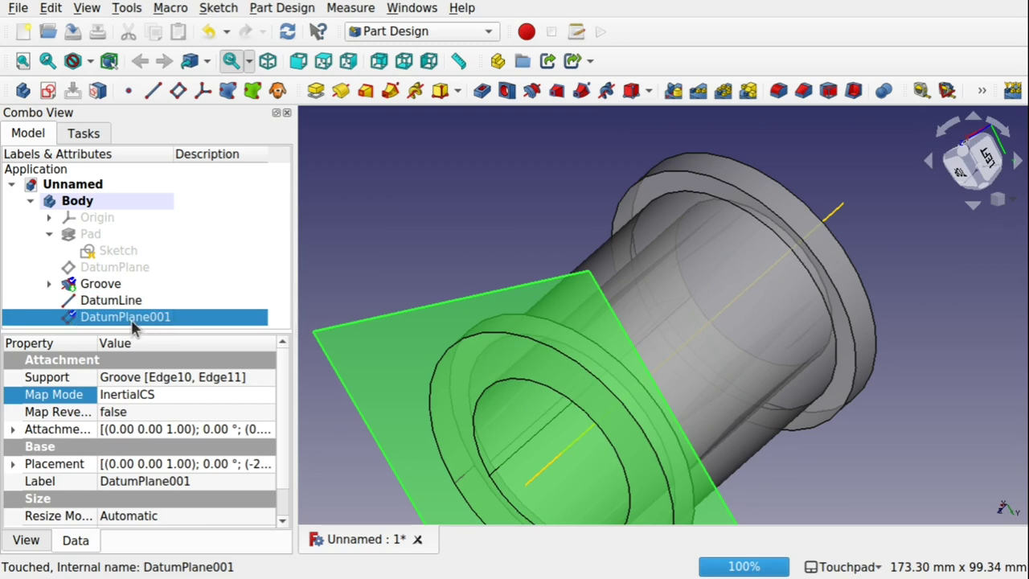
{"action": "left_click", "coordinate": [26, 541]}
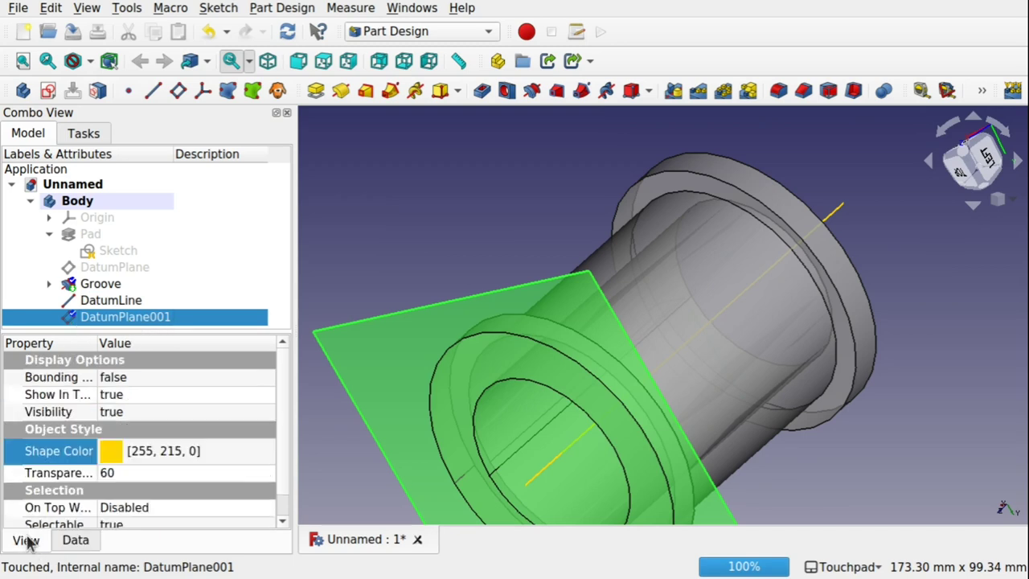
{"action": "left_click", "coordinate": [141, 474]}
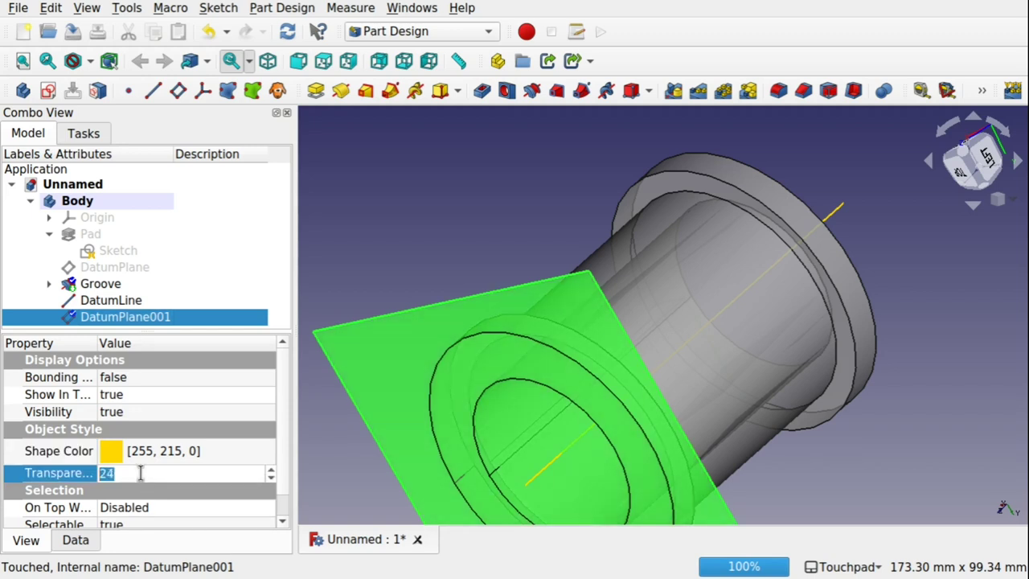
{"action": "left_click", "coordinate": [483, 226]}
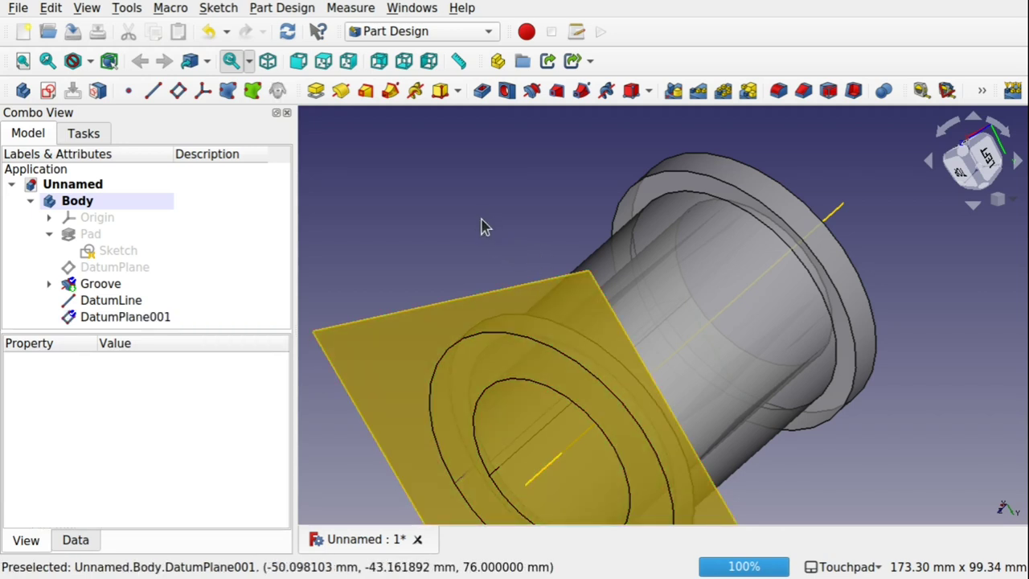
- Create a new sketch on the datum plane inside the flange
{"action": "left_click_drag", "start_coordinate": [664, 360], "coordinate": [758, 287], "text": "shift"}
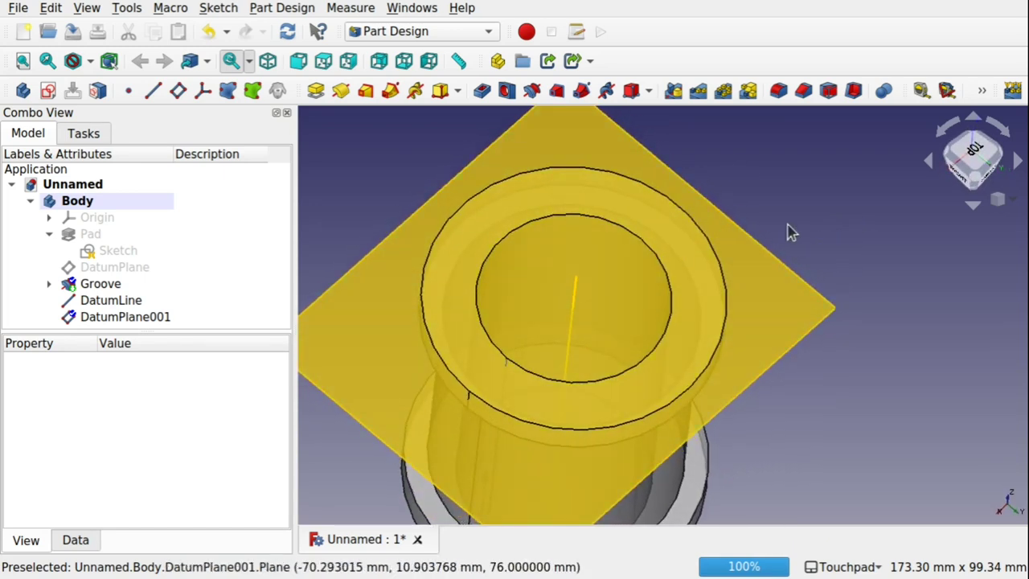
{"action": "left_click_drag", "start_coordinate": [718, 260], "coordinate": [555, 191], "text": "alt"}
{"action": "left_click", "coordinate": [681, 230]}
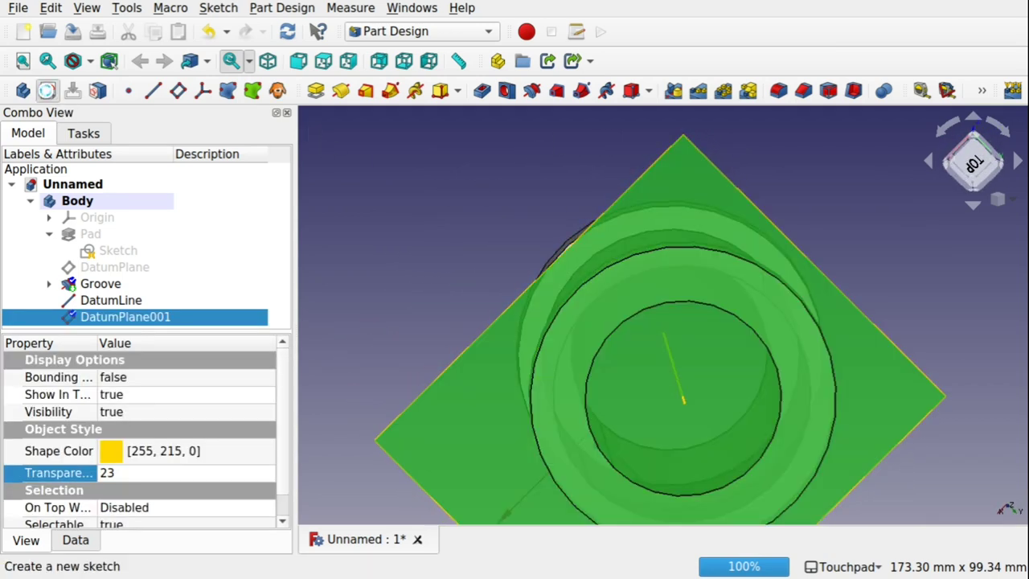
{"action": "left_click", "coordinate": [47, 90]}
- Inspect the flange around the empty sketch and section the model view at the sketch plane
{"action": "middle_click_drag", "start_coordinate": [749, 211], "coordinate": [725, 309]}
{"action": "mouse_move", "coordinate": [701, 241]}
{"action": "middle_mouse_down"}
{"action": "mouse_move", "coordinate": [712, 351]}
{"action": "mouse_move", "coordinate": [719, 328]}
{"action": "mouse_move", "coordinate": [691, 258]}
{"action": "mouse_move", "coordinate": [710, 250]}
{"action": "middle_mouse_up"}
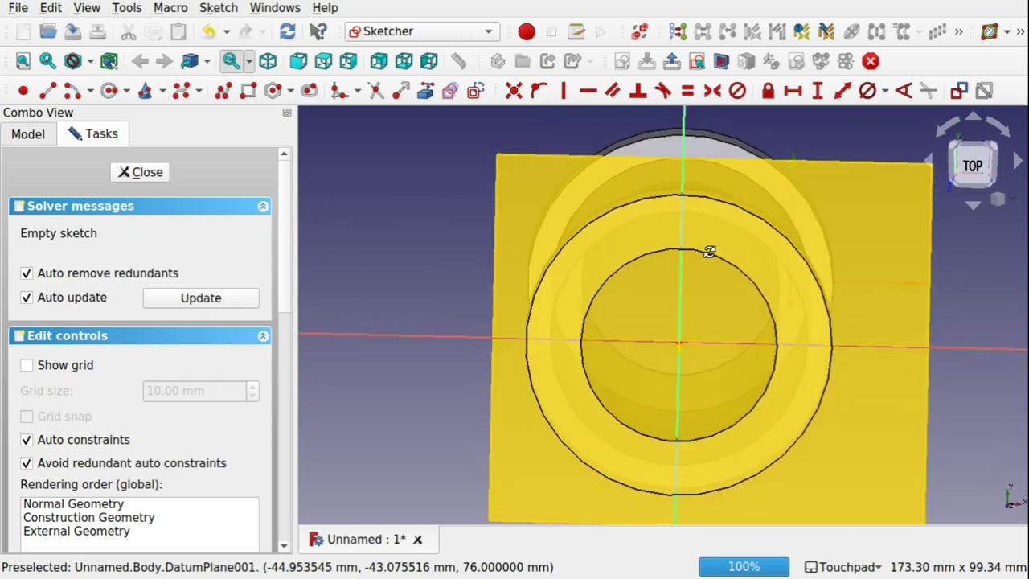
{"action": "scroll", "coordinate": [707, 204], "scroll_direction": "up", "scroll_amount": 2}
{"action": "scroll", "coordinate": [707, 205], "scroll_direction": "down", "scroll_amount": 2}
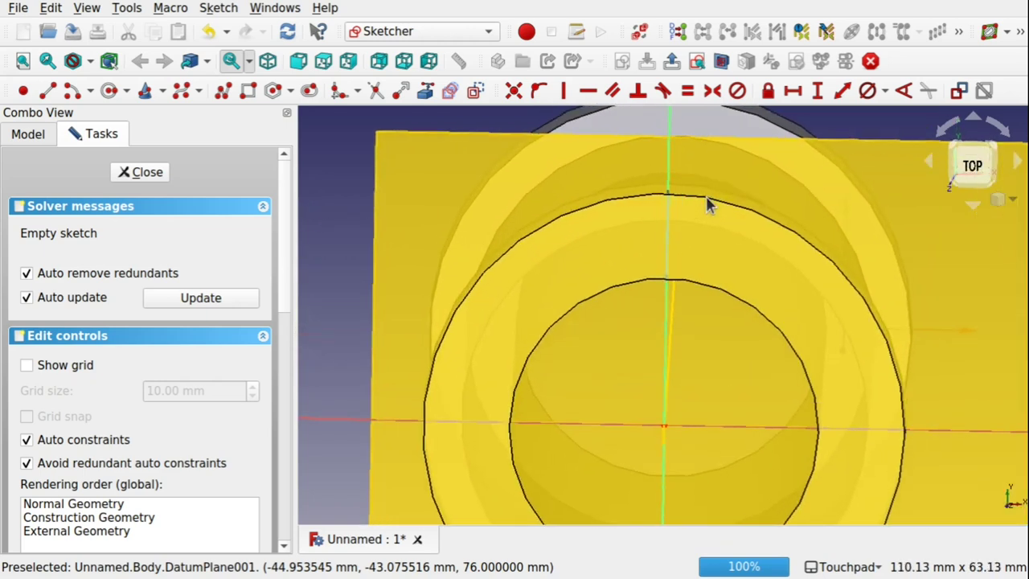
{"action": "mouse_move", "coordinate": [710, 202]}
{"action": "middle_mouse_down"}
{"action": "mouse_move", "coordinate": [689, 221]}
{"action": "mouse_move", "coordinate": [696, 234]}
{"action": "mouse_move", "coordinate": [723, 234]}
{"action": "mouse_move", "coordinate": [694, 230]}
{"action": "mouse_move", "coordinate": [708, 291]}
{"action": "mouse_move", "coordinate": [705, 193]}
{"action": "mouse_move", "coordinate": [702, 244]}
{"action": "mouse_move", "coordinate": [680, 294]}
{"action": "middle_mouse_up"}
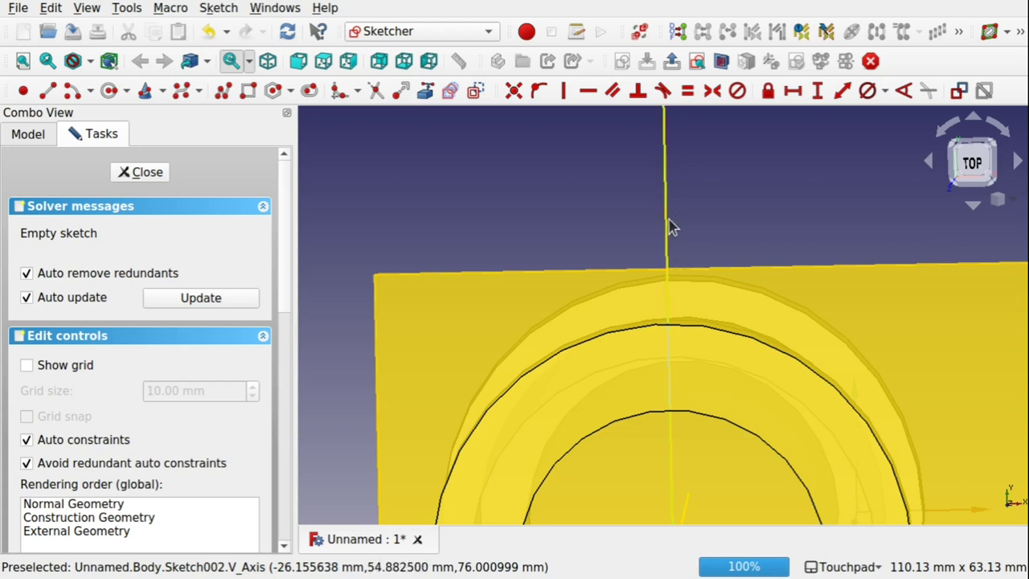
{"action": "middle_click_drag", "start_coordinate": [672, 227], "coordinate": [704, 318]}
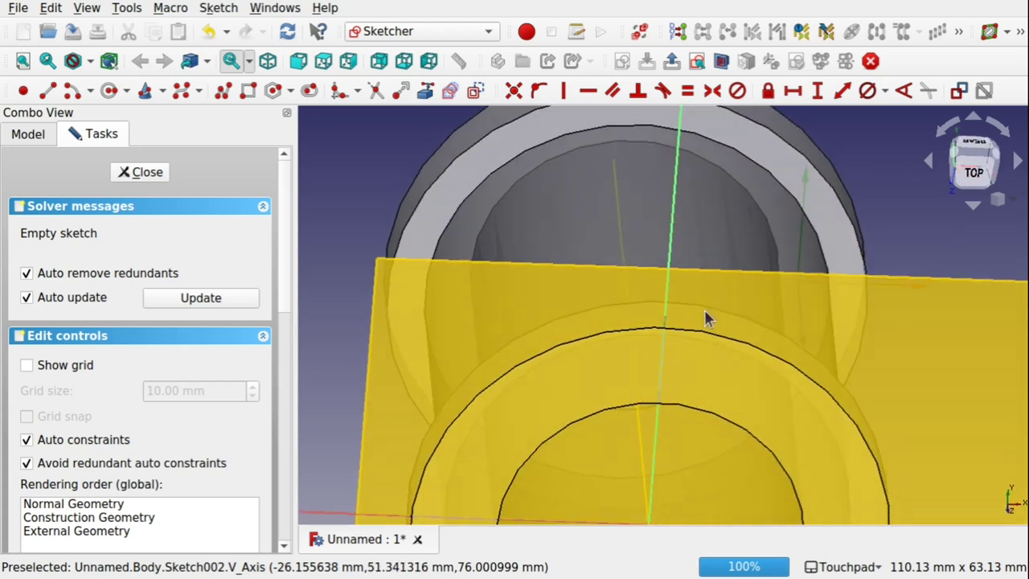
{"action": "left_click", "coordinate": [720, 64]}
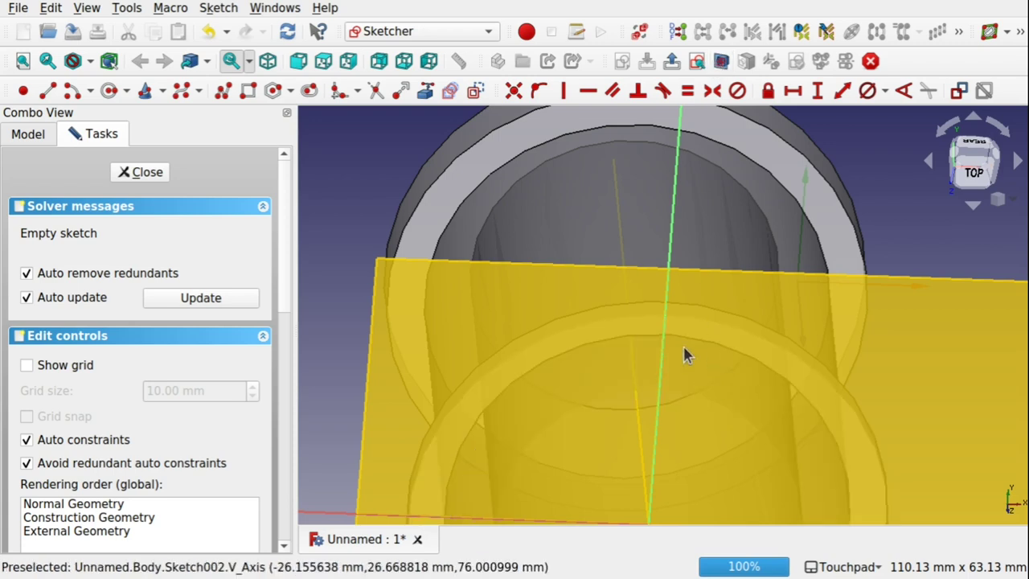
- Draw a circle of about 0.7 mm radius in the flange wall, just beside the upper part of the vertical axis
{"action": "left_click_drag", "start_coordinate": [683, 345], "coordinate": [674, 425], "text": "alt"}
{"action": "middle_click_drag", "start_coordinate": [675, 425], "coordinate": [707, 303]}
{"action": "scroll", "coordinate": [662, 320], "scroll_direction": "up", "scroll_amount": 6}
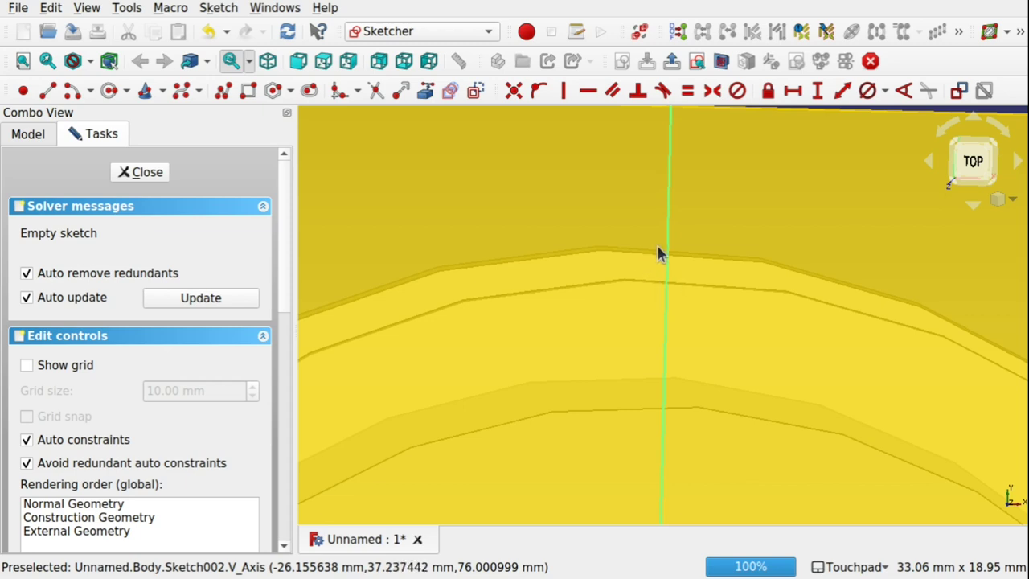
{"action": "middle_click_drag", "start_coordinate": [652, 369], "coordinate": [677, 273]}
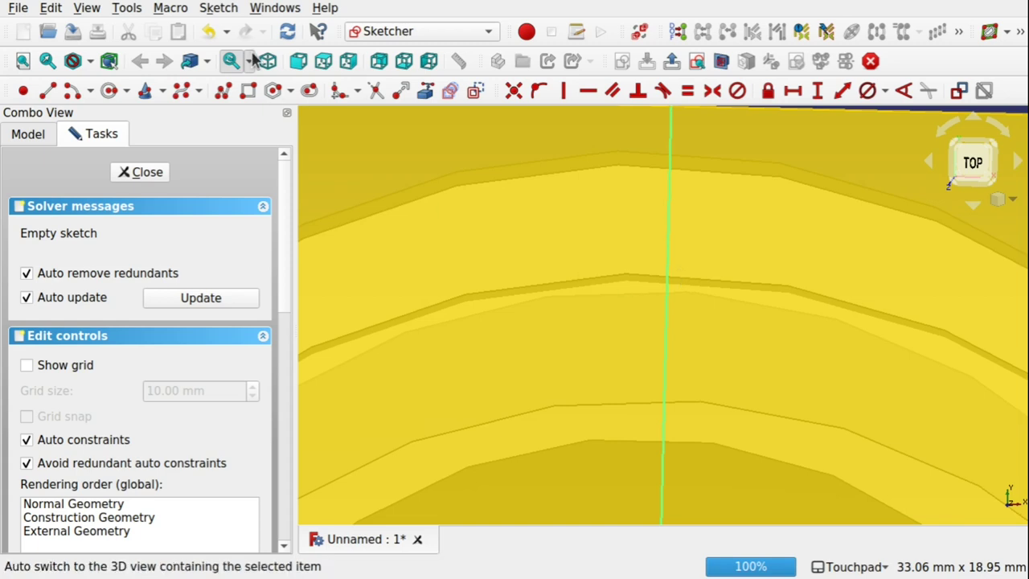
{"action": "left_click", "coordinate": [112, 98]}
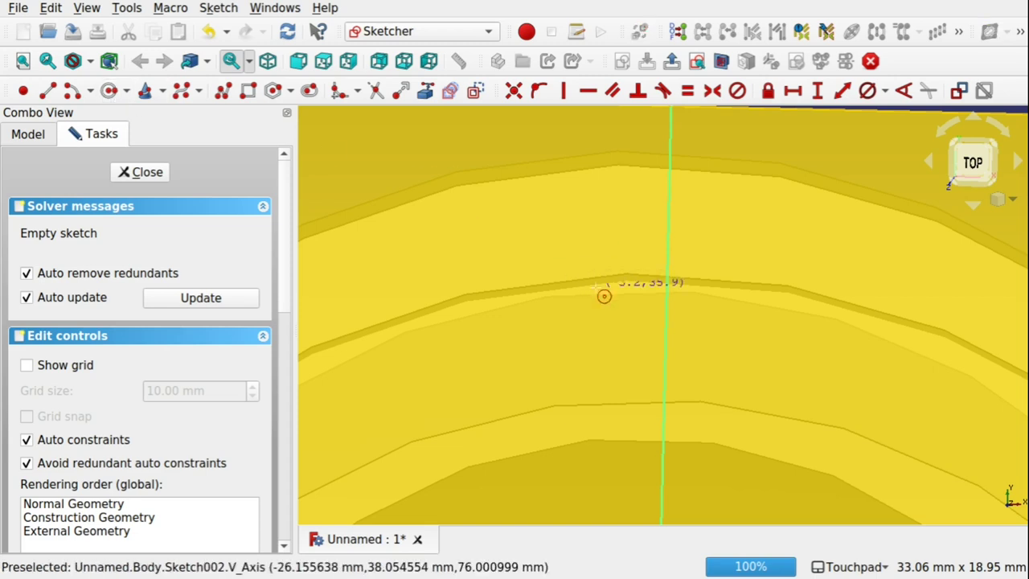
{"action": "left_click_drag", "start_coordinate": [647, 296], "coordinate": [646, 294], "text": "alt"}
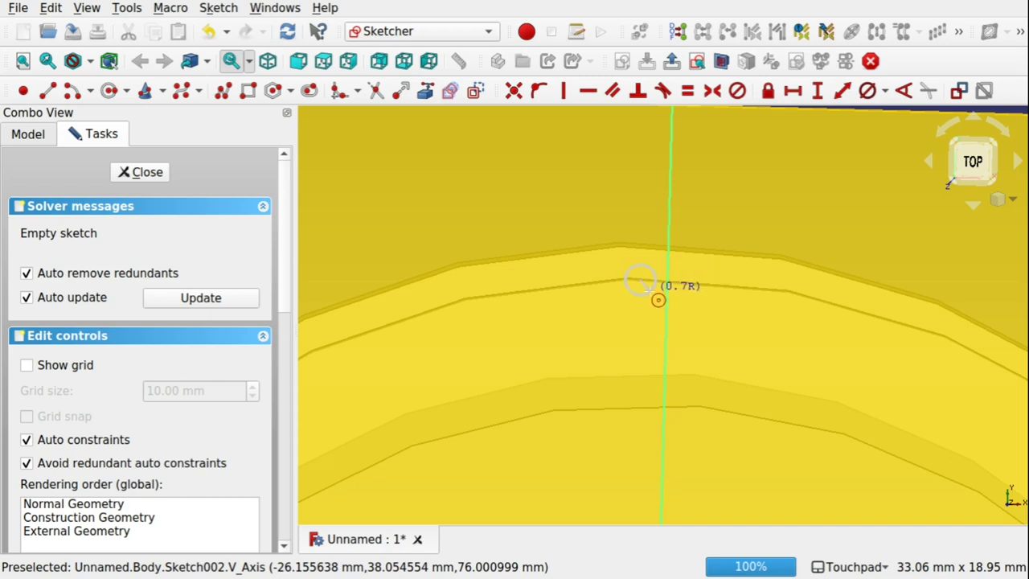
{"action": "left_click", "coordinate": [650, 293]}
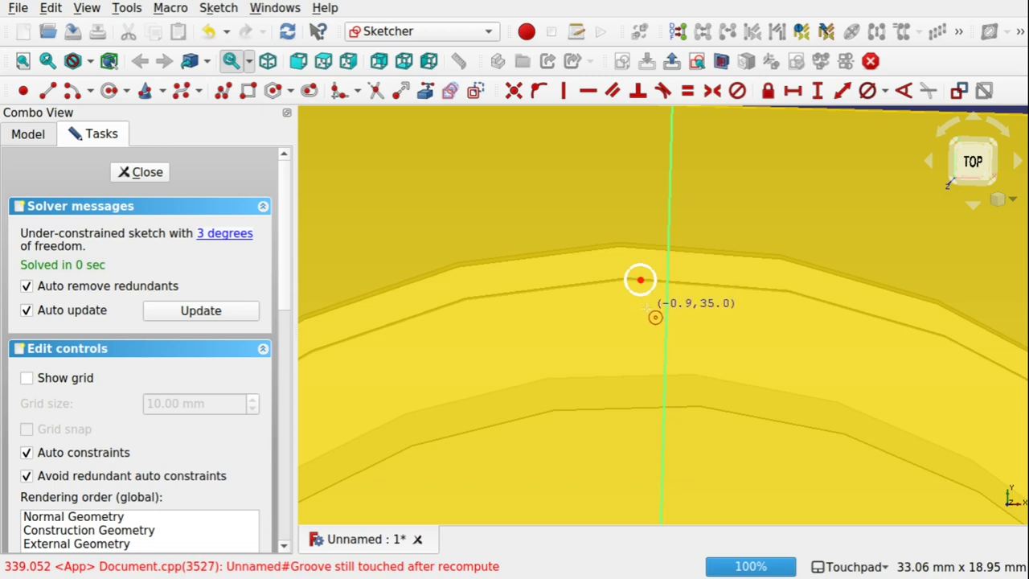
- Constrain the horizontal distance between the small circle's center and the vertical axis to -2 mm
{"action": "right_click", "coordinate": [640, 281]}
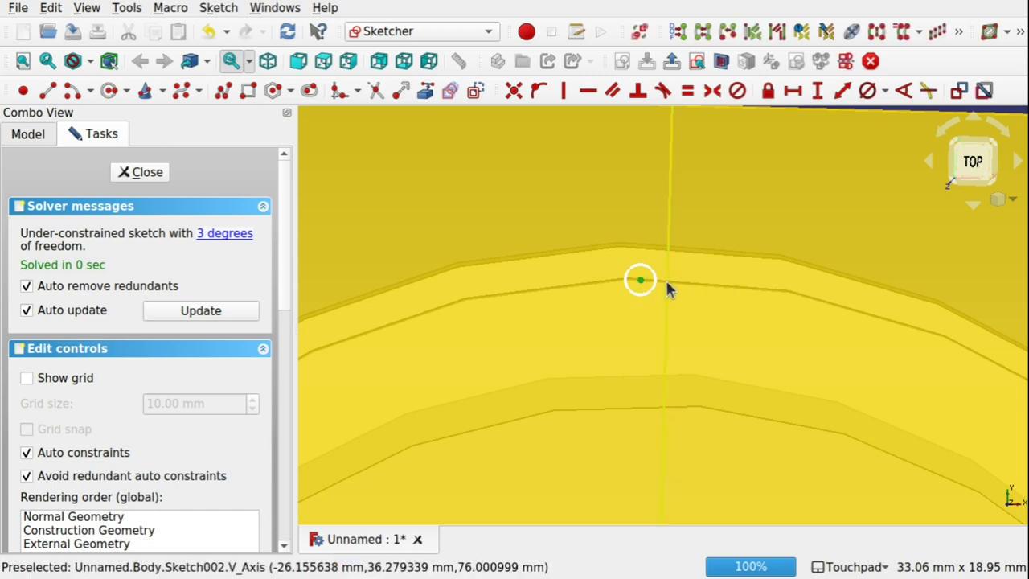
{"action": "left_click", "coordinate": [665, 281]}
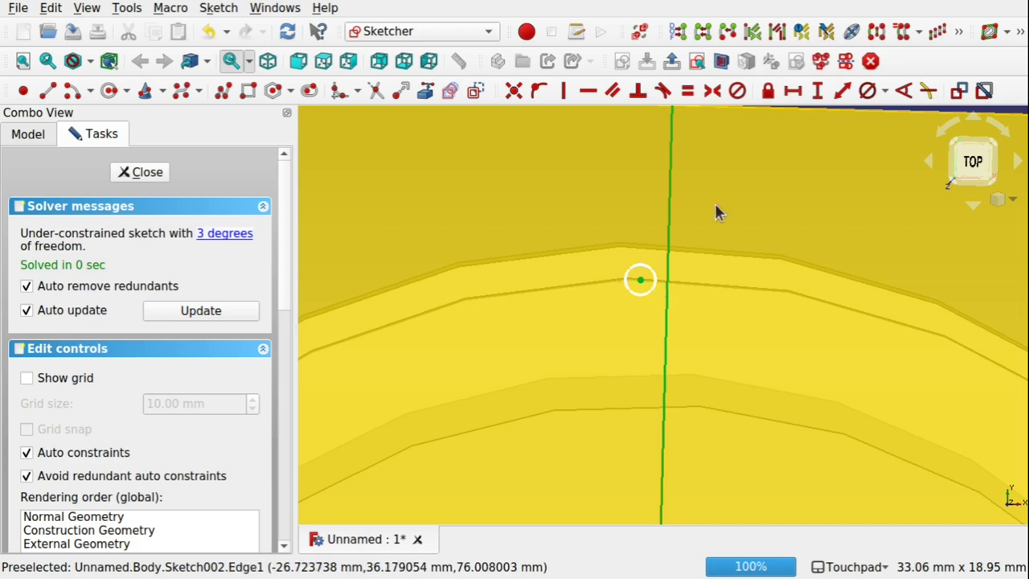
{"action": "left_click", "coordinate": [845, 93]}
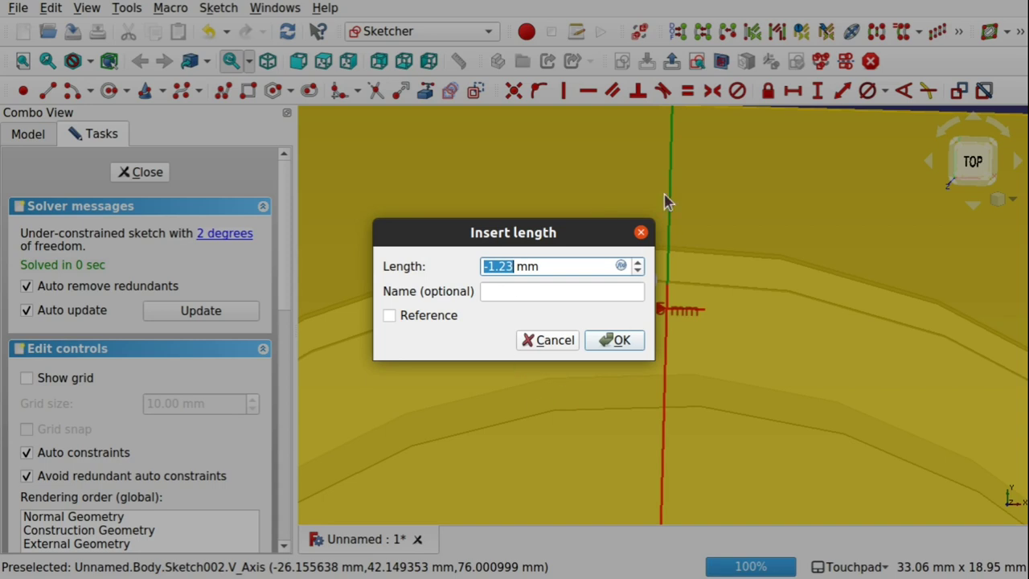
{"action": "type", "text": "2"}
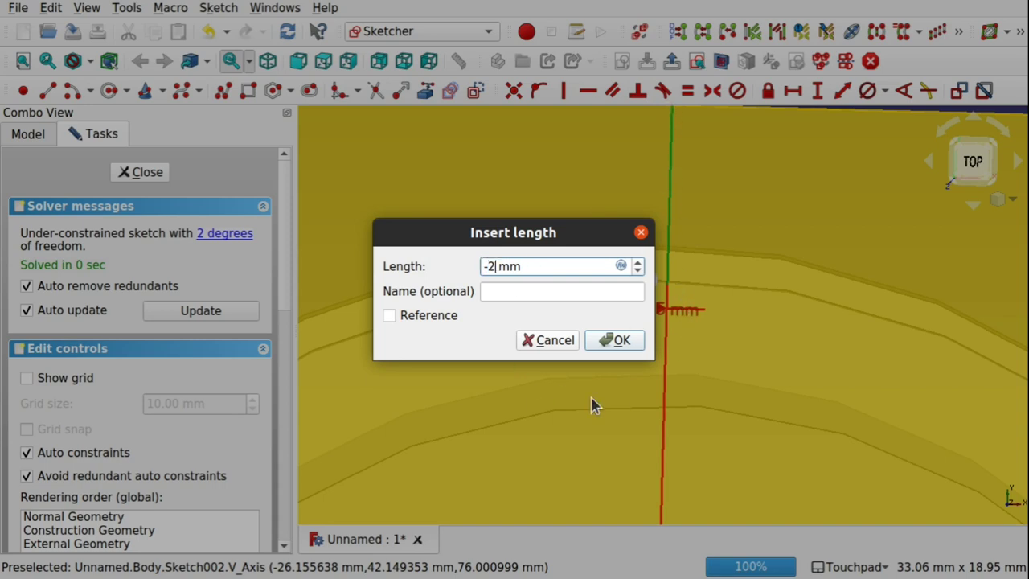
{"action": "key", "text": "Return"}
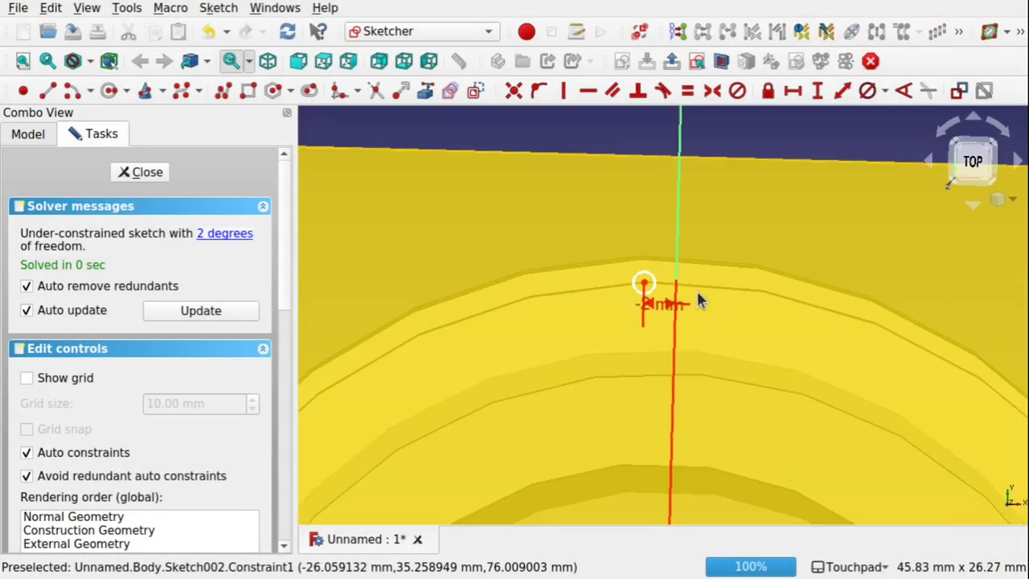
- Close the sketch and hide the datum plane in the flange to view the circle on the tube
{"action": "left_click", "coordinate": [137, 174]}
{"action": "left_click", "coordinate": [283, 320]}
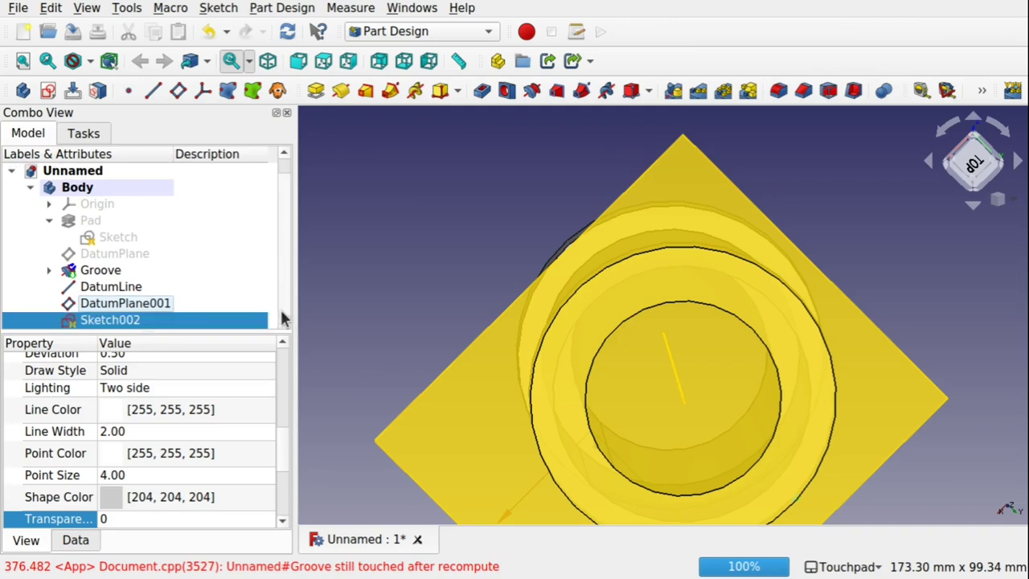
{"action": "left_click", "coordinate": [699, 207]}
{"action": "key", "text": "space"}
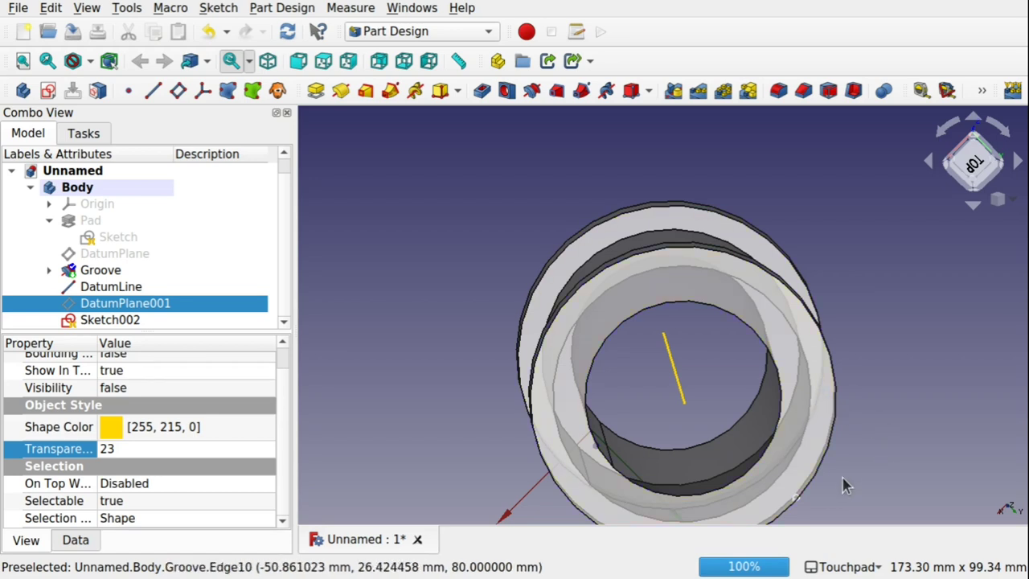
{"action": "left_click_drag", "start_coordinate": [842, 476], "coordinate": [700, 367], "text": "shift"}
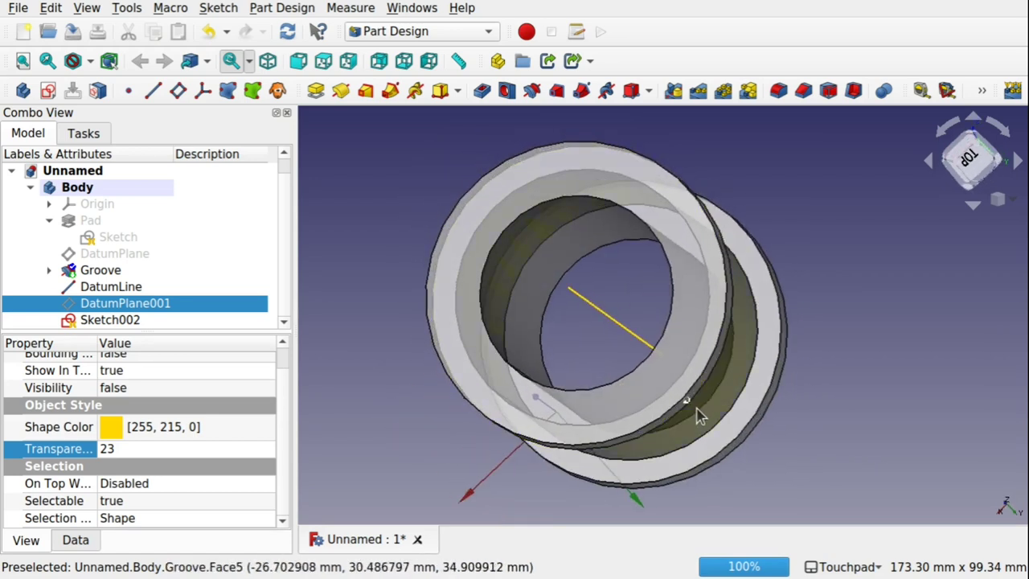
- Revolve the small circle's sketch 360° about the vertical sketch axis to form a ring in the flange's outer wall
{"action": "left_click", "coordinate": [967, 171]}
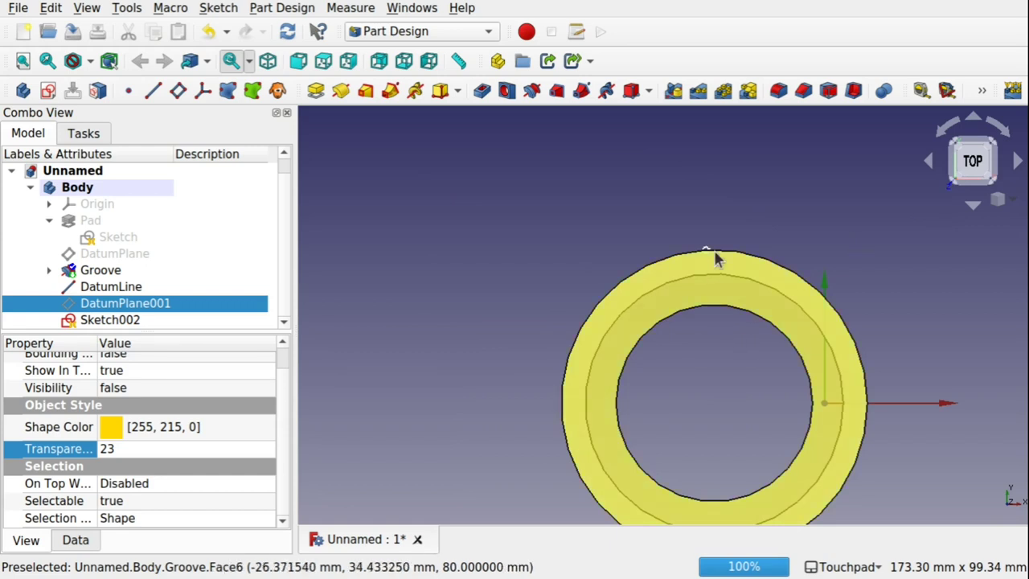
{"action": "middle_click_drag", "start_coordinate": [715, 252], "coordinate": [719, 264]}
{"action": "scroll", "coordinate": [712, 261], "scroll_direction": "up", "scroll_amount": 6}
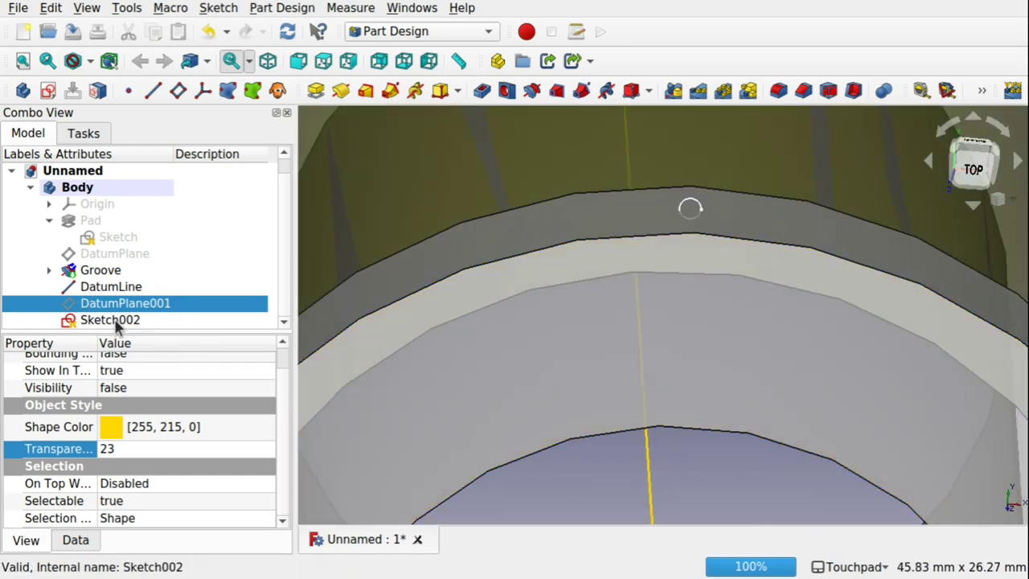
{"action": "left_click", "coordinate": [112, 320]}
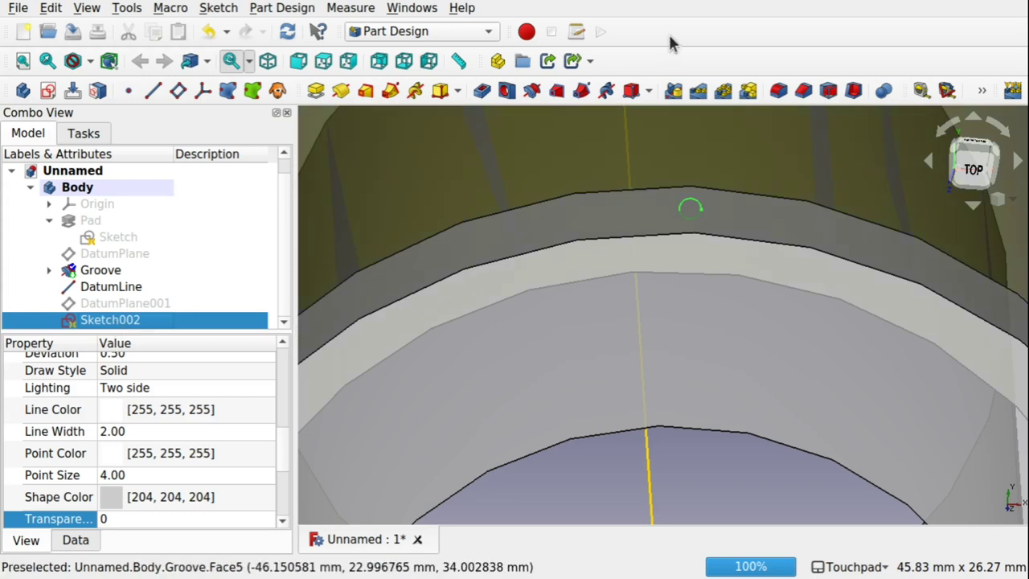
{"action": "left_click", "coordinate": [340, 91]}
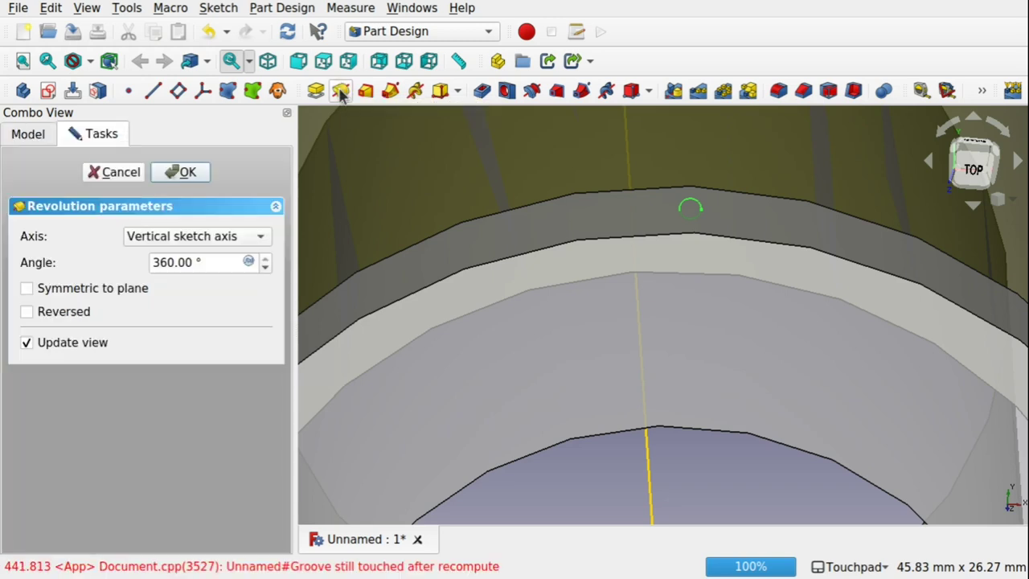
{"action": "left_click_drag", "start_coordinate": [688, 179], "coordinate": [716, 263], "text": "alt"}
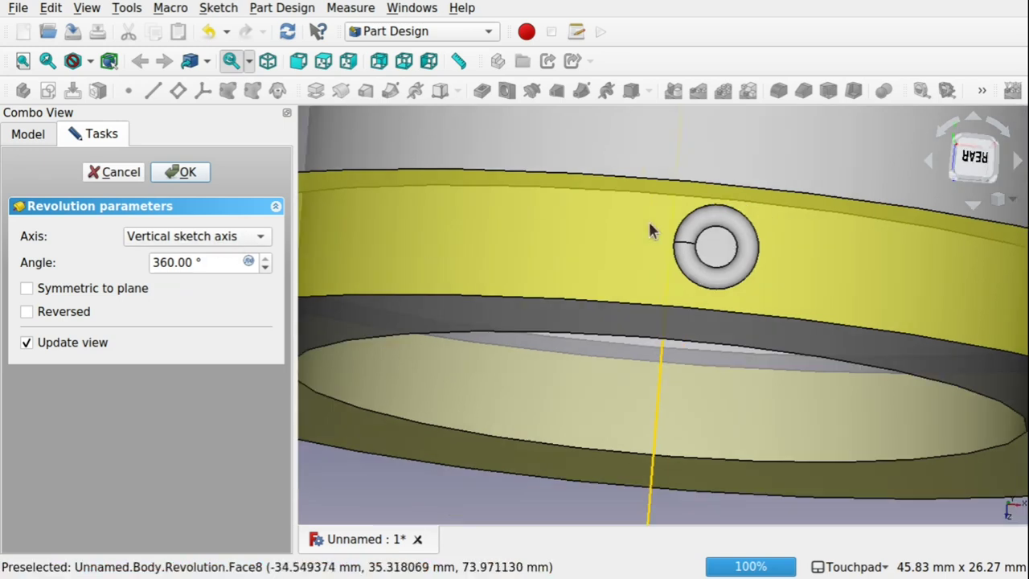
{"action": "middle_click_drag", "start_coordinate": [652, 230], "coordinate": [701, 266]}
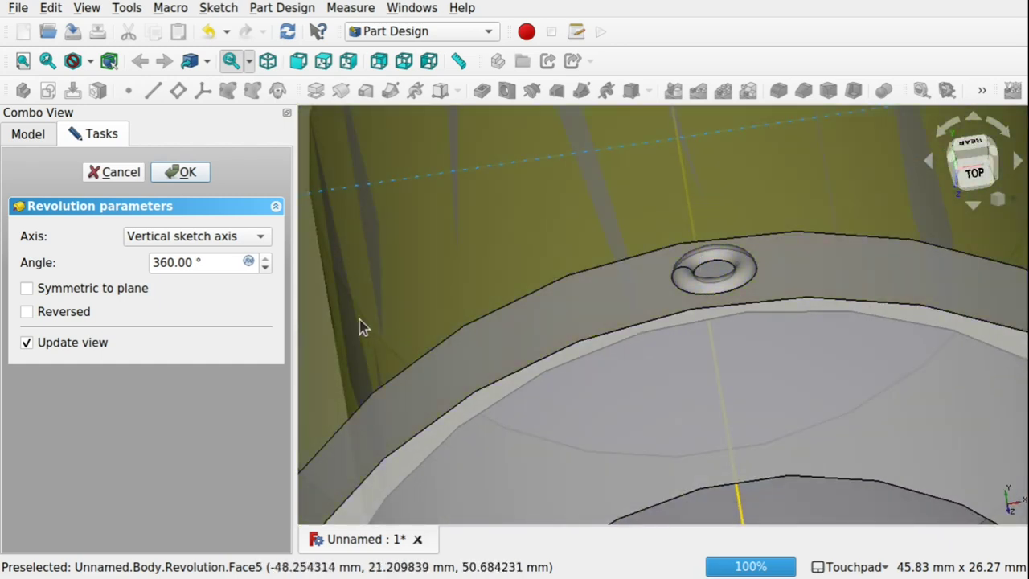
{"action": "left_click", "coordinate": [182, 172]}
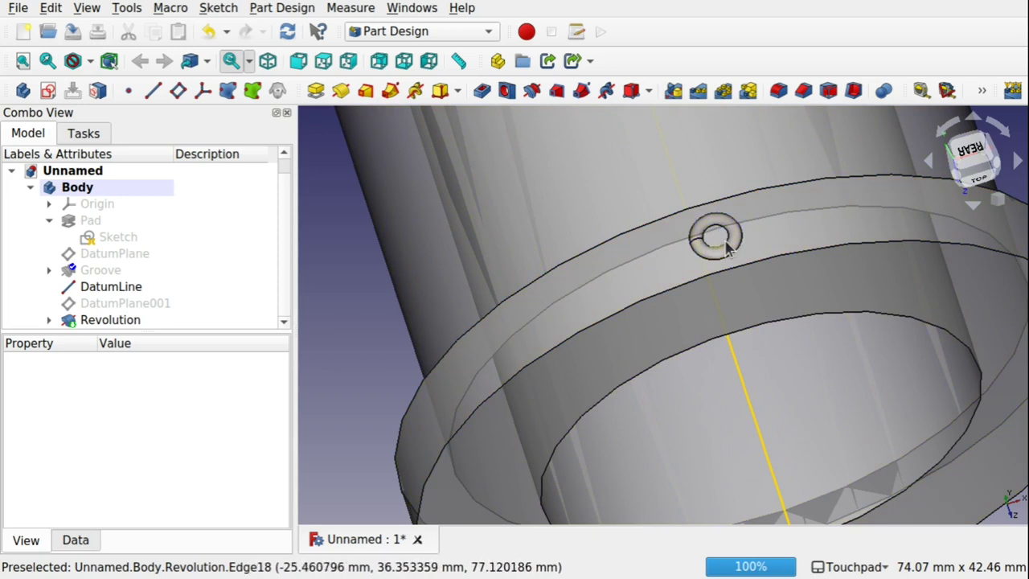
- Create a datum plane attached to the round face inside the ring with the Inertia 2-3 mode
{"action": "scroll", "coordinate": [727, 245], "scroll_direction": "up", "scroll_amount": 5}
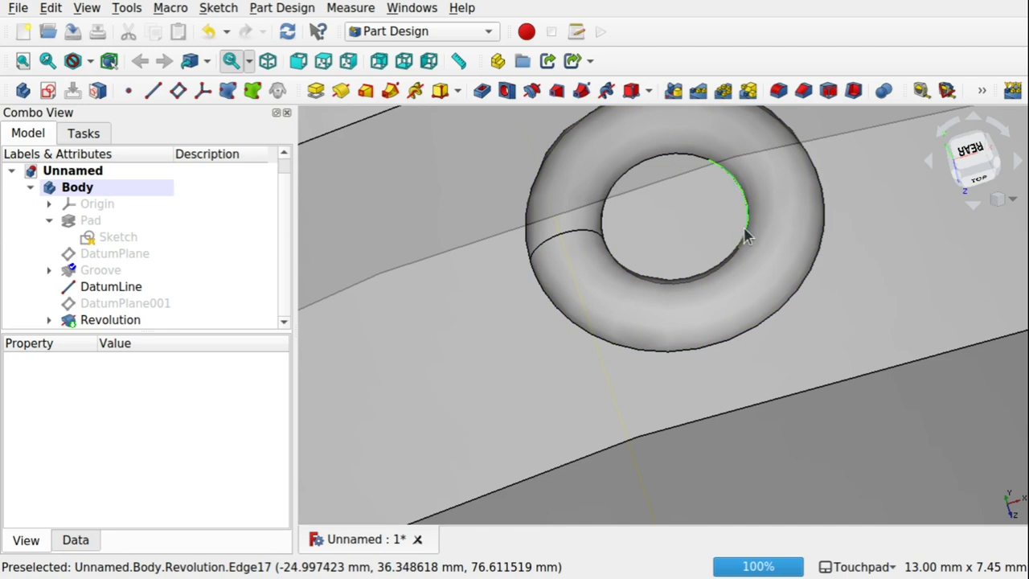
{"action": "double_click", "coordinate": [746, 233]}
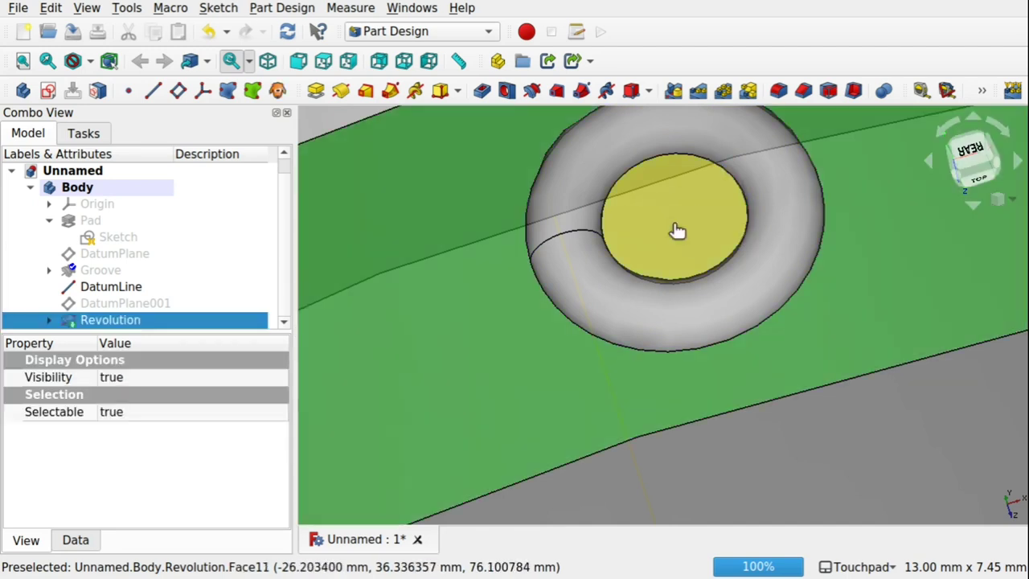
{"action": "left_click", "coordinate": [677, 232]}
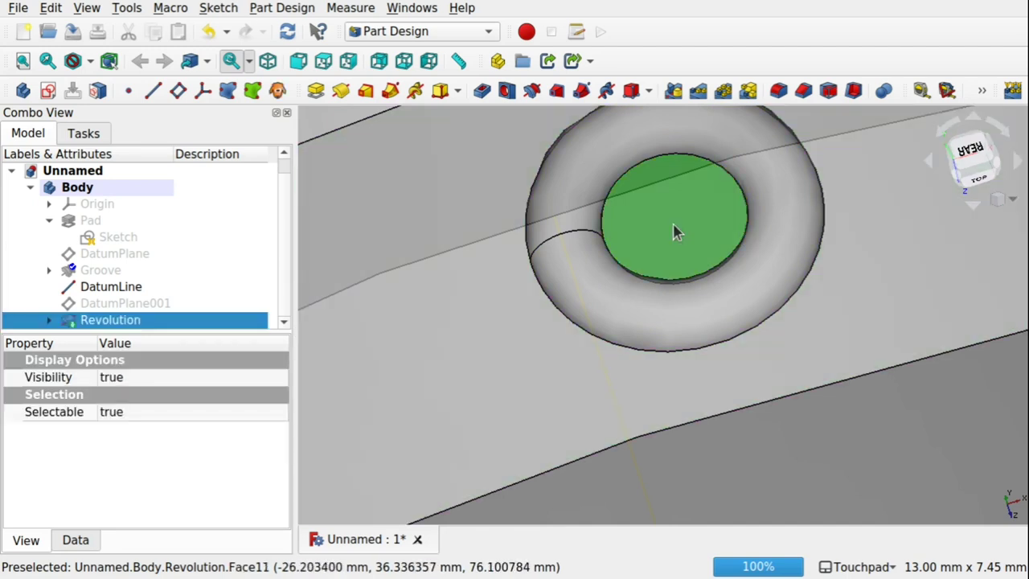
{"action": "left_click", "coordinate": [178, 91]}
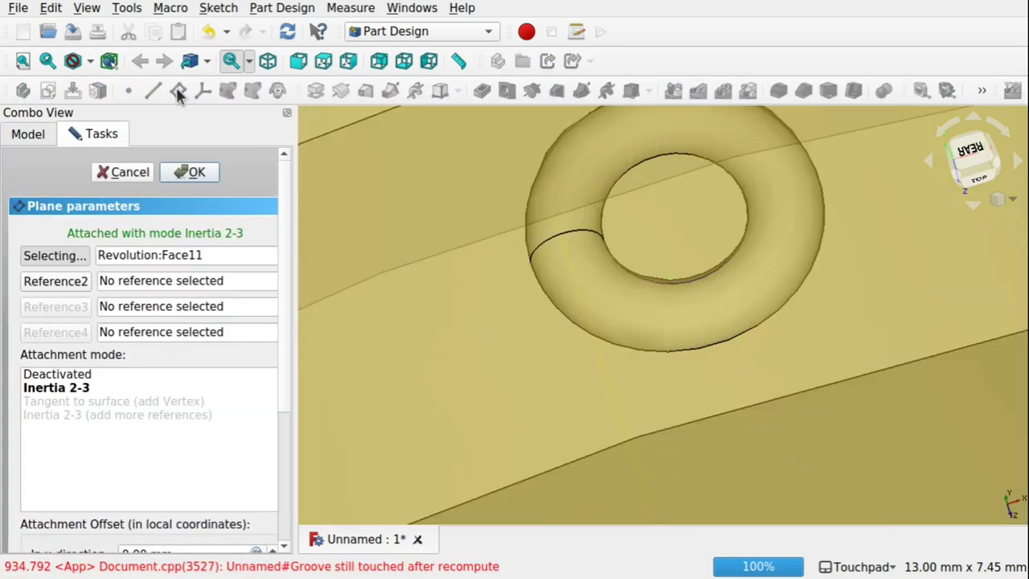
{"action": "scroll", "coordinate": [579, 286], "scroll_direction": "down", "scroll_amount": 10}
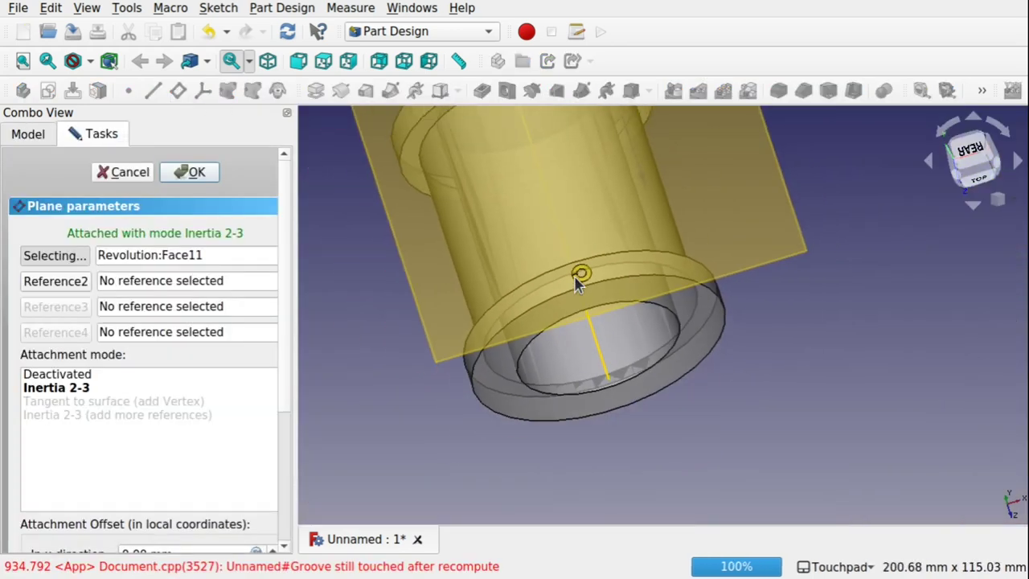
{"action": "left_click_drag", "start_coordinate": [574, 275], "coordinate": [586, 241], "text": "alt"}
{"action": "middle_click_drag", "start_coordinate": [587, 249], "coordinate": [581, 271], "text": "alt"}
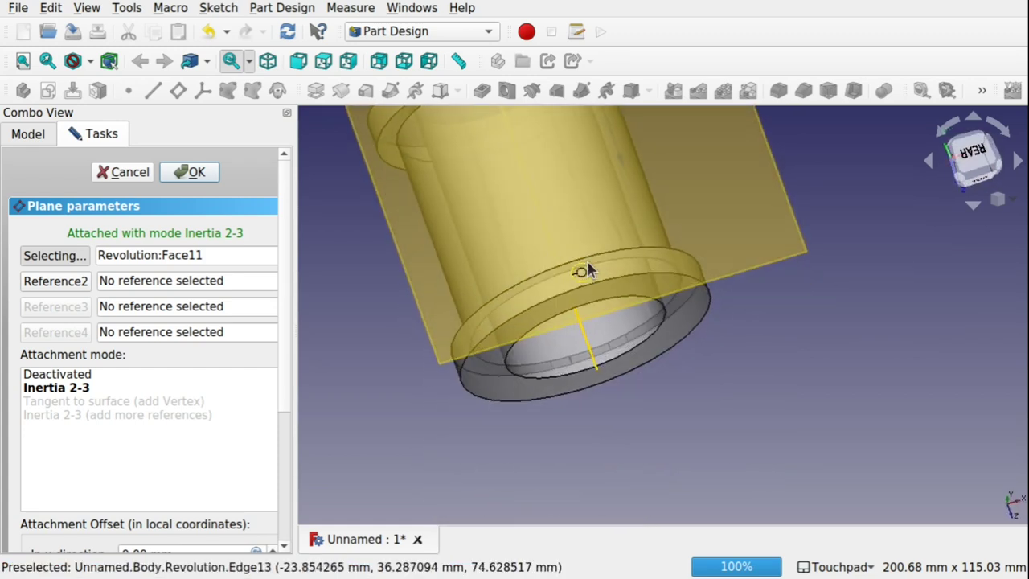
{"action": "scroll", "coordinate": [589, 270], "scroll_direction": "up", "scroll_amount": 6}
{"action": "scroll", "coordinate": [588, 270], "scroll_direction": "down", "scroll_amount": 1}
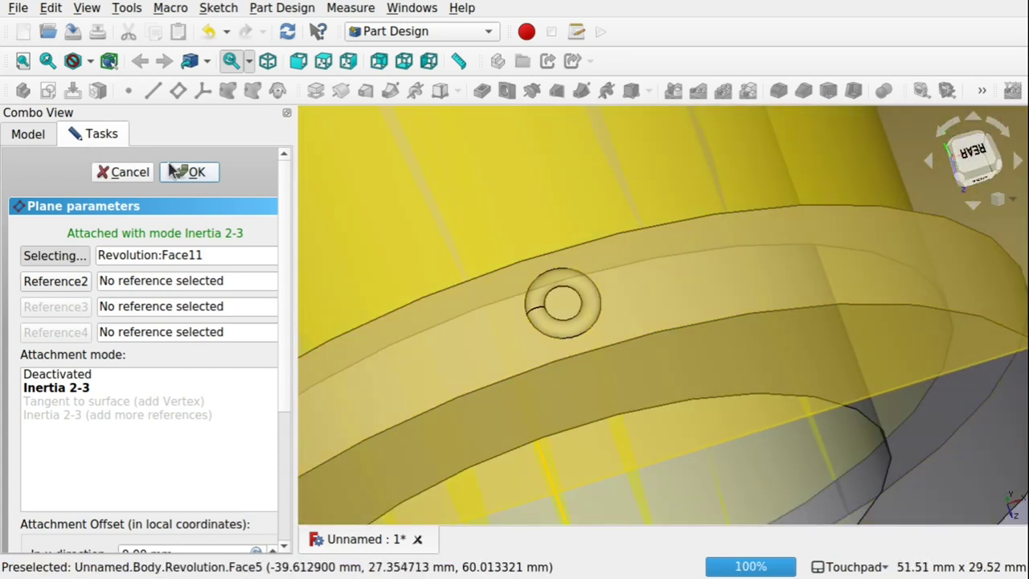
{"action": "left_click", "coordinate": [197, 174]}
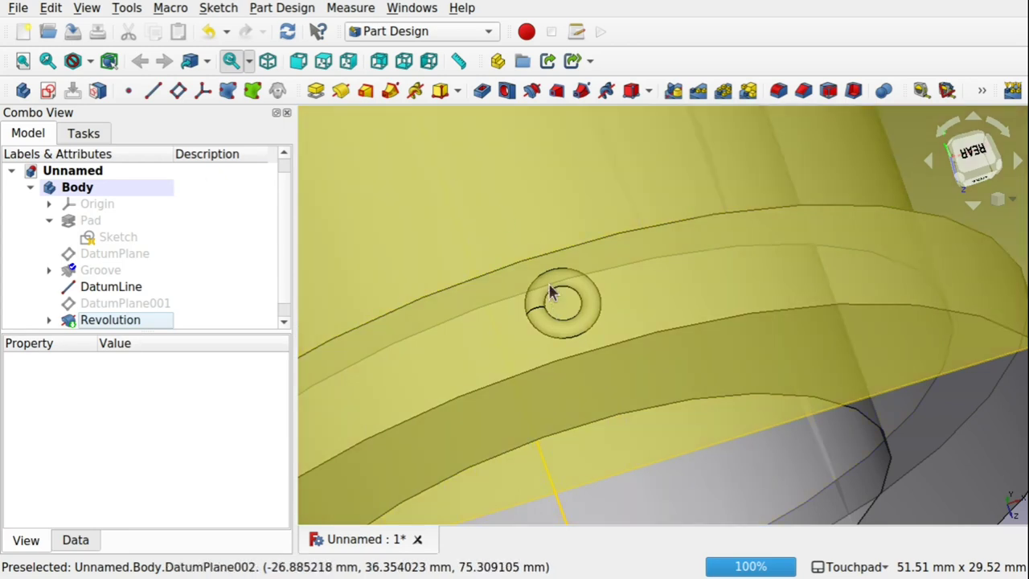
- Sketch a circle on the new datum plane, centered on the origin within the ring's opening, and close the sketch
{"action": "mouse_move", "coordinate": [548, 283]}
{"action": "middle_mouse_down", "text": "alt"}
{"action": "mouse_move", "coordinate": [562, 275]}
{"action": "mouse_move", "coordinate": [565, 294]}
{"action": "middle_mouse_up", "text": "alt"}
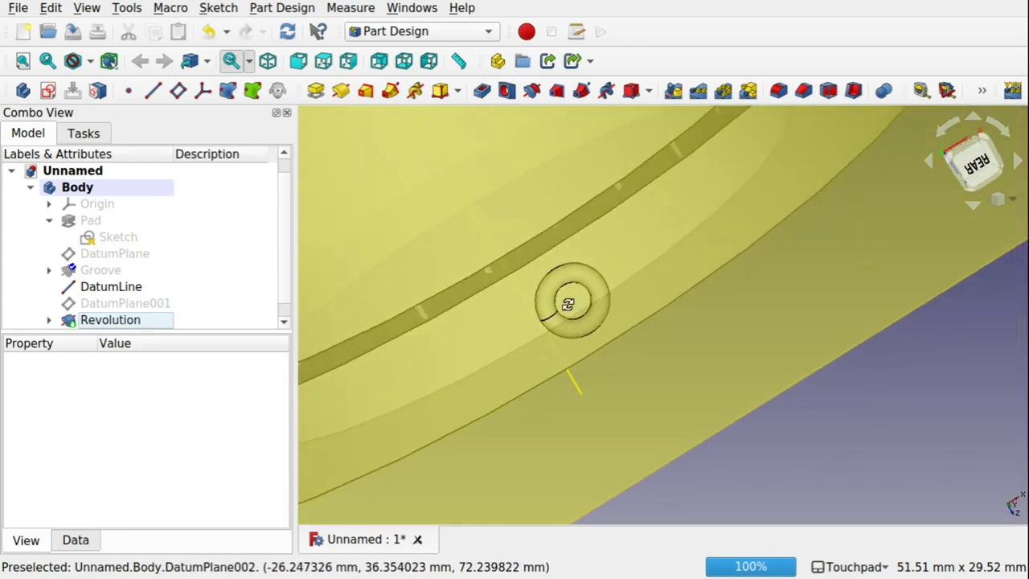
{"action": "left_click", "coordinate": [634, 406]}
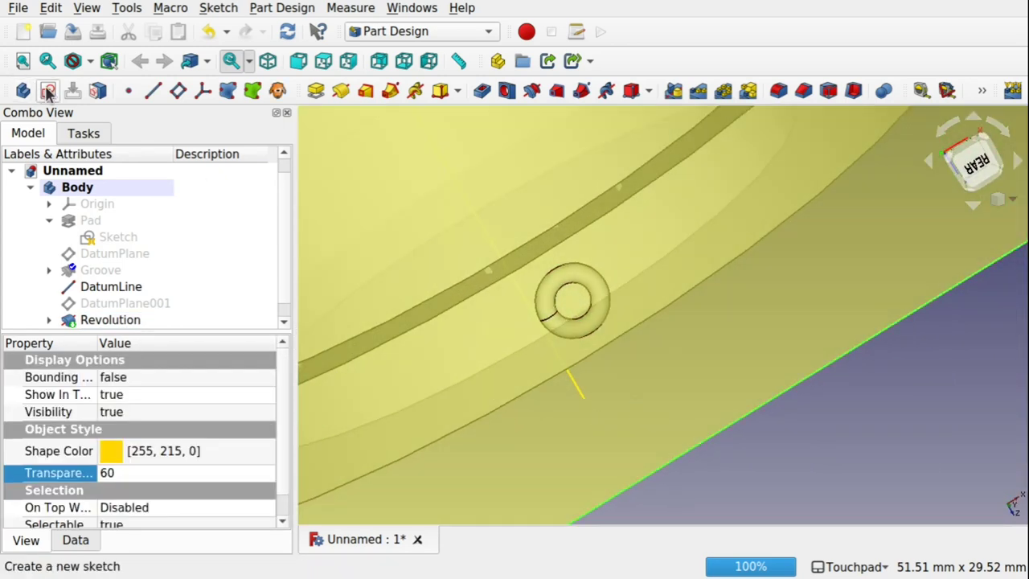
{"action": "left_click", "coordinate": [47, 90]}
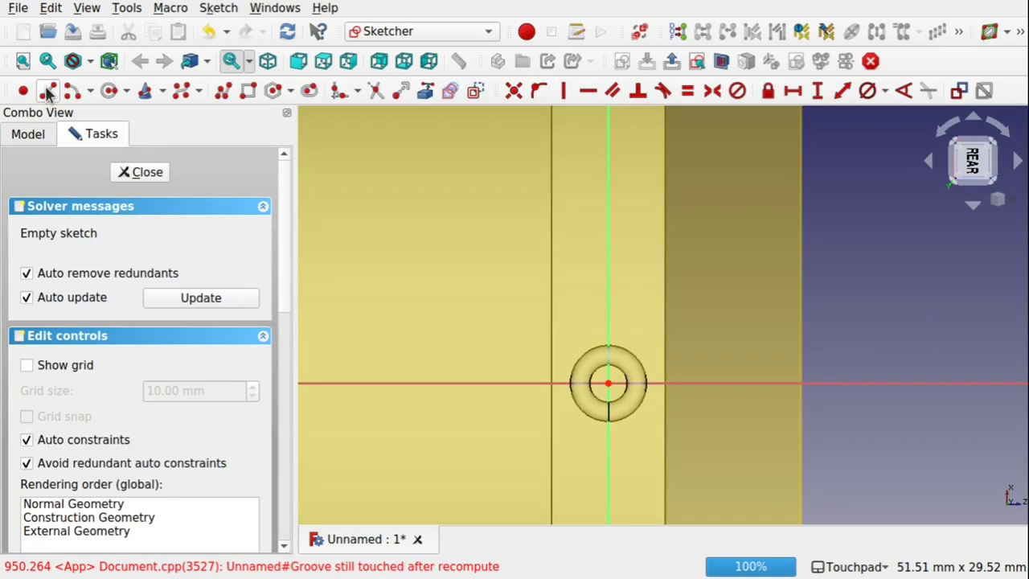
{"action": "mouse_move", "coordinate": [602, 335]}
{"action": "middle_mouse_down", "text": "alt"}
{"action": "mouse_move", "coordinate": [517, 333]}
{"action": "mouse_move", "coordinate": [340, 287]}
{"action": "mouse_move", "coordinate": [616, 344]}
{"action": "mouse_move", "coordinate": [620, 221]}
{"action": "mouse_move", "coordinate": [587, 335]}
{"action": "mouse_move", "coordinate": [573, 316]}
{"action": "middle_mouse_up", "text": "alt"}
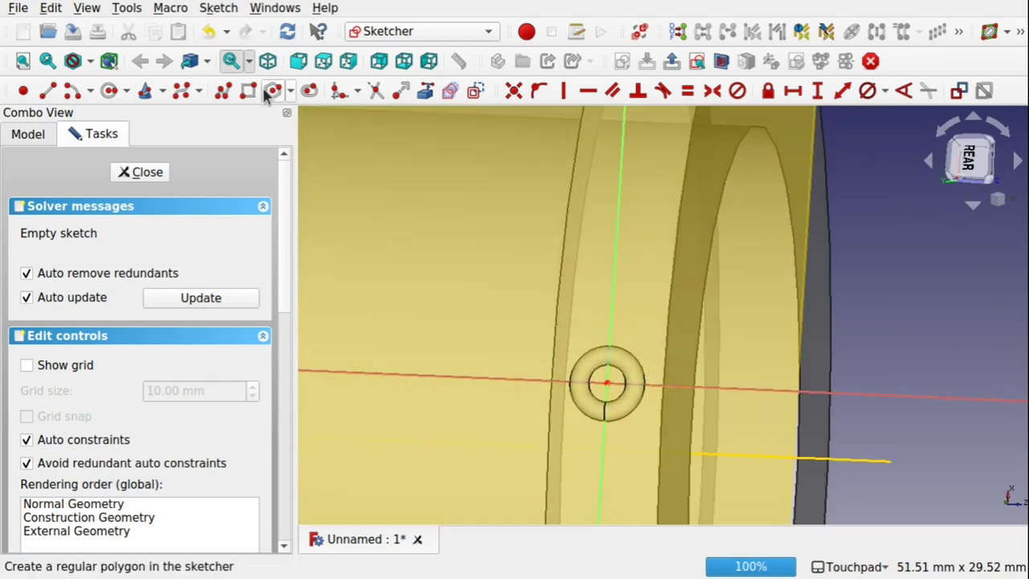
{"action": "left_click", "coordinate": [108, 91]}
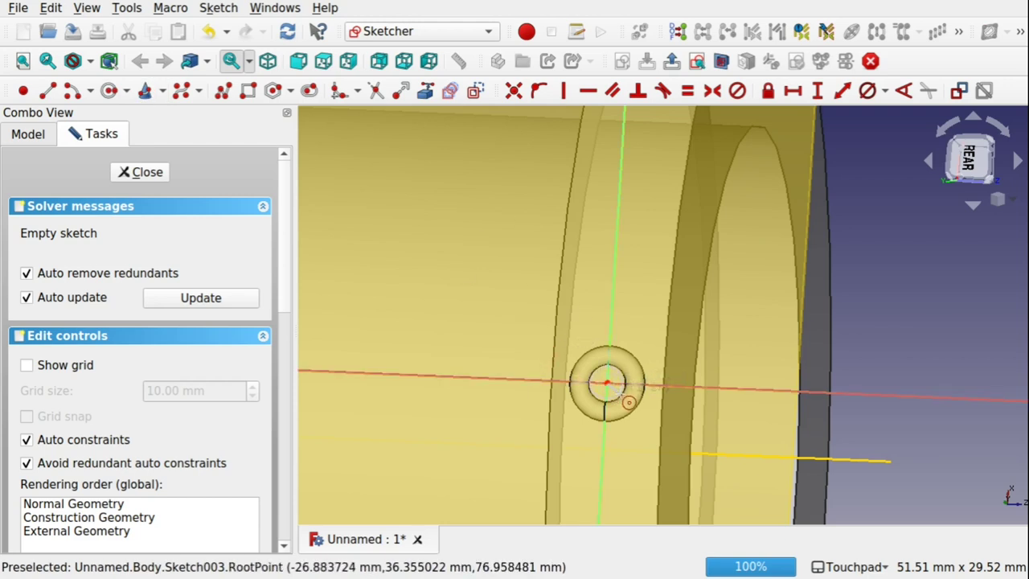
{"action": "key", "text": "Escape"}
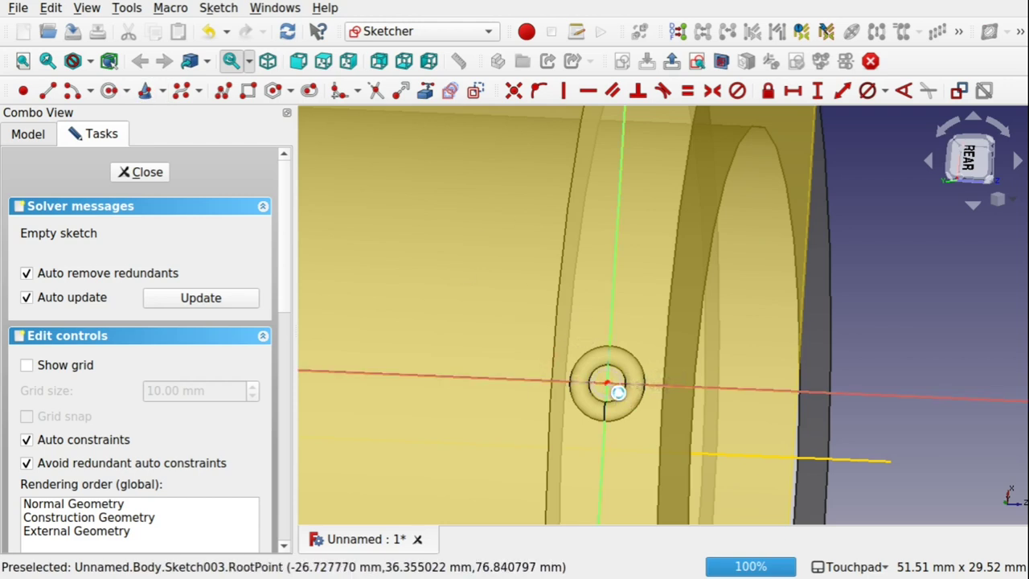
{"action": "left_click_drag", "start_coordinate": [618, 392], "coordinate": [627, 352], "text": "alt"}
{"action": "left_click", "coordinate": [136, 168]}
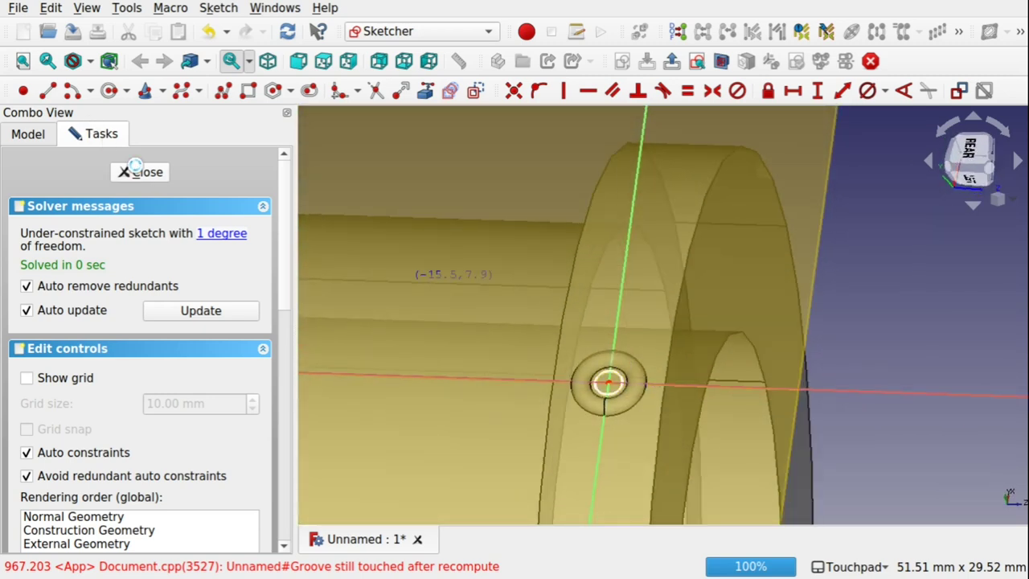
{"action": "left_click", "coordinate": [135, 171]}
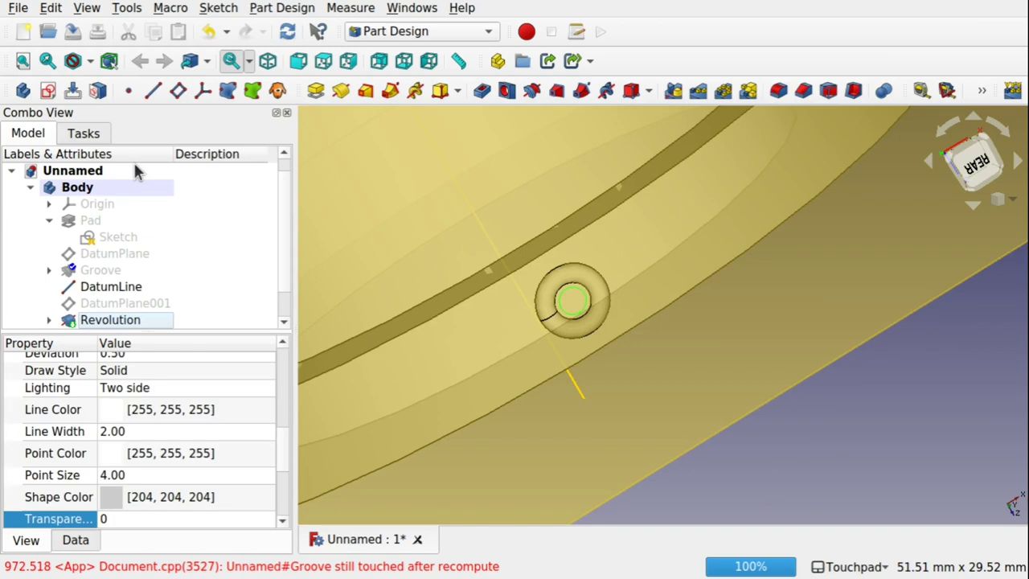
- Hide the new datum plane temporarily to check the sketched circle inside the ring
{"action": "left_click", "coordinate": [427, 283]}
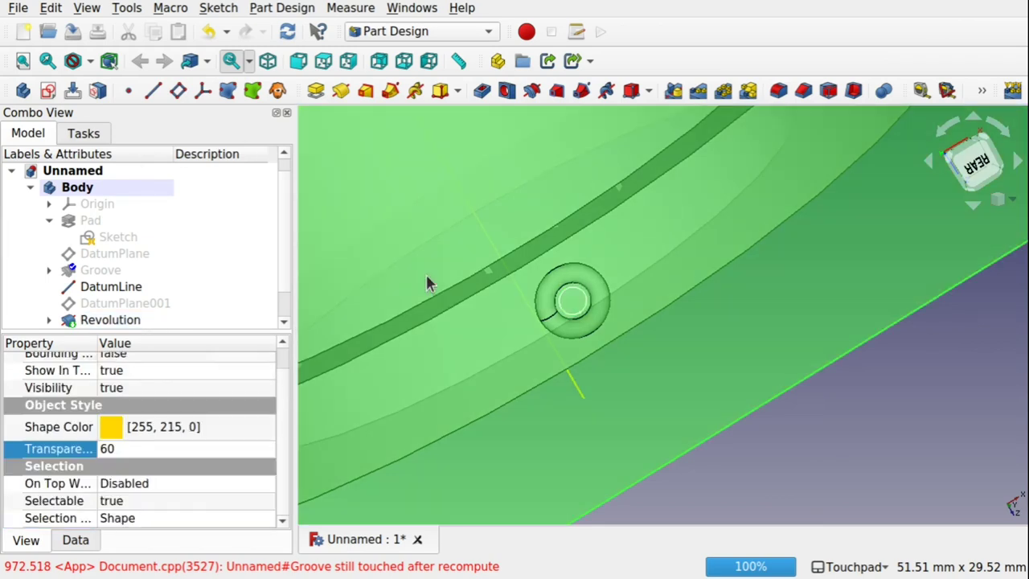
{"action": "key", "text": "space"}
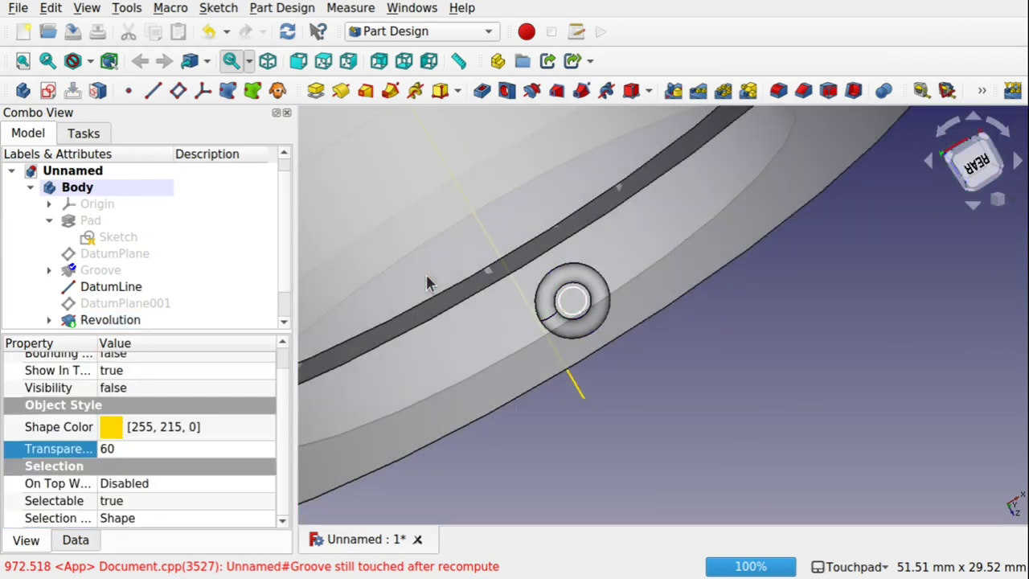
{"action": "middle_click_drag", "start_coordinate": [427, 280], "coordinate": [664, 321]}
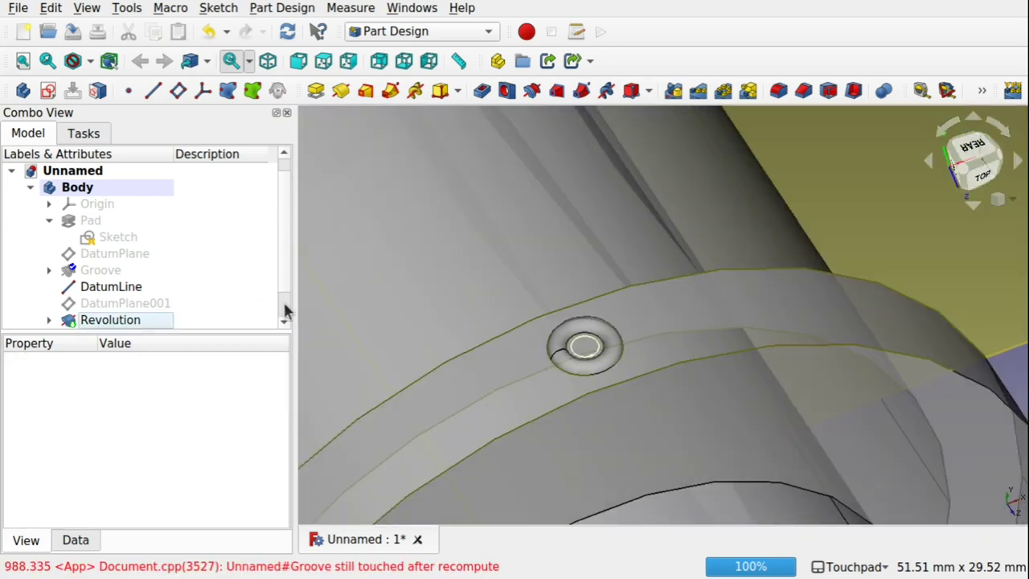
- Cut a 5 mm deep pocket into the flange from the circle sketched inside the ring
{"action": "scroll", "coordinate": [283, 309], "scroll_direction": "down", "scroll_amount": 1}
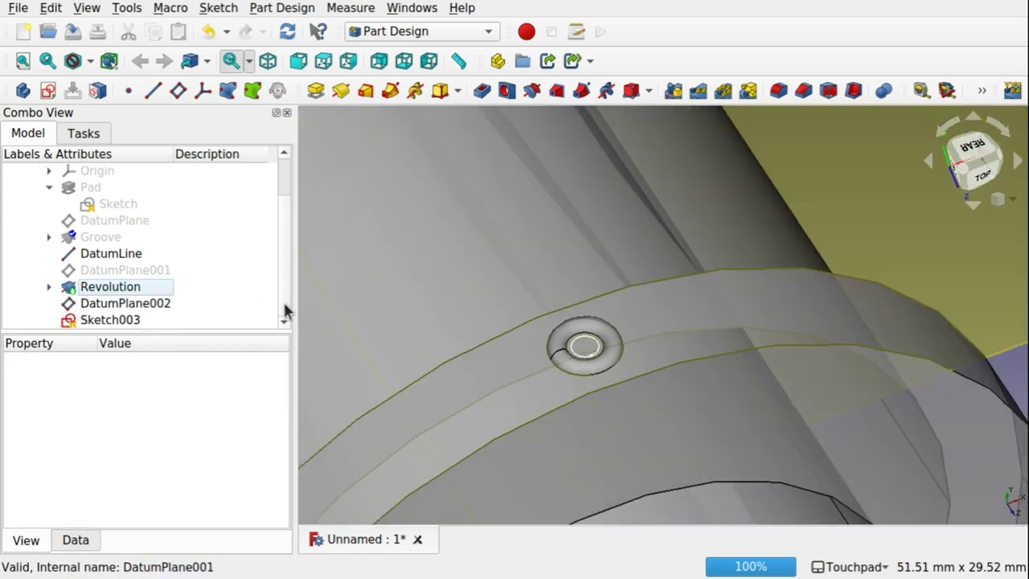
{"action": "left_click", "coordinate": [120, 320]}
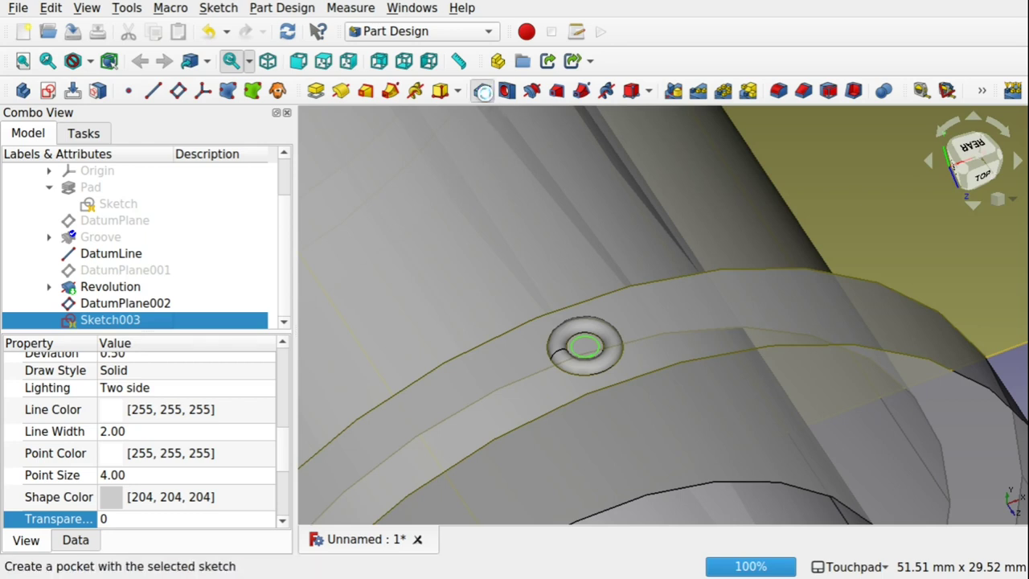
{"action": "left_click", "coordinate": [482, 91]}
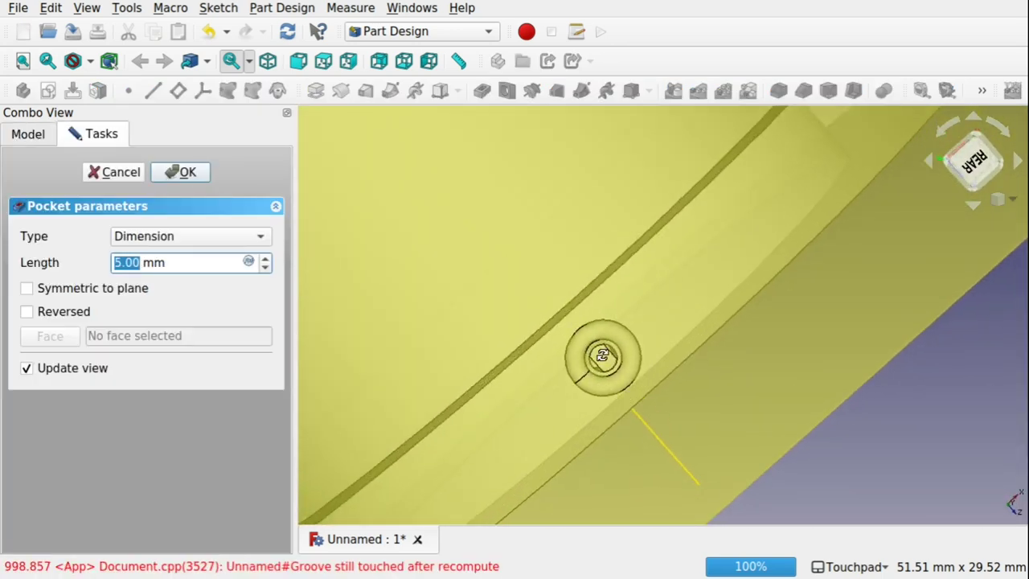
{"action": "left_click_drag", "start_coordinate": [603, 355], "coordinate": [583, 320], "text": "shift"}
{"action": "scroll", "coordinate": [602, 381], "scroll_direction": "up", "scroll_amount": 6}
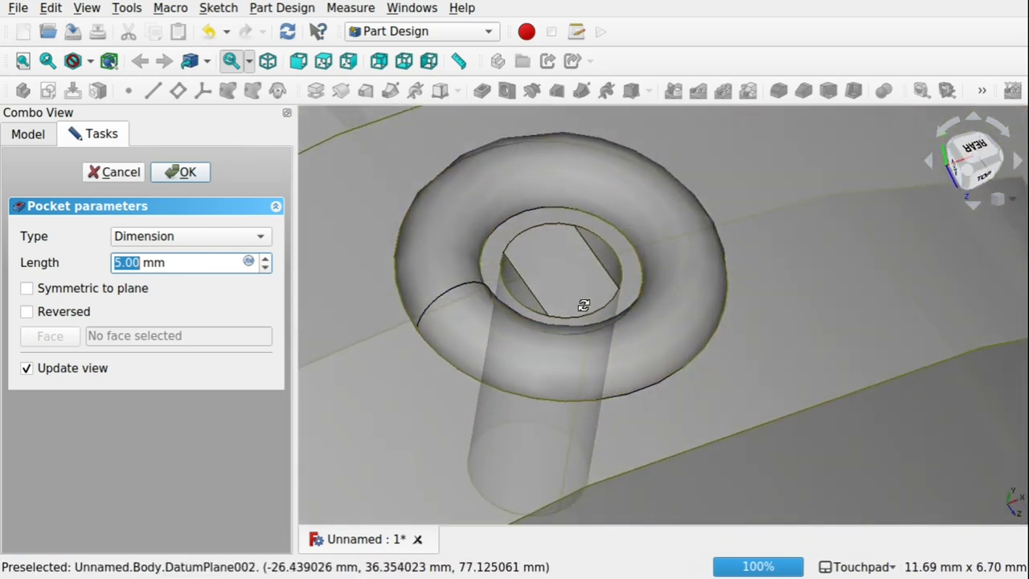
{"action": "middle_click_drag", "start_coordinate": [584, 306], "coordinate": [584, 248]}
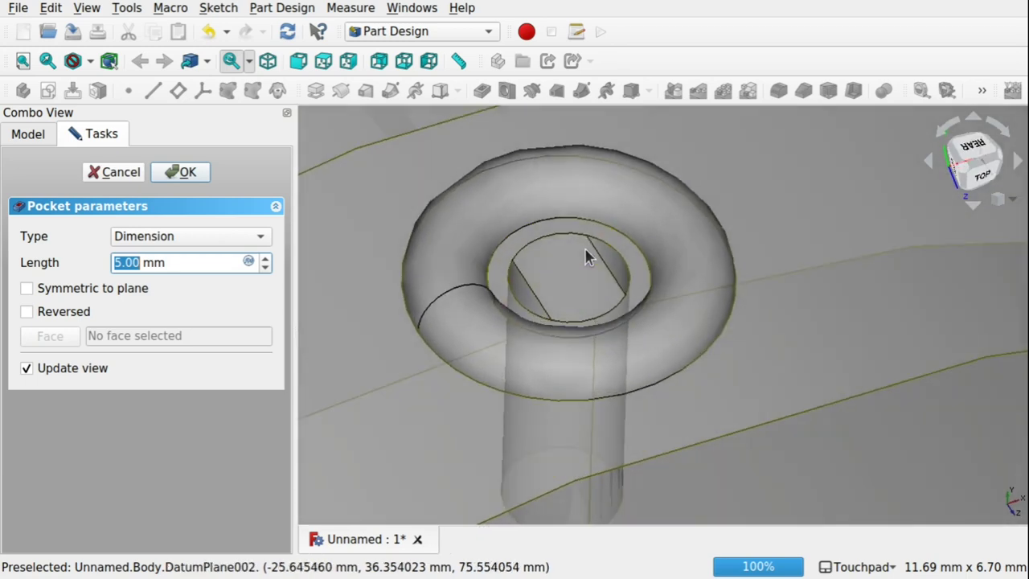
{"action": "left_click", "coordinate": [201, 174]}
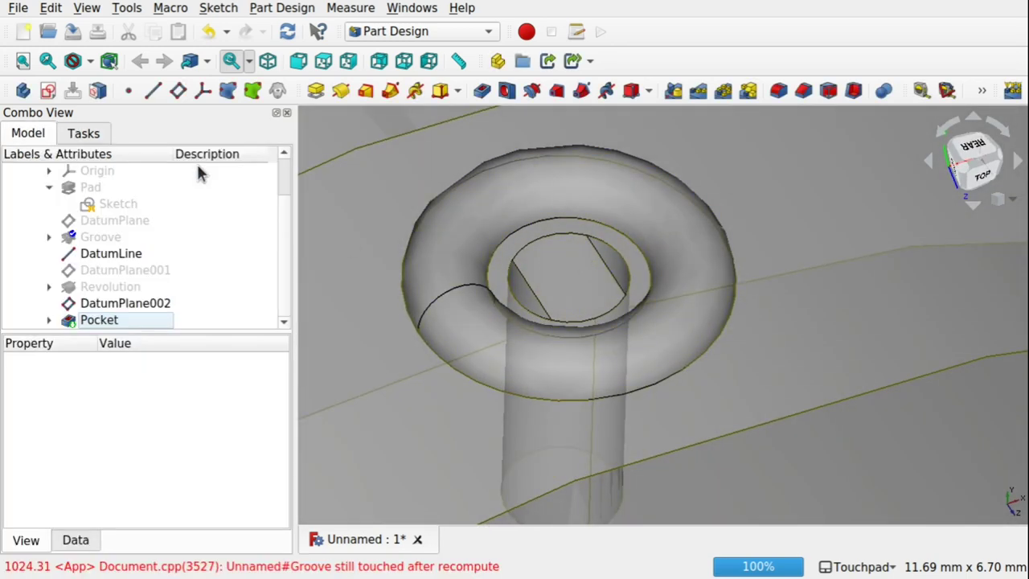
- Toggle the visibility of the datum plane at the ring and examine the pocketed hole against the whole tube
{"action": "left_click", "coordinate": [131, 304]}
{"action": "key", "text": "space"}
{"action": "key", "text": "space"}
{"action": "key", "text": "space"}
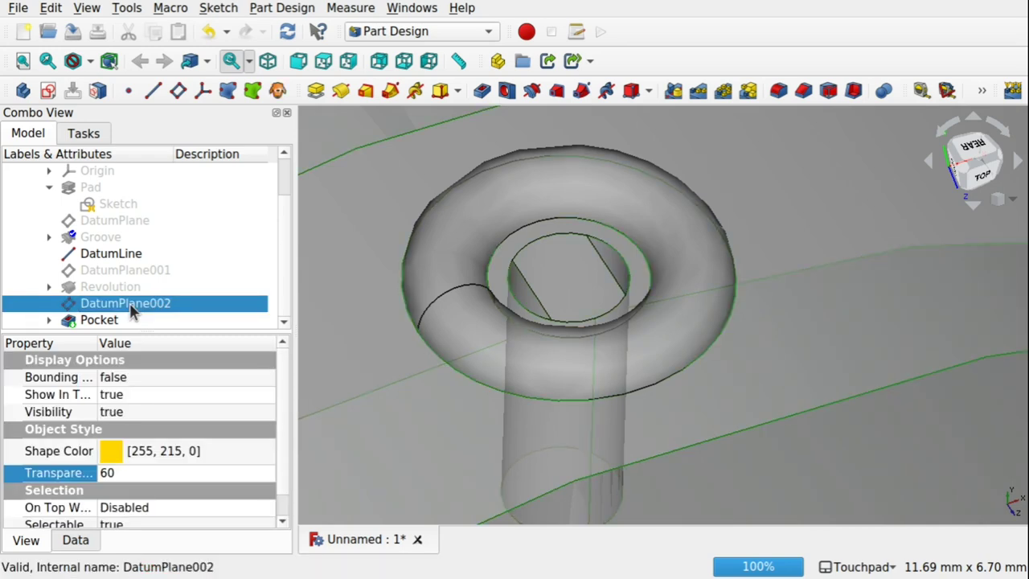
{"action": "key", "text": "space"}
{"action": "scroll", "coordinate": [461, 291], "scroll_direction": "down", "scroll_amount": 5}
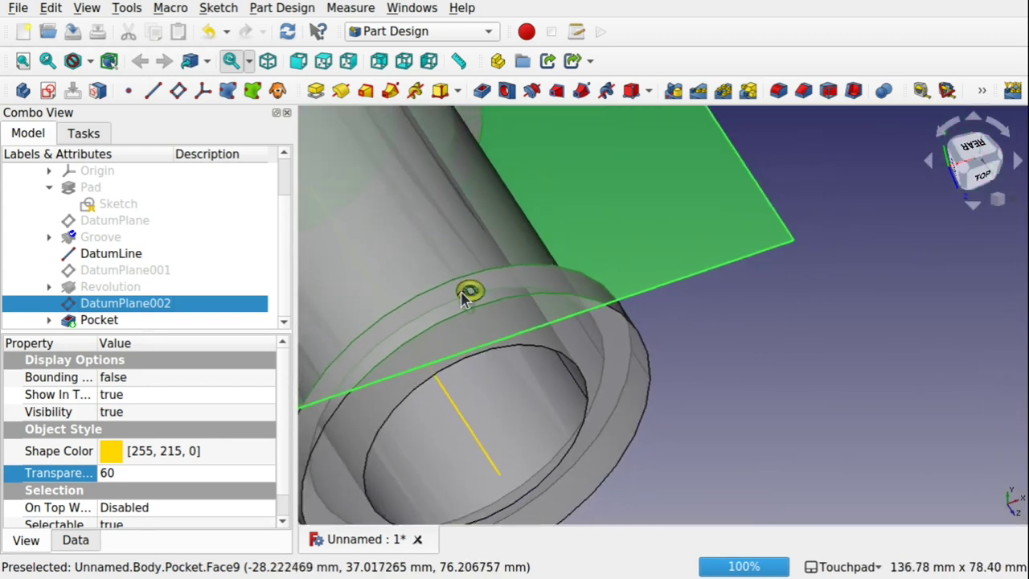
{"action": "scroll", "coordinate": [463, 298], "scroll_direction": "down", "scroll_amount": 1}
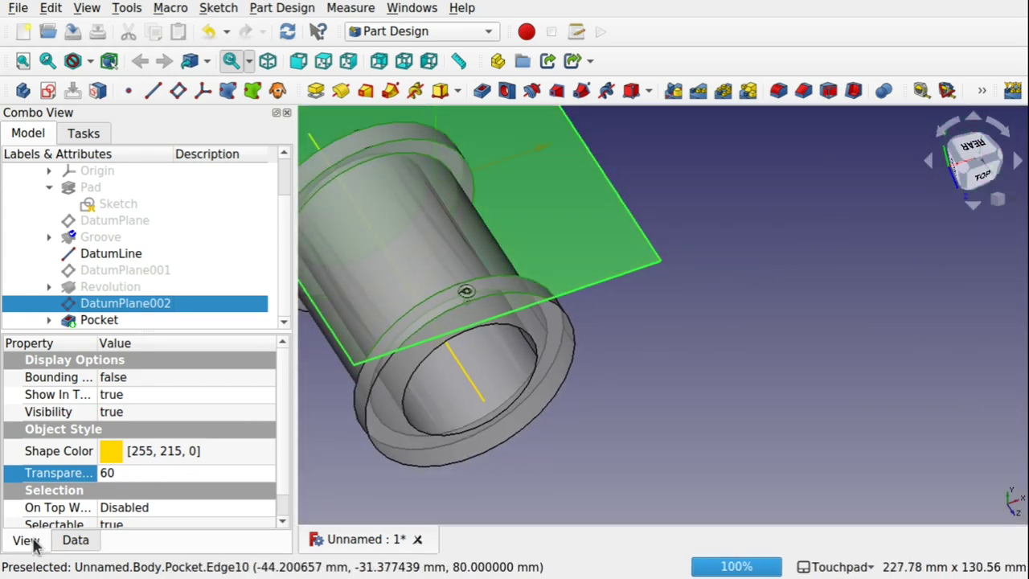
- Raise the datum plane at the ring by increasing its attachment offset in the z-direction, and accept the attachment
{"action": "left_click", "coordinate": [77, 541]}
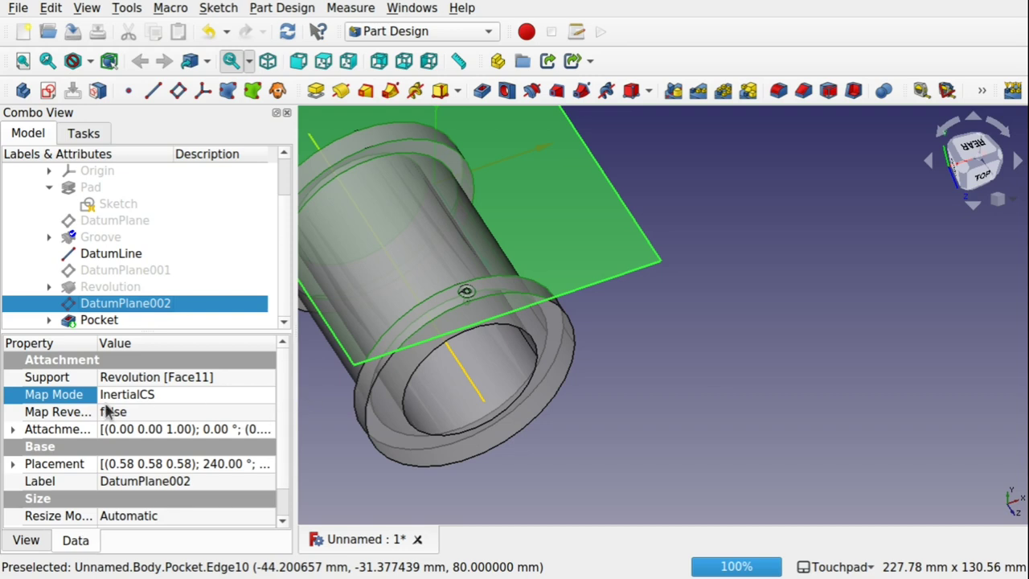
{"action": "left_click", "coordinate": [257, 402]}
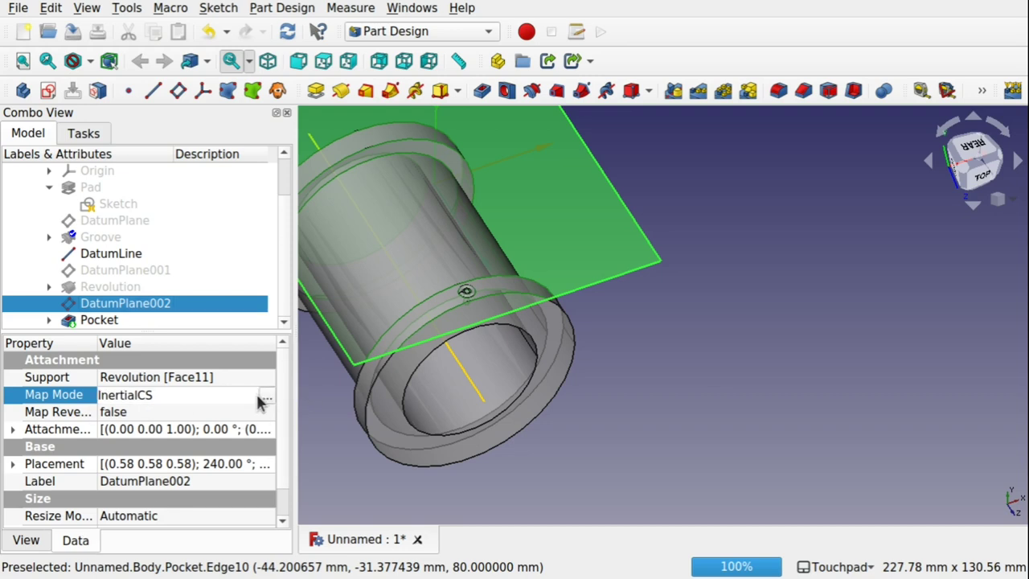
{"action": "left_click", "coordinate": [265, 400]}
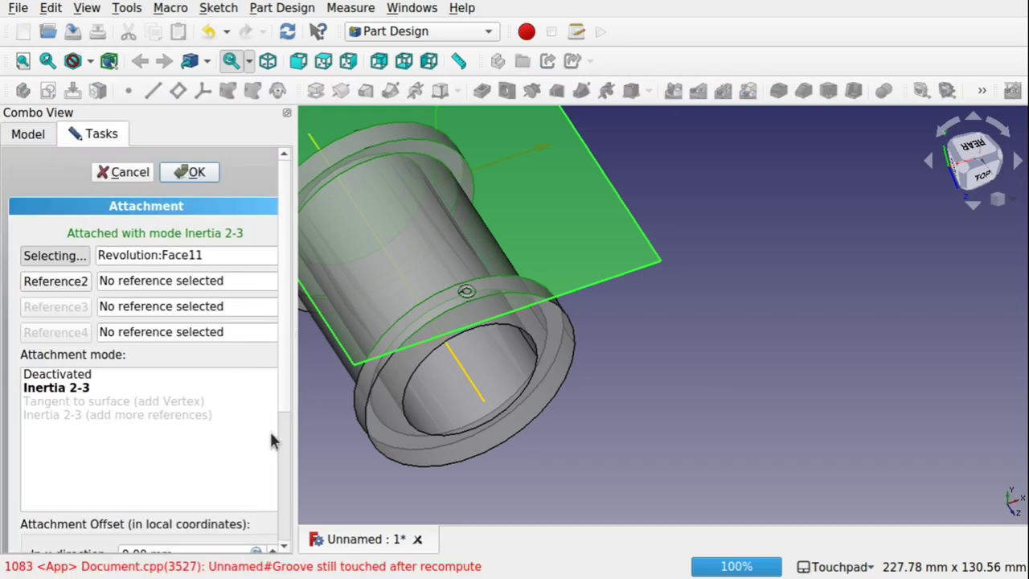
{"action": "left_click_drag", "start_coordinate": [280, 383], "coordinate": [287, 525]}
{"action": "left_click", "coordinate": [199, 406]}
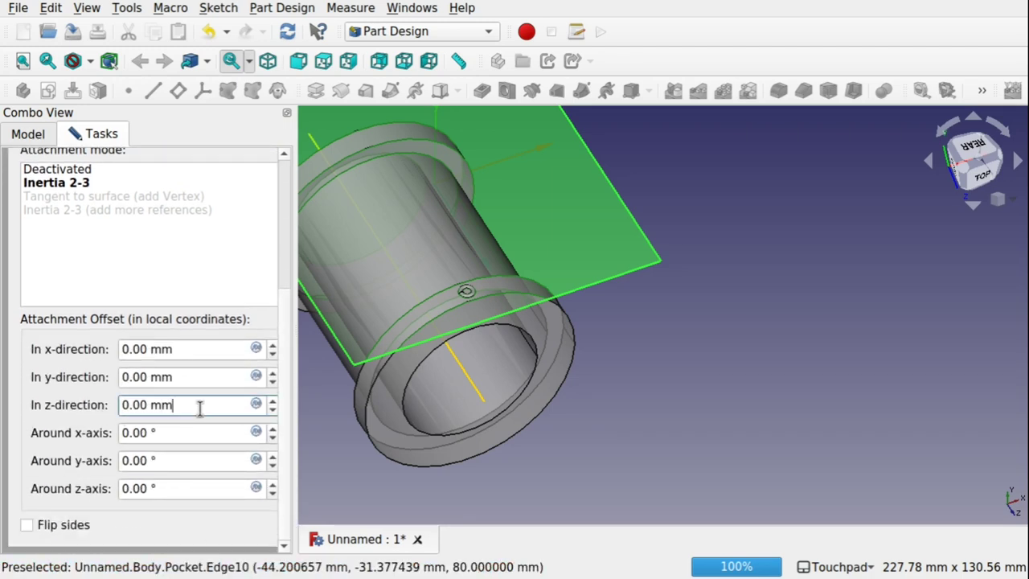
{"action": "scroll", "coordinate": [200, 408], "scroll_direction": "up", "scroll_amount": 1}
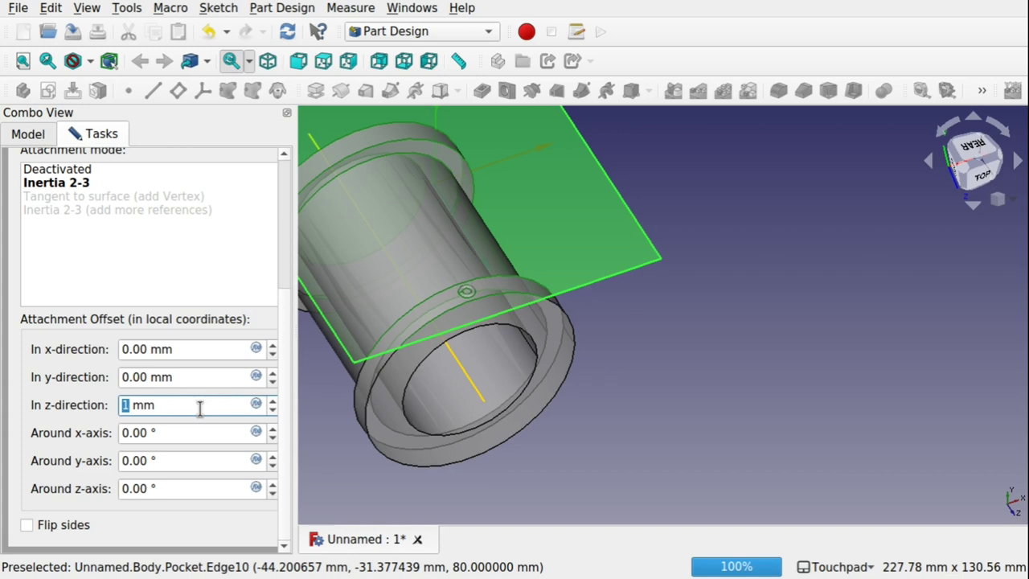
{"action": "scroll", "coordinate": [199, 408], "scroll_direction": "up", "scroll_amount": 1}
{"action": "left_click_drag", "start_coordinate": [406, 350], "coordinate": [463, 257], "text": "alt"}
{"action": "scroll", "coordinate": [286, 193], "scroll_direction": "up", "scroll_amount": 4}
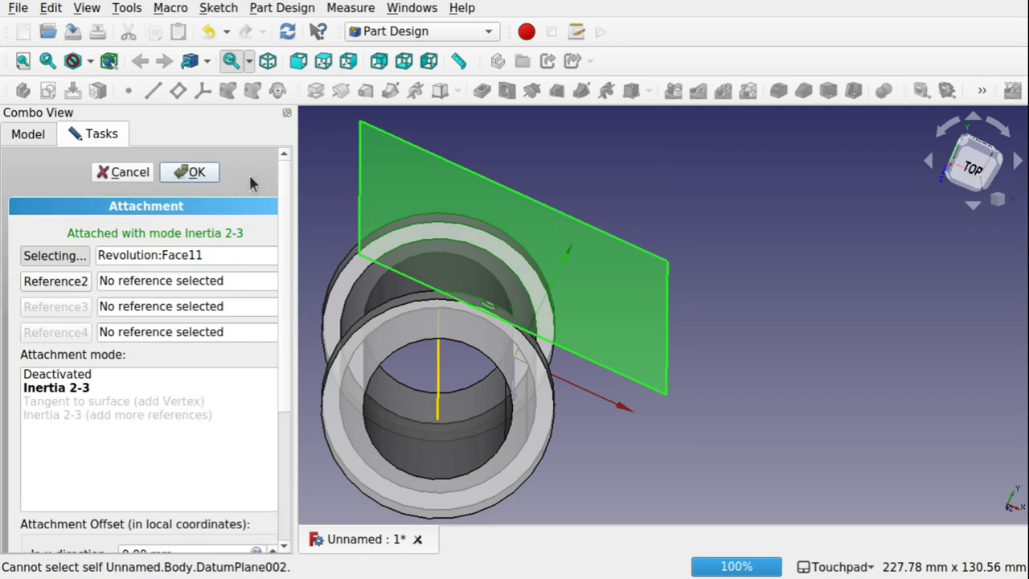
{"action": "left_click", "coordinate": [197, 173]}
- Refresh the document to update the pocketed hole, choosing to proceed despite the dependency cycles
{"action": "left_click_drag", "start_coordinate": [566, 292], "coordinate": [517, 407], "text": "alt"}
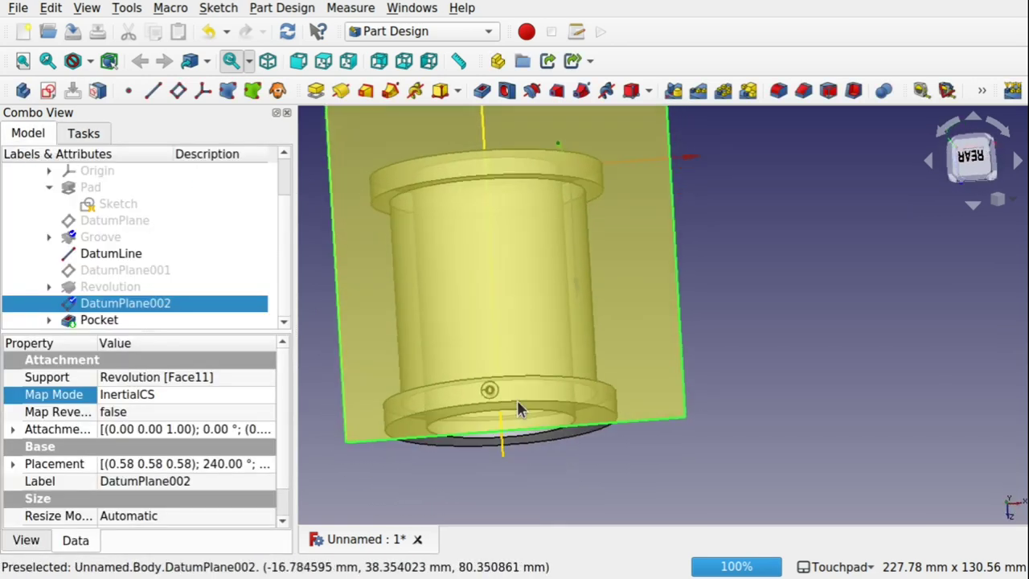
{"action": "scroll", "coordinate": [487, 394], "scroll_direction": "up", "scroll_amount": 10}
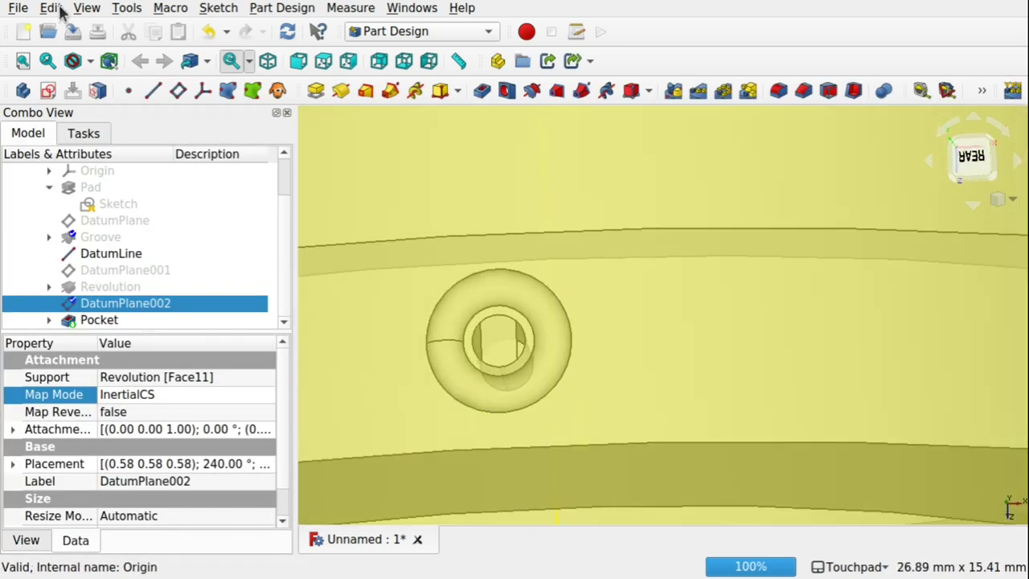
{"action": "left_click", "coordinate": [50, 9]}
{"action": "left_click", "coordinate": [104, 154]}
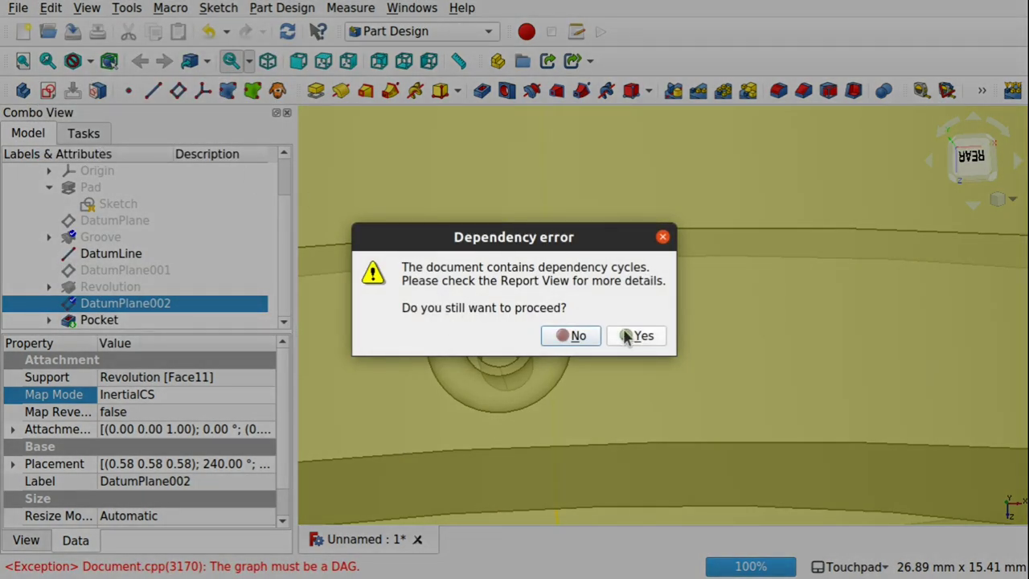
{"action": "left_click", "coordinate": [631, 336]}
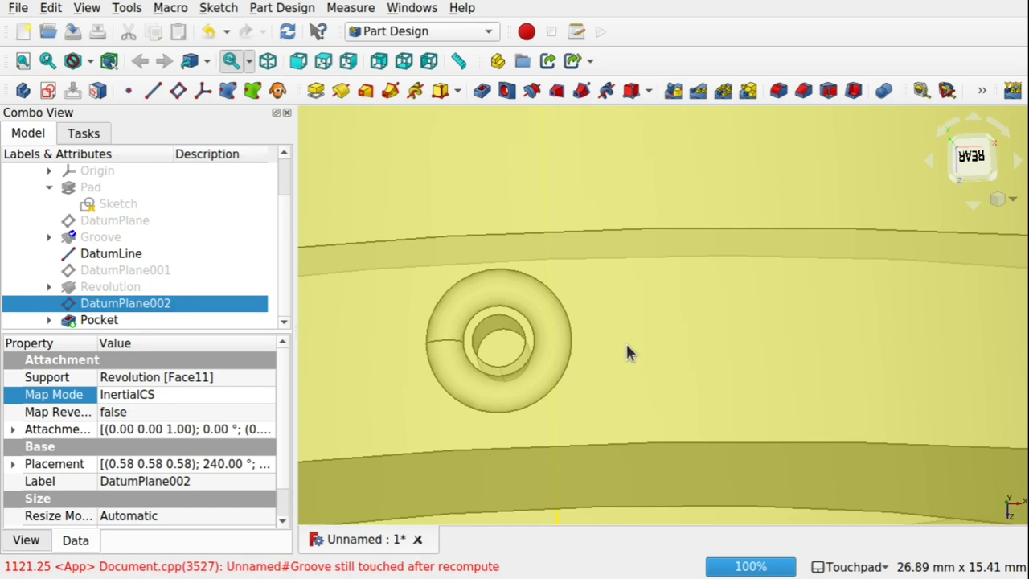
- Hide DatumPlane002 while keeping the body visible around the pocketed ring
{"action": "mouse_move", "coordinate": [485, 358]}
{"action": "left_mouse_down", "text": "shift"}
{"action": "mouse_move", "coordinate": [546, 374]}
{"action": "mouse_move", "coordinate": [492, 355]}
{"action": "left_mouse_up", "text": "shift"}
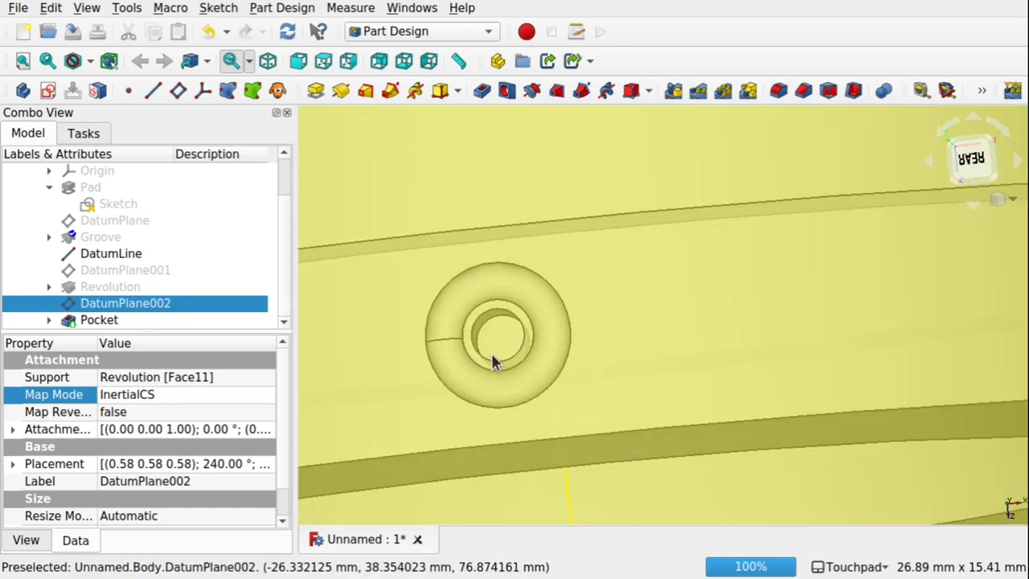
{"action": "scroll", "coordinate": [492, 355], "scroll_direction": "up", "scroll_amount": 2}
{"action": "left_click", "coordinate": [608, 378]}
{"action": "key", "text": "space"}
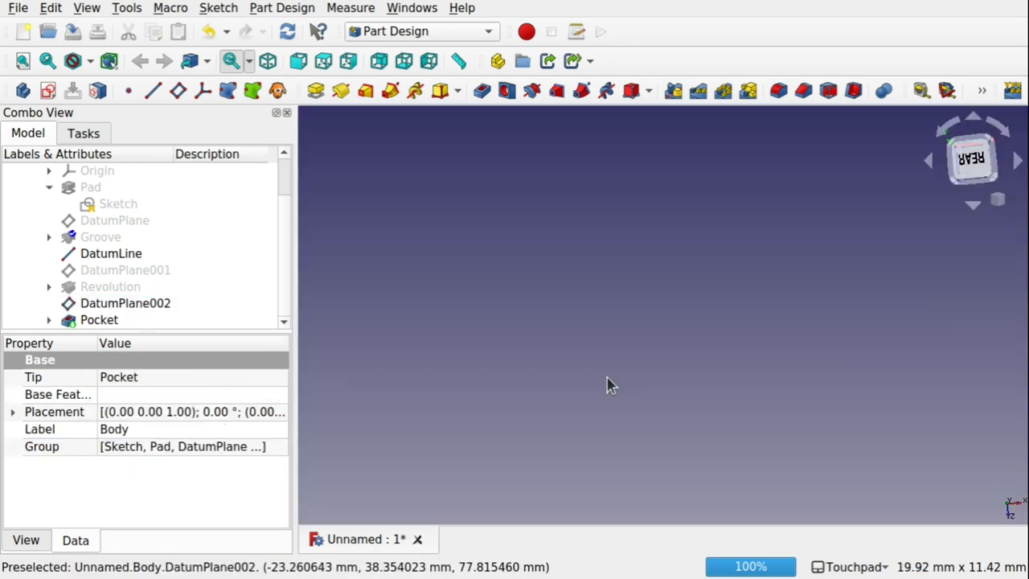
{"action": "key", "text": "space"}
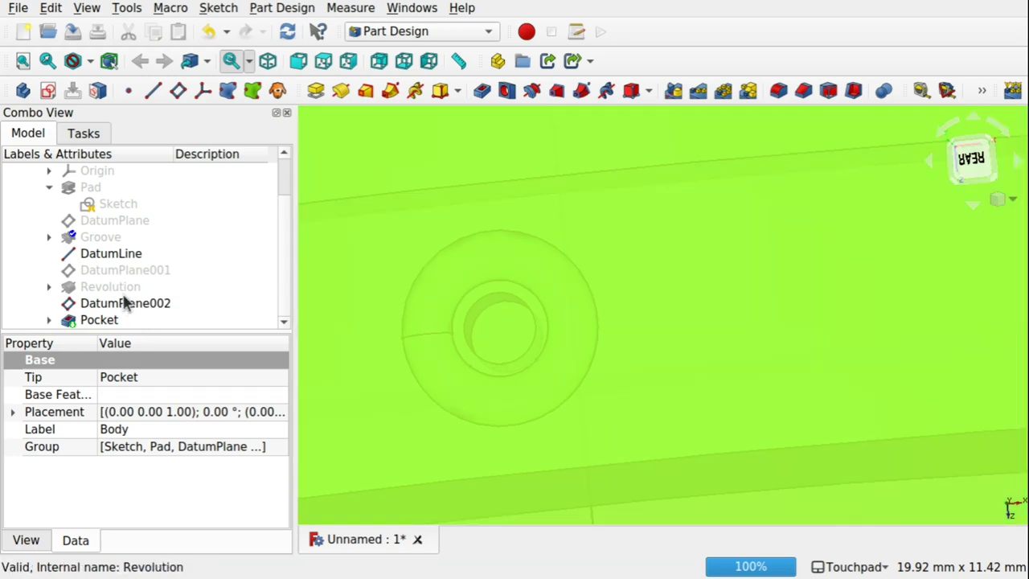
{"action": "left_click", "coordinate": [123, 291]}
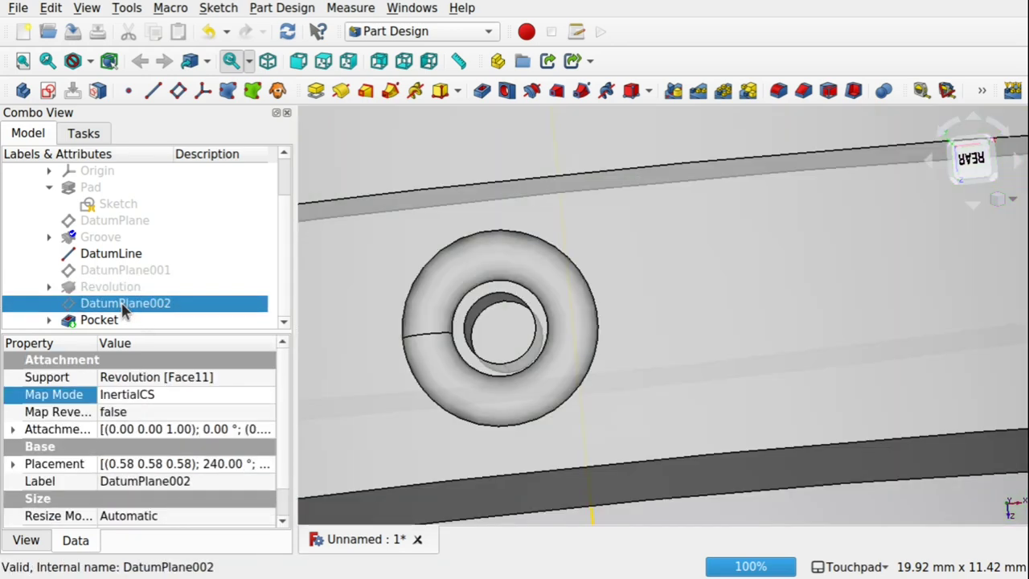
- Examine the ring and its pocketed hole on the flange from several angles through the transparent body
{"action": "left_click_drag", "start_coordinate": [483, 338], "coordinate": [591, 323], "text": "shift"}
{"action": "middle_click_drag", "start_coordinate": [592, 322], "coordinate": [549, 366]}
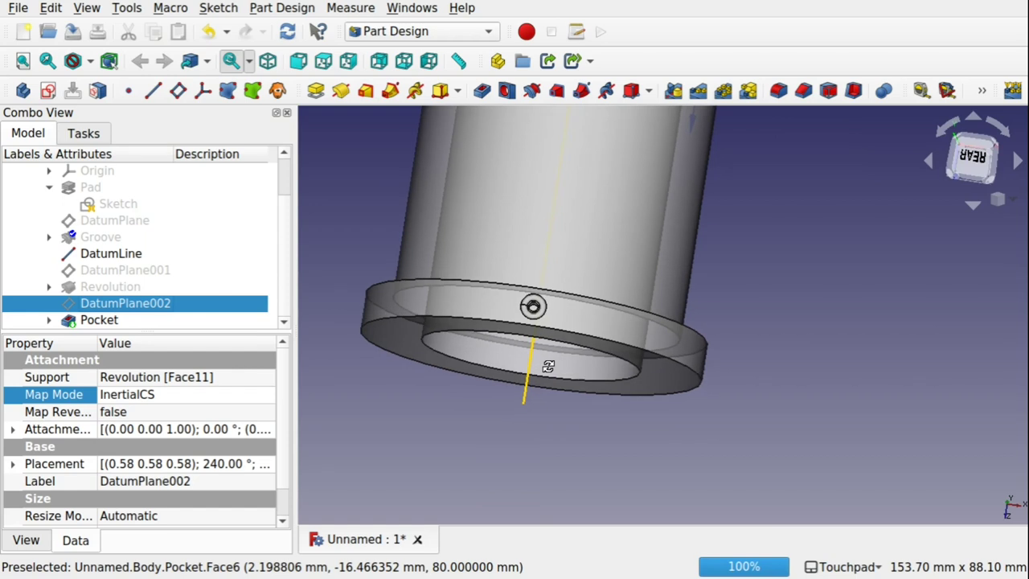
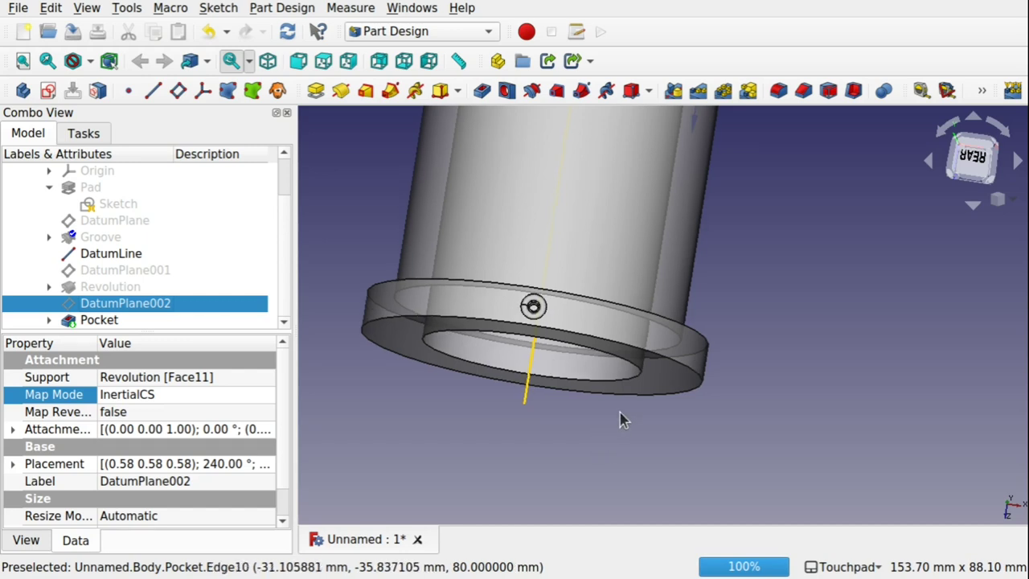
{"action": "left_click_drag", "start_coordinate": [620, 419], "coordinate": [714, 367], "text": "shift"}
{"action": "middle_click_drag", "start_coordinate": [601, 378], "coordinate": [749, 324], "text": "shift"}
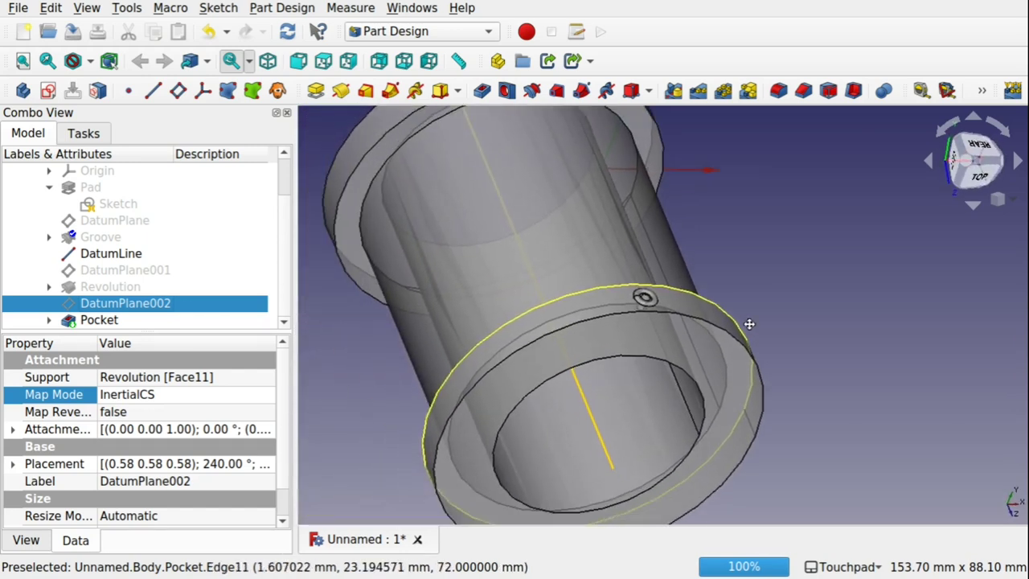
{"action": "left_click_drag", "start_coordinate": [749, 323], "coordinate": [507, 392]}
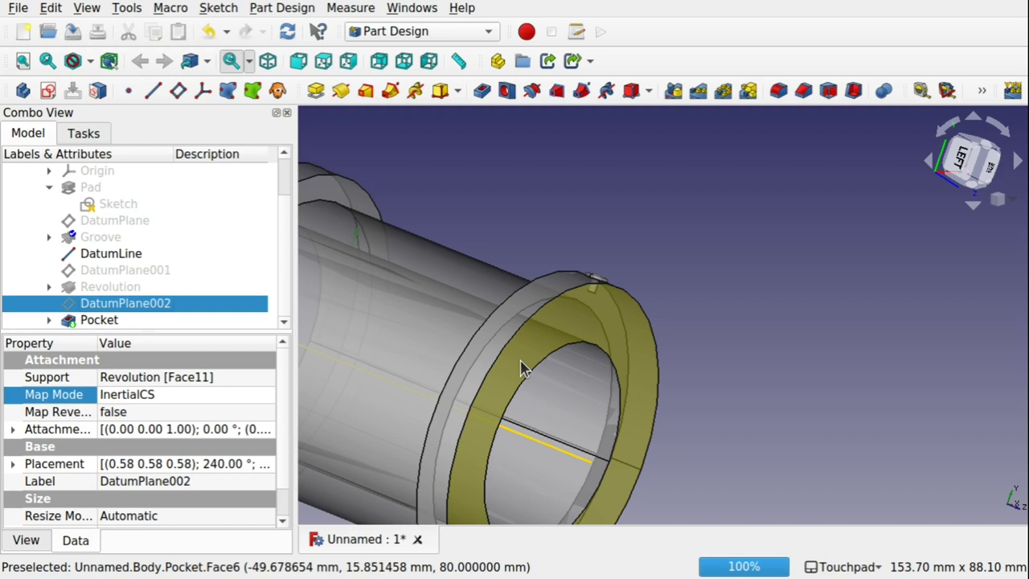
{"action": "scroll", "coordinate": [521, 368], "scroll_direction": "up", "scroll_amount": 5}
{"action": "scroll", "coordinate": [517, 374], "scroll_direction": "down", "scroll_amount": 2}
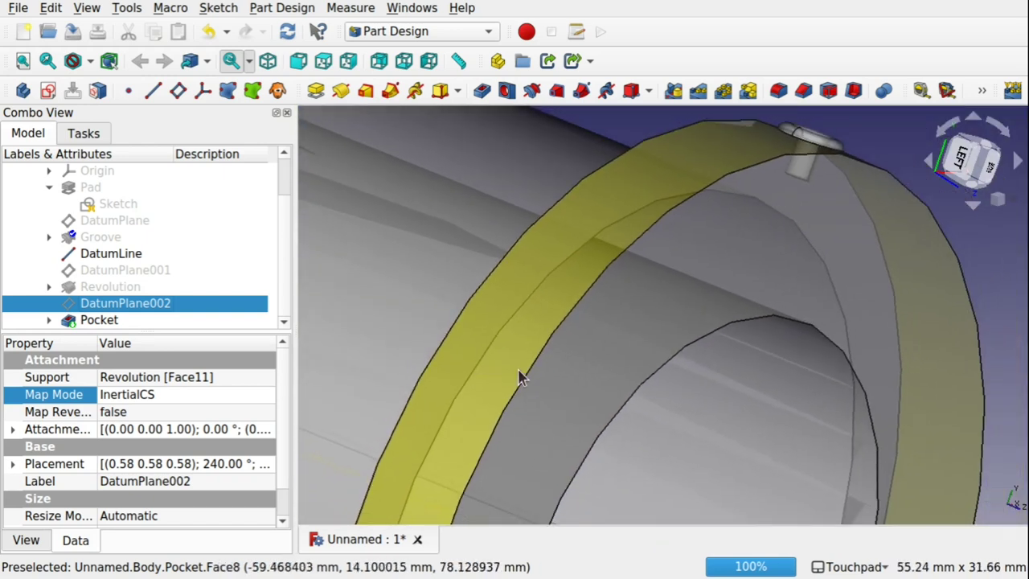
{"action": "scroll", "coordinate": [517, 376], "scroll_direction": "up", "scroll_amount": 3}
{"action": "scroll", "coordinate": [492, 372], "scroll_direction": "down", "scroll_amount": 3}
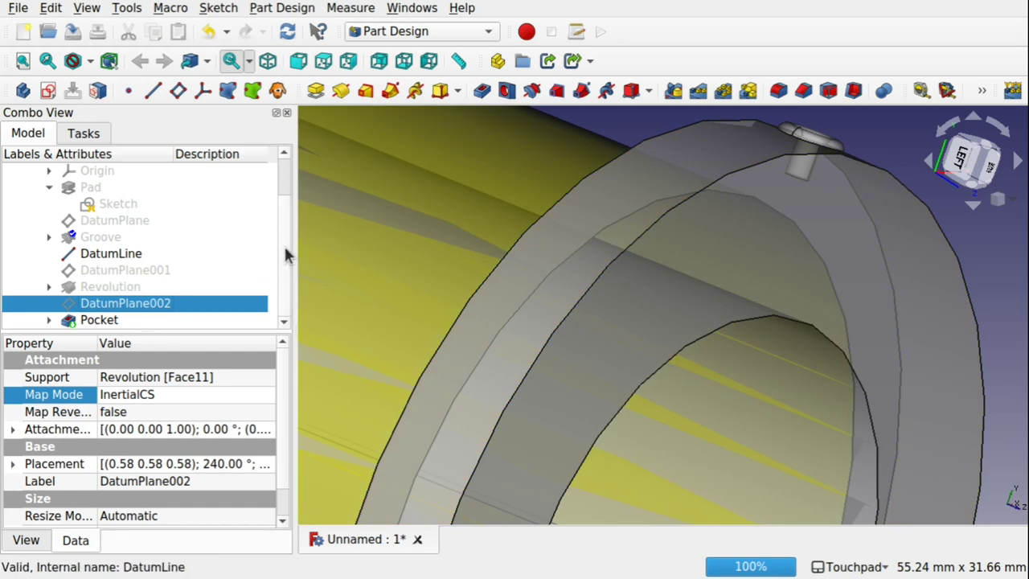
- Set the transparency of Body to 0 and clear the selection
{"action": "scroll", "coordinate": [284, 254], "scroll_direction": "up", "scroll_amount": 1}
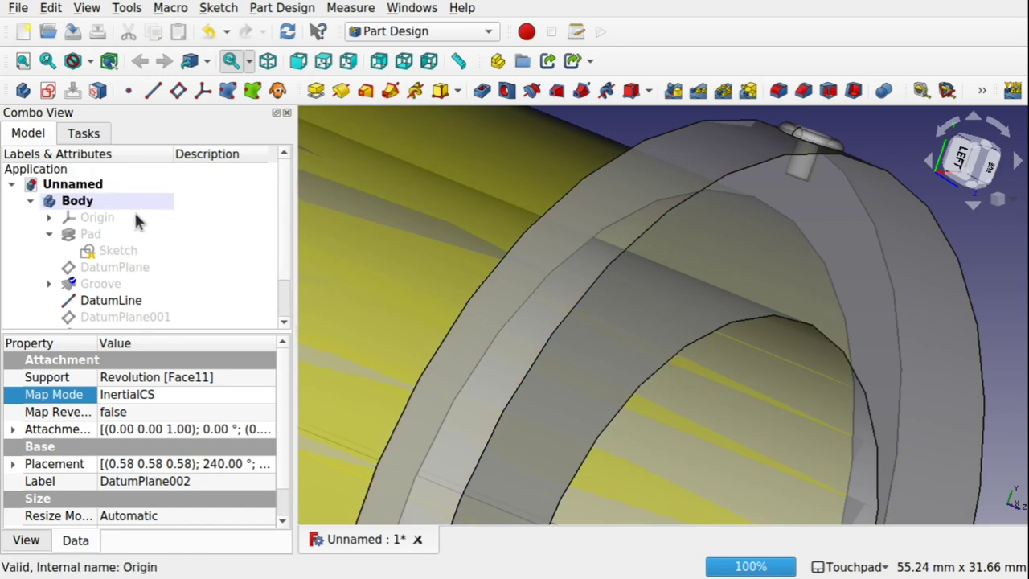
{"action": "left_click", "coordinate": [77, 201]}
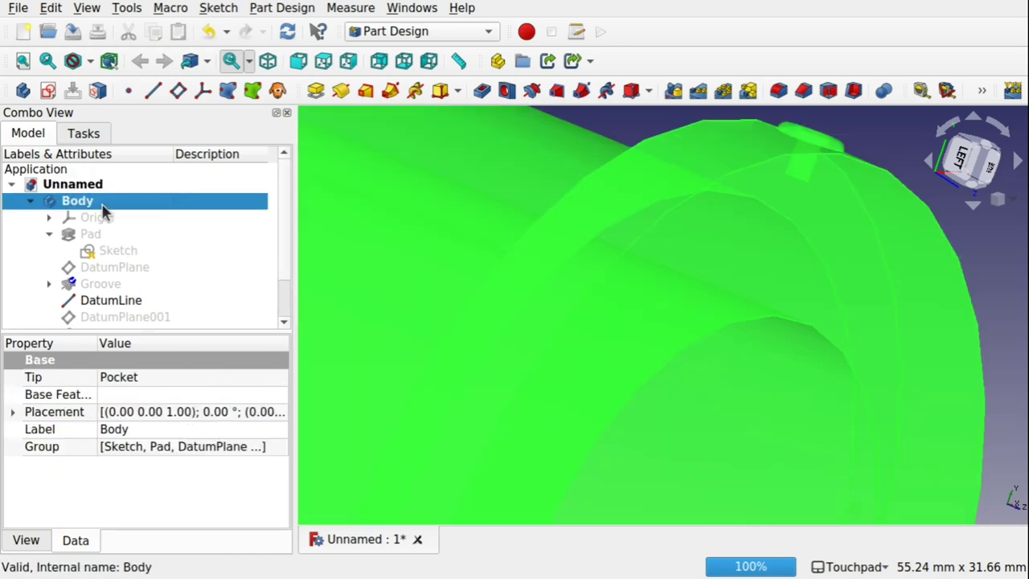
{"action": "left_click", "coordinate": [26, 540]}
{"action": "left_click", "coordinate": [180, 520]}
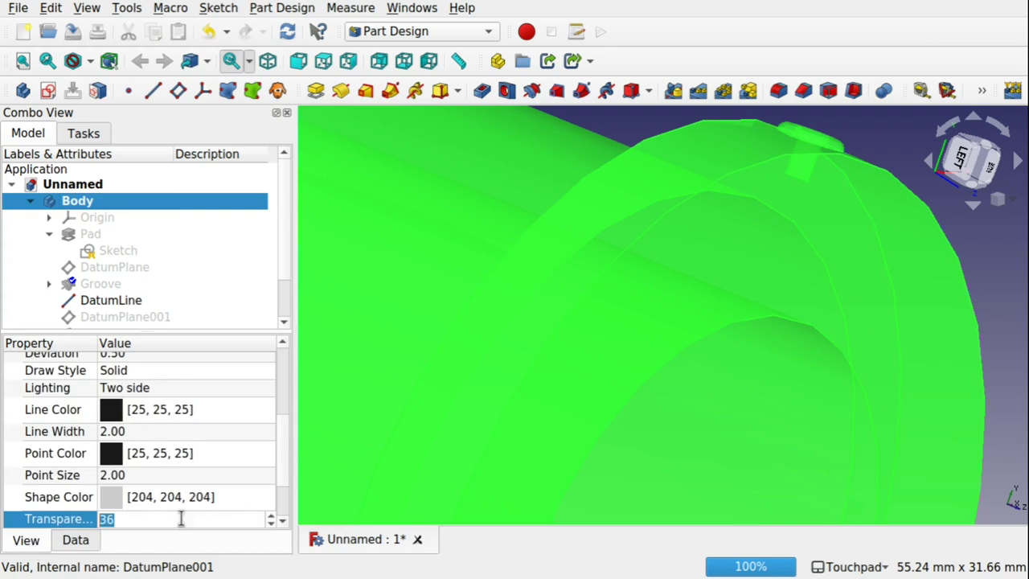
{"action": "type", "text": "0"}
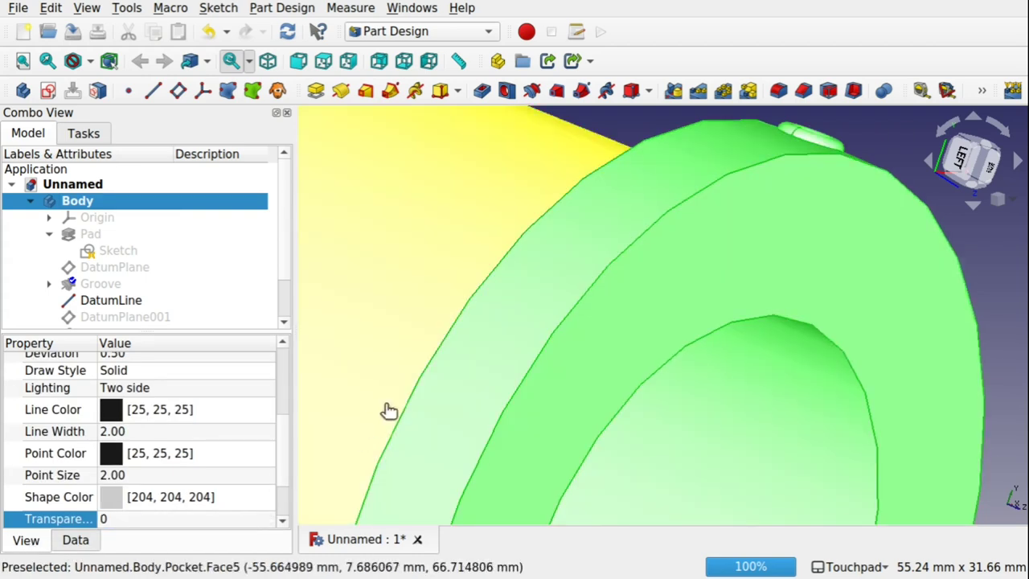
{"action": "left_click", "coordinate": [389, 407]}
{"action": "scroll", "coordinate": [623, 331], "scroll_direction": "down", "scroll_amount": 7}
{"action": "scroll", "coordinate": [623, 332], "scroll_direction": "down", "scroll_amount": 1}
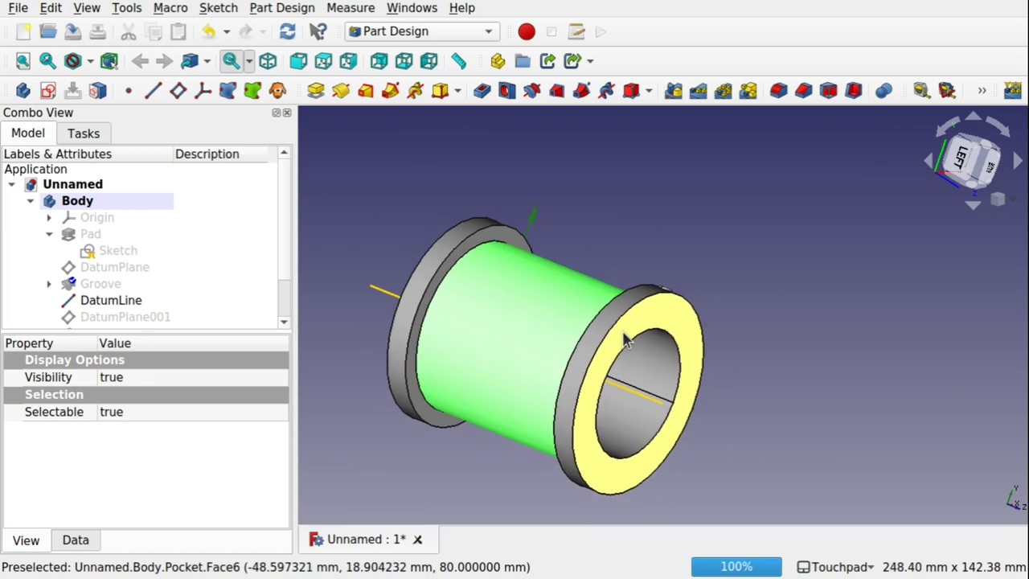
{"action": "left_click", "coordinate": [754, 375]}
- Create a datum plane on the end face of the ringed flange with the Plane face attachment mode
{"action": "left_click_drag", "start_coordinate": [707, 253], "coordinate": [668, 266], "text": "shift"}
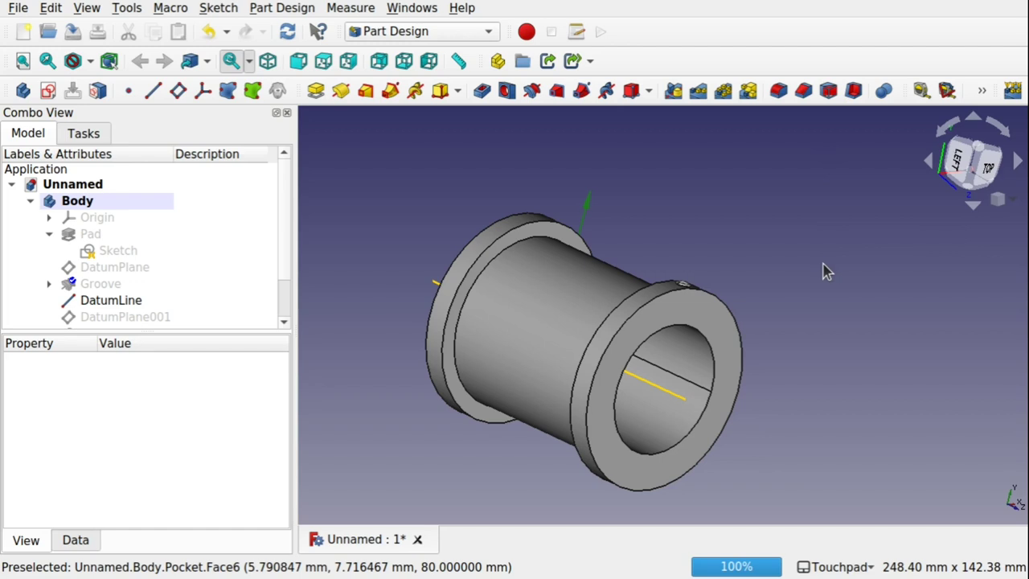
{"action": "left_click_drag", "start_coordinate": [823, 271], "coordinate": [797, 283], "text": "alt"}
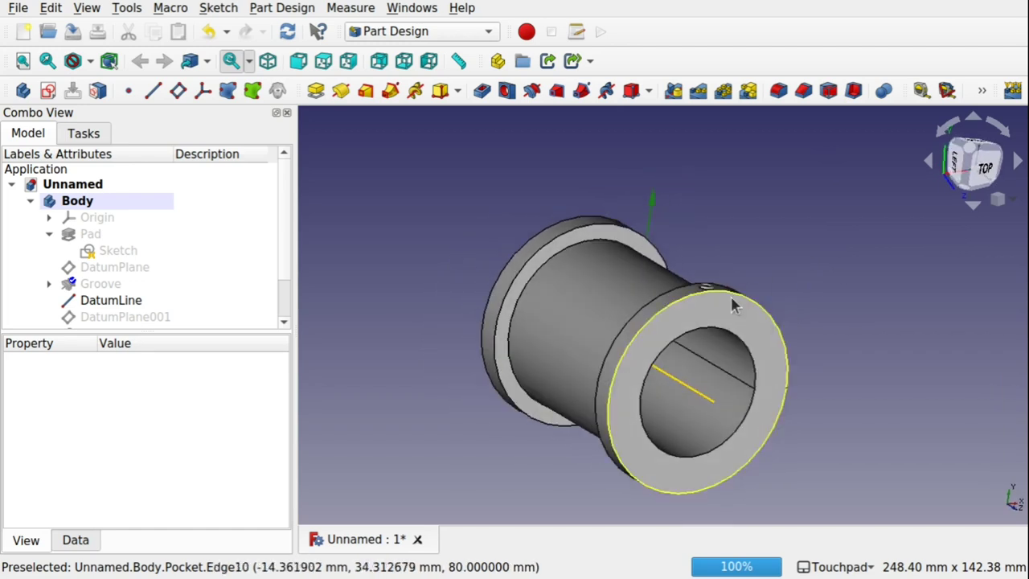
{"action": "left_click", "coordinate": [634, 367]}
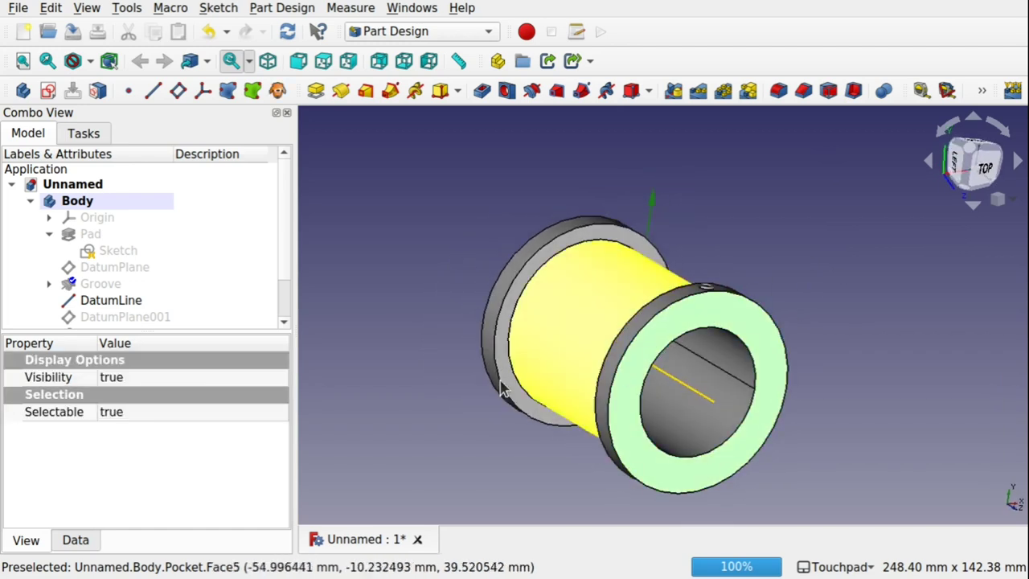
{"action": "left_click", "coordinate": [178, 91]}
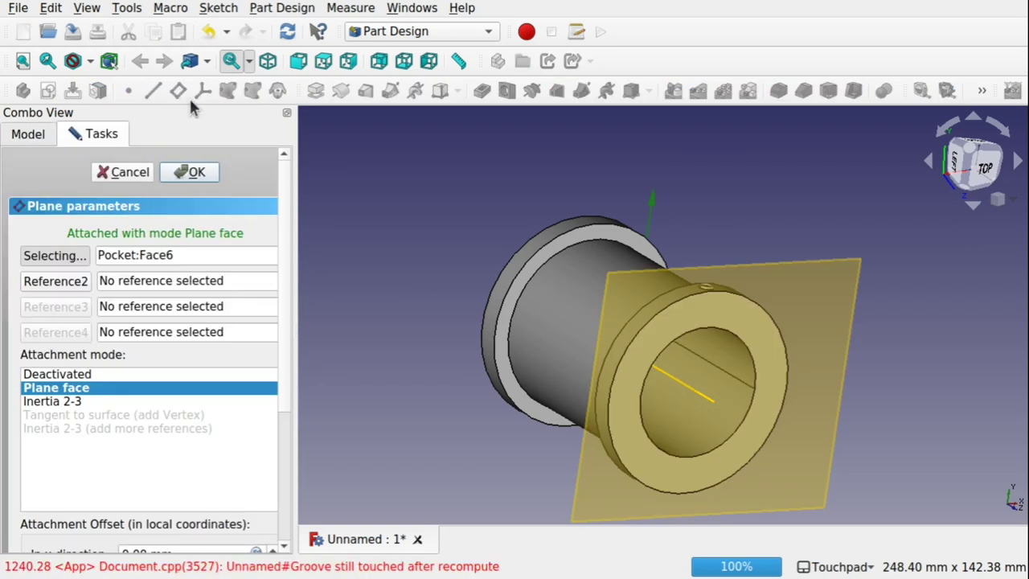
{"action": "left_click", "coordinate": [193, 172]}
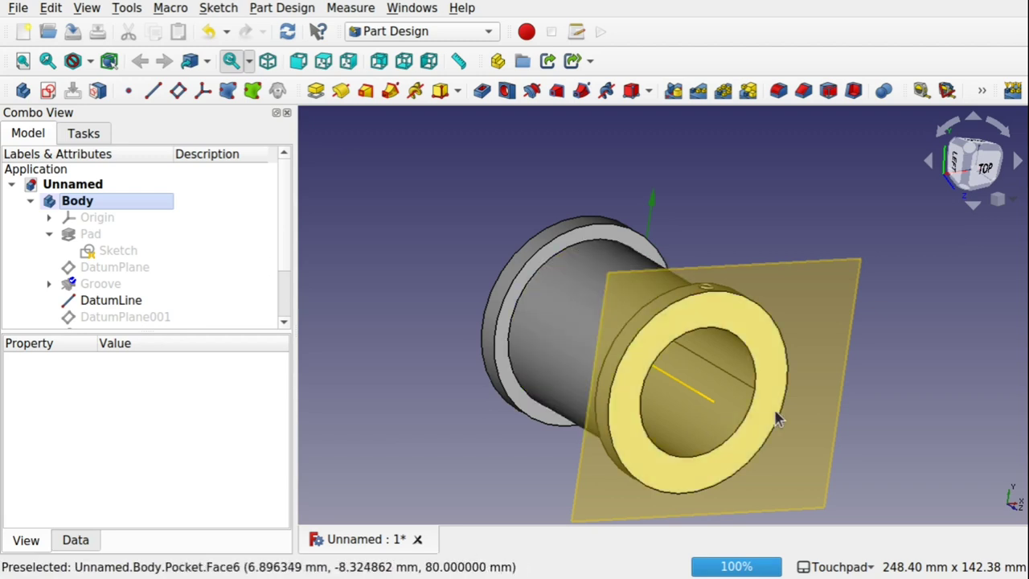
- Create a sketch on DatumPlane003 at the flange's end face, check its orientation against the tube, and close it empty
{"action": "left_click_drag", "start_coordinate": [775, 414], "coordinate": [729, 387], "text": "shift"}
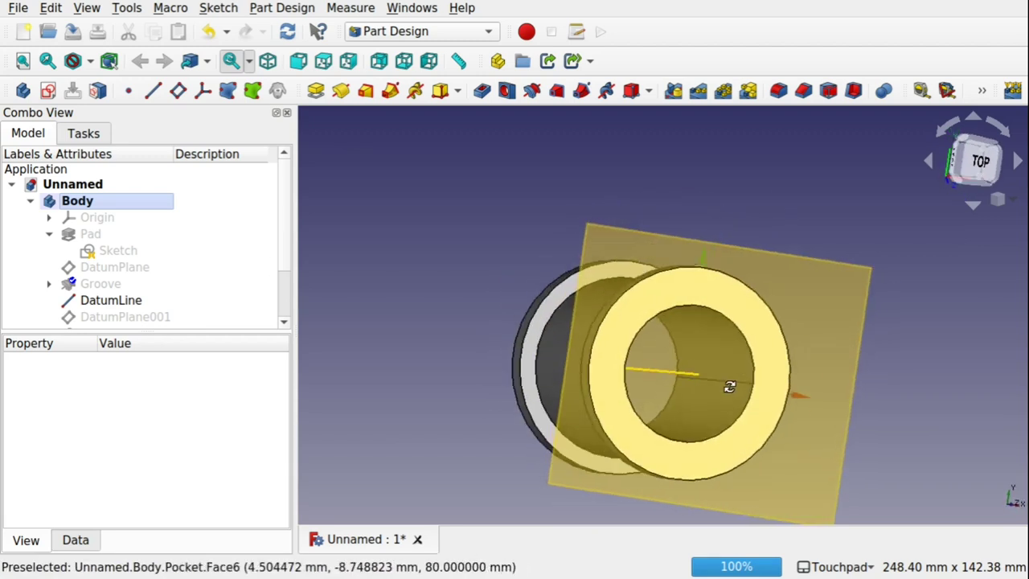
{"action": "middle_click_drag", "start_coordinate": [730, 387], "coordinate": [571, 439]}
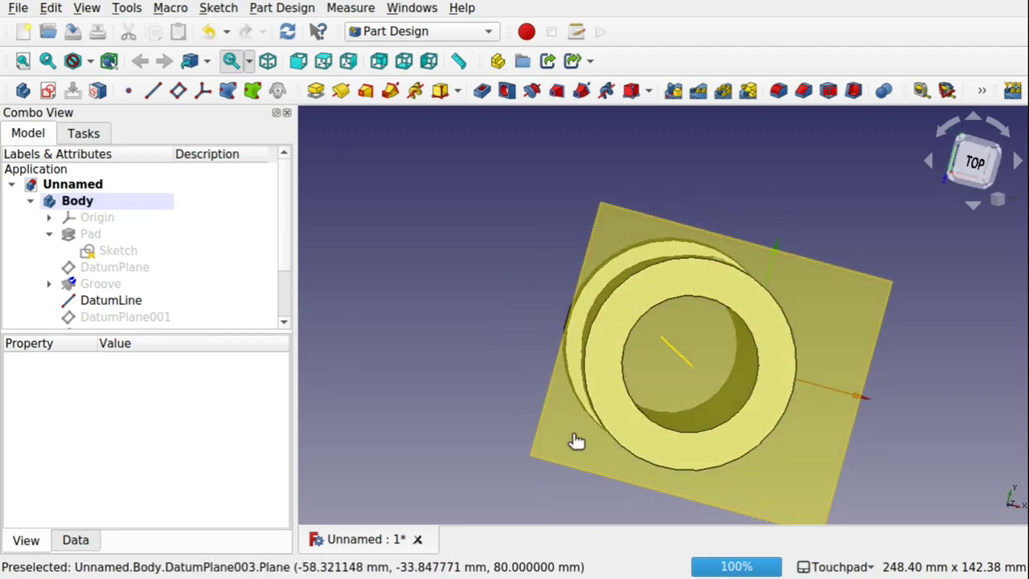
{"action": "left_click", "coordinate": [576, 440]}
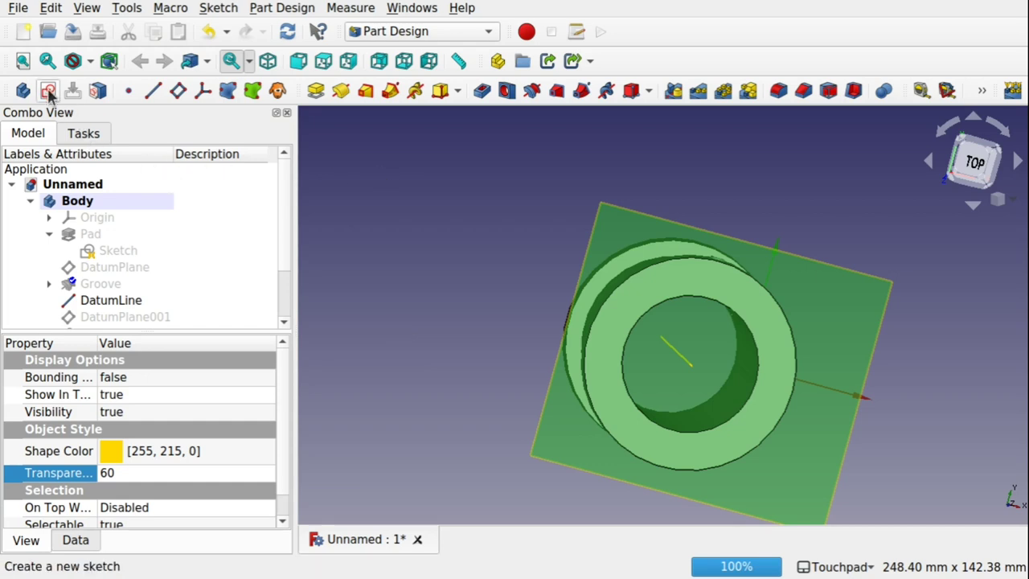
{"action": "left_click", "coordinate": [46, 90]}
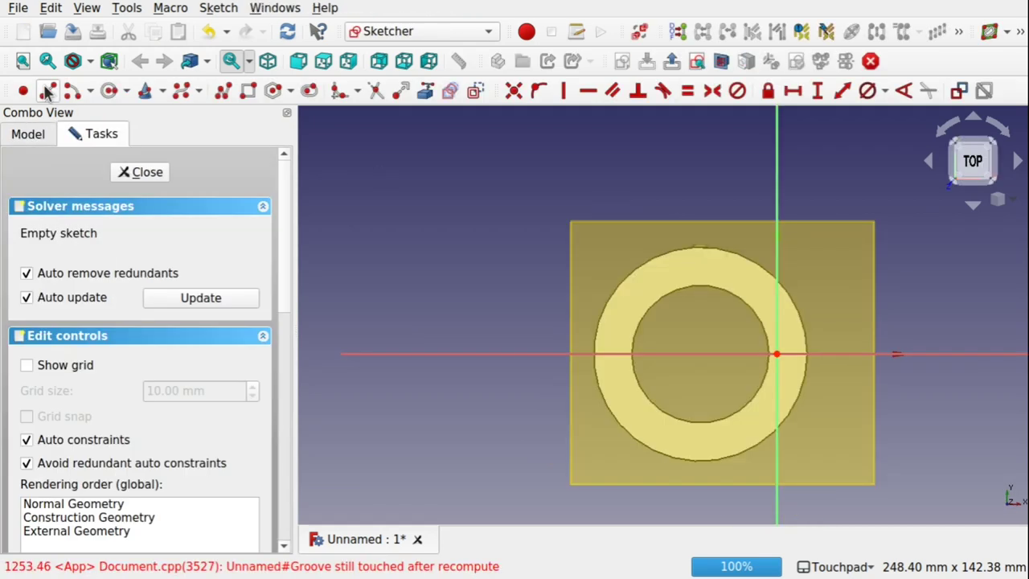
{"action": "mouse_move", "coordinate": [829, 242]}
{"action": "left_mouse_down", "text": "alt"}
{"action": "mouse_move", "coordinate": [767, 361]}
{"action": "mouse_move", "coordinate": [836, 266]}
{"action": "mouse_move", "coordinate": [847, 266]}
{"action": "left_mouse_up", "text": "alt"}
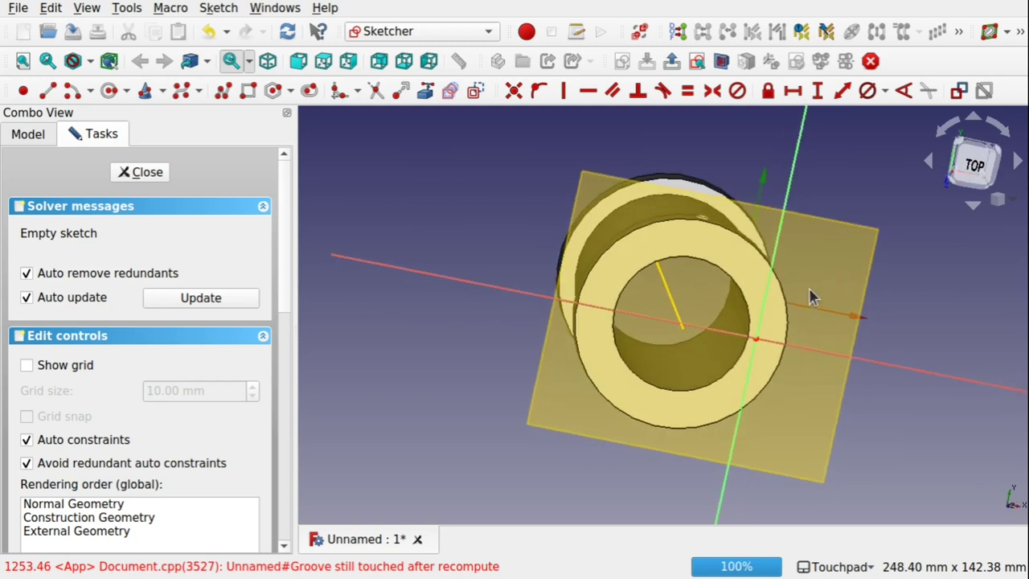
{"action": "mouse_move", "coordinate": [812, 298]}
{"action": "middle_mouse_down"}
{"action": "mouse_move", "coordinate": [796, 208]}
{"action": "mouse_move", "coordinate": [686, 287]}
{"action": "mouse_move", "coordinate": [726, 259]}
{"action": "mouse_move", "coordinate": [779, 294]}
{"action": "mouse_move", "coordinate": [802, 281]}
{"action": "mouse_move", "coordinate": [538, 395]}
{"action": "mouse_move", "coordinate": [592, 347]}
{"action": "mouse_move", "coordinate": [593, 361]}
{"action": "mouse_move", "coordinate": [574, 361]}
{"action": "mouse_move", "coordinate": [507, 321]}
{"action": "mouse_move", "coordinate": [646, 280]}
{"action": "mouse_move", "coordinate": [738, 287]}
{"action": "middle_mouse_up"}
{"action": "middle_click_drag", "start_coordinate": [473, 299], "coordinate": [696, 319]}
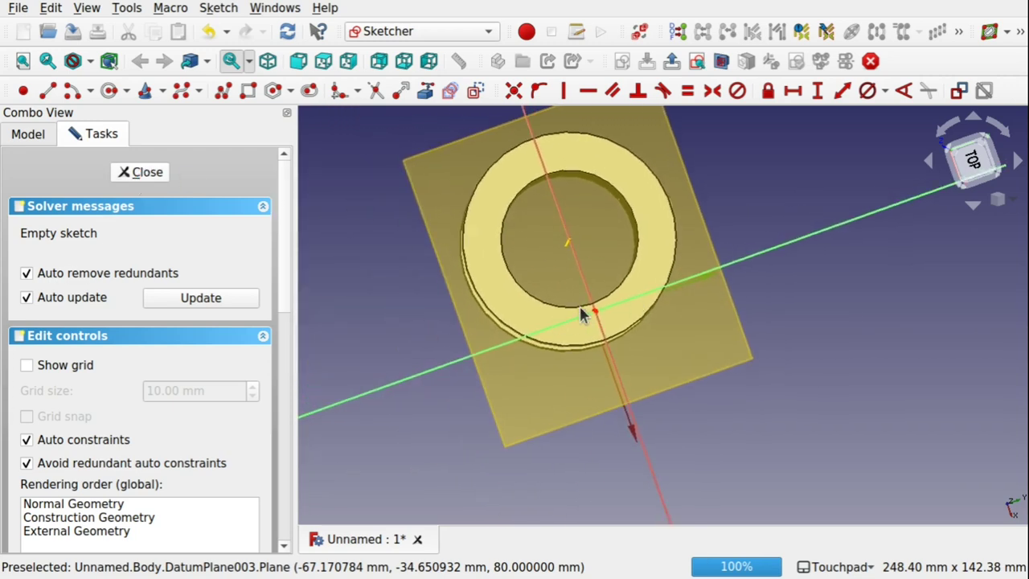
{"action": "left_click", "coordinate": [120, 176]}
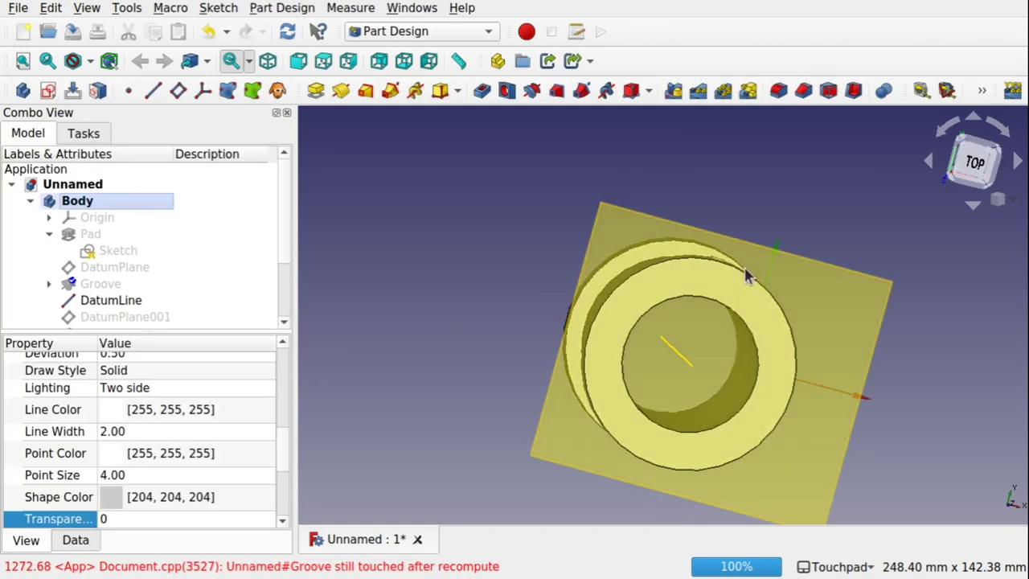
- Set Map Reversed to true for Sketch004
{"action": "left_click_drag", "start_coordinate": [744, 269], "coordinate": [788, 290], "text": "shift"}
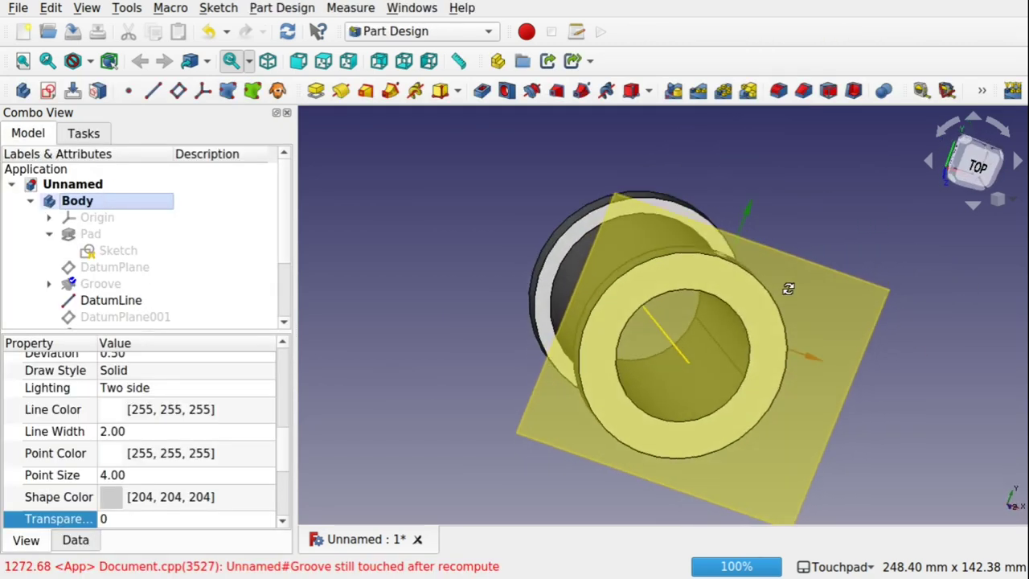
{"action": "left_click", "coordinate": [74, 540]}
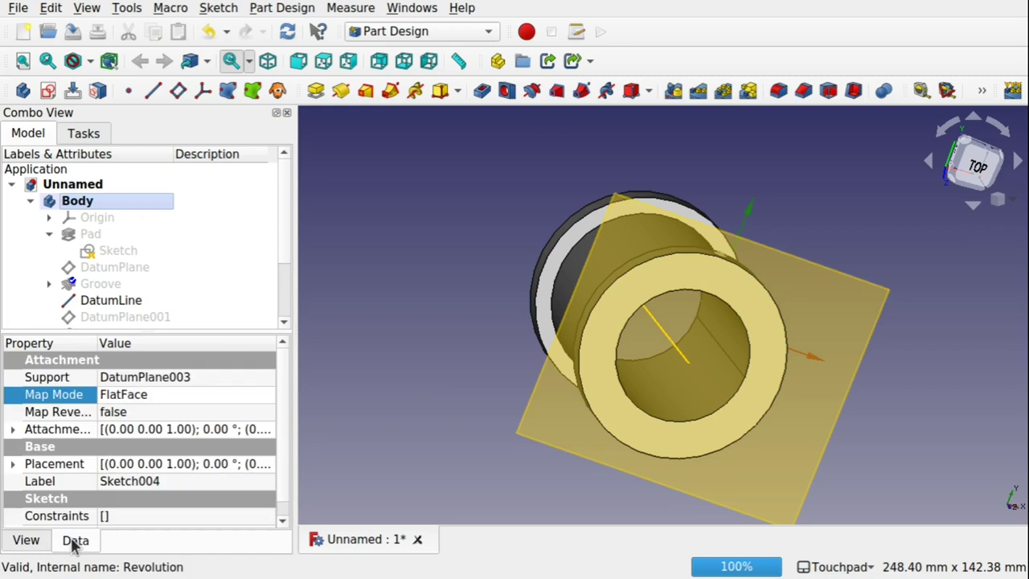
{"action": "left_click", "coordinate": [197, 412]}
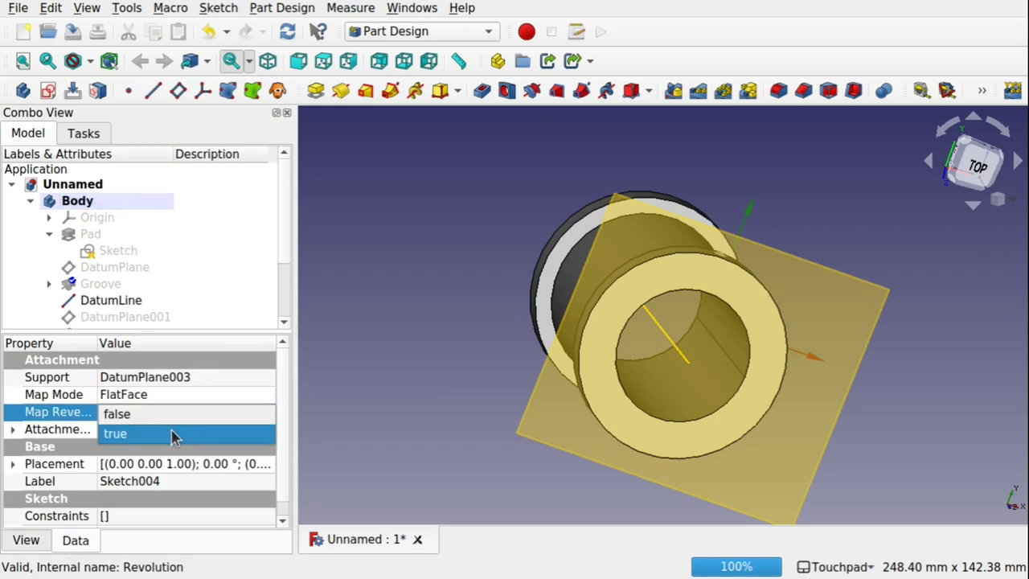
{"action": "left_click", "coordinate": [172, 434]}
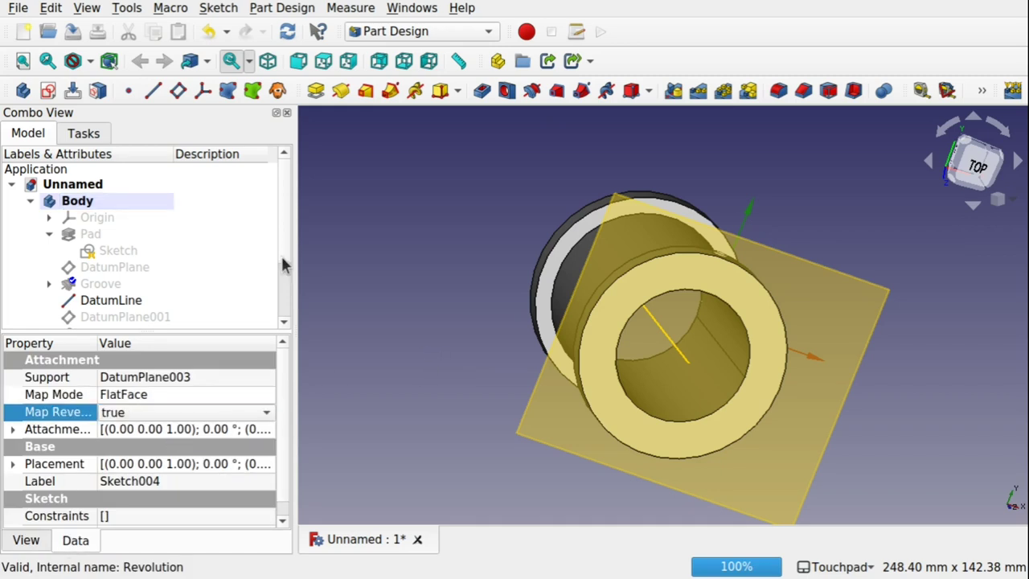
- Reopen Sketch004 to examine which side of the tube it faces, and close it without drawing anything
{"action": "scroll", "coordinate": [287, 275], "scroll_direction": "down", "scroll_amount": 3}
{"action": "double_click", "coordinate": [133, 320]}
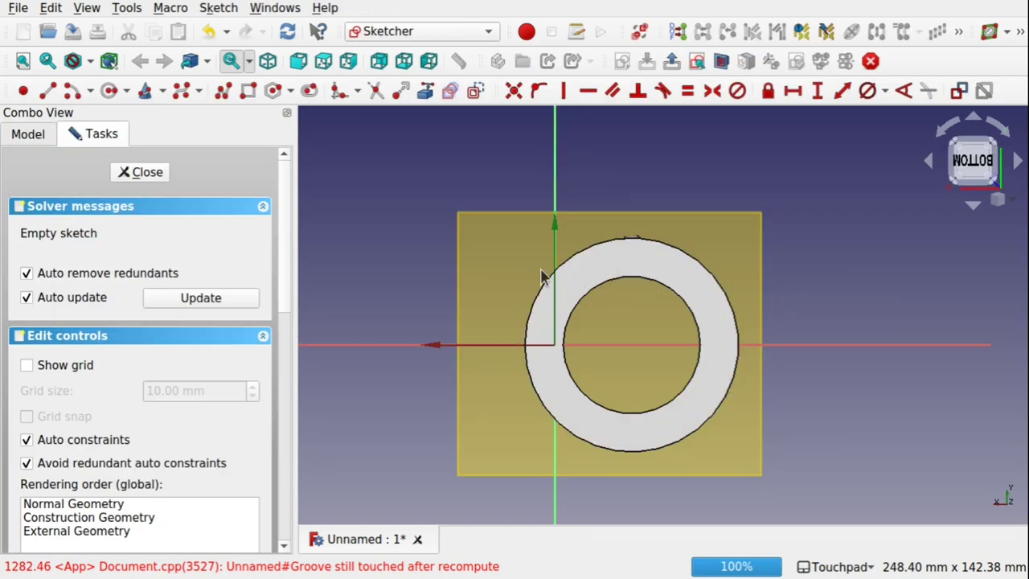
{"action": "mouse_move", "coordinate": [615, 246]}
{"action": "left_mouse_down", "text": "alt"}
{"action": "mouse_move", "coordinate": [629, 335]}
{"action": "mouse_move", "coordinate": [623, 222]}
{"action": "mouse_move", "coordinate": [756, 218]}
{"action": "mouse_move", "coordinate": [563, 276]}
{"action": "mouse_move", "coordinate": [597, 237]}
{"action": "mouse_move", "coordinate": [641, 248]}
{"action": "mouse_move", "coordinate": [678, 361]}
{"action": "left_mouse_up", "text": "alt"}
{"action": "mouse_move", "coordinate": [634, 305]}
{"action": "left_mouse_down", "text": "alt"}
{"action": "mouse_move", "coordinate": [528, 246]}
{"action": "mouse_move", "coordinate": [675, 301]}
{"action": "mouse_move", "coordinate": [652, 316]}
{"action": "left_mouse_up", "text": "alt"}
{"action": "left_click_drag", "start_coordinate": [472, 211], "coordinate": [394, 245], "text": "alt"}
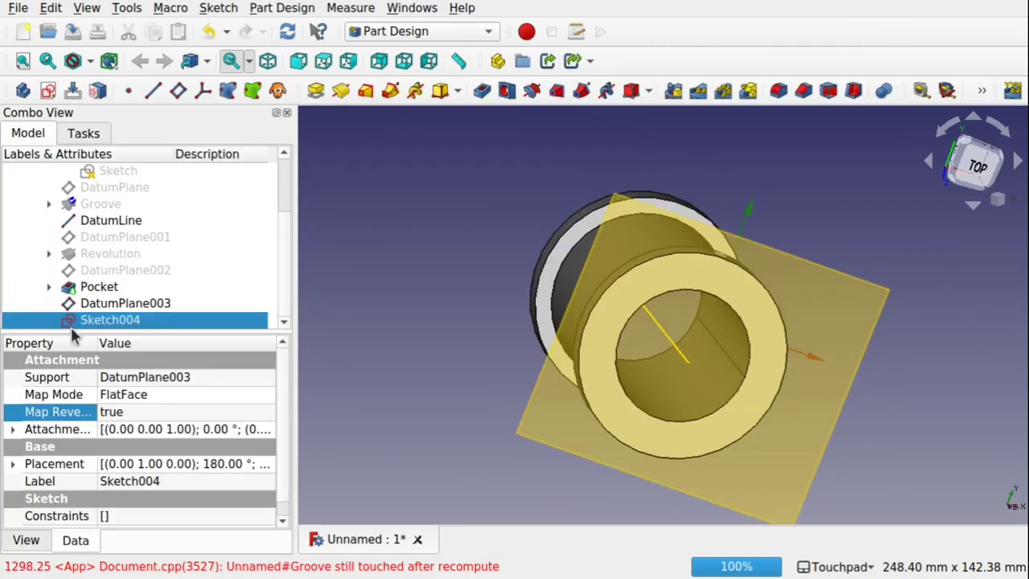
- Compare the attachment properties of DatumPlane003 and Sketch004, and set Map Reversed to true for DatumPlane003
{"action": "left_click", "coordinate": [134, 302]}
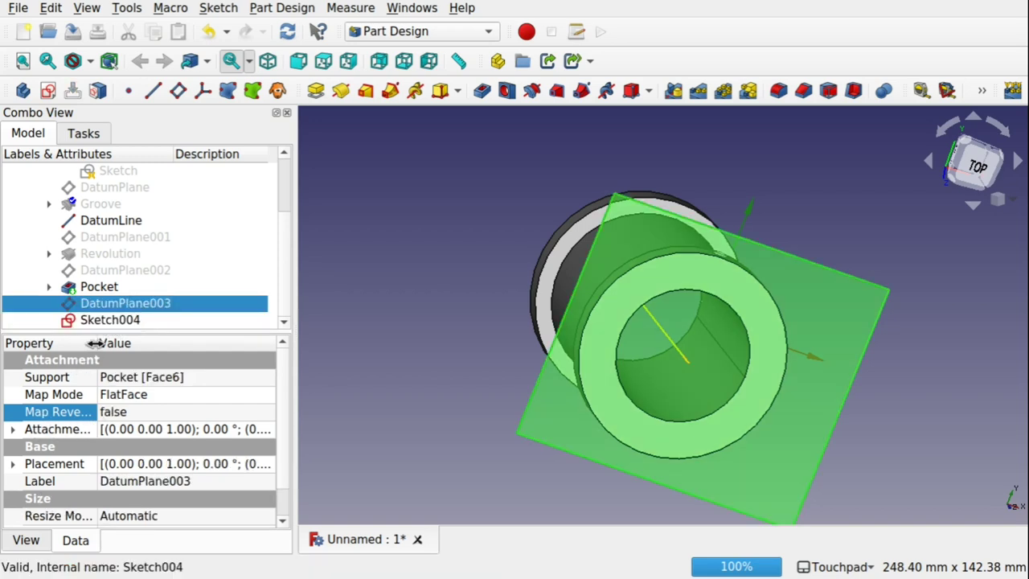
{"action": "left_click_drag", "start_coordinate": [95, 343], "coordinate": [150, 348]}
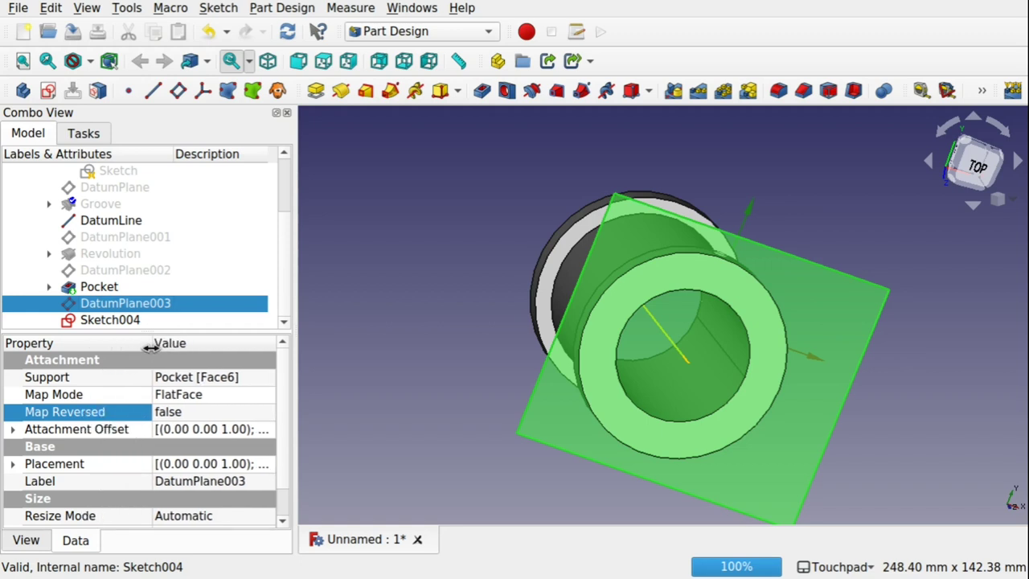
{"action": "left_click", "coordinate": [106, 322]}
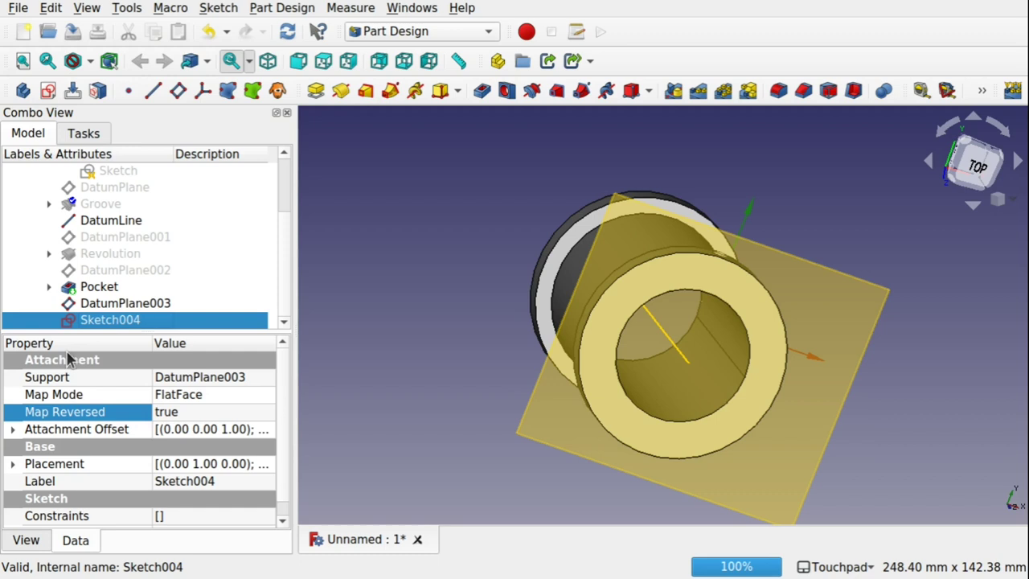
{"action": "left_click", "coordinate": [126, 308]}
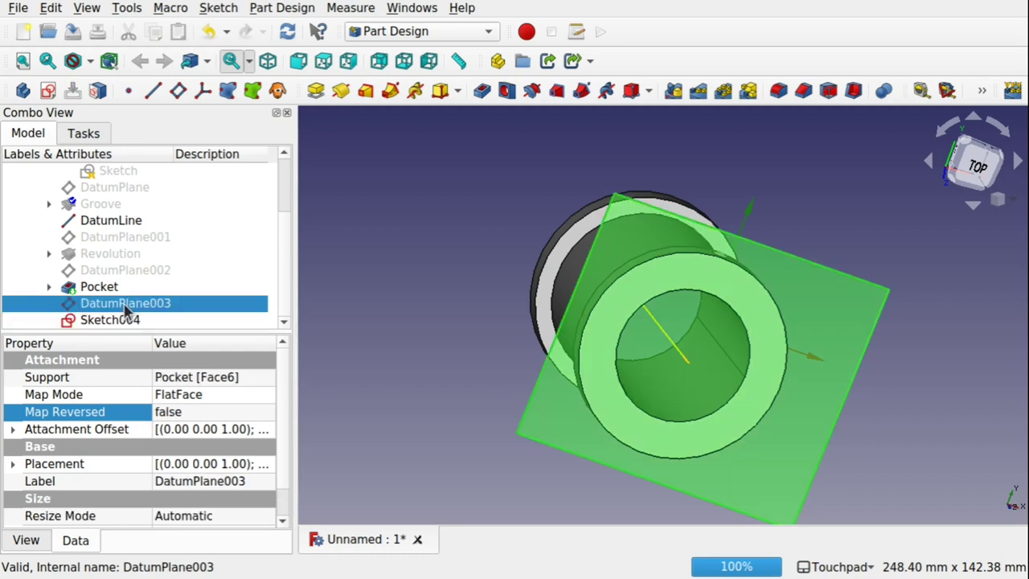
{"action": "left_click", "coordinate": [198, 413]}
{"action": "left_click", "coordinate": [178, 434]}
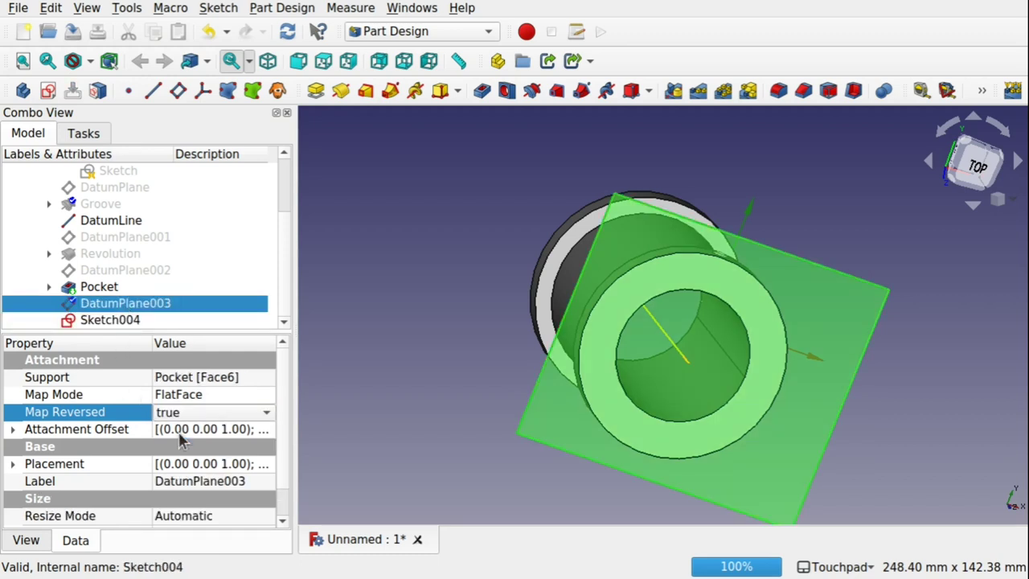
- In Sketch004, draw a small circle centred on the horizontal axis between the flange's bore and outer edge, and close the sketch
{"action": "double_click", "coordinate": [105, 320]}
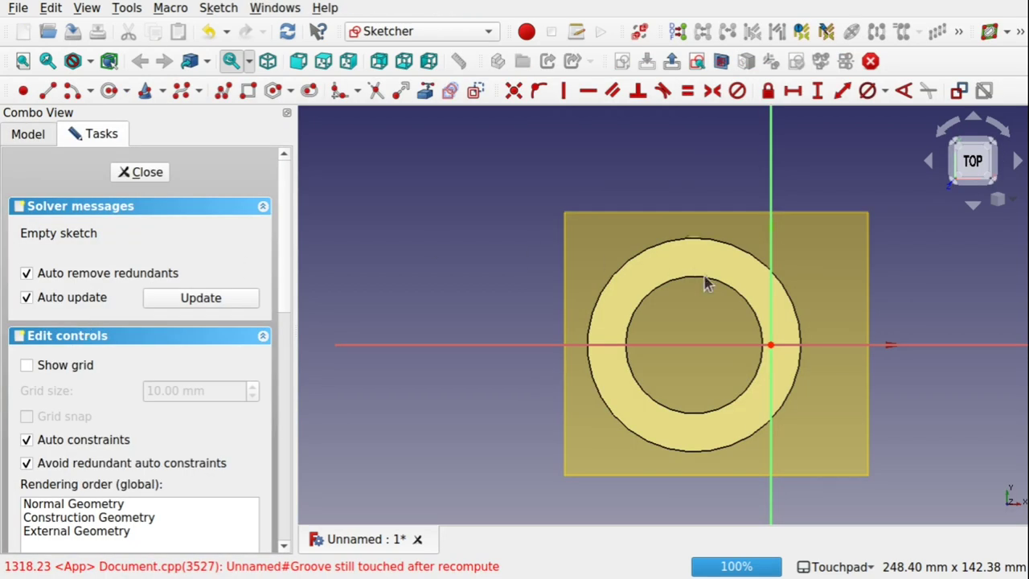
{"action": "mouse_move", "coordinate": [704, 277]}
{"action": "left_mouse_down", "text": "alt"}
{"action": "mouse_move", "coordinate": [710, 372]}
{"action": "mouse_move", "coordinate": [742, 294]}
{"action": "mouse_move", "coordinate": [721, 315]}
{"action": "left_mouse_up", "text": "alt"}
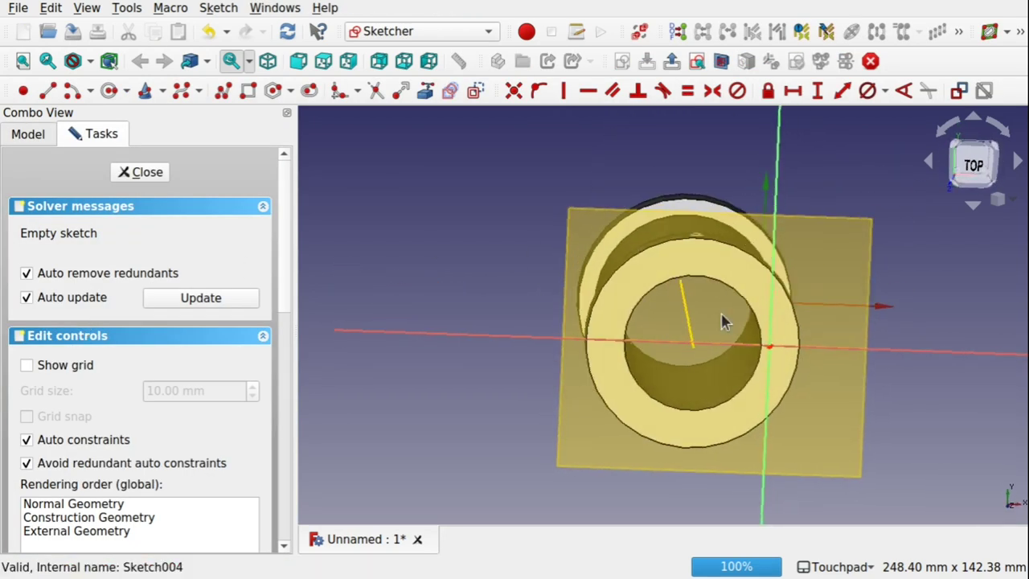
{"action": "mouse_move", "coordinate": [814, 368]}
{"action": "left_mouse_down", "text": "alt"}
{"action": "mouse_move", "coordinate": [801, 340]}
{"action": "mouse_move", "coordinate": [748, 345]}
{"action": "mouse_move", "coordinate": [810, 349]}
{"action": "left_mouse_up", "text": "alt"}
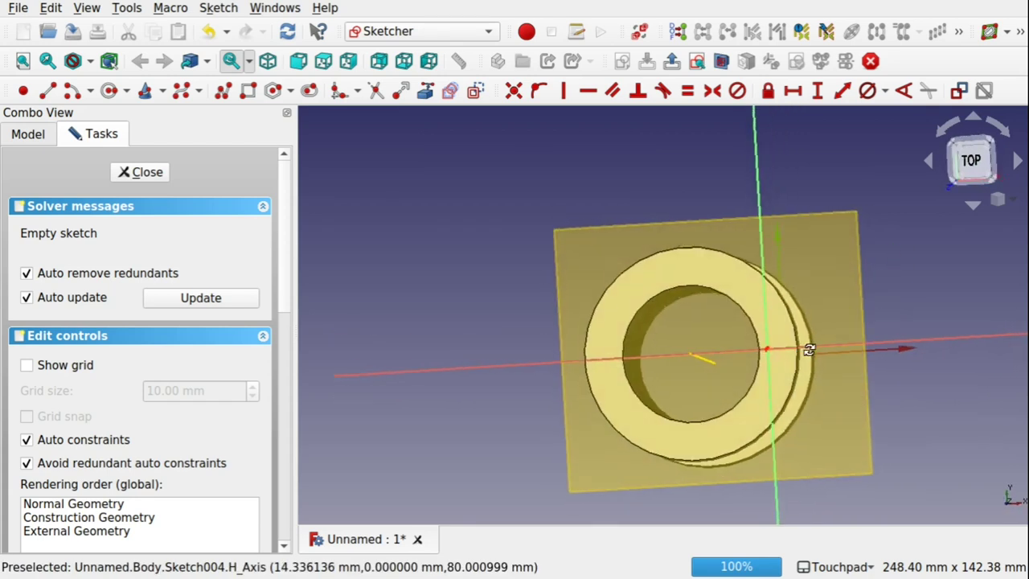
{"action": "middle_click_drag", "start_coordinate": [808, 351], "coordinate": [784, 388]}
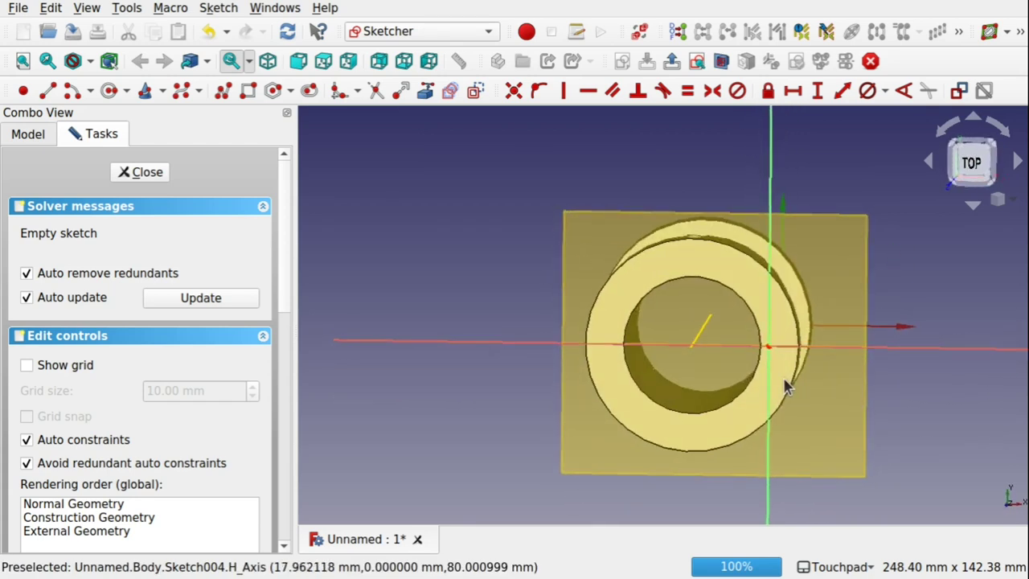
{"action": "scroll", "coordinate": [785, 383], "scroll_direction": "up", "scroll_amount": 4}
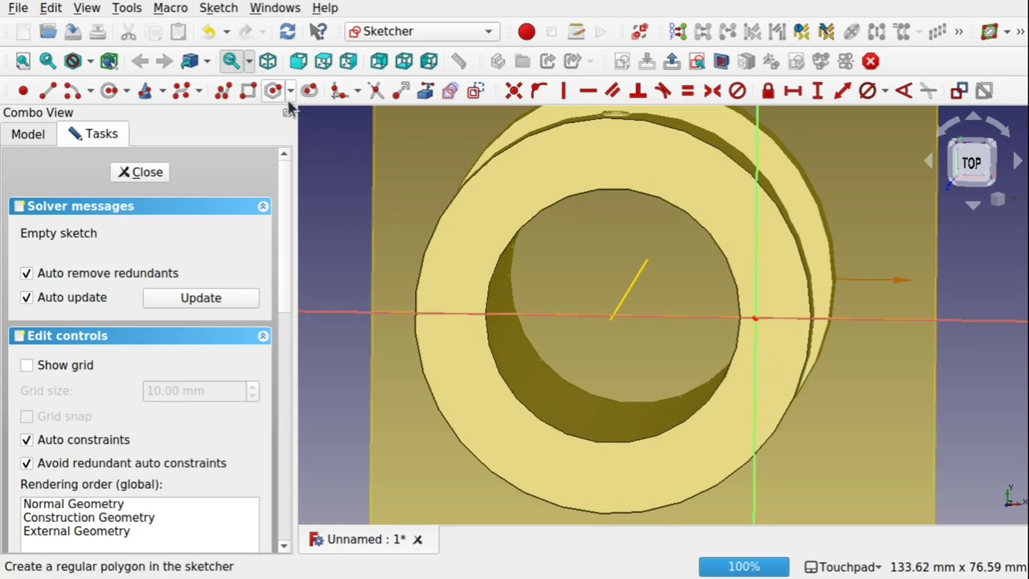
{"action": "left_click", "coordinate": [103, 91]}
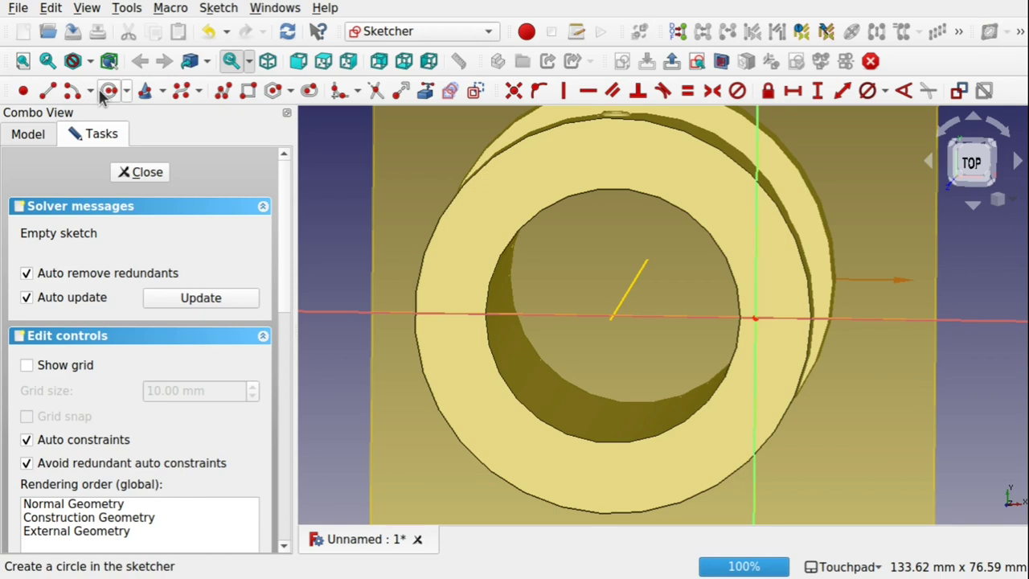
{"action": "left_click", "coordinate": [789, 318]}
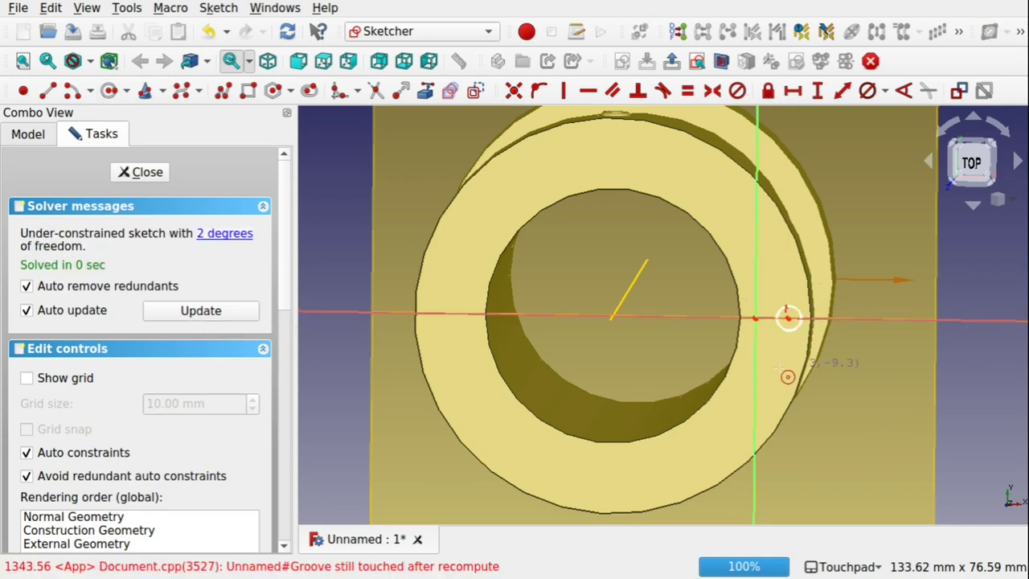
{"action": "left_click", "coordinate": [144, 174]}
- Hide DatumPlane003 and inspect the sketched circle on the flange's end face from several angles
{"action": "left_click", "coordinate": [844, 319]}
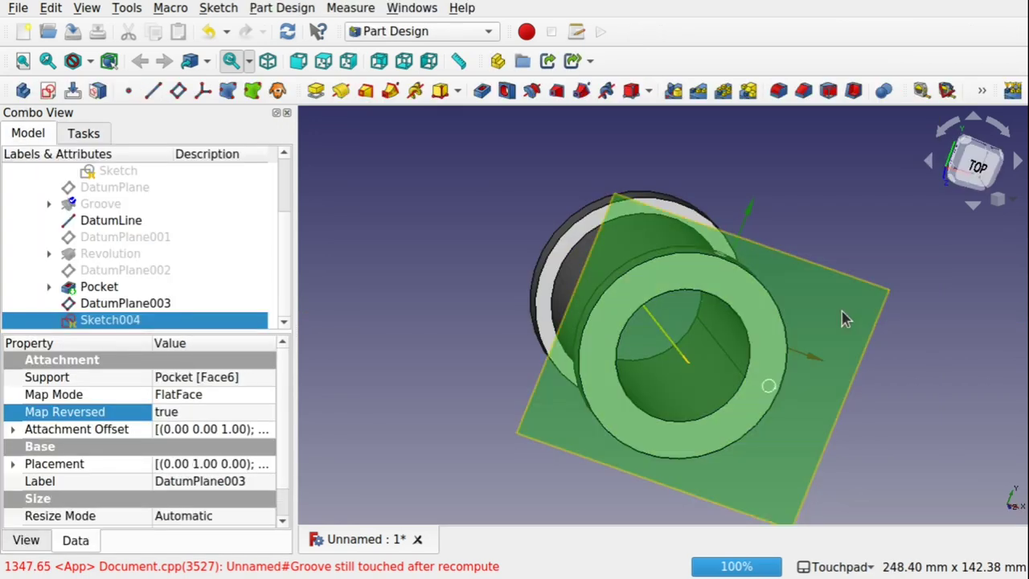
{"action": "key", "text": "space"}
{"action": "left_click_drag", "start_coordinate": [749, 402], "coordinate": [795, 365], "text": "alt"}
{"action": "scroll", "coordinate": [795, 364], "scroll_direction": "up", "scroll_amount": 6}
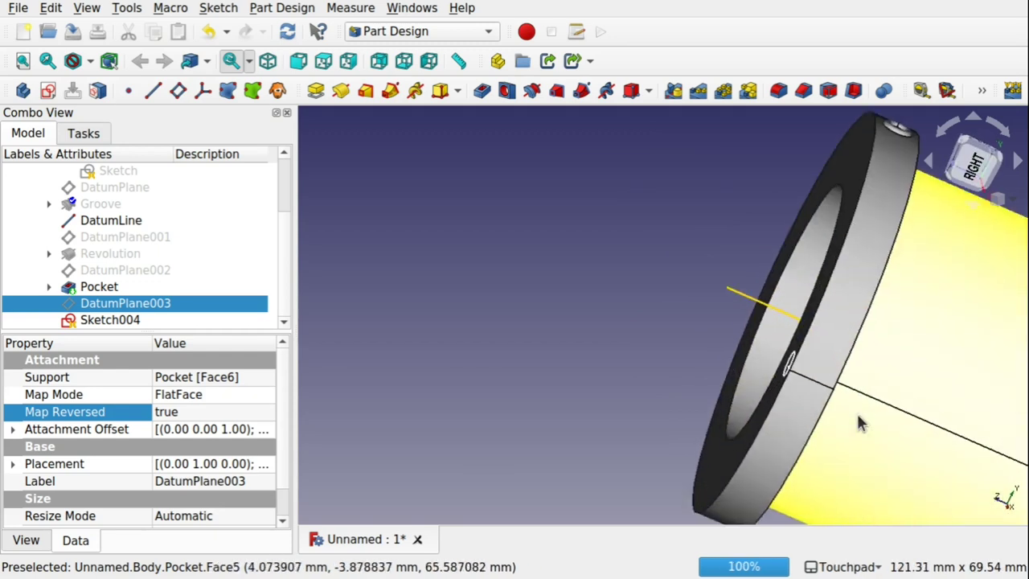
{"action": "left_click_drag", "start_coordinate": [859, 416], "coordinate": [891, 487], "text": "alt"}
{"action": "scroll", "coordinate": [891, 487], "scroll_direction": "down", "scroll_amount": 3}
{"action": "scroll", "coordinate": [891, 487], "scroll_direction": "down", "scroll_amount": 1}
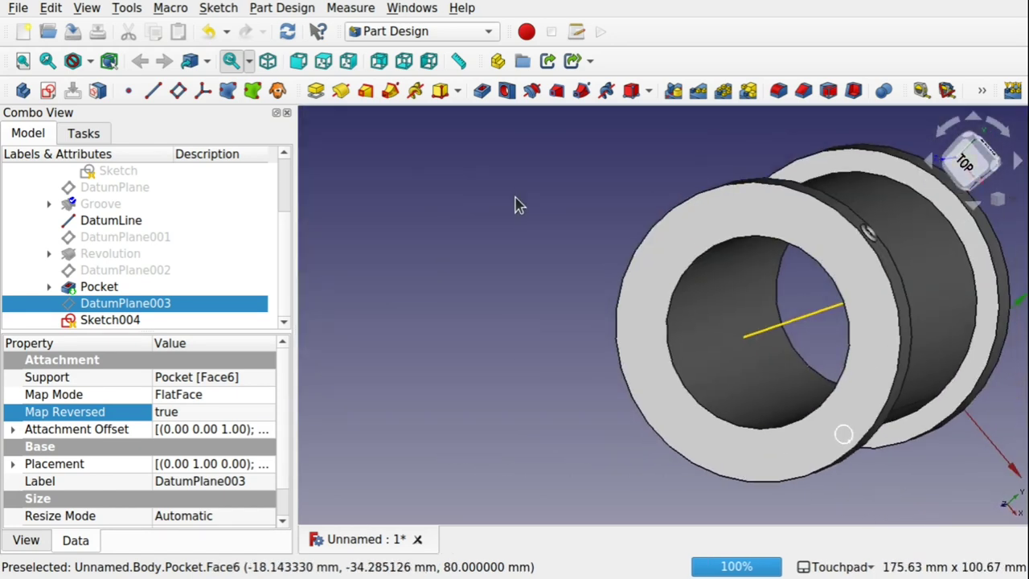
{"action": "left_click_drag", "start_coordinate": [557, 227], "coordinate": [426, 170], "text": "shift"}
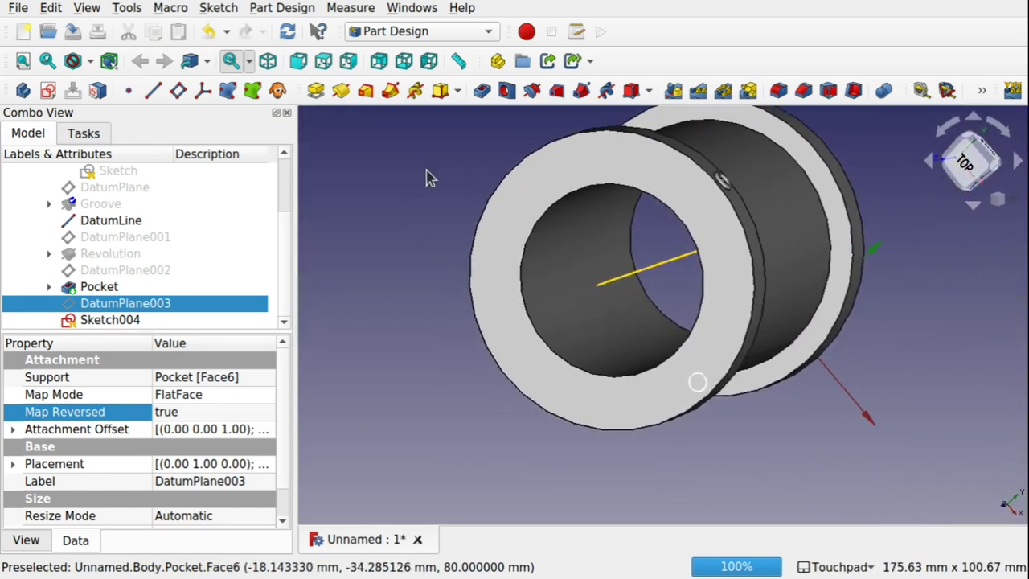
- Create a datum line from the short straight edge on the flange rim beside the circle, and rotate it 90° around its x-axis
{"action": "left_click_drag", "start_coordinate": [742, 418], "coordinate": [719, 406], "text": "alt"}
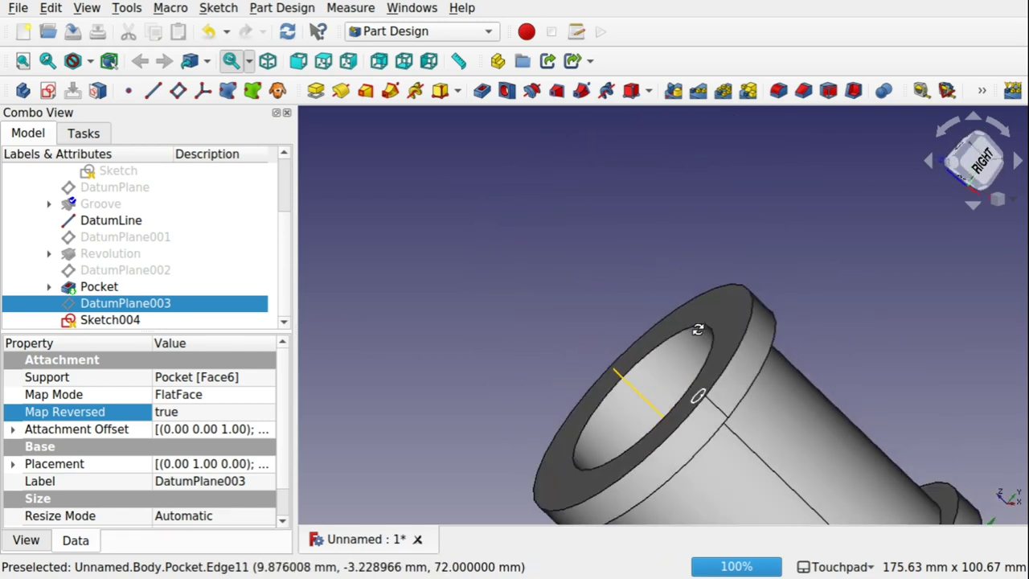
{"action": "left_click", "coordinate": [723, 415]}
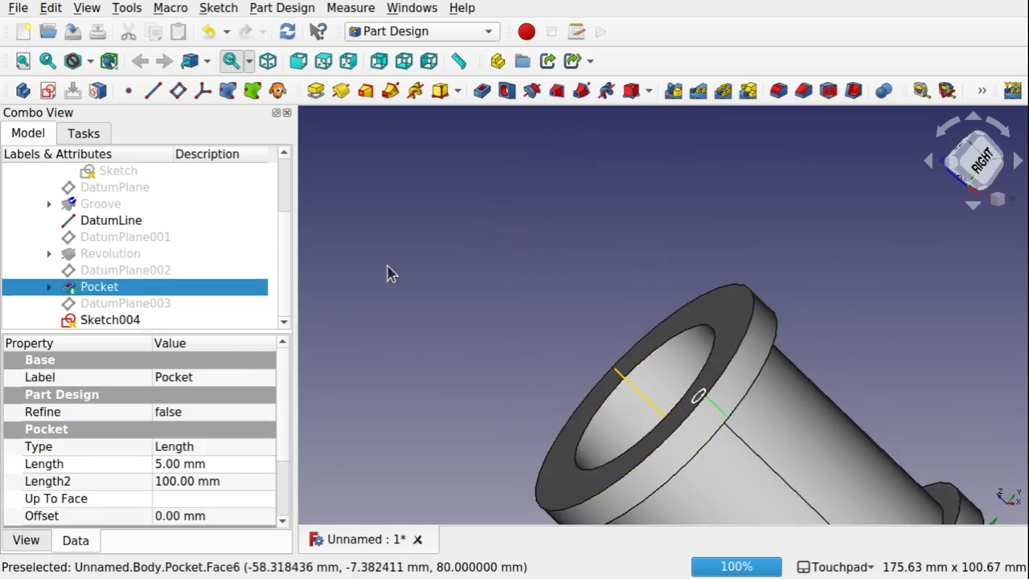
{"action": "left_click", "coordinate": [148, 96]}
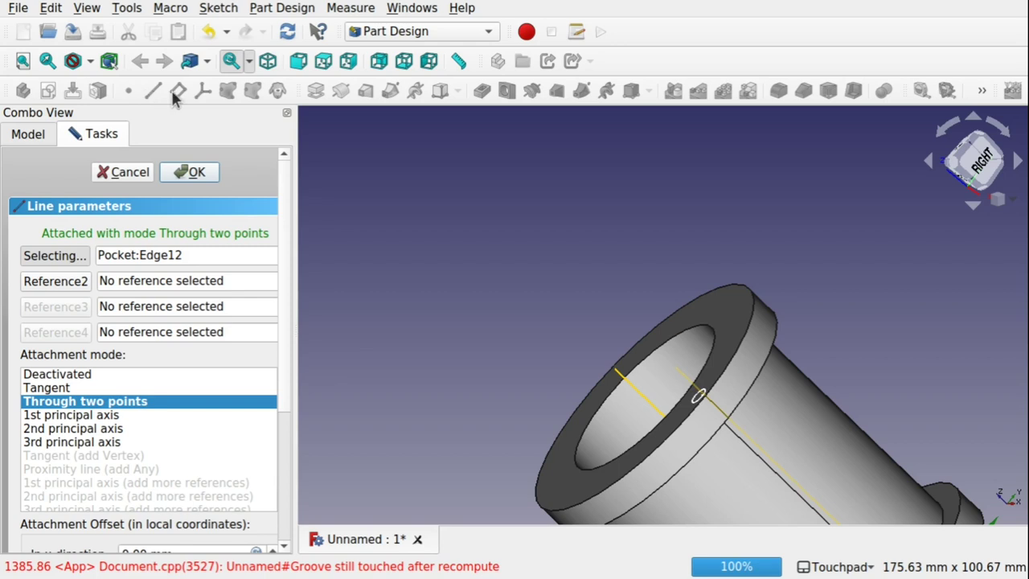
{"action": "left_click_drag", "start_coordinate": [614, 248], "coordinate": [653, 305], "text": "shift"}
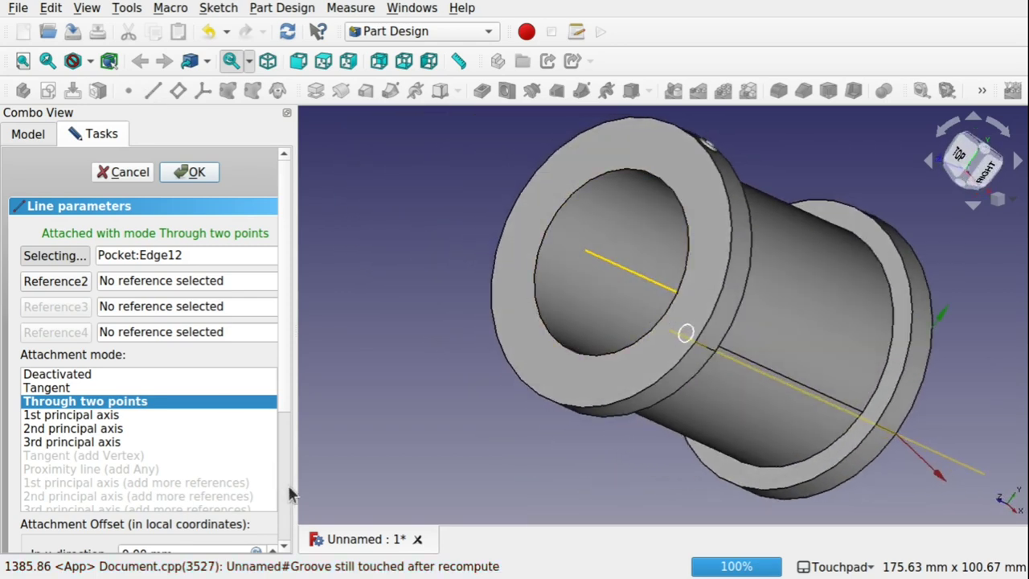
{"action": "scroll", "coordinate": [289, 487], "scroll_direction": "down", "scroll_amount": 5}
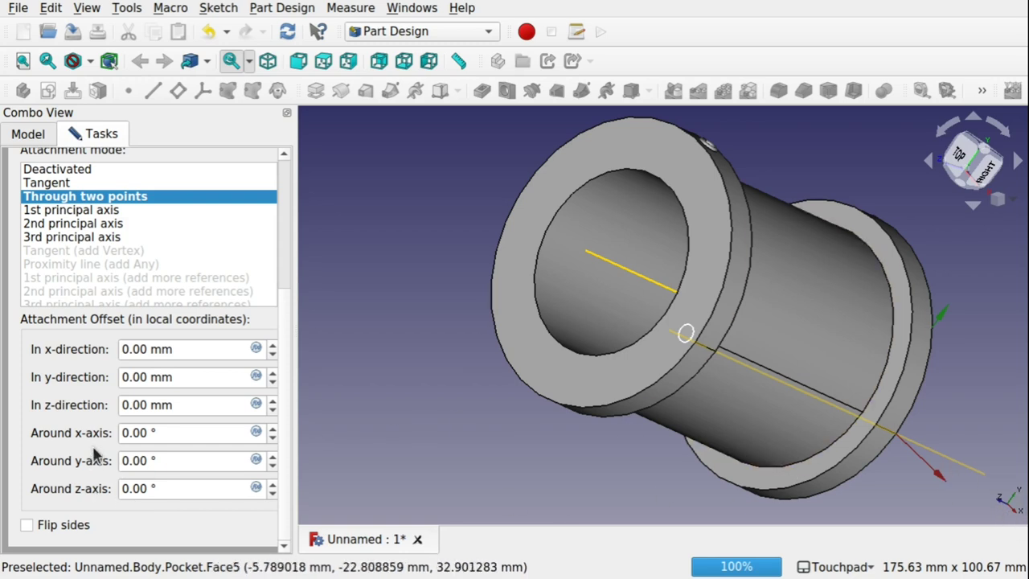
{"action": "left_click_drag", "start_coordinate": [165, 438], "coordinate": [83, 436]}
{"action": "type", "text": "90"}
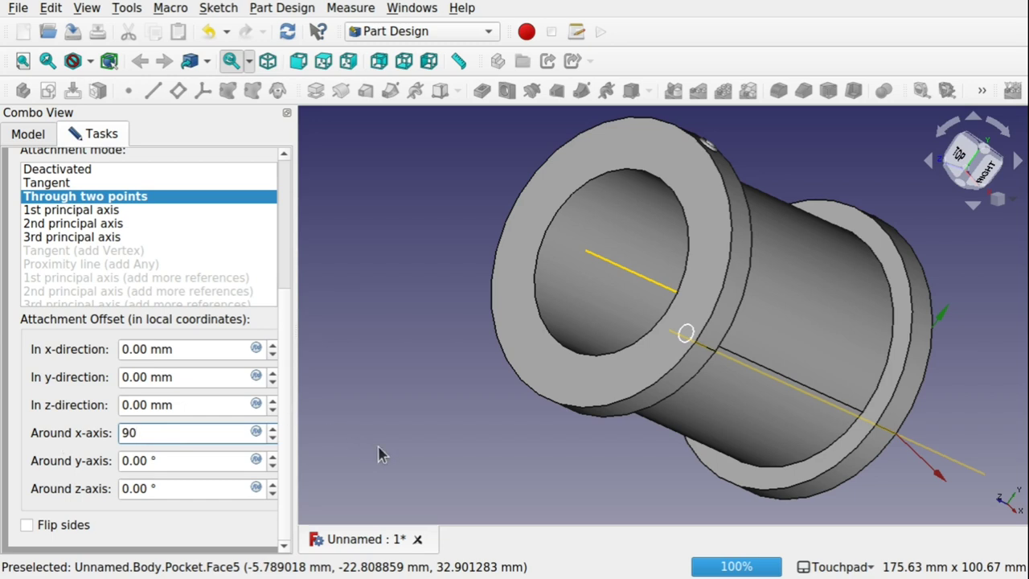
{"action": "key", "text": "Return"}
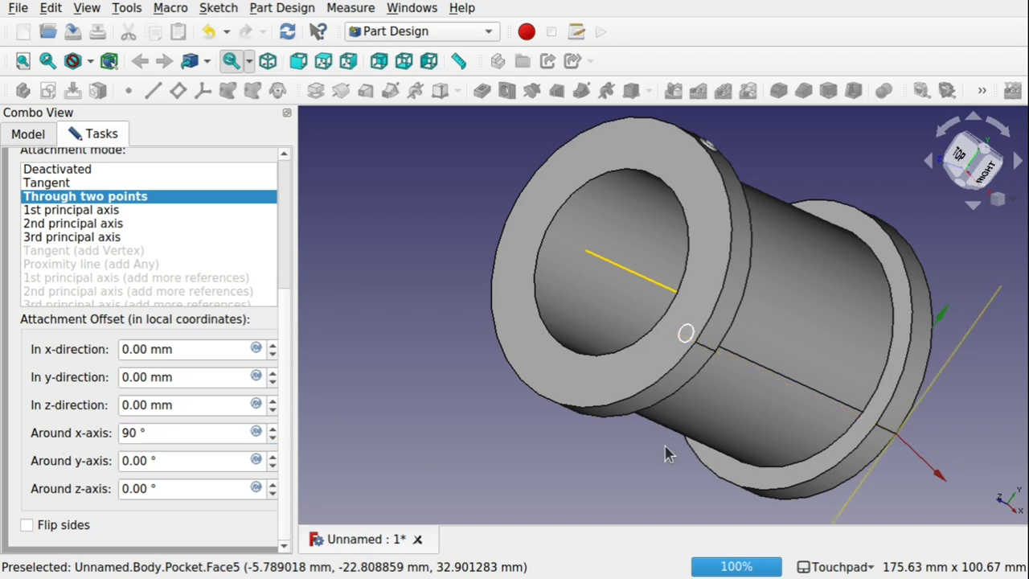
- Offset the datum line 75 mm in the z-direction so it crosses the flange near the sketched circle, and accept it
{"action": "mouse_move", "coordinate": [924, 487]}
{"action": "left_mouse_down", "text": "shift"}
{"action": "mouse_move", "coordinate": [930, 494]}
{"action": "mouse_move", "coordinate": [901, 468]}
{"action": "mouse_move", "coordinate": [927, 489]}
{"action": "left_mouse_up", "text": "shift"}
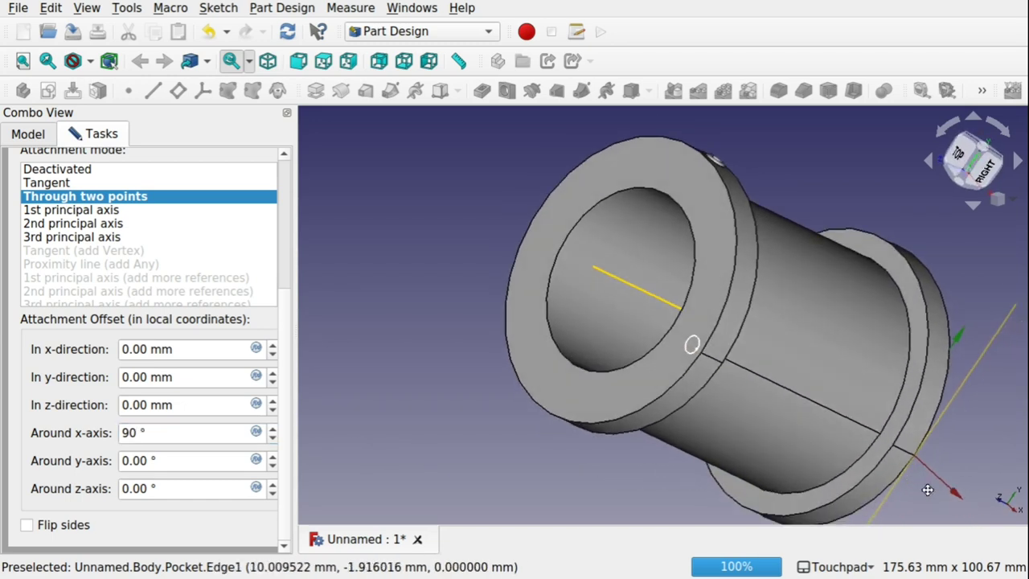
{"action": "middle_click_drag", "start_coordinate": [927, 490], "coordinate": [791, 430]}
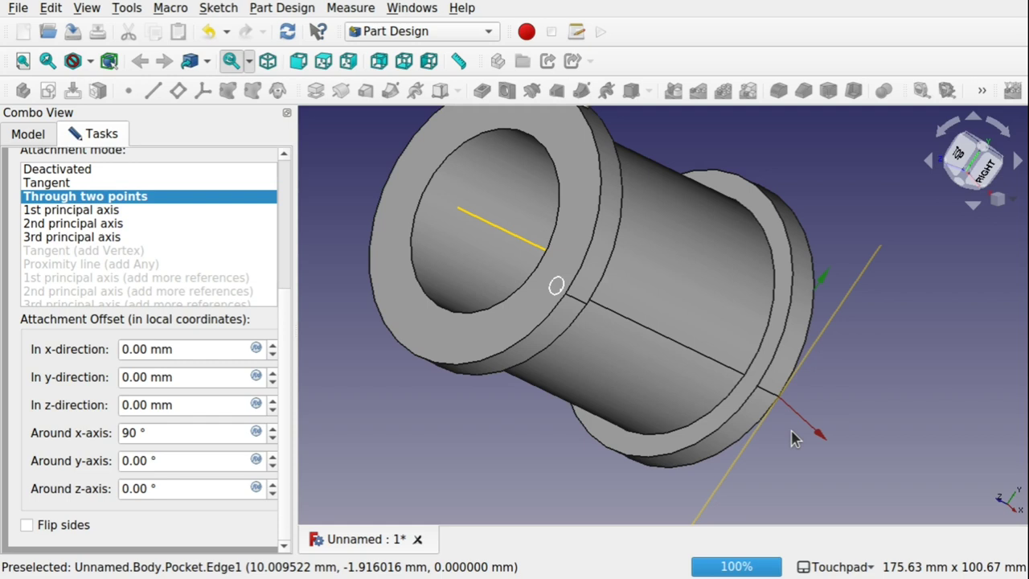
{"action": "left_click", "coordinate": [178, 405]}
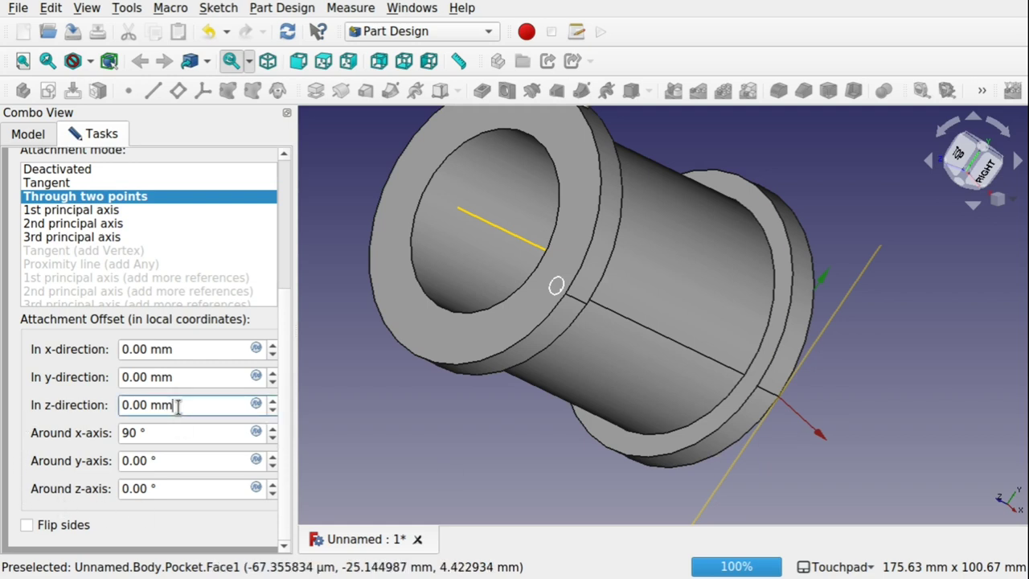
{"action": "scroll", "coordinate": [178, 407], "scroll_direction": "up", "scroll_amount": 1}
{"action": "scroll", "coordinate": [178, 406], "scroll_direction": "down", "scroll_amount": 1}
{"action": "scroll", "coordinate": [178, 407], "scroll_direction": "up", "scroll_amount": 1}
{"action": "scroll", "coordinate": [177, 408], "scroll_direction": "up", "scroll_amount": 20}
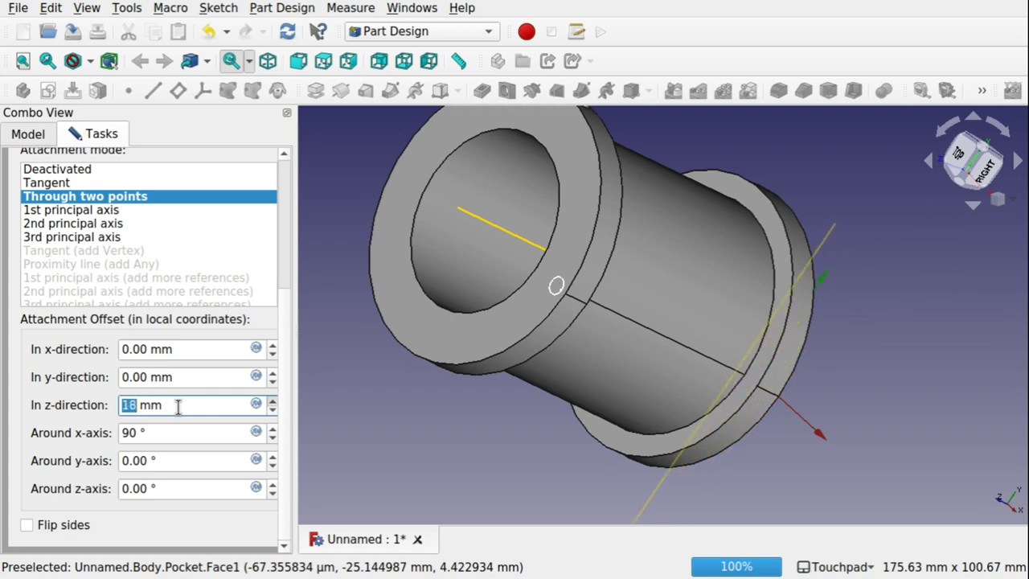
{"action": "scroll", "coordinate": [178, 406], "scroll_direction": "up", "scroll_amount": 8}
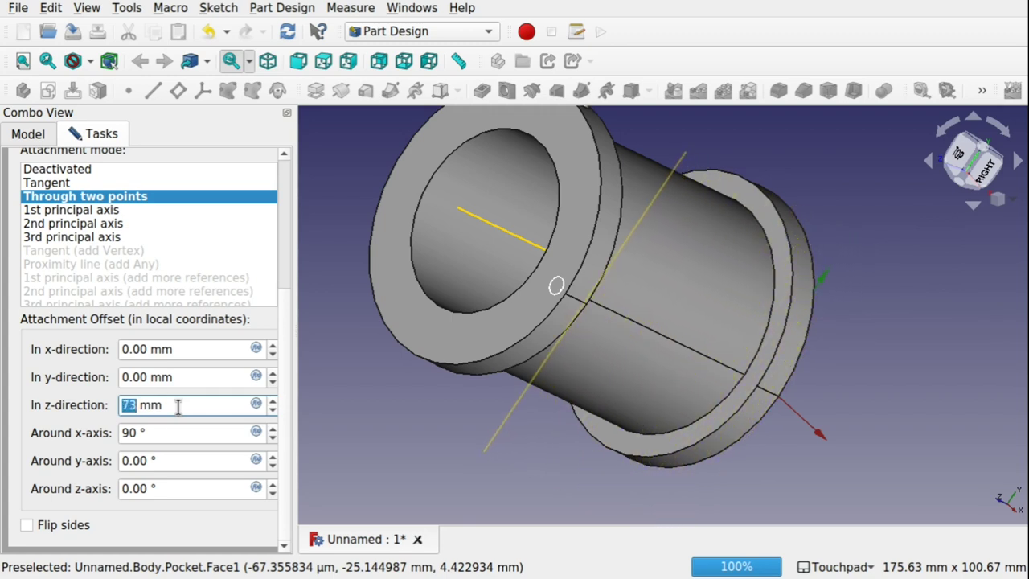
{"action": "scroll", "coordinate": [177, 407], "scroll_direction": "up", "scroll_amount": 1}
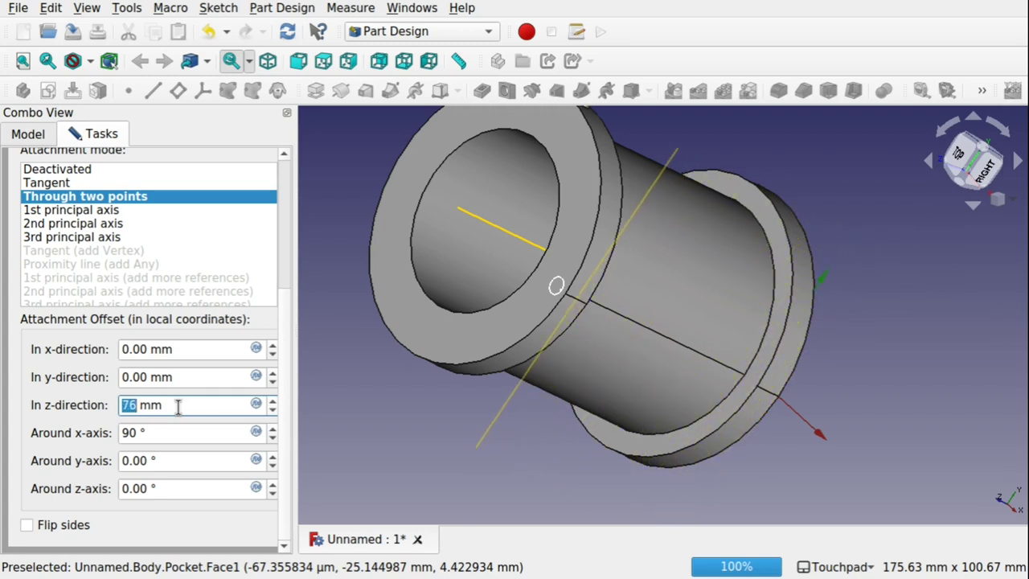
{"action": "scroll", "coordinate": [179, 407], "scroll_direction": "down", "scroll_amount": 1}
{"action": "left_click_drag", "start_coordinate": [574, 282], "coordinate": [521, 237], "text": "alt"}
{"action": "middle_click_drag", "start_coordinate": [520, 237], "coordinate": [608, 264]}
{"action": "left_click_drag", "start_coordinate": [609, 264], "coordinate": [608, 262], "text": "alt"}
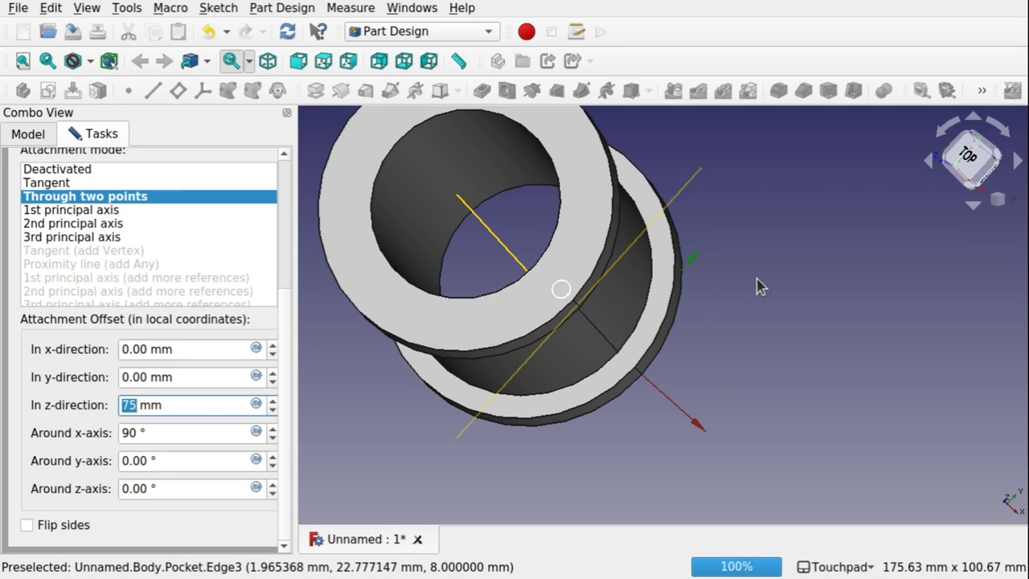
{"action": "scroll", "coordinate": [288, 201], "scroll_direction": "up", "scroll_amount": 5}
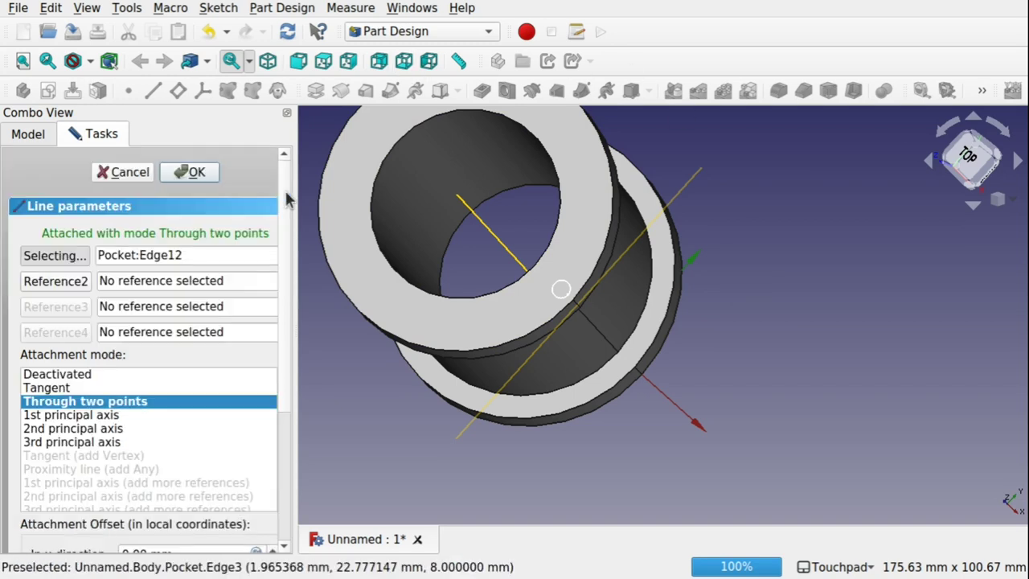
{"action": "left_click", "coordinate": [198, 176]}
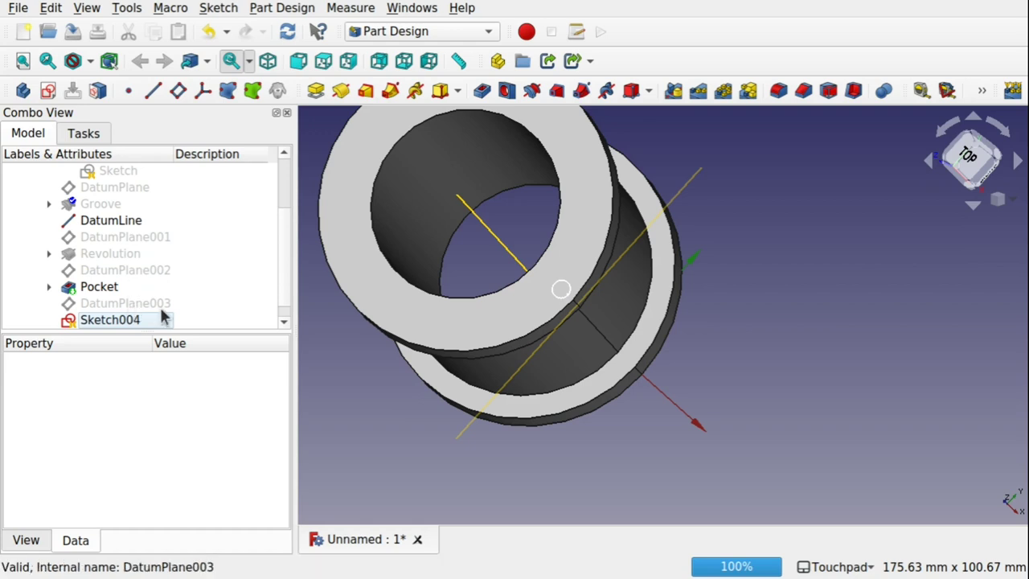
- Set the transparency of DatumLine001 to 0
{"action": "left_click", "coordinate": [283, 320]}
{"action": "left_click", "coordinate": [130, 323]}
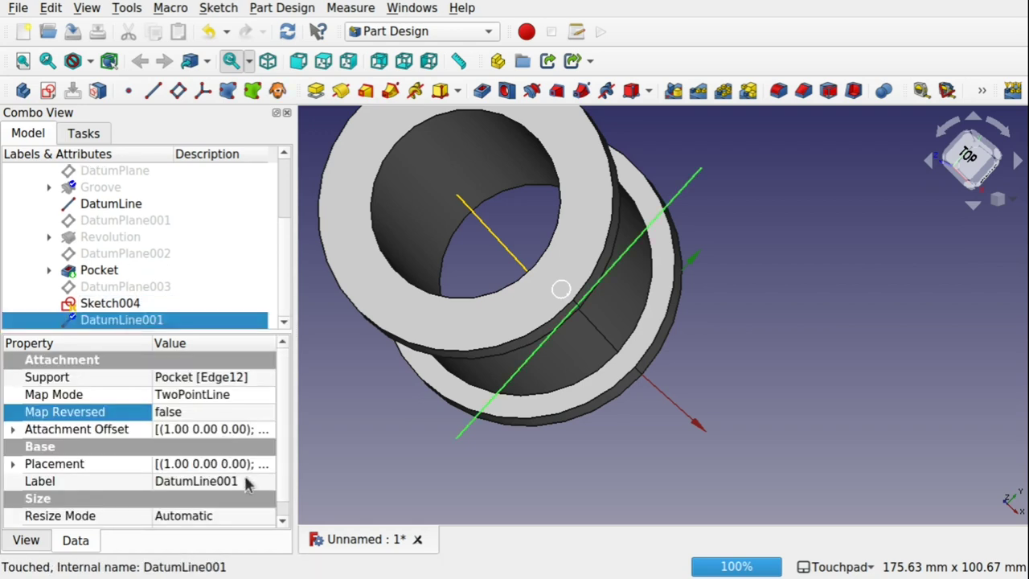
{"action": "left_click", "coordinate": [32, 545]}
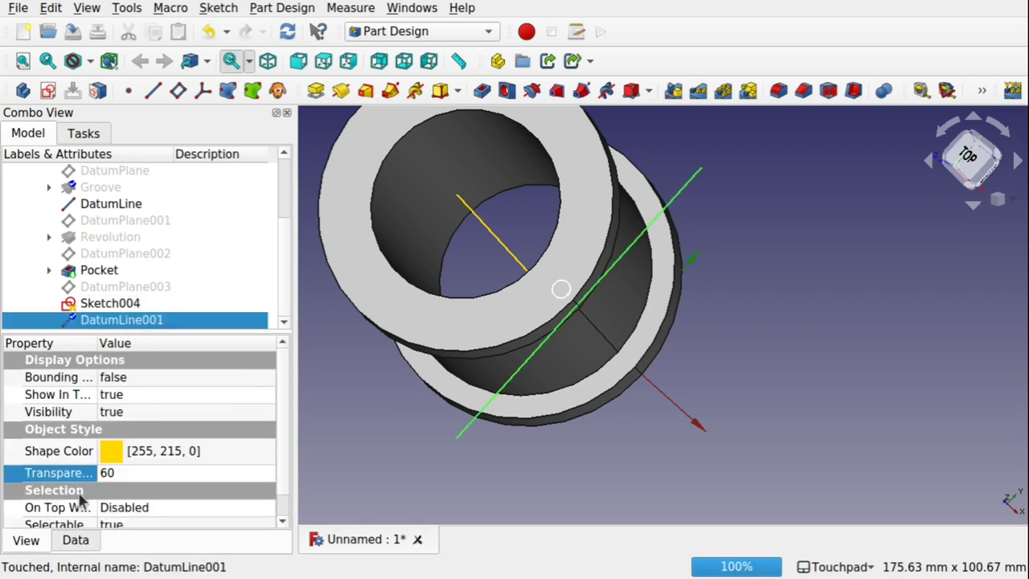
{"action": "left_click", "coordinate": [137, 480]}
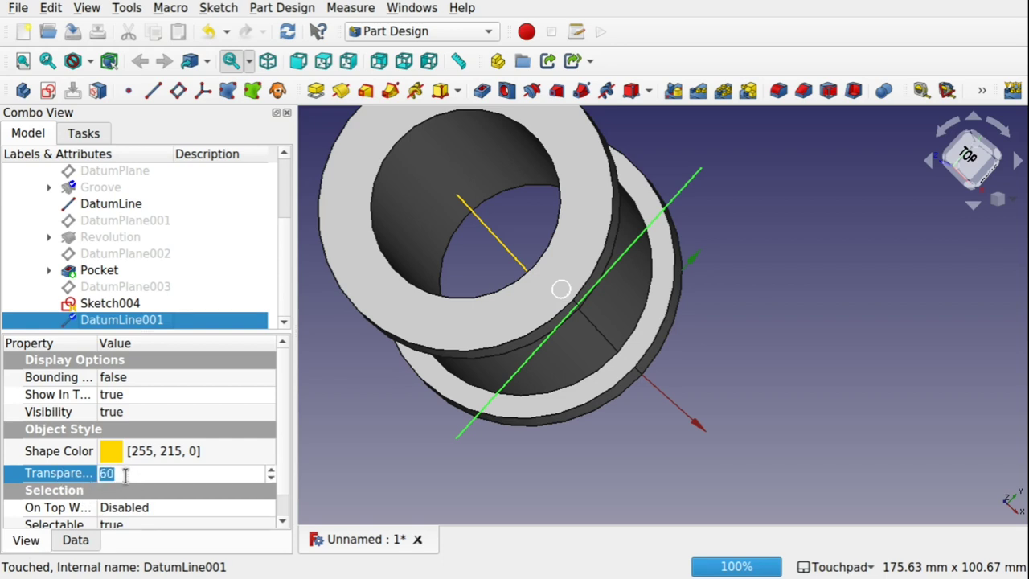
{"action": "type", "text": "0"}
{"action": "left_click", "coordinate": [519, 497]}
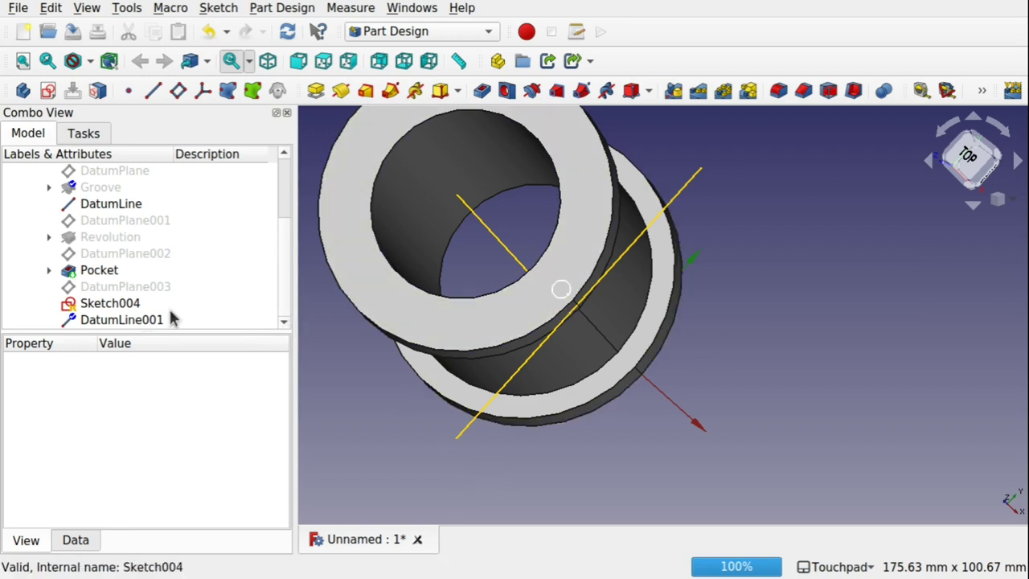
- Start a Groove from Sketch004 and inspect its preview around the vertical sketch axis at the flange's end face
{"action": "left_click", "coordinate": [133, 303]}
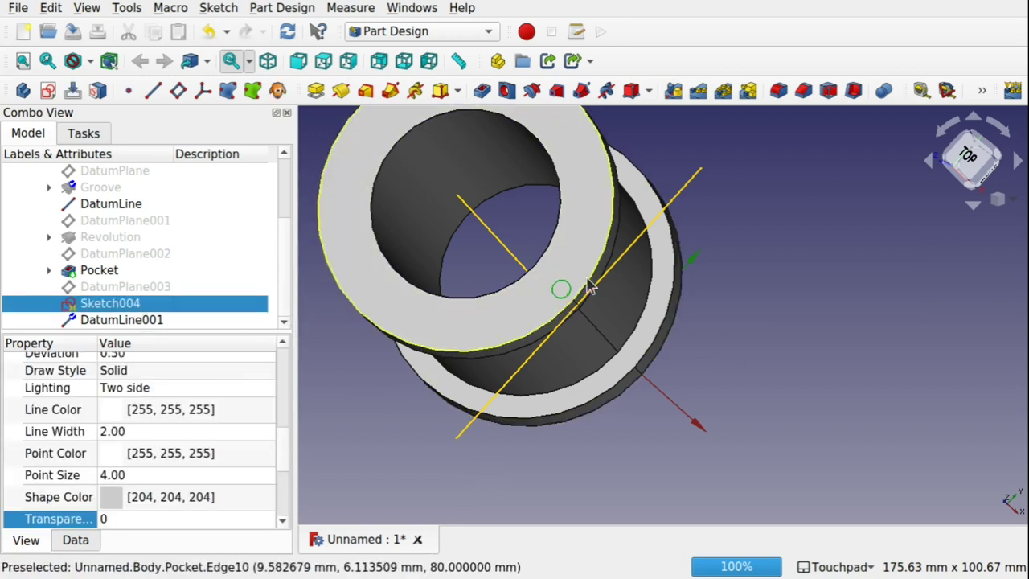
{"action": "scroll", "coordinate": [550, 294], "scroll_direction": "up", "scroll_amount": 8}
{"action": "scroll", "coordinate": [547, 295], "scroll_direction": "down", "scroll_amount": 10}
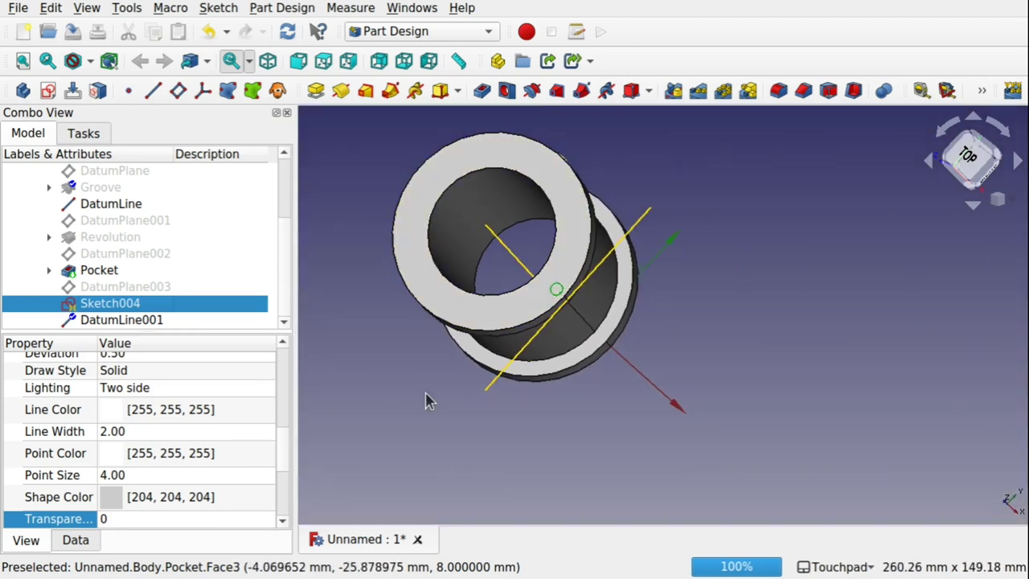
{"action": "left_click", "coordinate": [533, 90]}
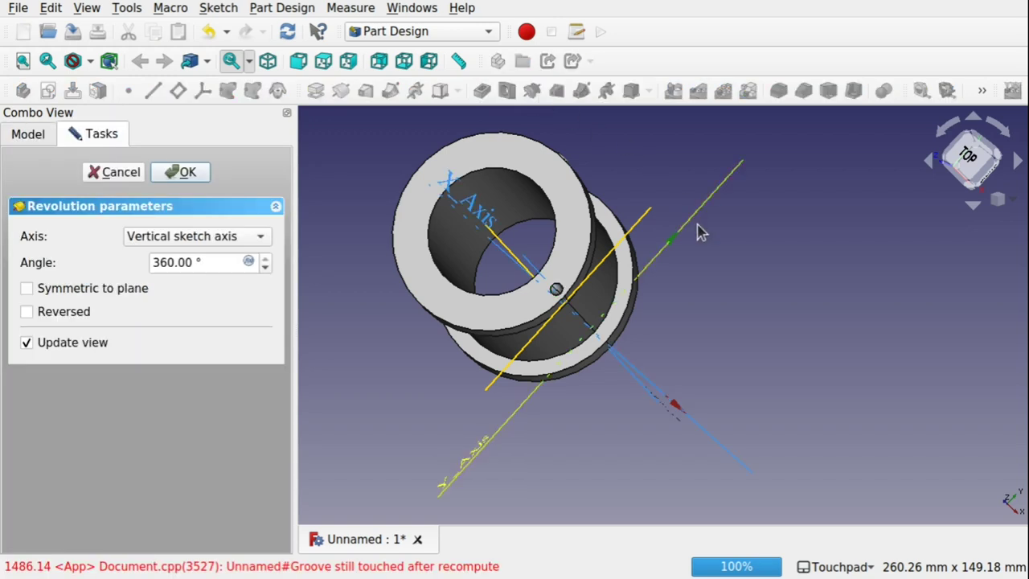
{"action": "left_click_drag", "start_coordinate": [652, 351], "coordinate": [572, 366], "text": "shift"}
{"action": "scroll", "coordinate": [343, 357], "scroll_direction": "up", "scroll_amount": 1}
{"action": "scroll", "coordinate": [339, 363], "scroll_direction": "up", "scroll_amount": 5}
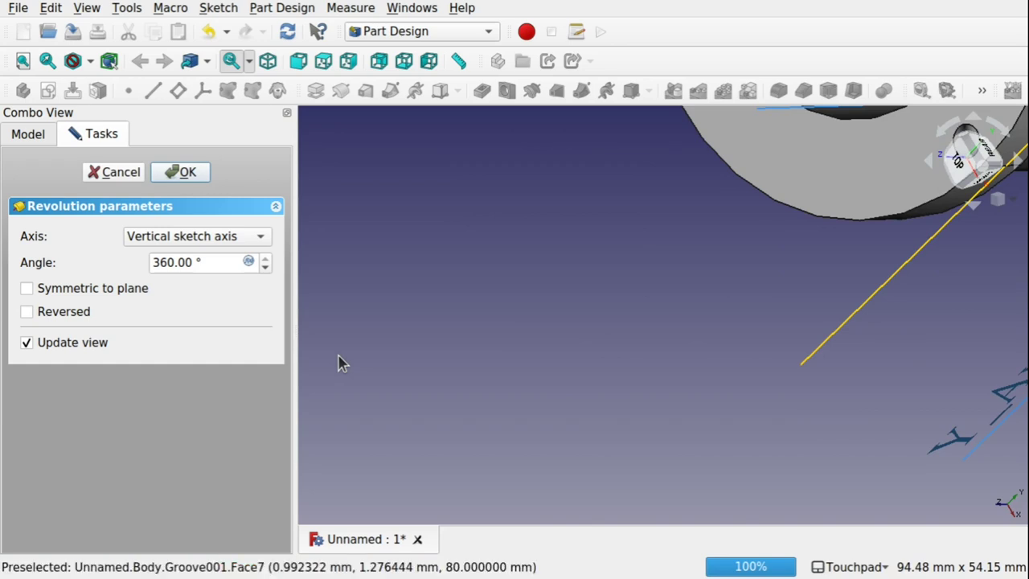
{"action": "scroll", "coordinate": [339, 363], "scroll_direction": "down", "scroll_amount": 3}
{"action": "scroll", "coordinate": [653, 272], "scroll_direction": "up", "scroll_amount": 4}
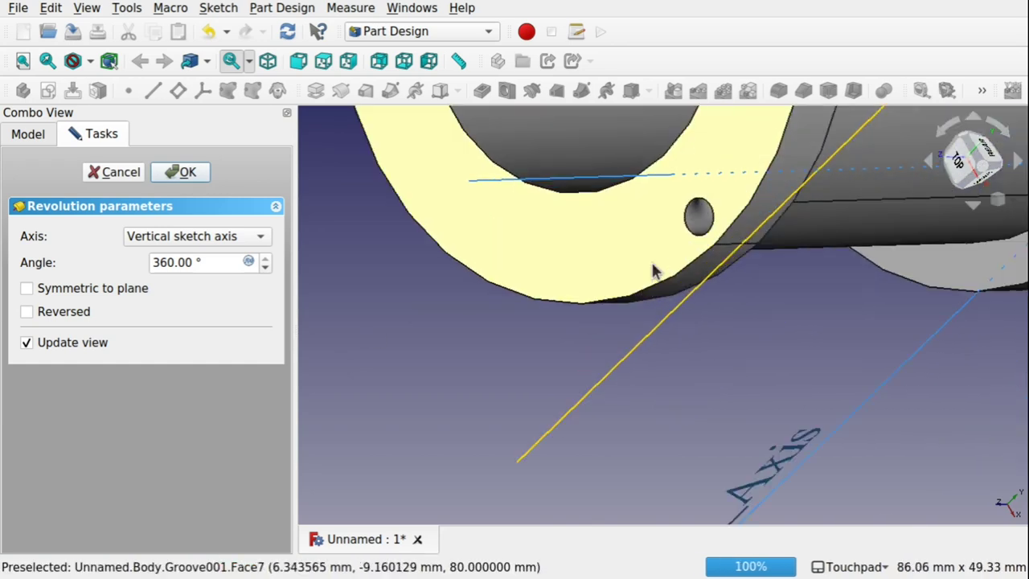
{"action": "left_click_drag", "start_coordinate": [675, 245], "coordinate": [707, 175], "text": "shift"}
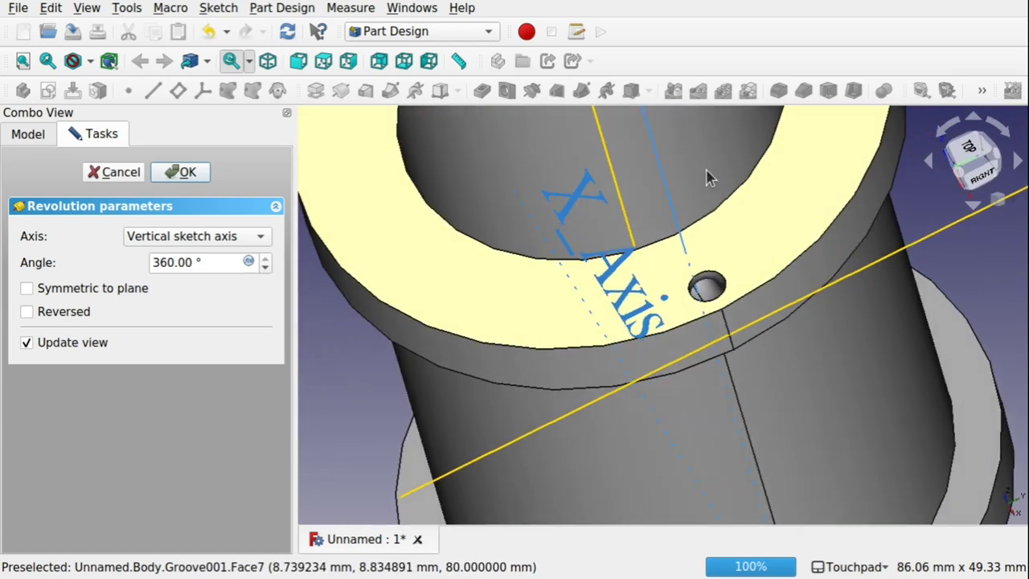
- Choose DatumLine001 as the groove's revolution axis and inspect the curved cut through the flange
{"action": "left_click", "coordinate": [214, 239]}
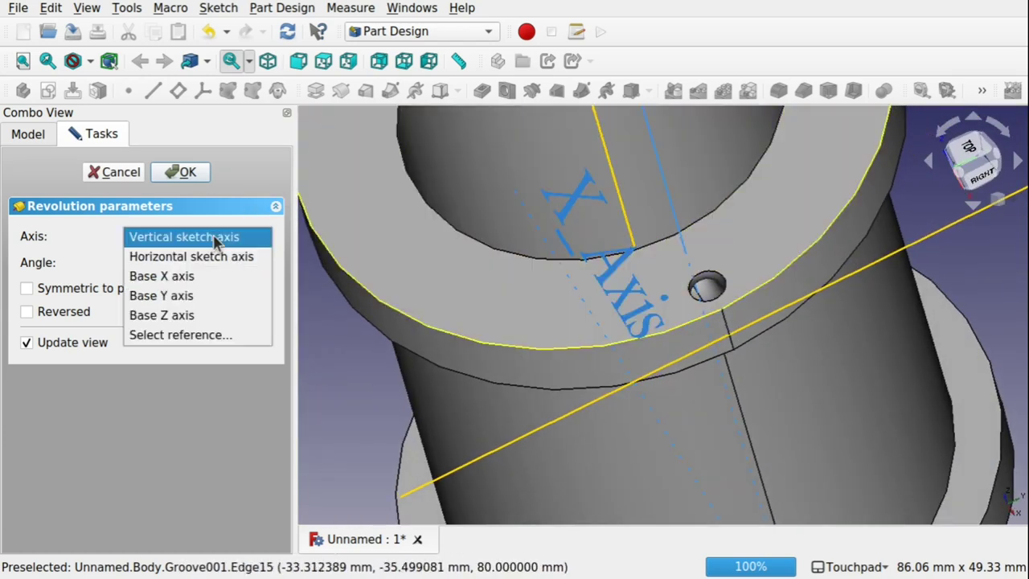
{"action": "left_click", "coordinate": [173, 341]}
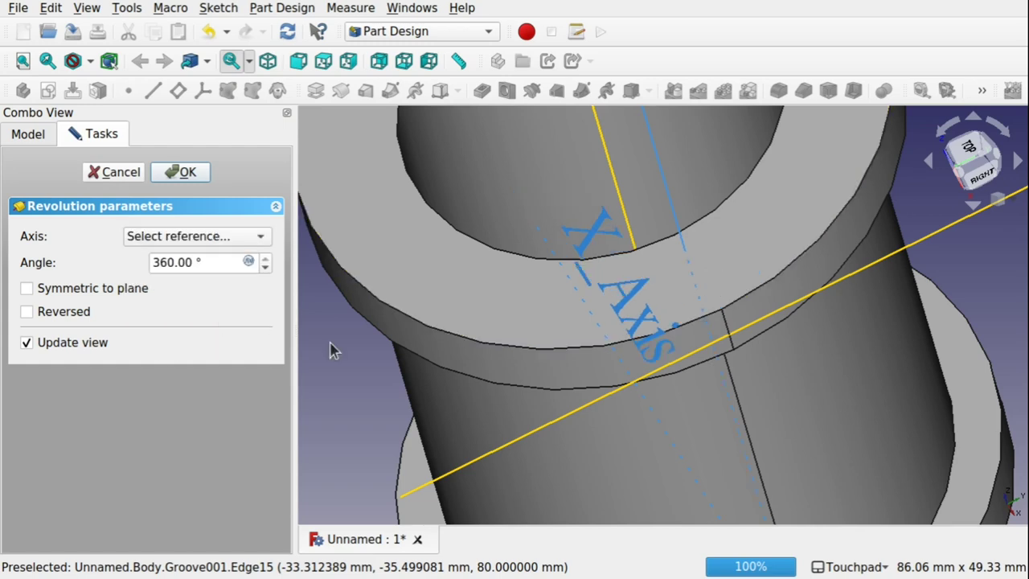
{"action": "left_click", "coordinate": [426, 492]}
{"action": "left_click_drag", "start_coordinate": [769, 368], "coordinate": [785, 326]}
{"action": "left_click_drag", "start_coordinate": [680, 349], "coordinate": [642, 243]}
{"action": "scroll", "coordinate": [640, 248], "scroll_direction": "down", "scroll_amount": 5}
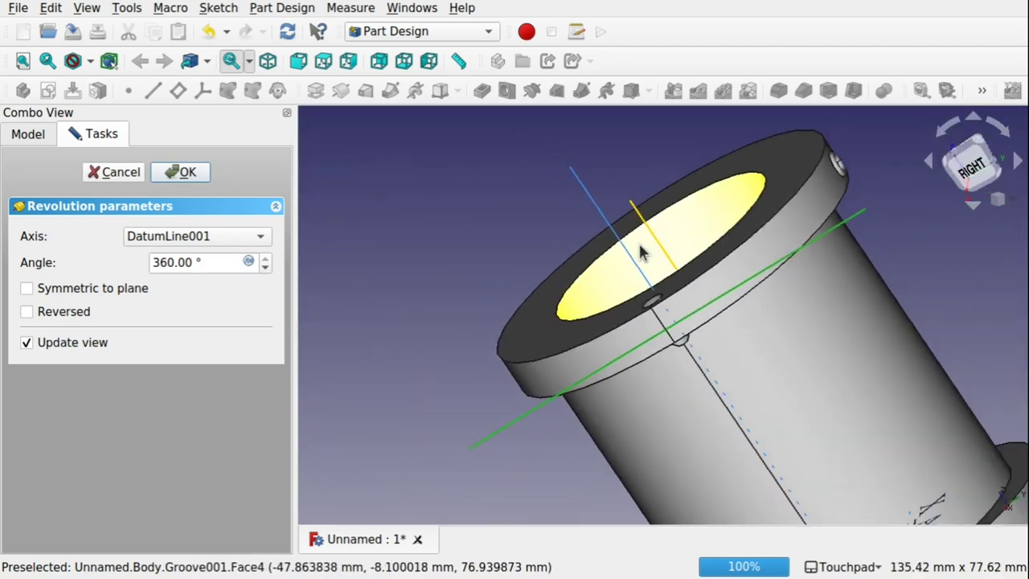
{"action": "scroll", "coordinate": [641, 251], "scroll_direction": "up", "scroll_amount": 1}
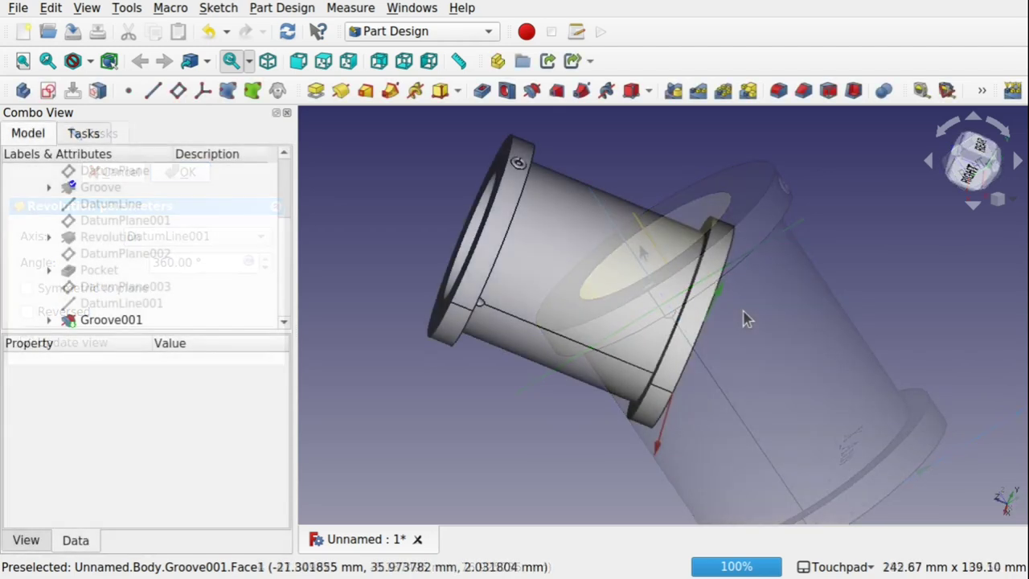